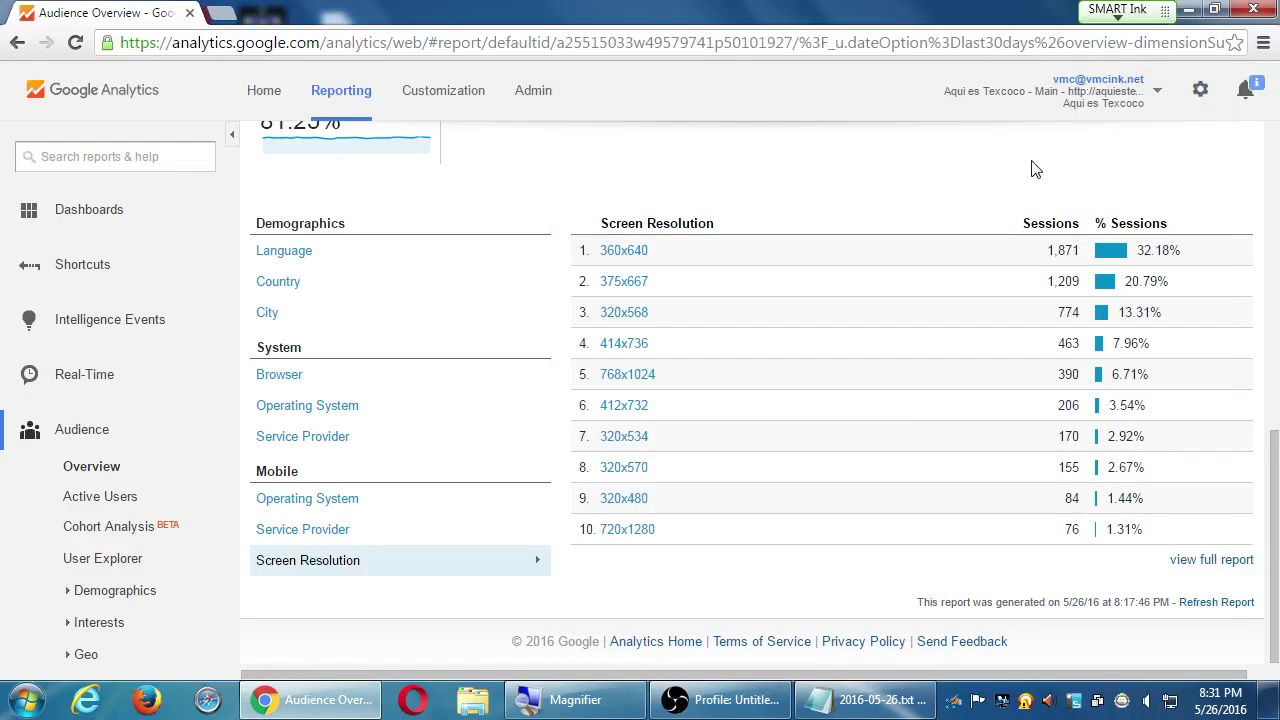
Step: Return to the start of the Audience Overview report, collapse the Audience report group and magnify the screen
scroll(1067, 187, "up", 5)
scroll(1063, 189, "up", 1)
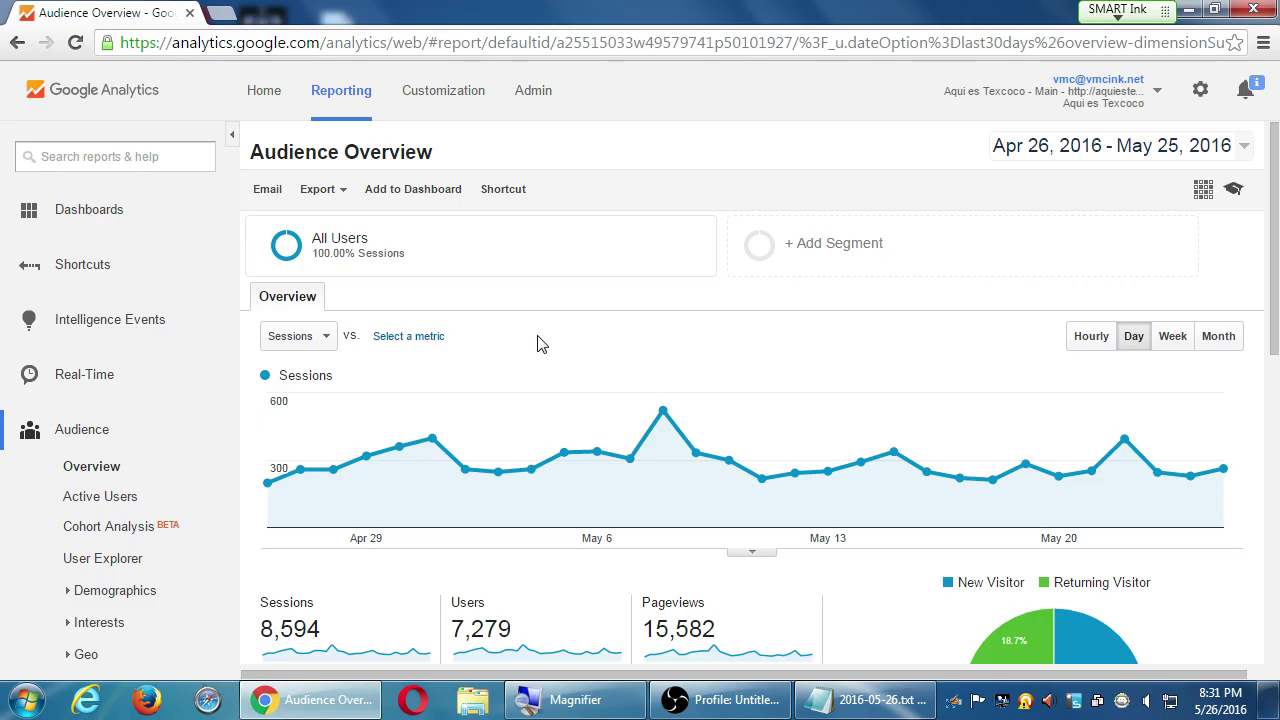
left_click(63, 432)
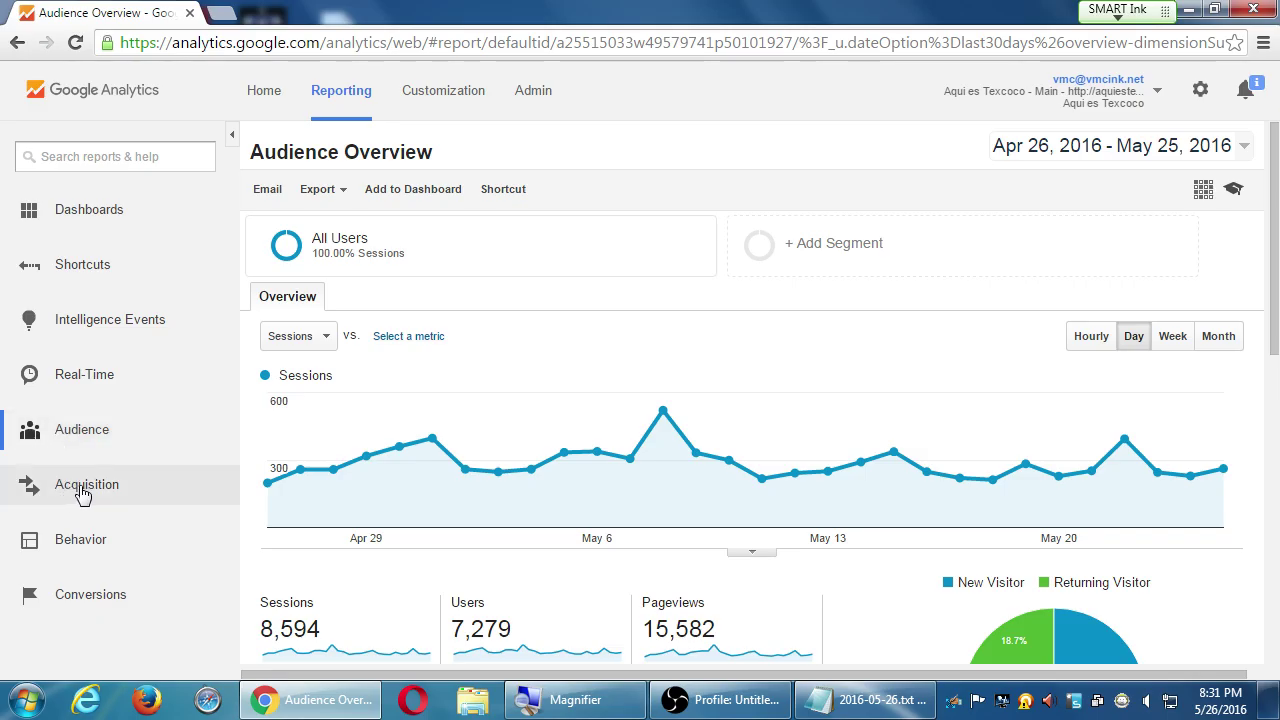
key("super+plus")
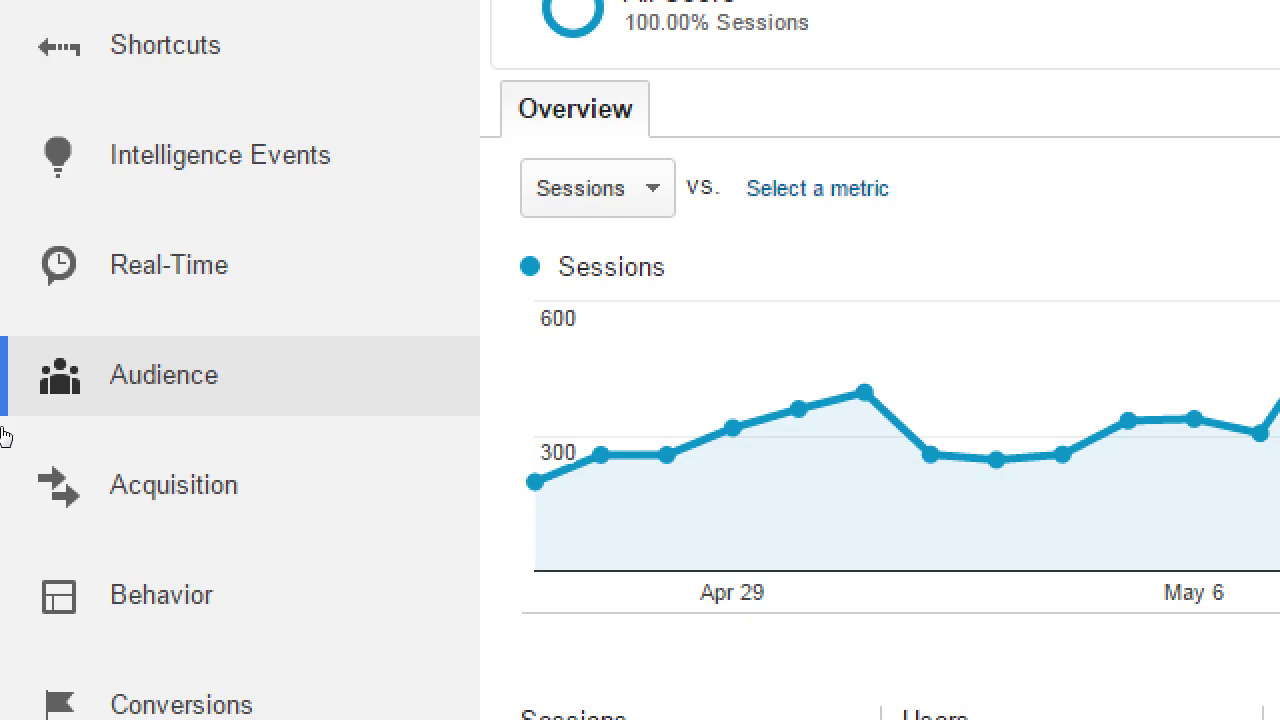
Step: Switch to the 2016-05-26.txt notes in Notepad and add "Audience - Who visits your site?" a few blank lines below the Screen Resolution notes
key("alt+Tab")
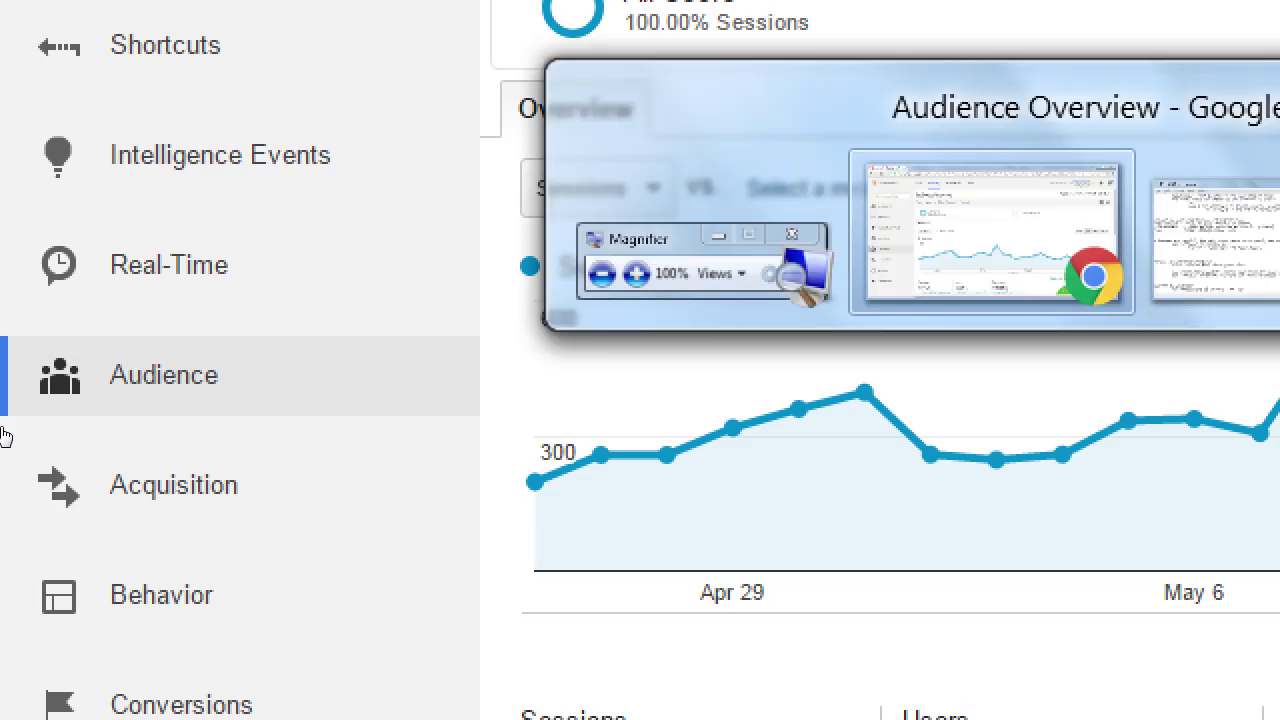
key("alt+Tab")
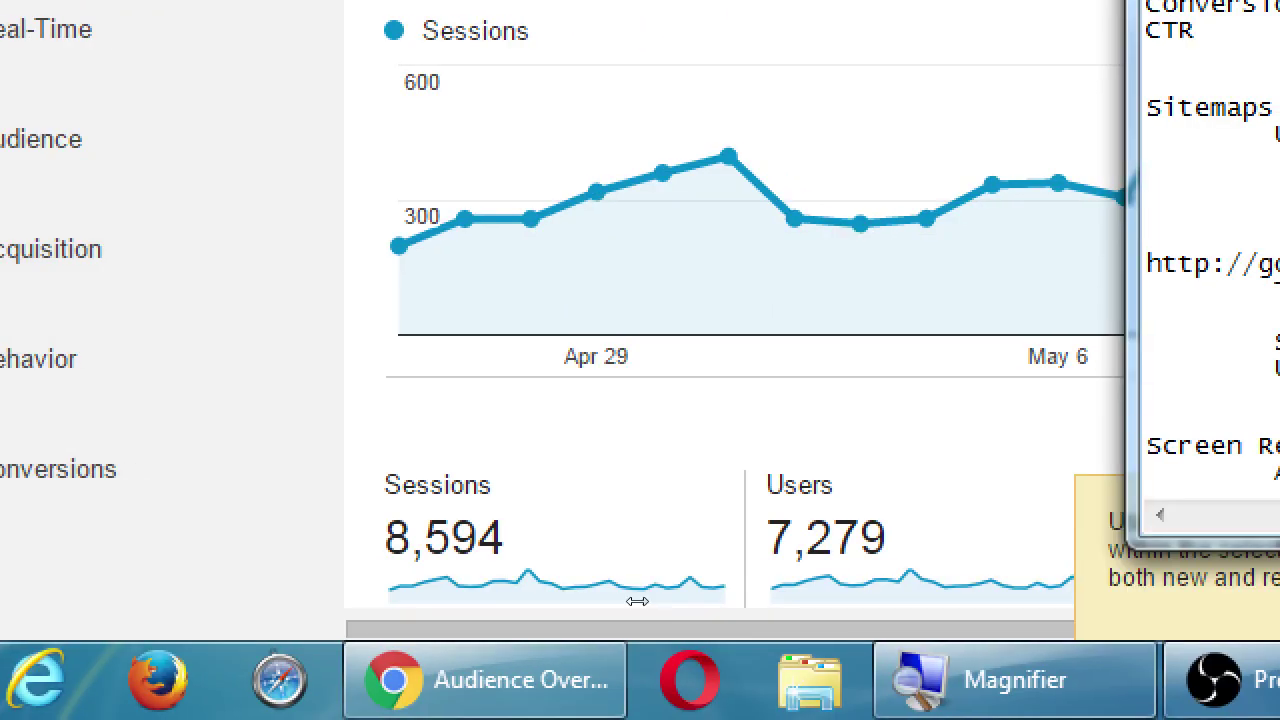
left_click_drag(637, 601, 251, 617)
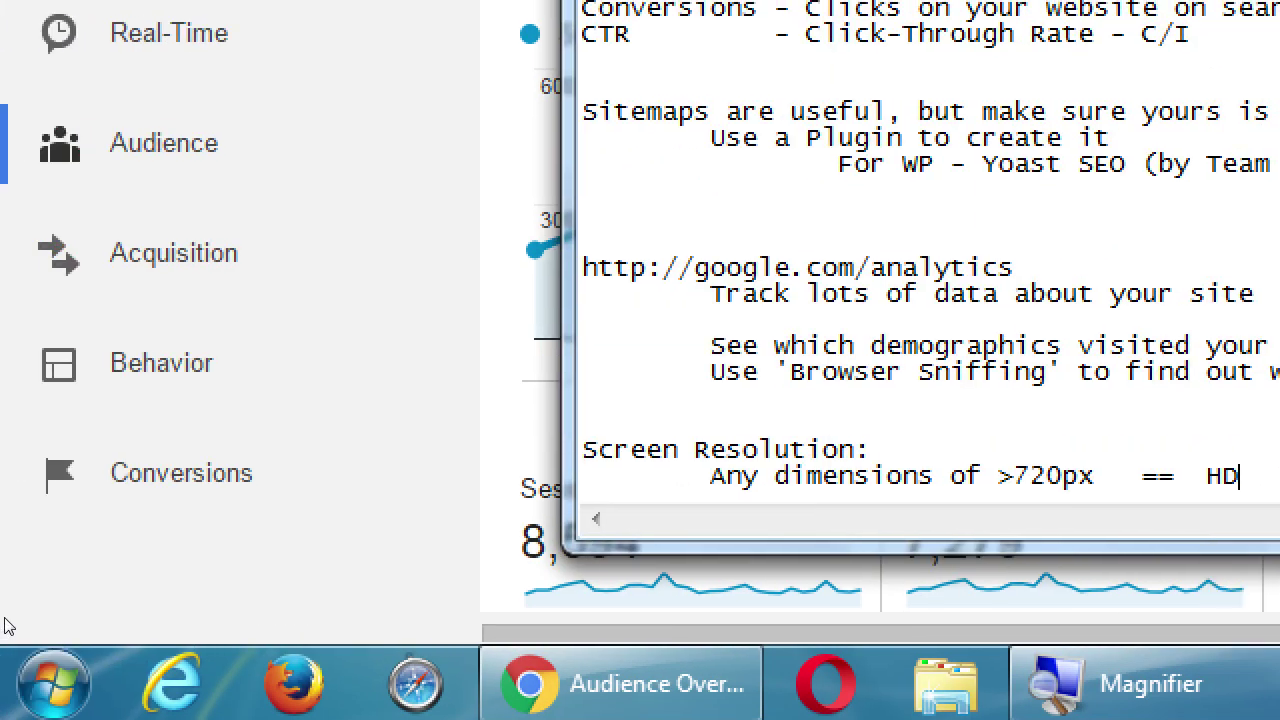
key("Return")
key("Return")
key("Return")
key("Return")
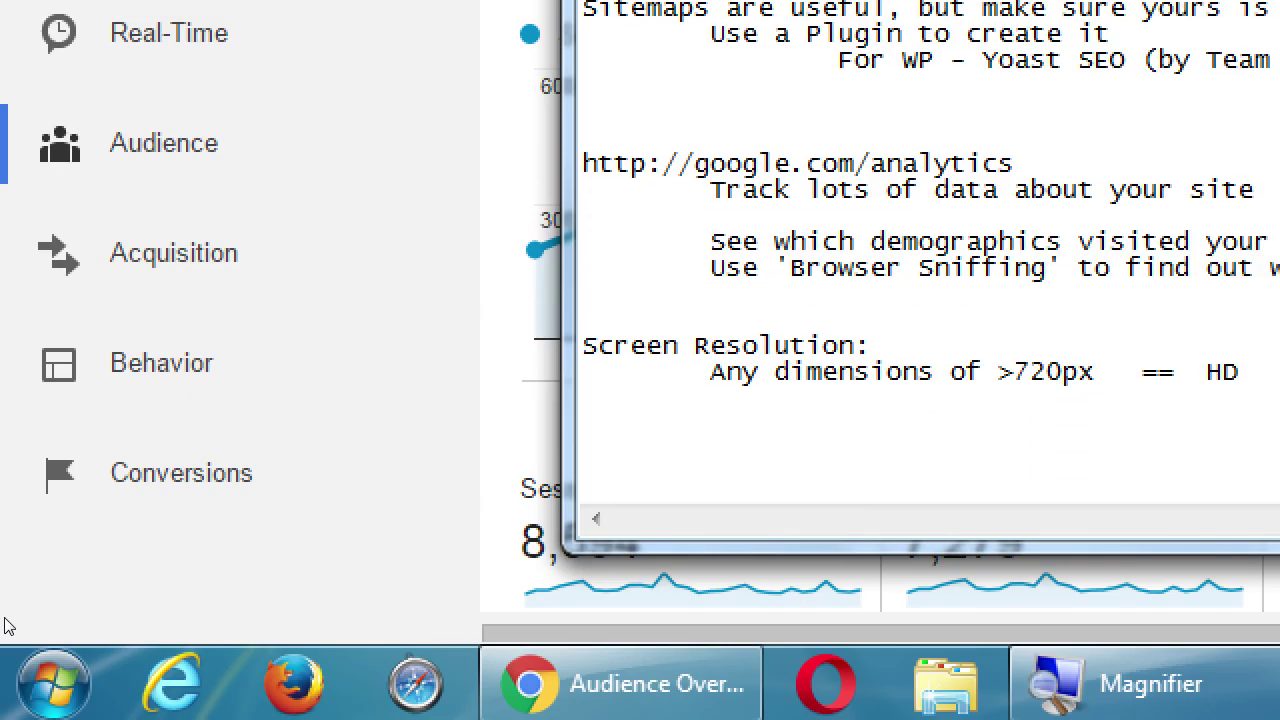
type("aUD")
key("BackSpace")
key("BackSpace")
key("BackSpace")
type("Audience - Who")
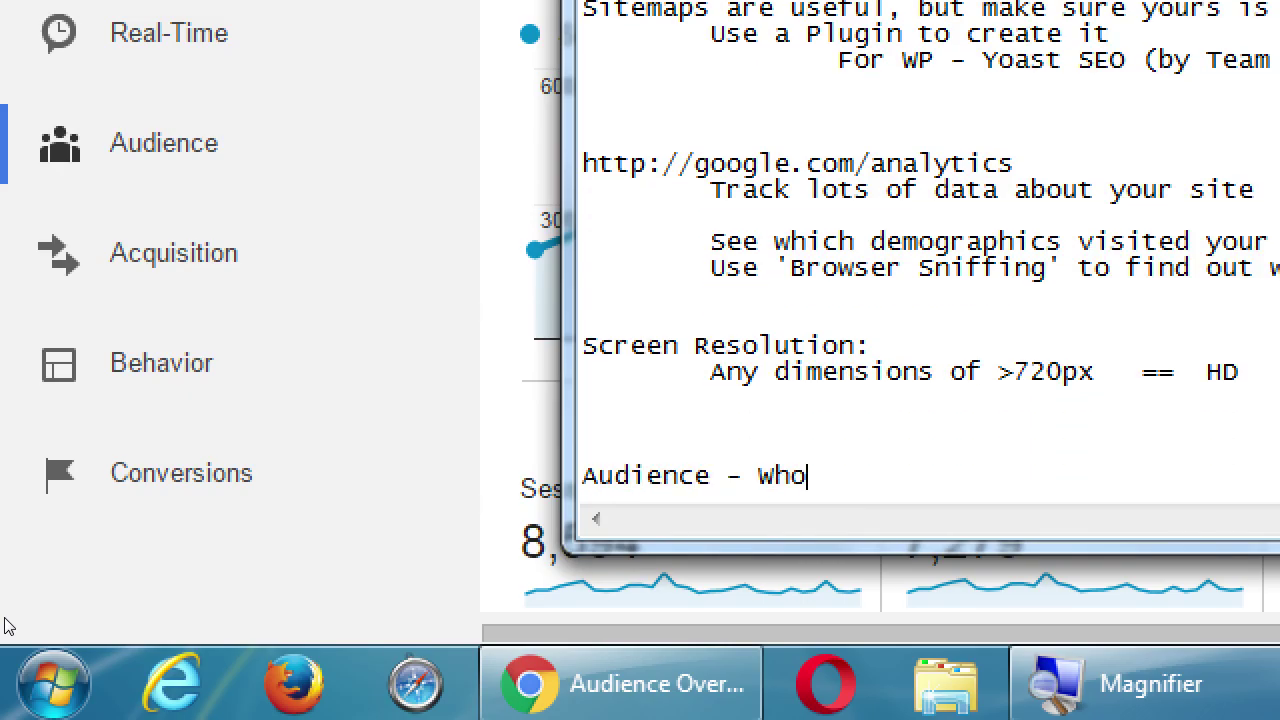
type(" visits you ")
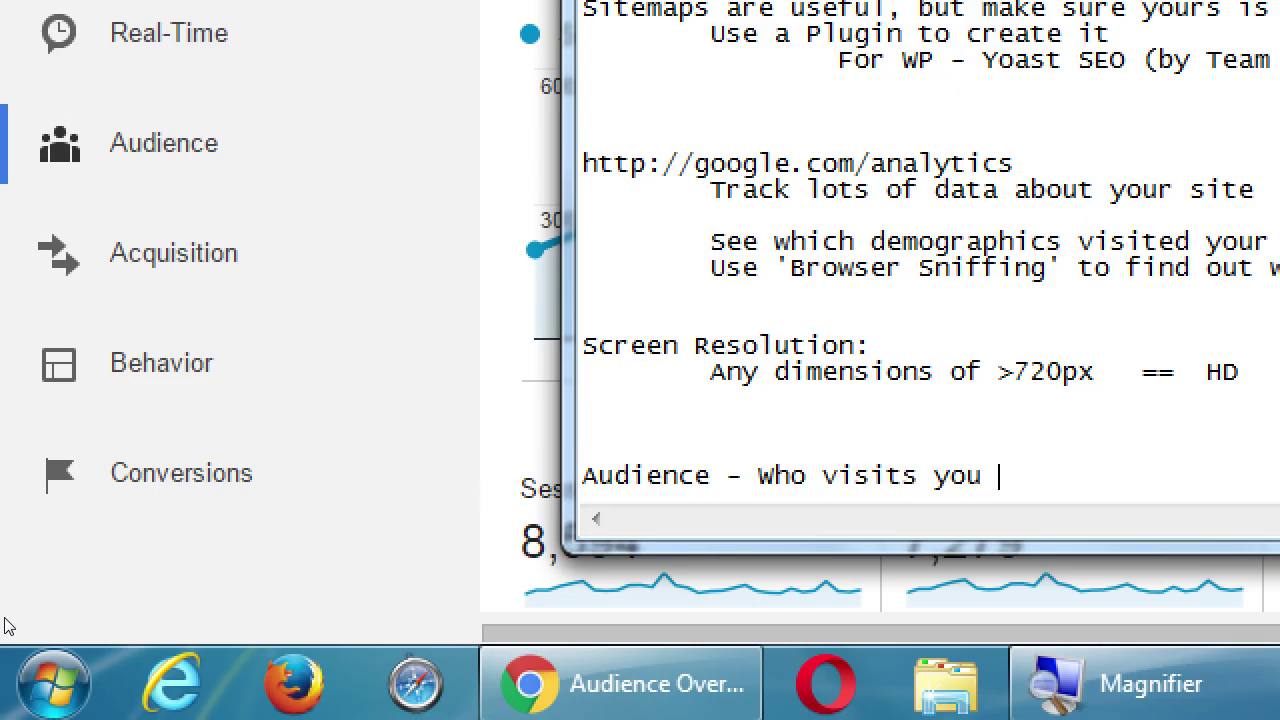
type("r site?")
Step: Add the line "Acquisition - How do they visit your site?" directly below the Audience line
key("Return")
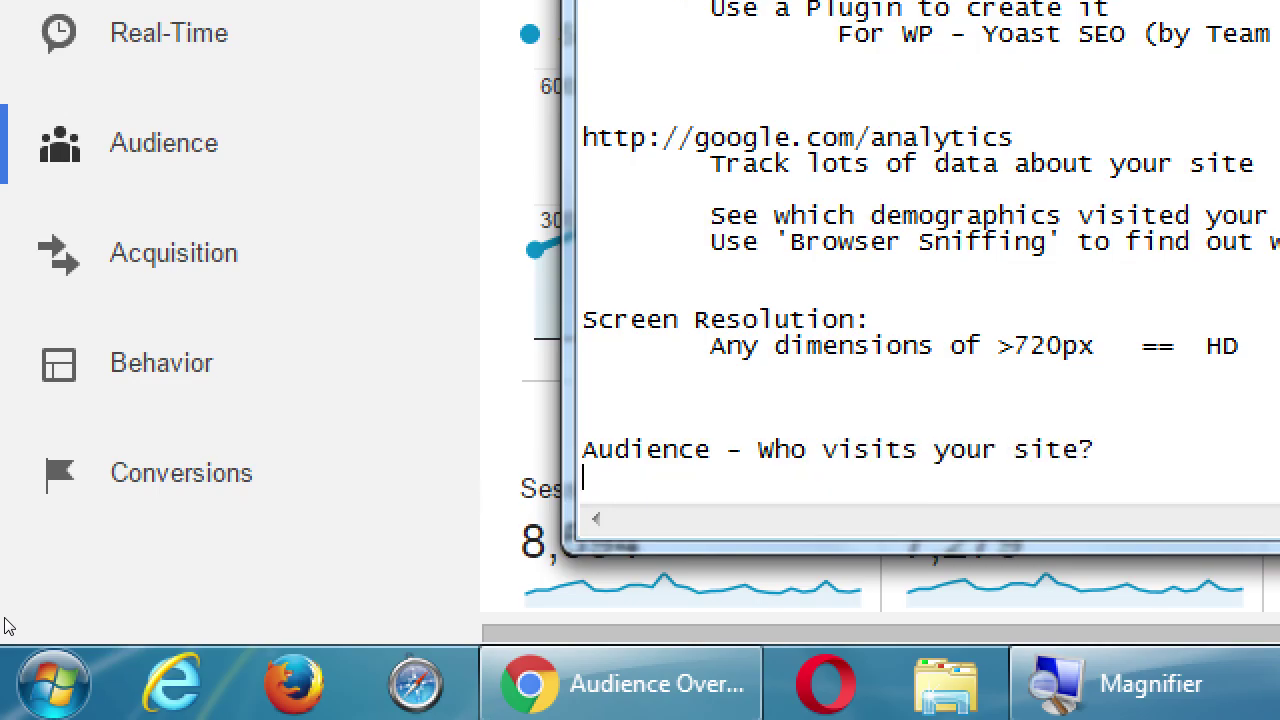
type("Acquisiti")
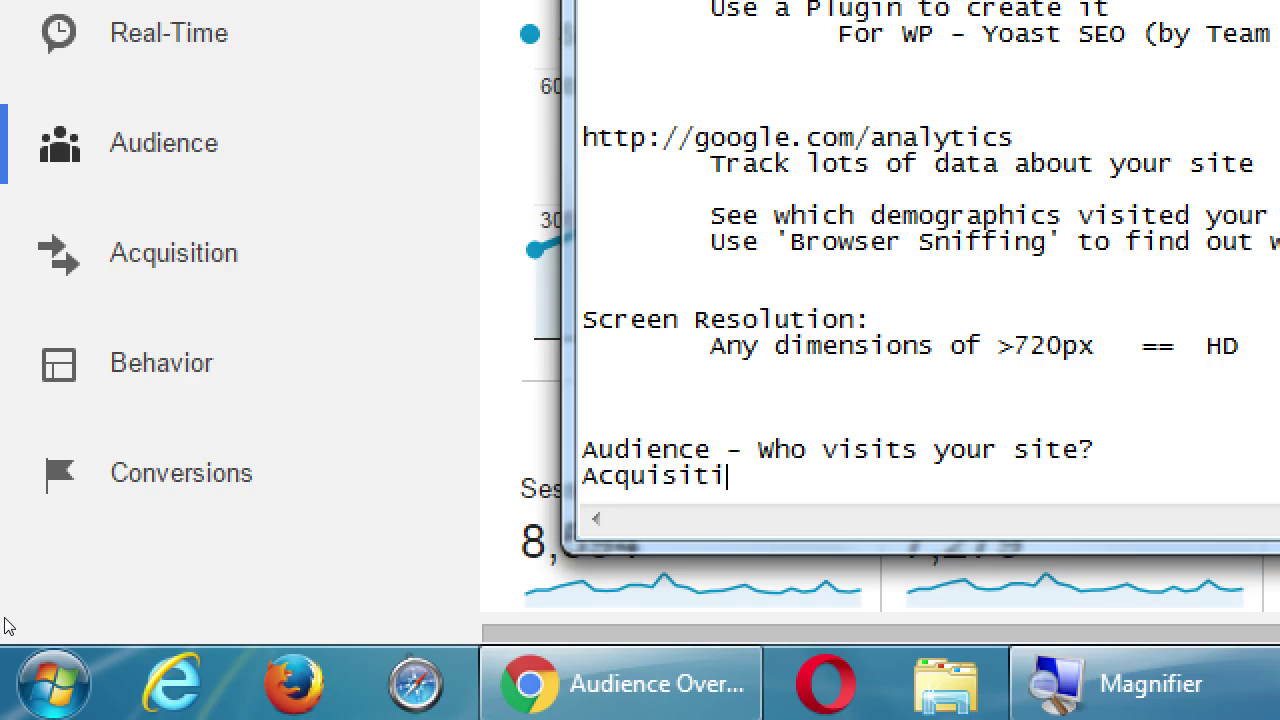
type("on - How do they")
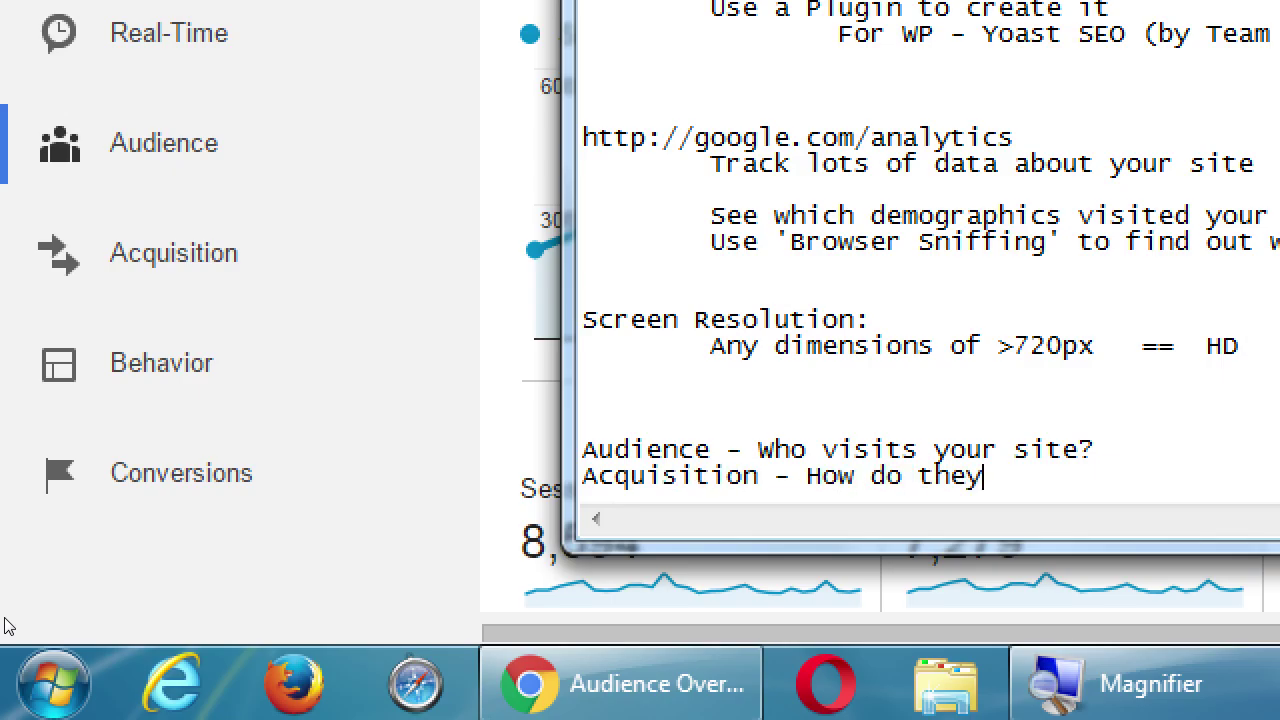
type(" visit your site")
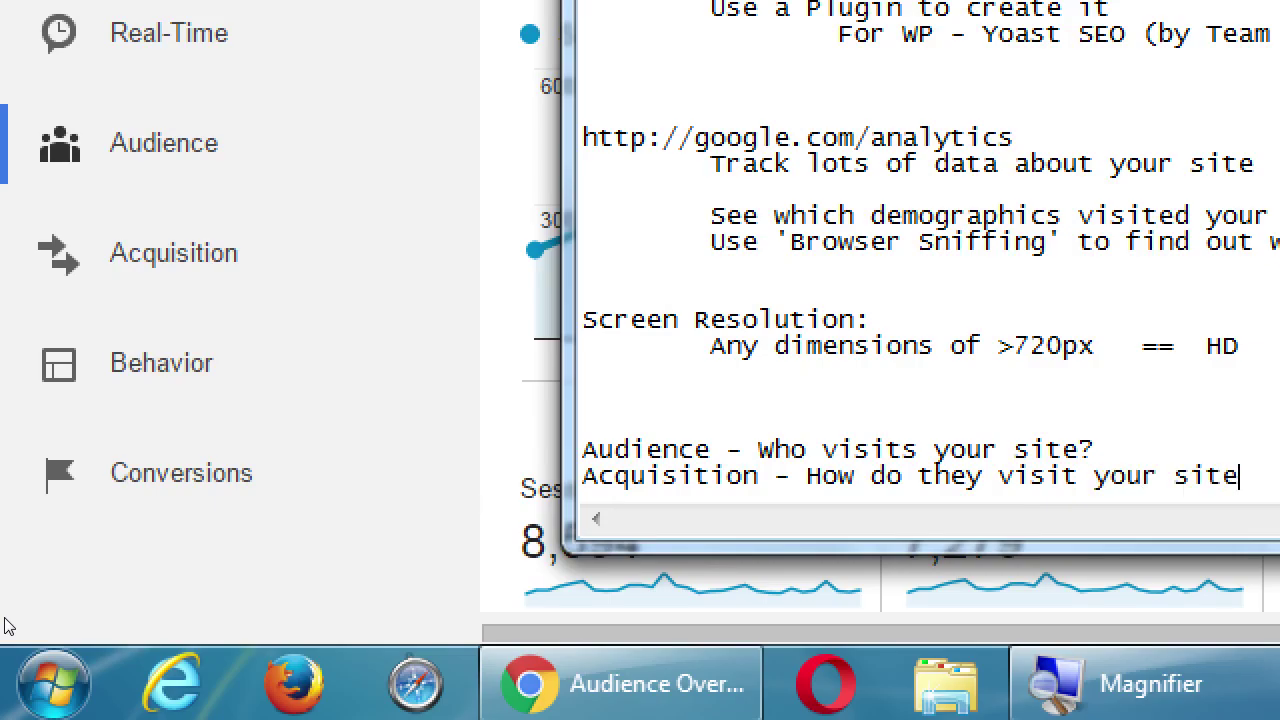
type("?")
Step: Add the line "Behavior - What do they see on your site?" directly below the Acquisition line
key("Return")
type("Beh")
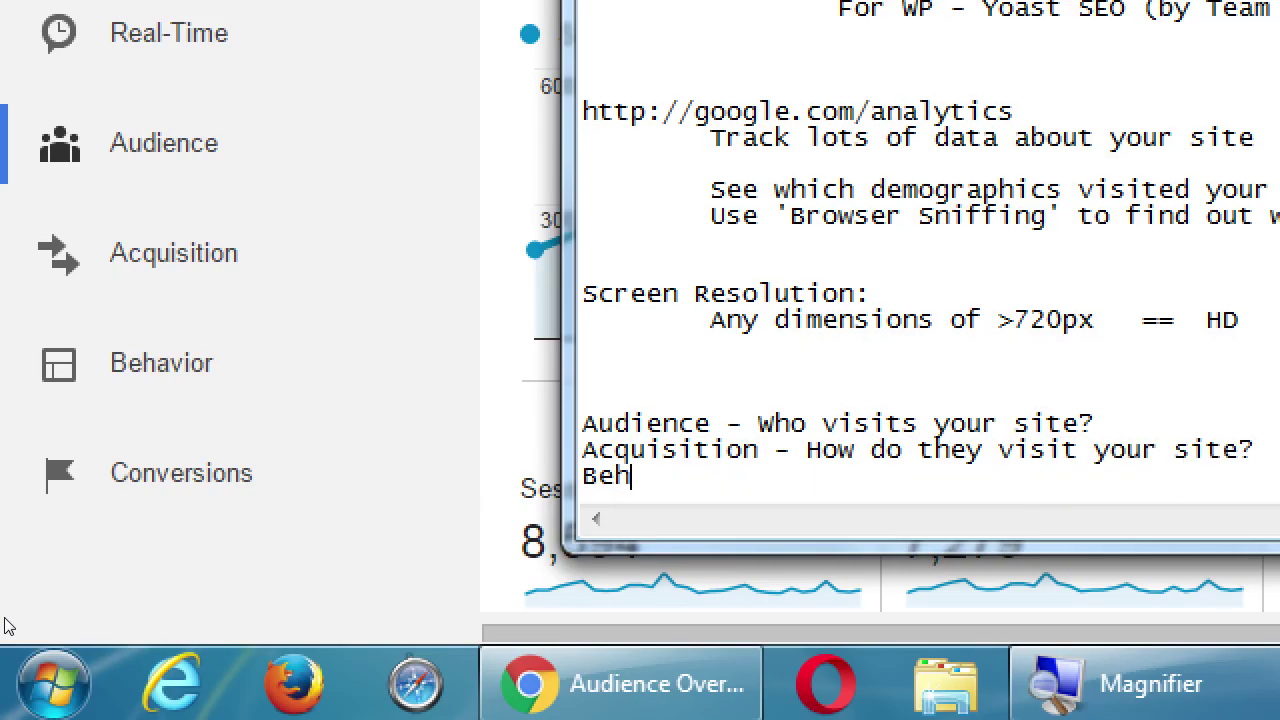
type("aviro")
key("BackSpace")
key("BackSpace")
type("or - What")
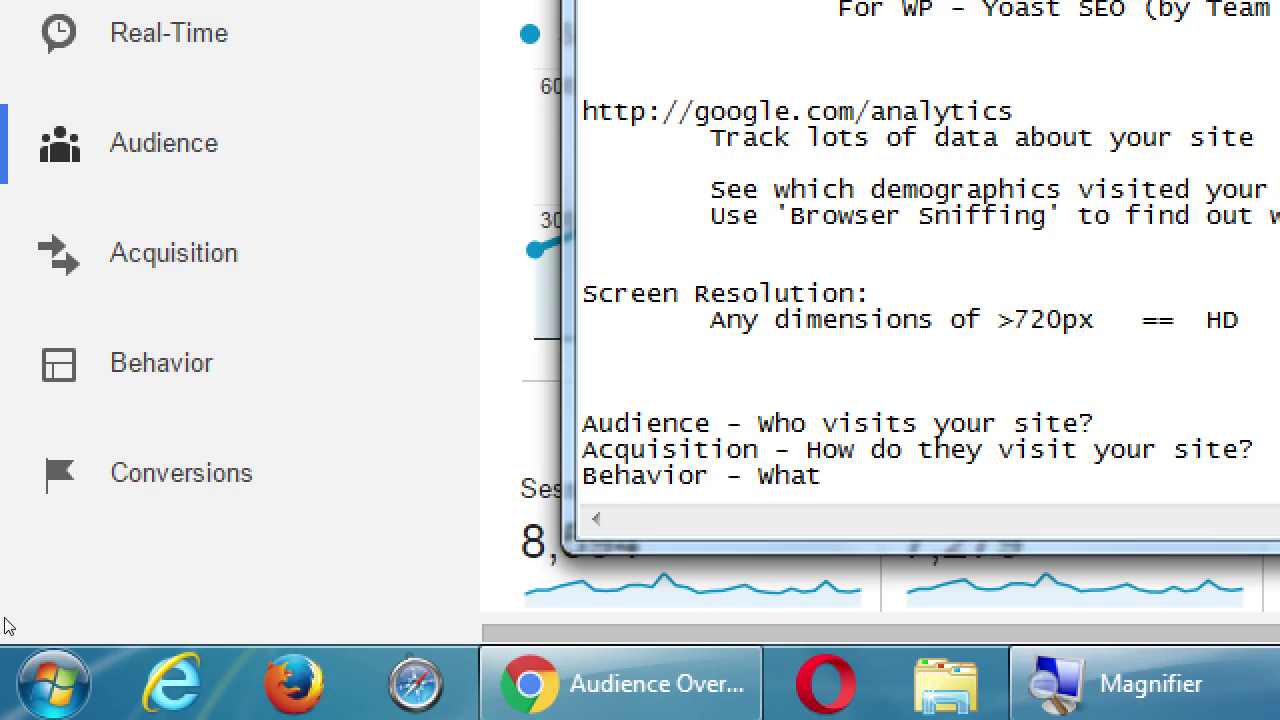
type(" do they")
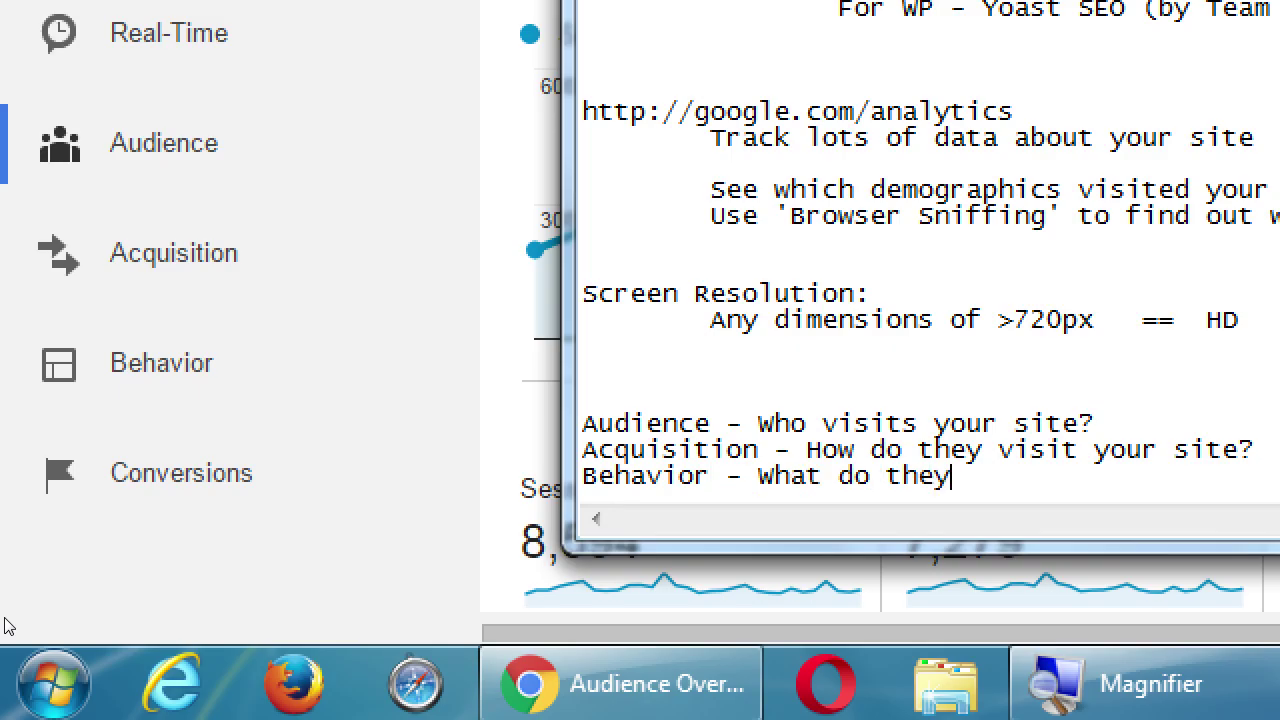
type(" see on you")
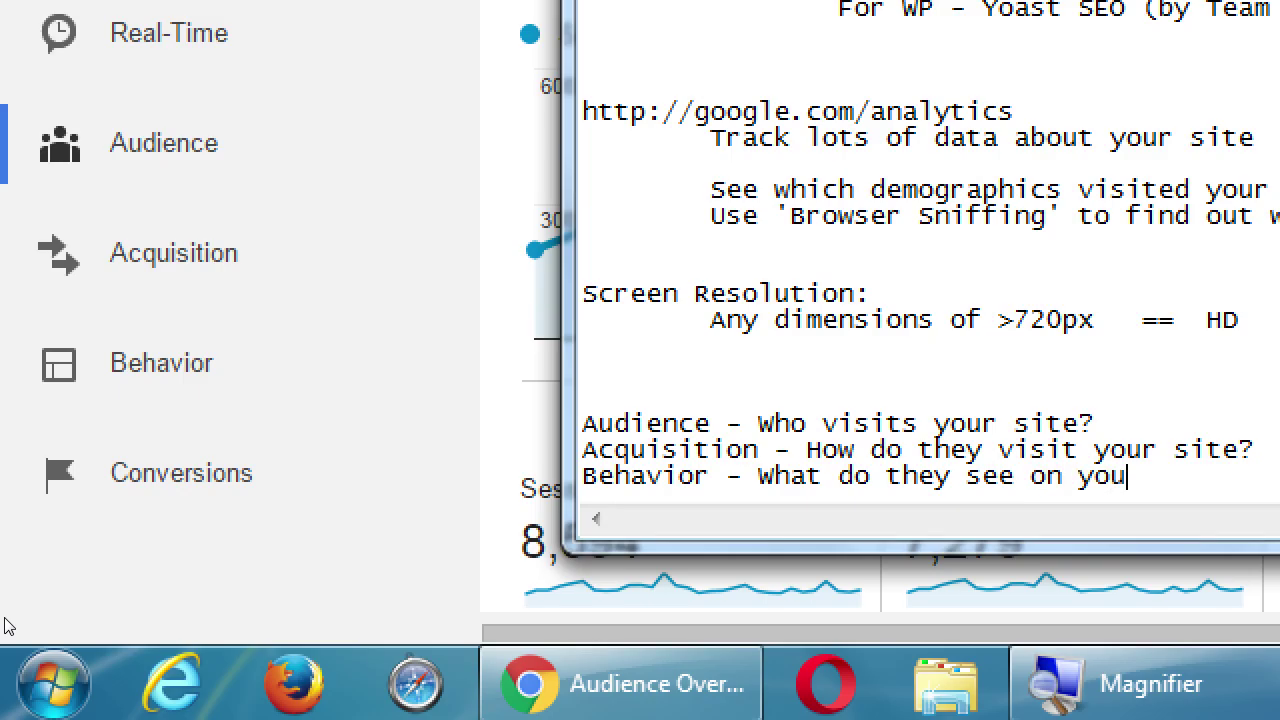
type("r site?")
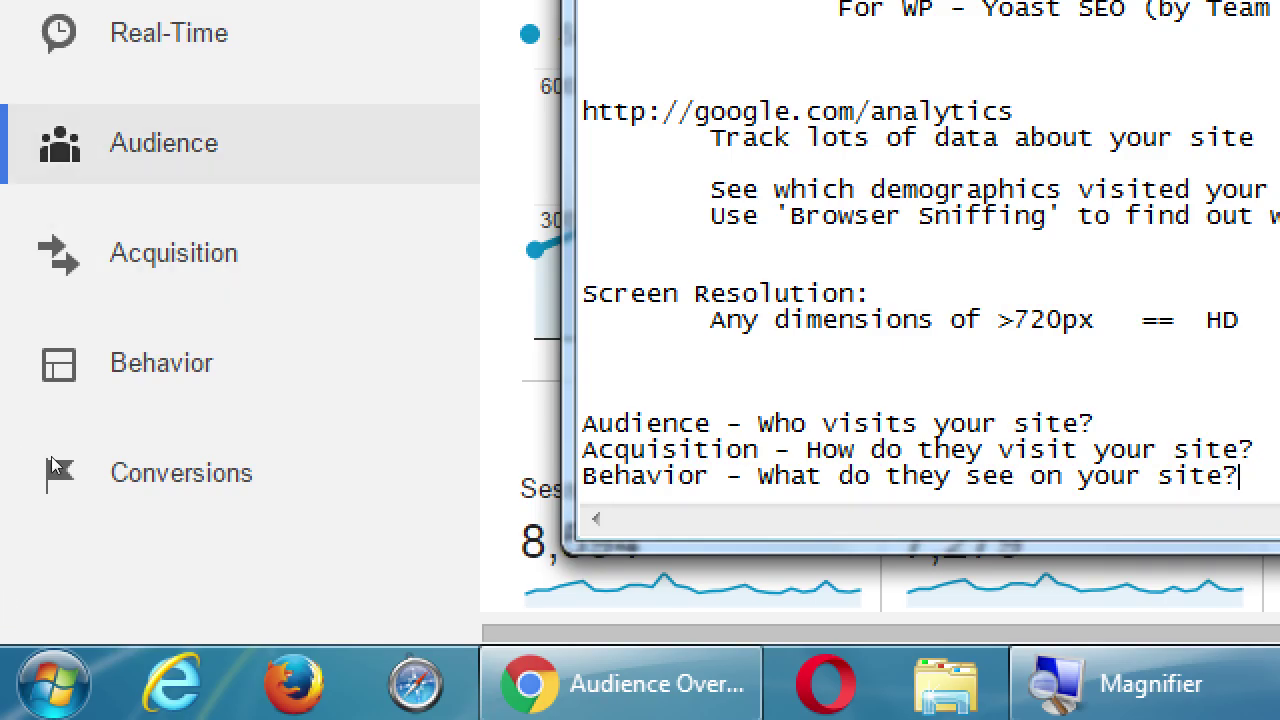
Step: Switch back to Google Analytics, open the Acquisition Overview report and hide the report navigation sidebar
left_click(66, 490)
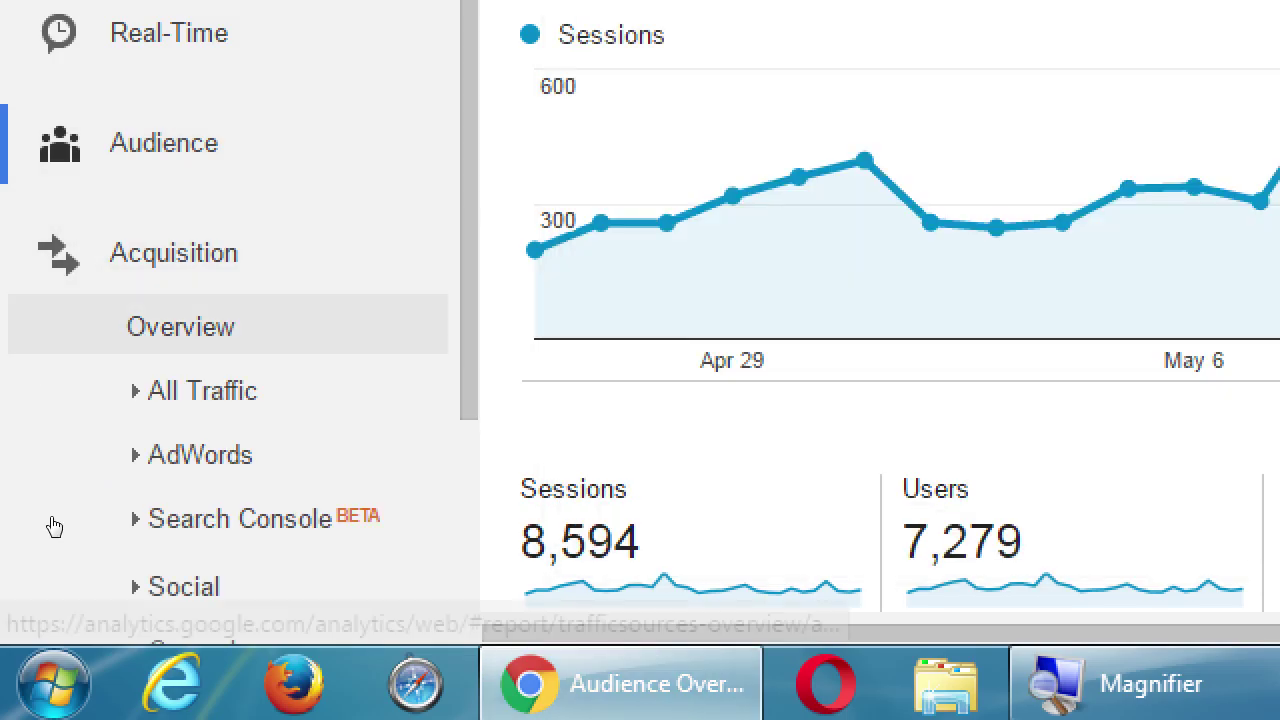
key("shift+Tab")
key("shift+Tab")
key("Return")
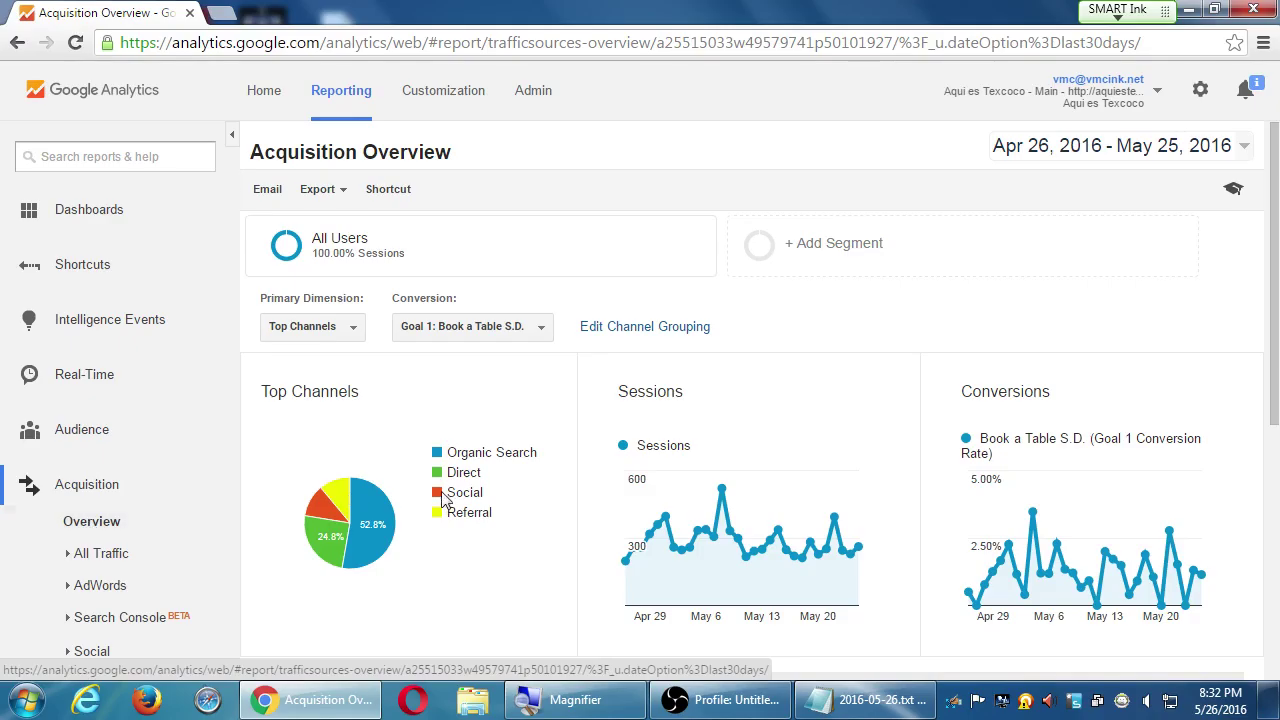
left_click(234, 138)
scroll(257, 477, "down", 1)
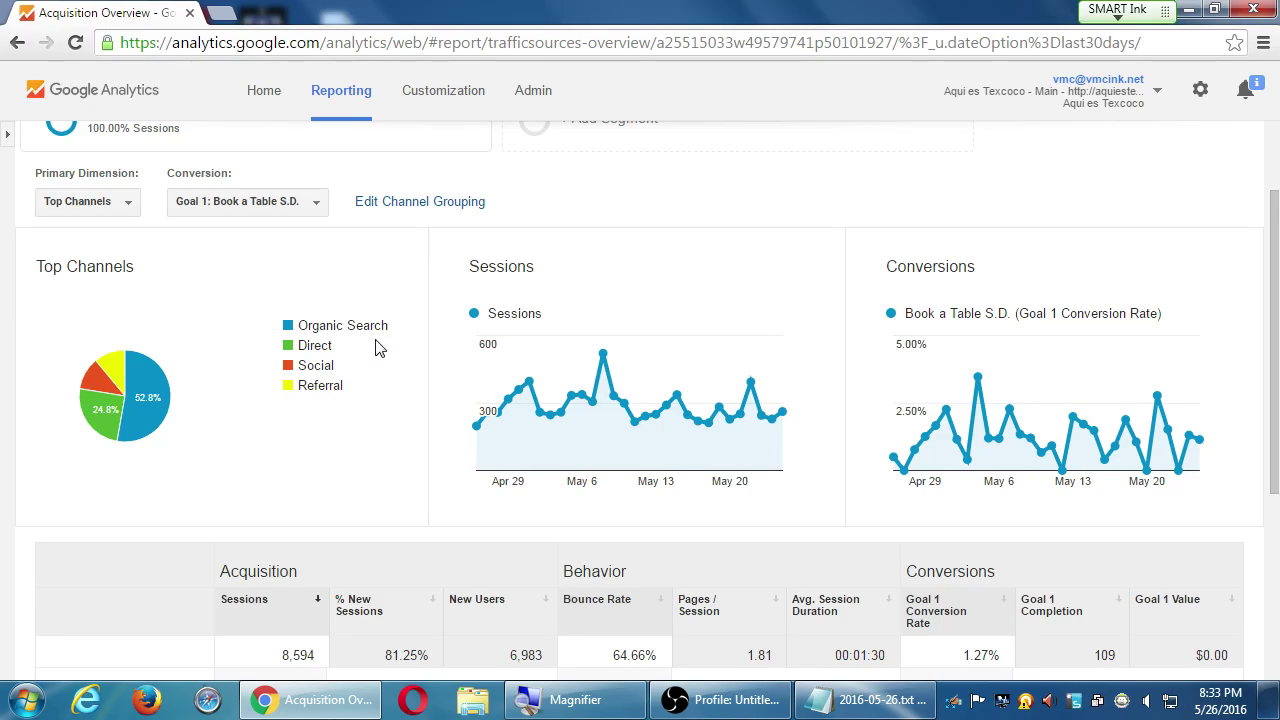
Step: Switch to the Notepad notes, move the window off the channel legend, and add a "Channels" heading with the indented line "Oranic - Traffic via Google Search"
left_click(870, 699)
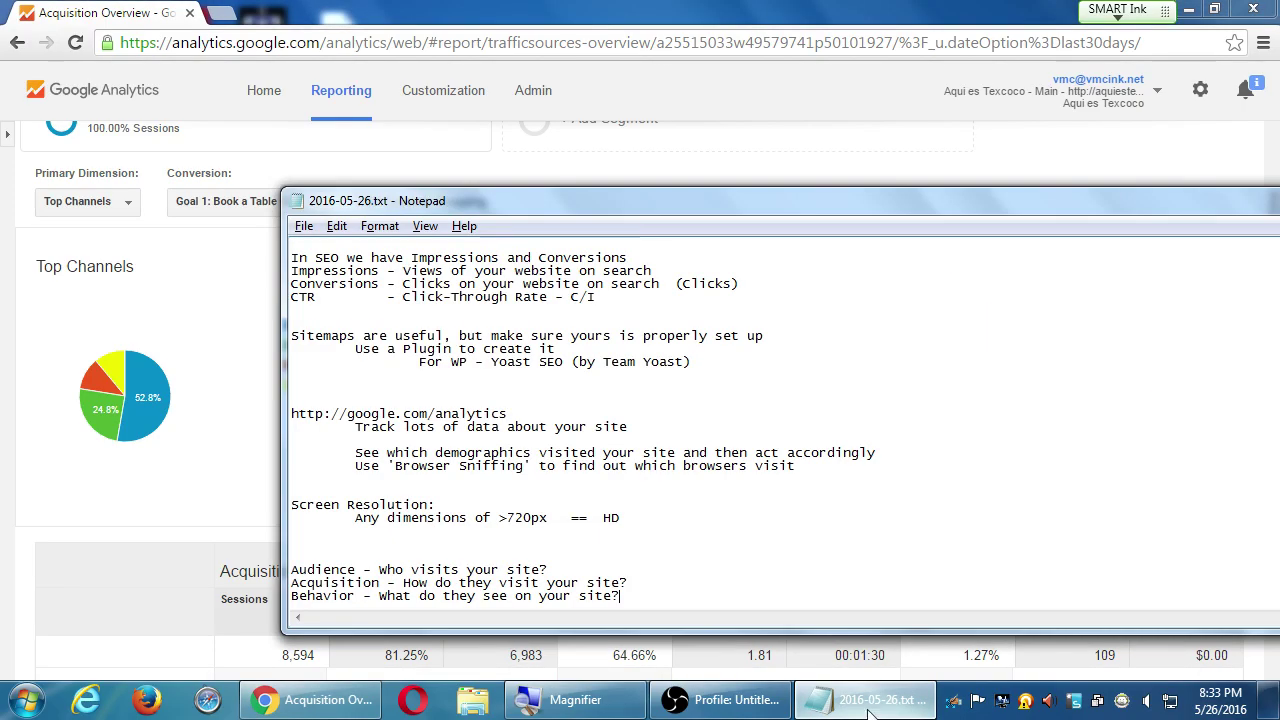
left_click_drag(407, 200, 573, 141)
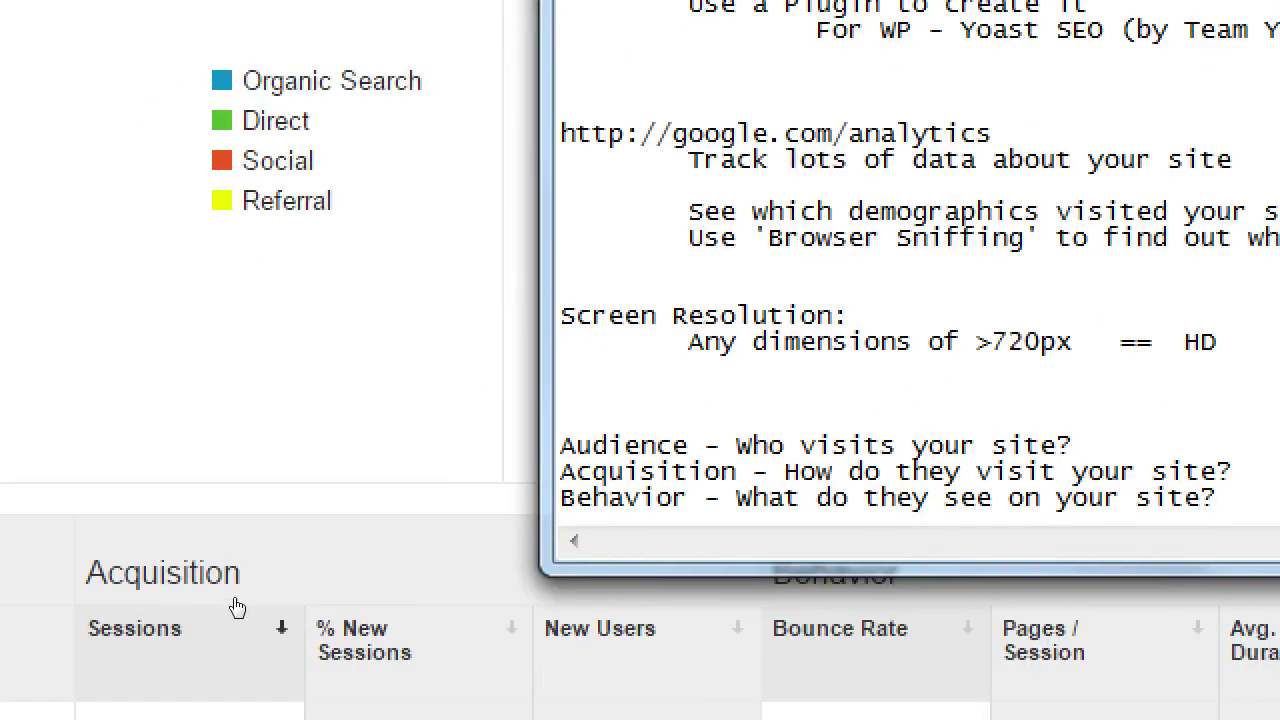
key("Return")
key("Return")
key("Return")
type("Channels")
key("Return")
key("Tab")
type("Oranic - ")
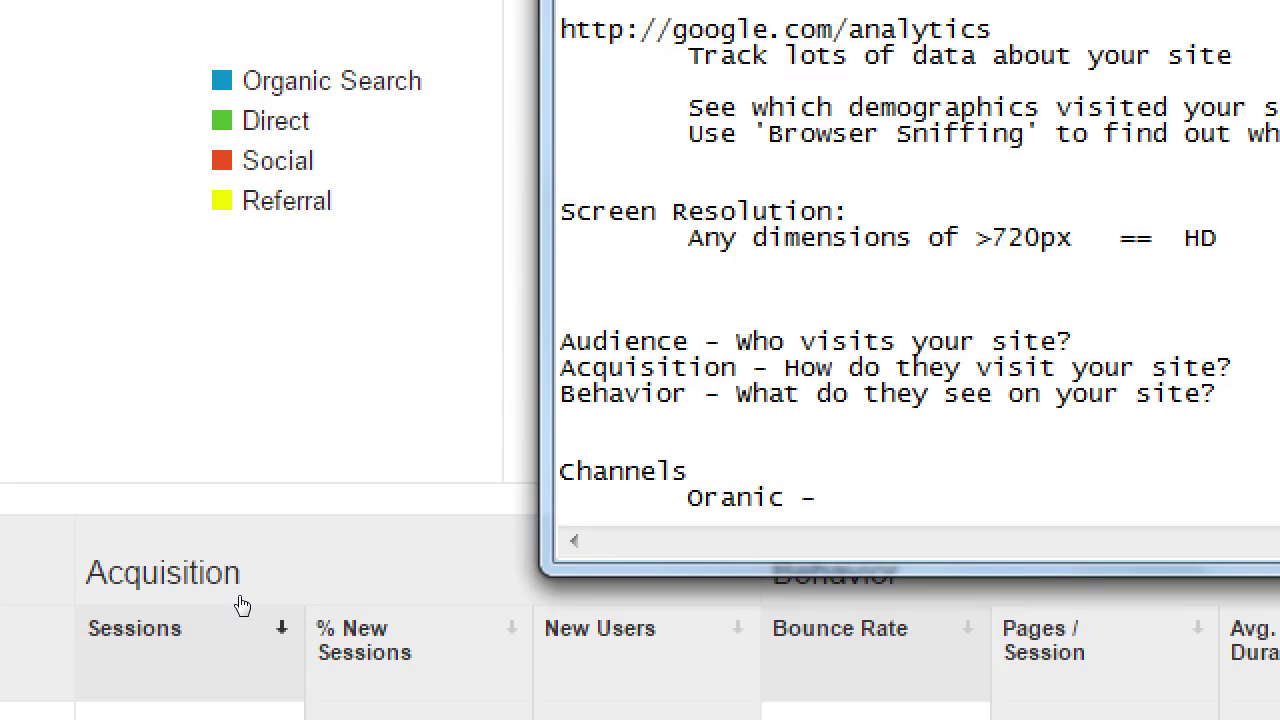
type("Traffic via ")
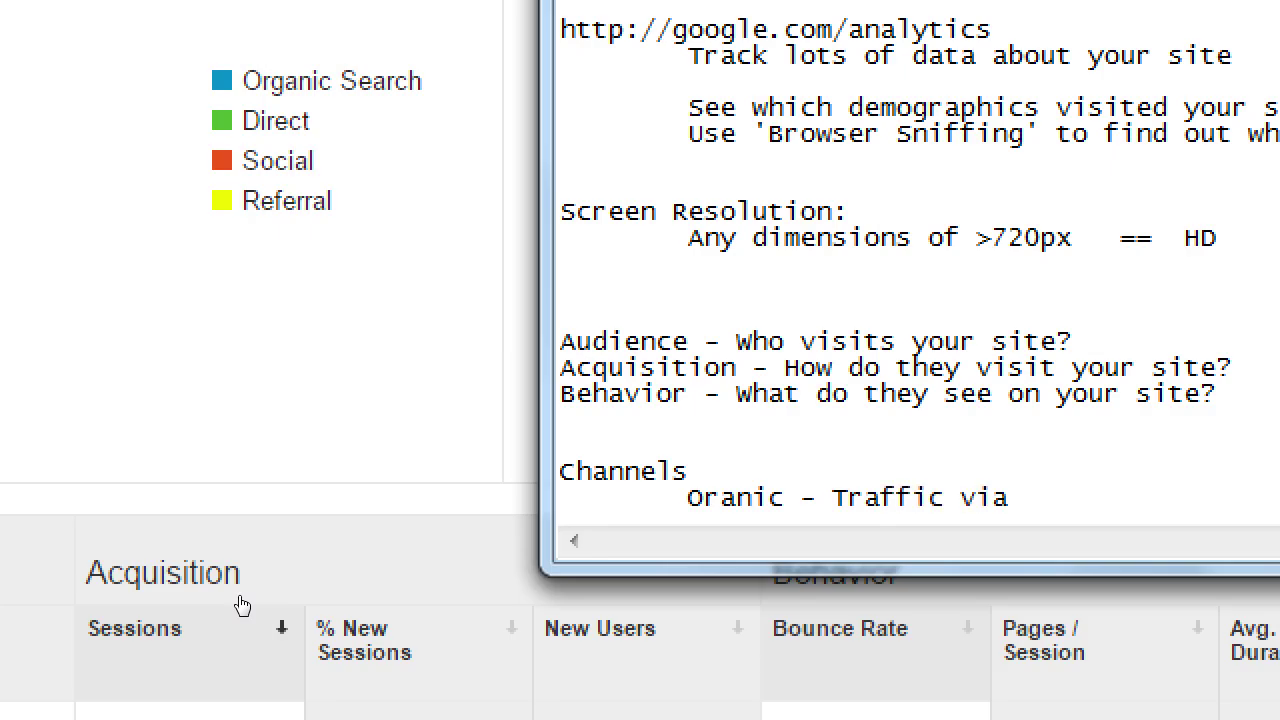
type("Google Search")
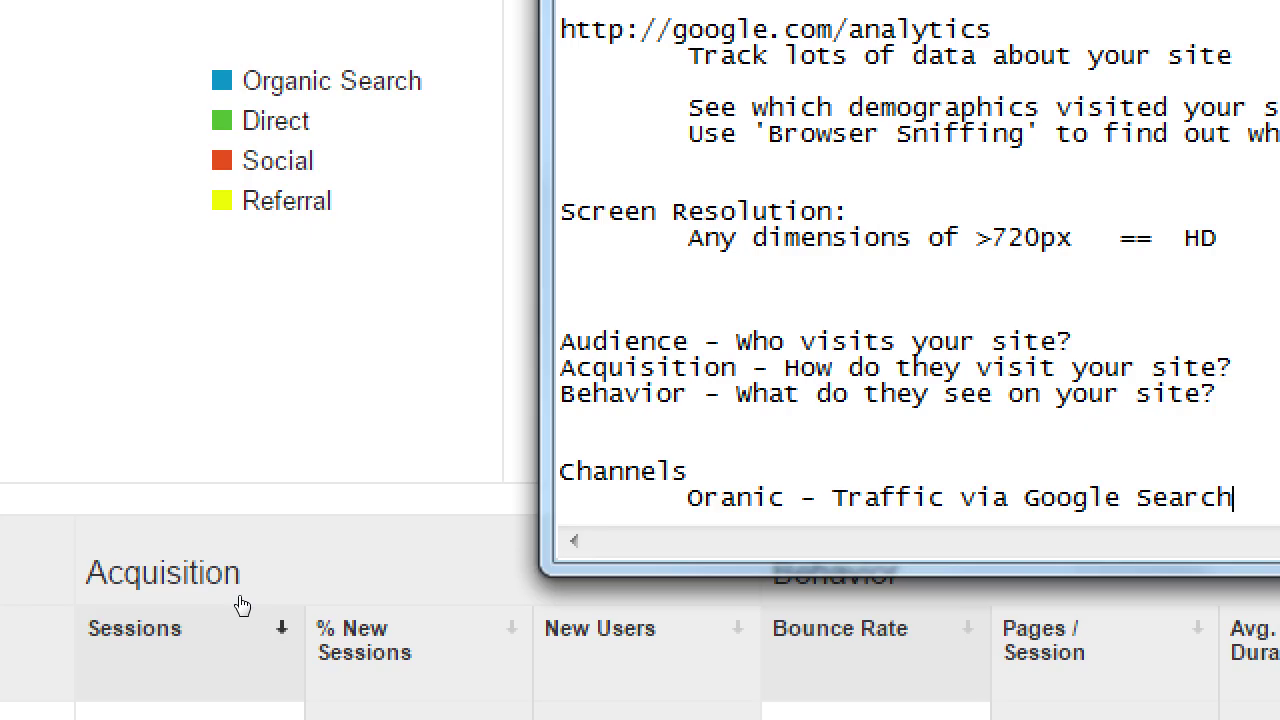
Step: Add the indented line "Direct - User goes directly to a page" to the Channels list
key("Return")
key("Tab")
type("Dire")
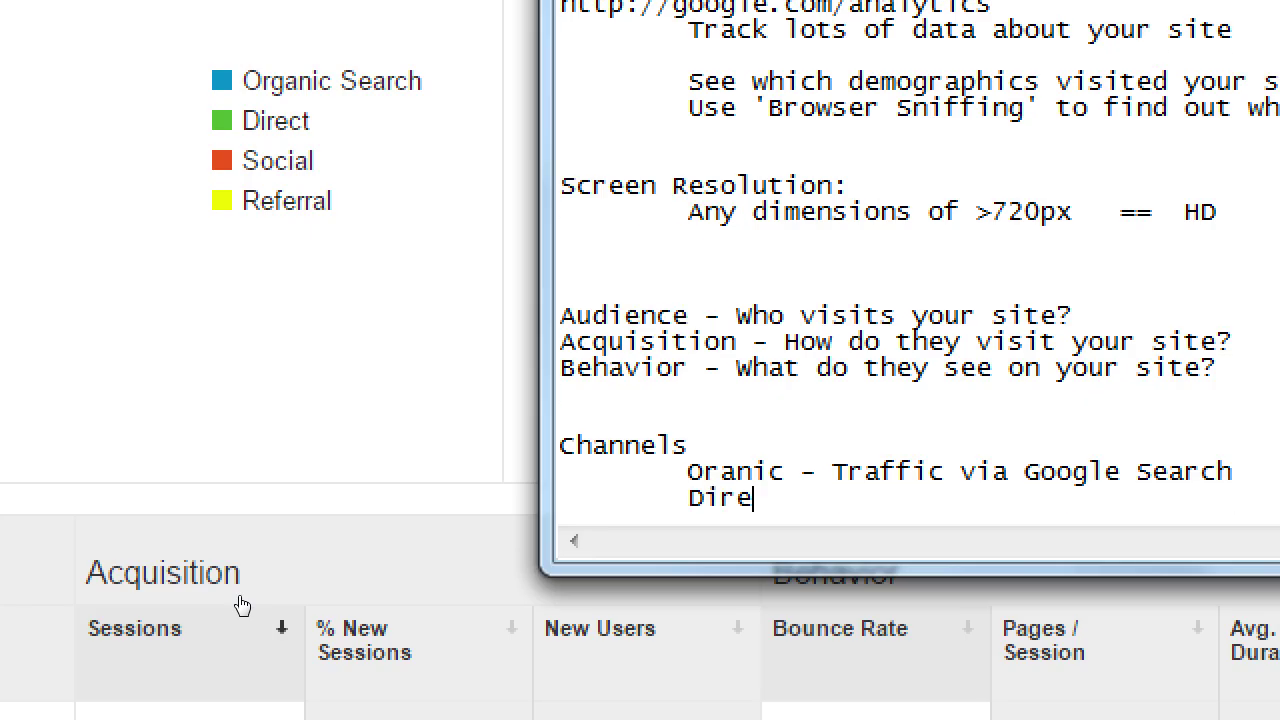
type("ct -O")
key("BackSpace")
type("User goes direc")
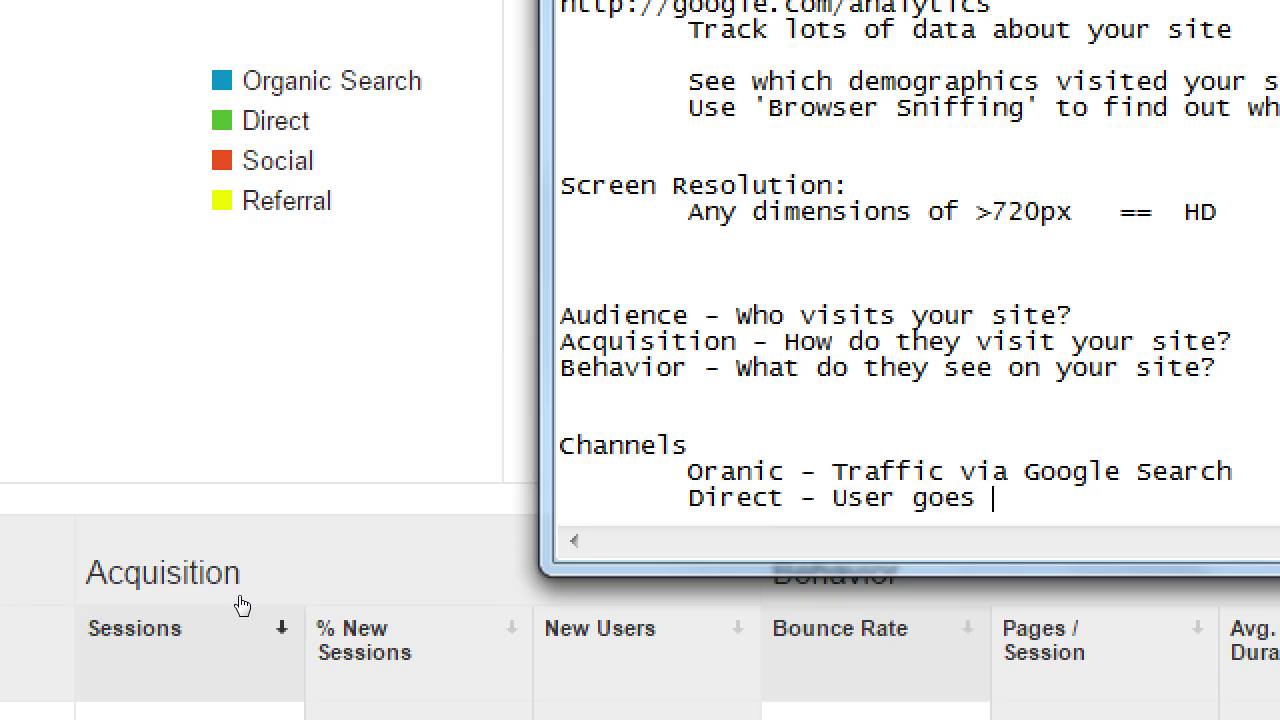
type("tly to a page")
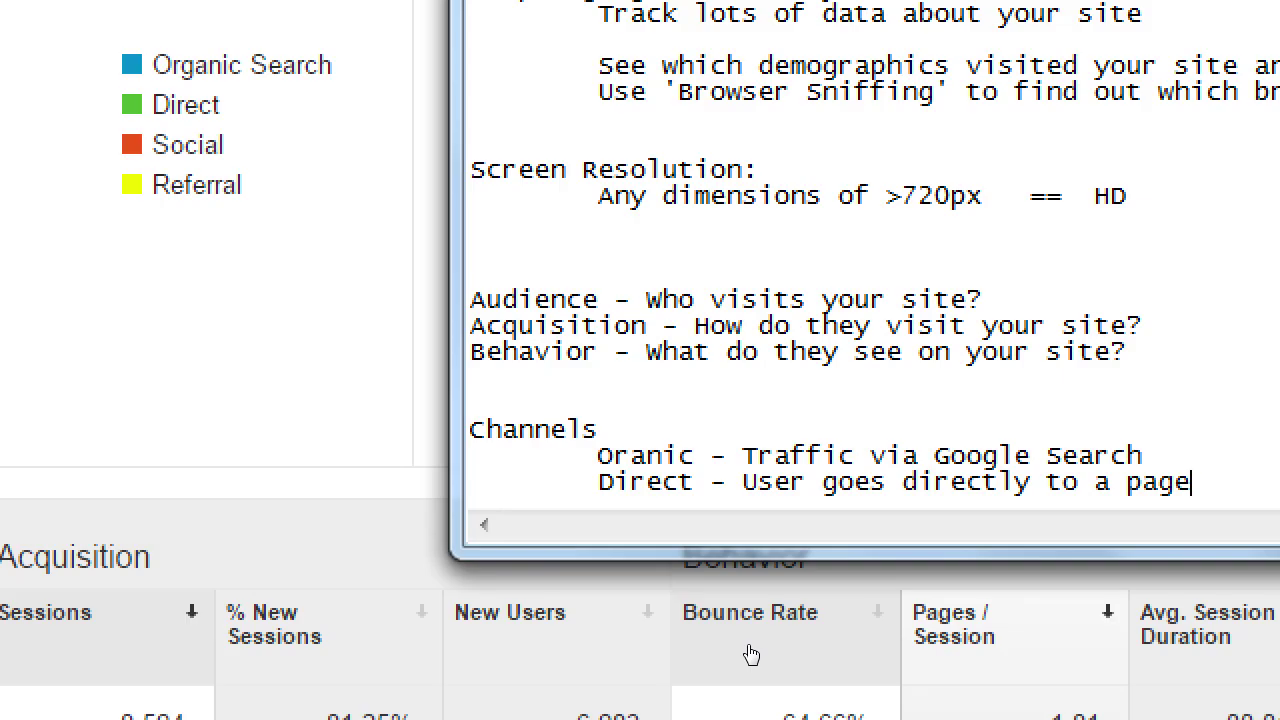
Step: Add the indented line "Social - Traffic via Fb, Tw, Ln, G+" to the Channels list
key("Return")
key("Tab")
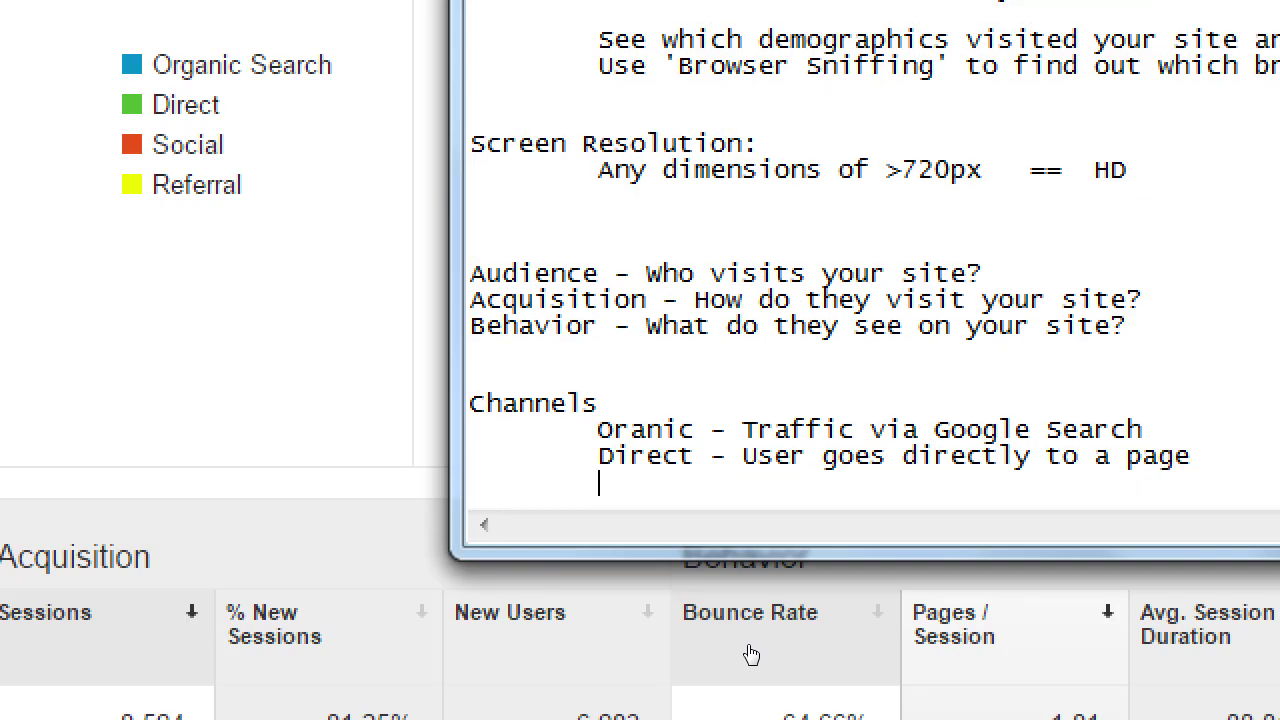
type("Social - Traffic via ")
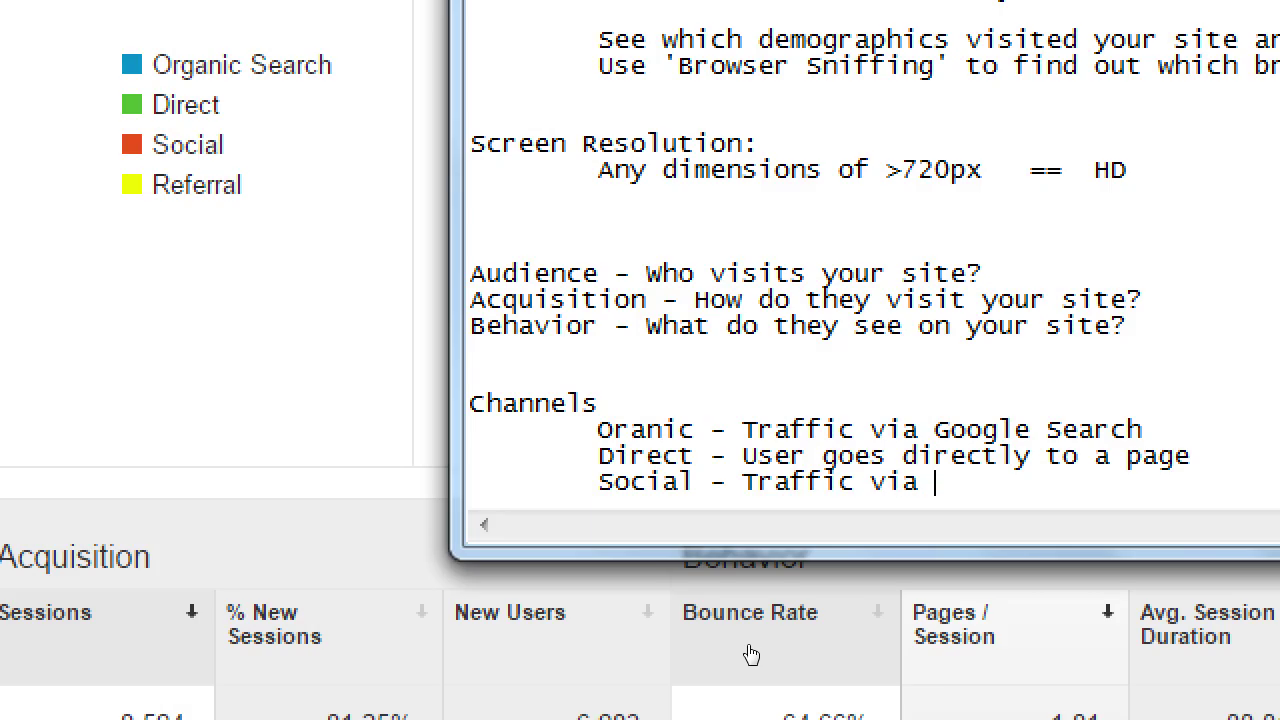
type("Fb")
type(", Tw, Ln")
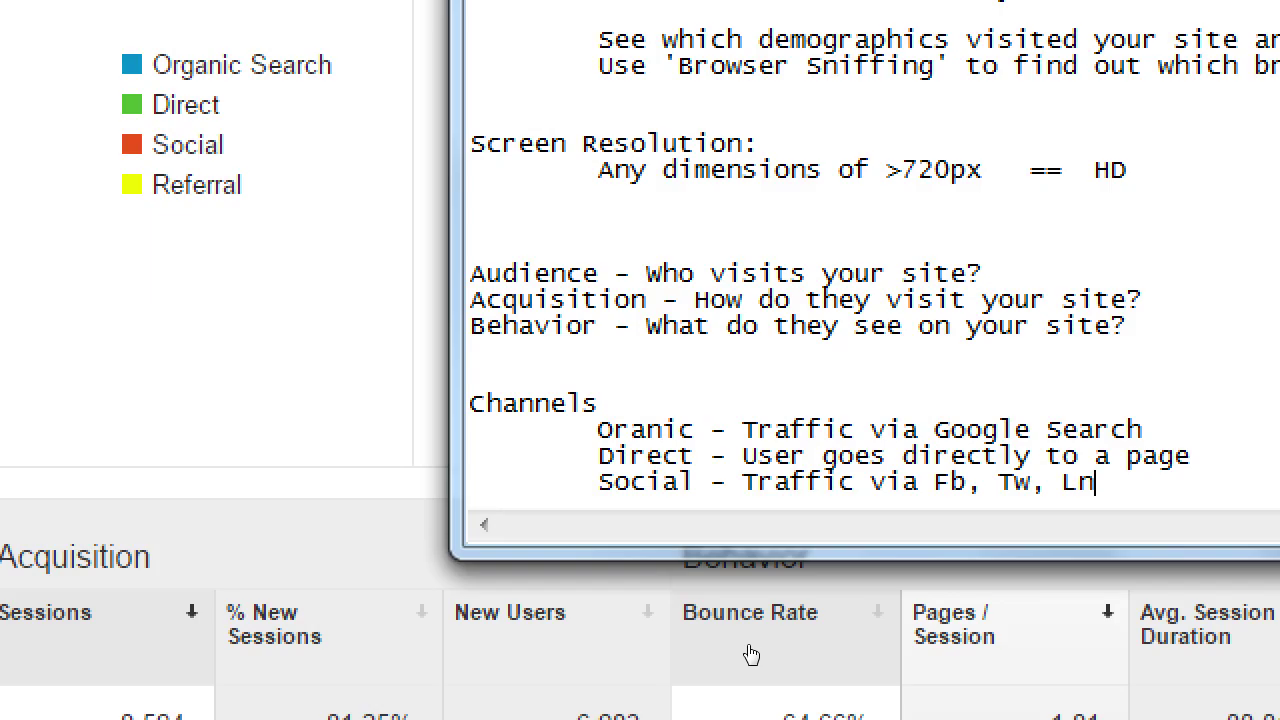
type(", G+")
Step: Add the indented line "Referral - A Backlink" to the Channels list
key("Return")
key("Tab")
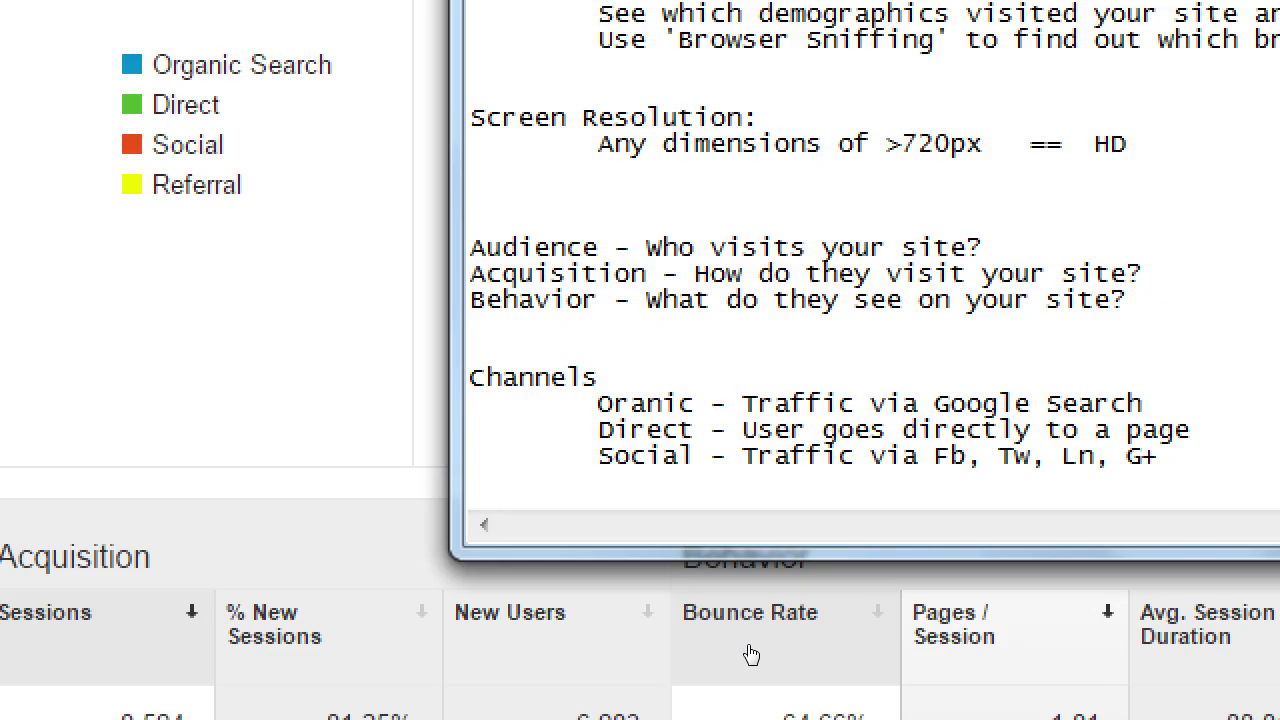
type("Referral -")
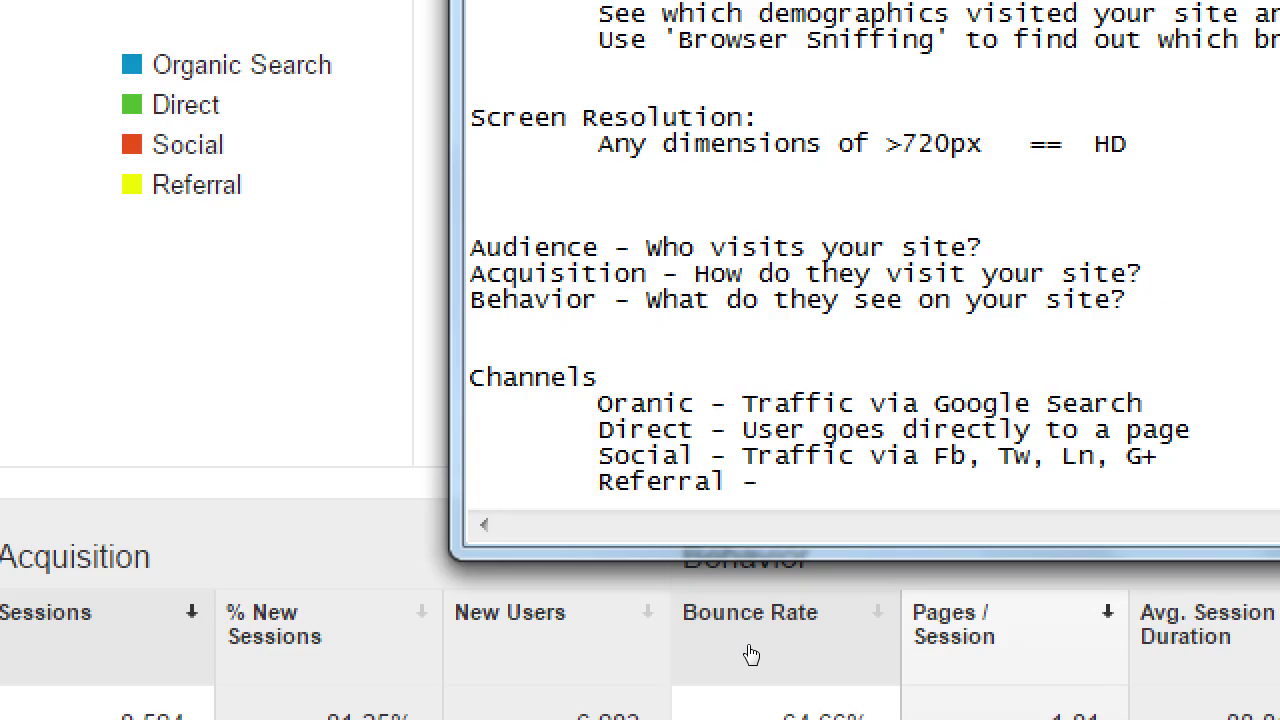
type(" A back")
key("BackSpace")
key("BackSpace")
key("BackSpace")
key("BackSpace")
type("Backlink")
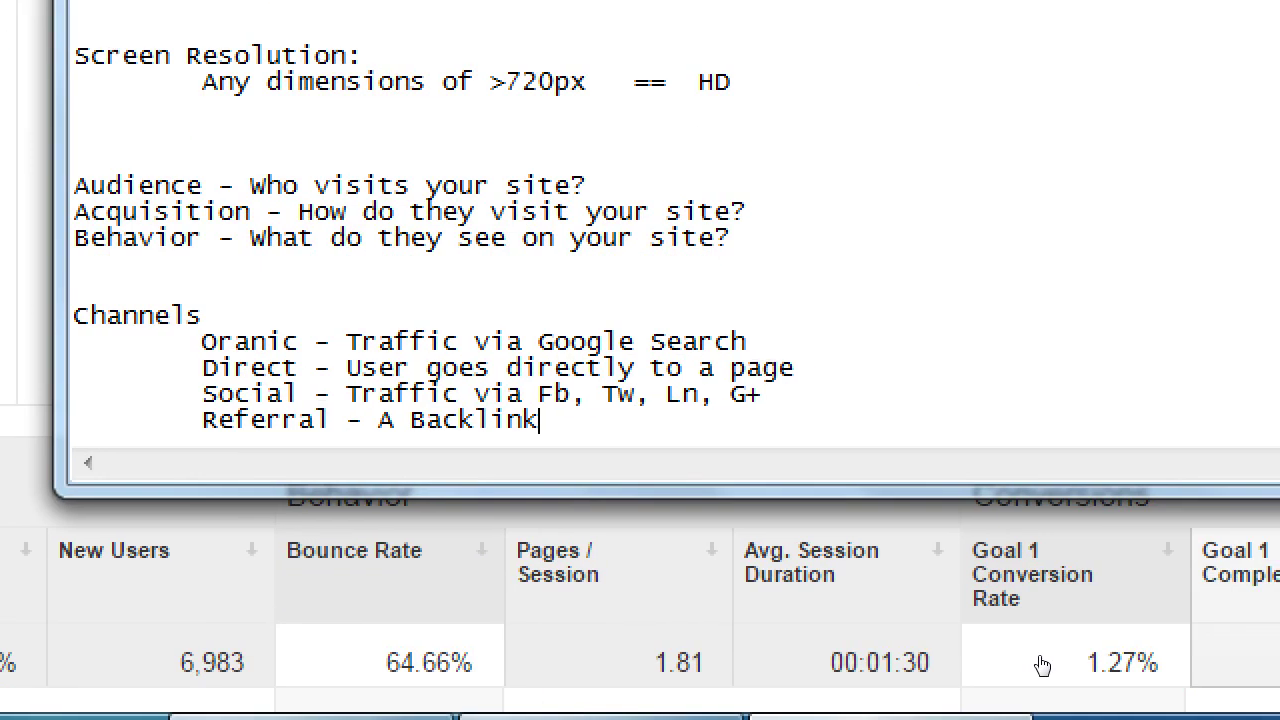
Step: Extend the Referral line in the Channels notes with "(Incoming, Inboud) - Link from another site"
type(" (Incoming ")
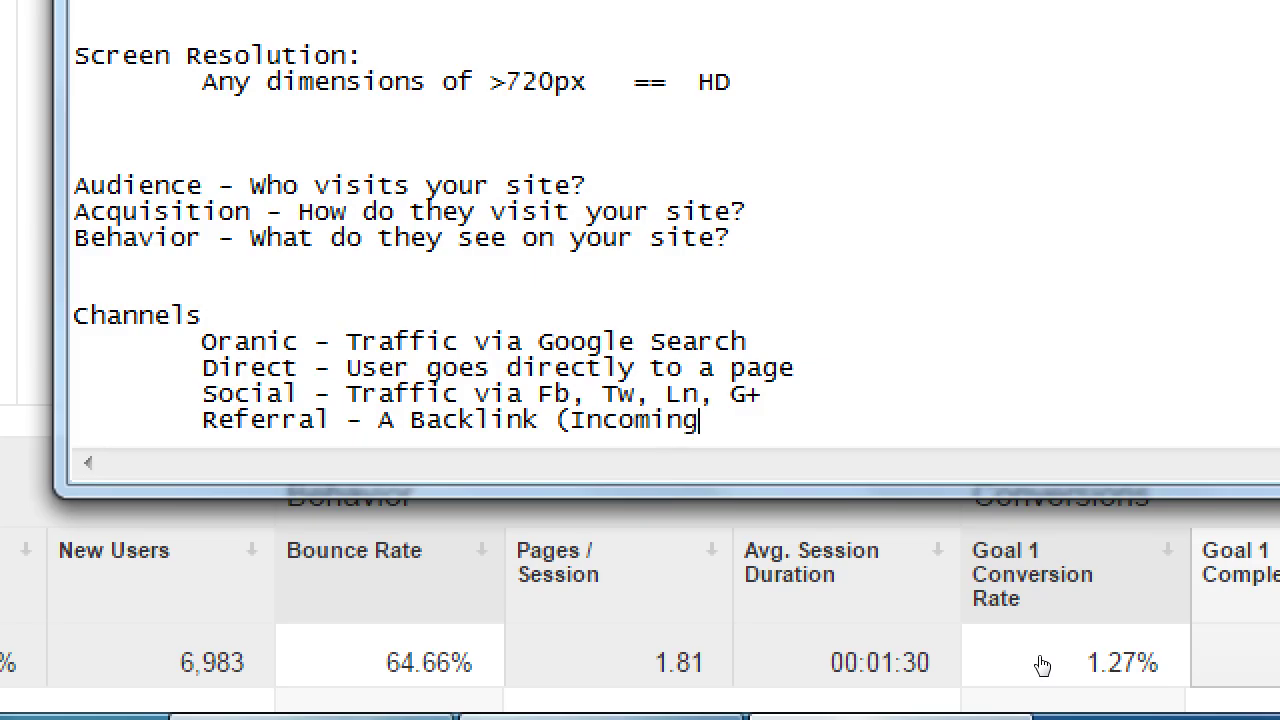
type(", Inboud")
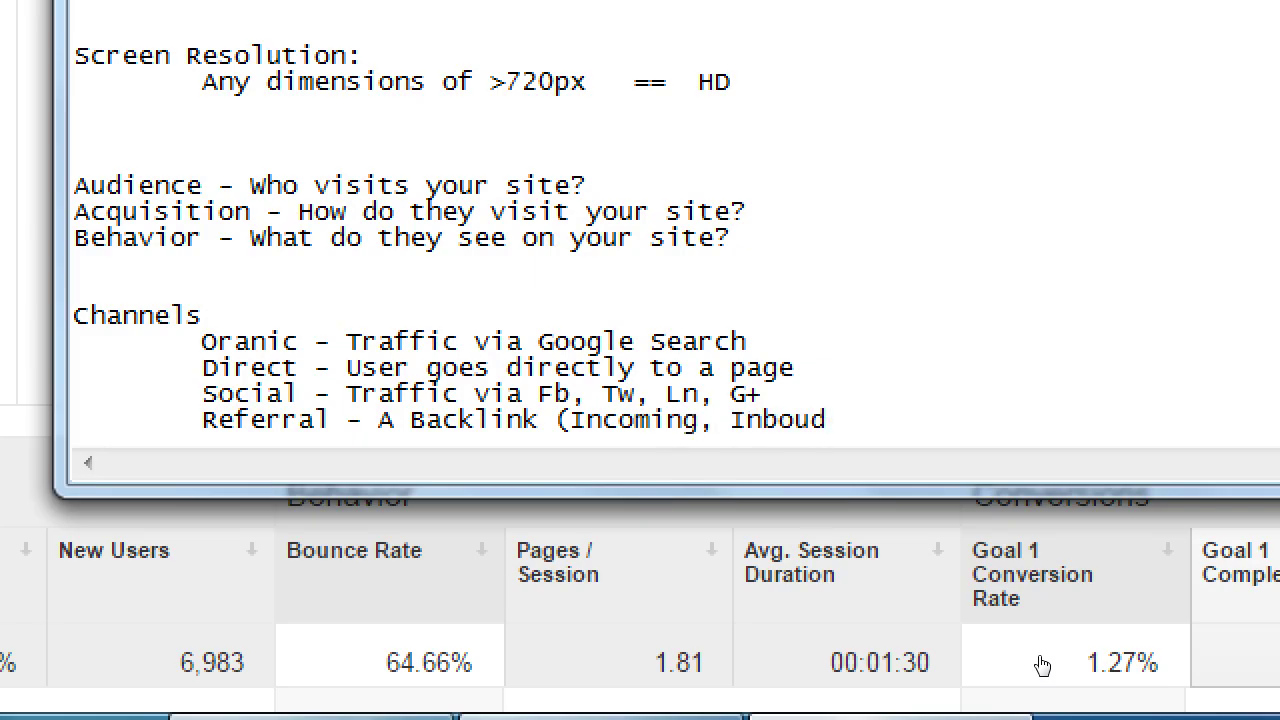
type(") - Link from another site")
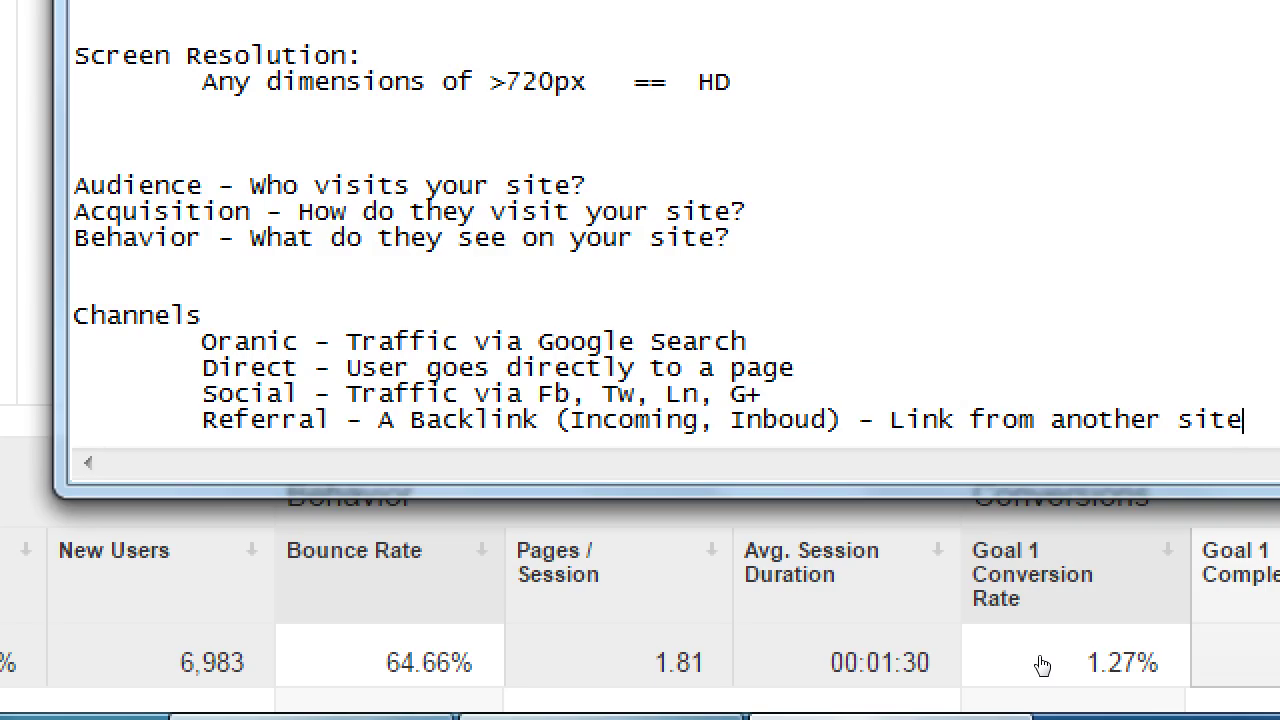
Step: Add the indented line "Email - Clicks from an Email" to the Channels list
key("Return")
key("Tab")
type("Email")
key("Tab")
type("- Click")
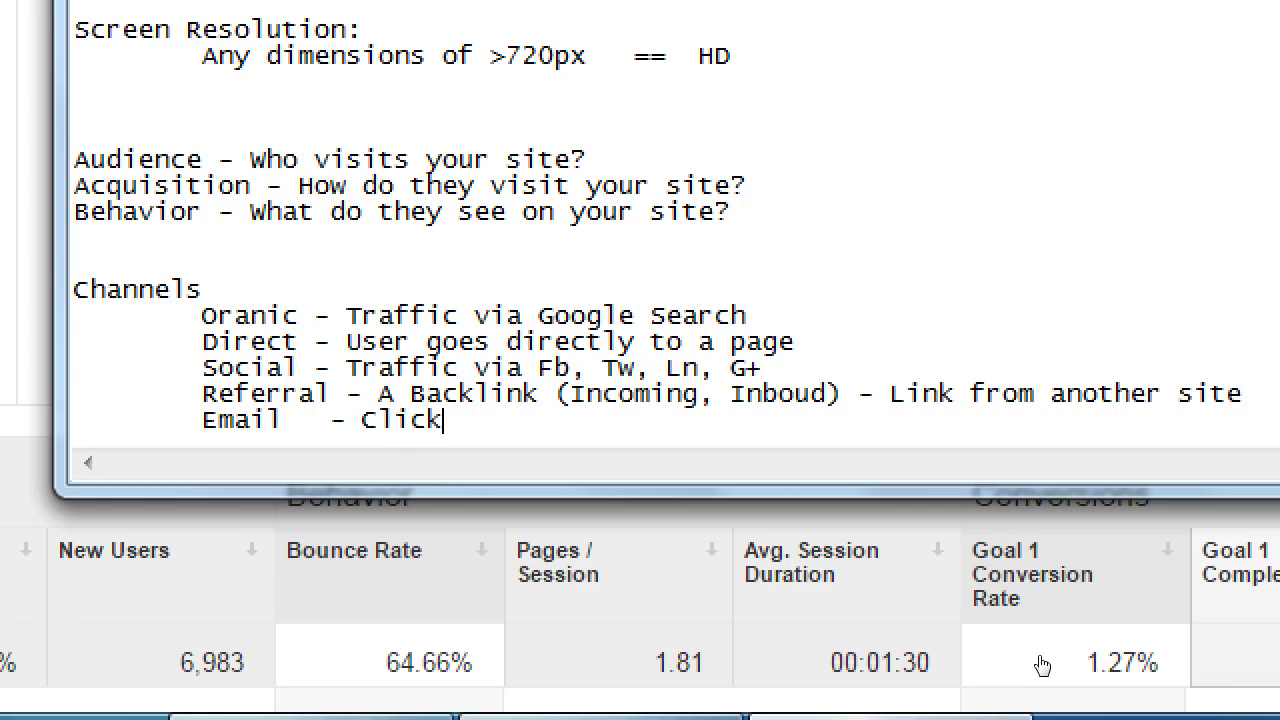
type("s from an Email")
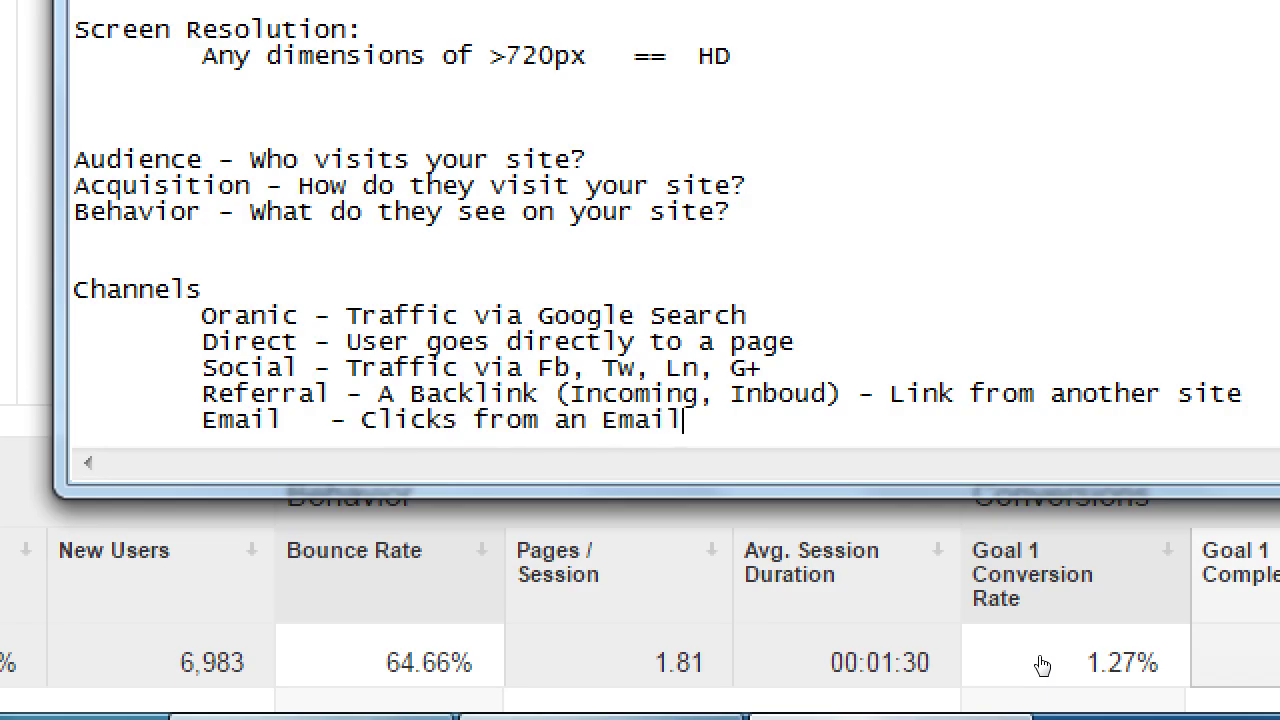
Step: Add the indented line "Paid - Clicks from AdSense" to the Channels list
key("Return")
key("Tab")
type("P")
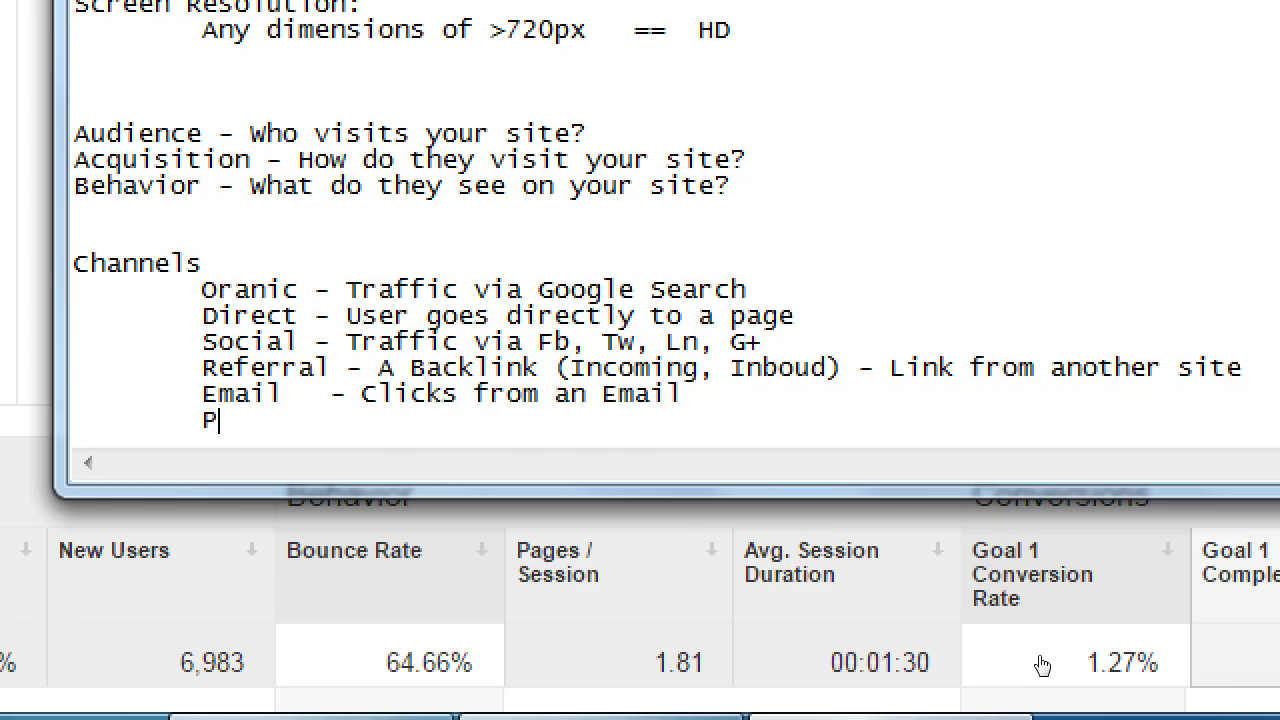
type("aid")
key("Tab")
type("- Clicks")
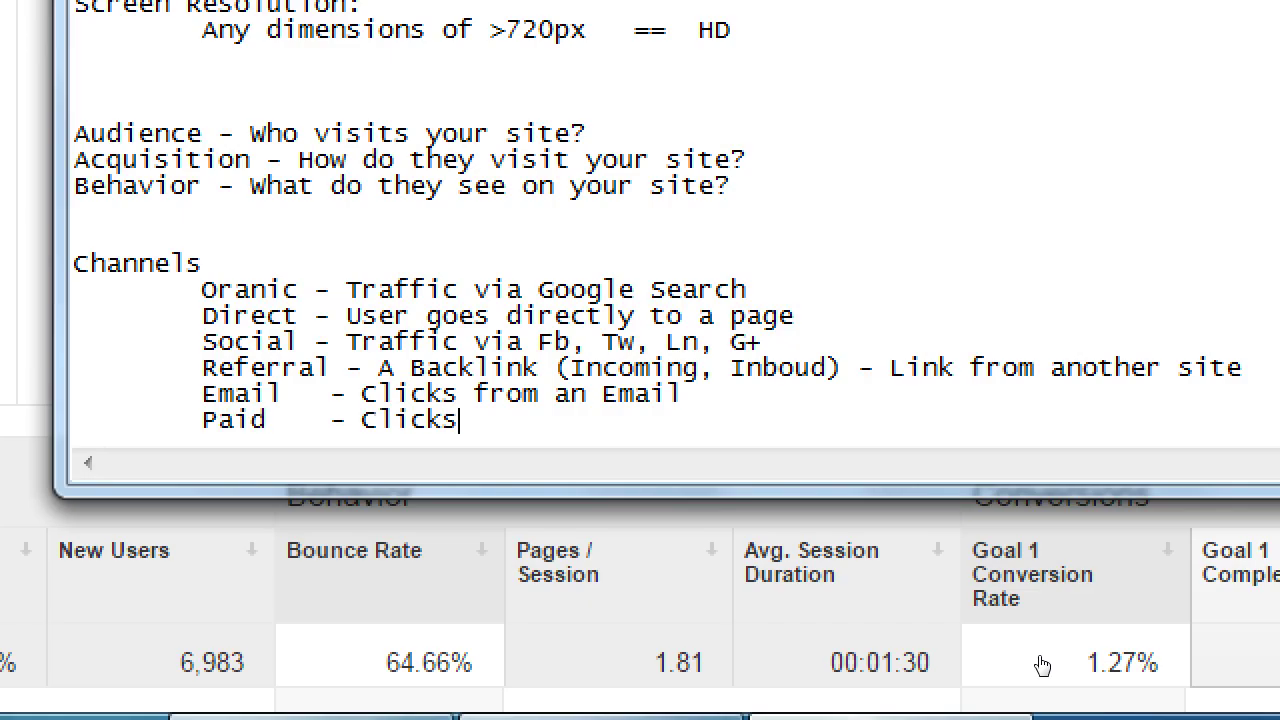
type(" from AdSense")
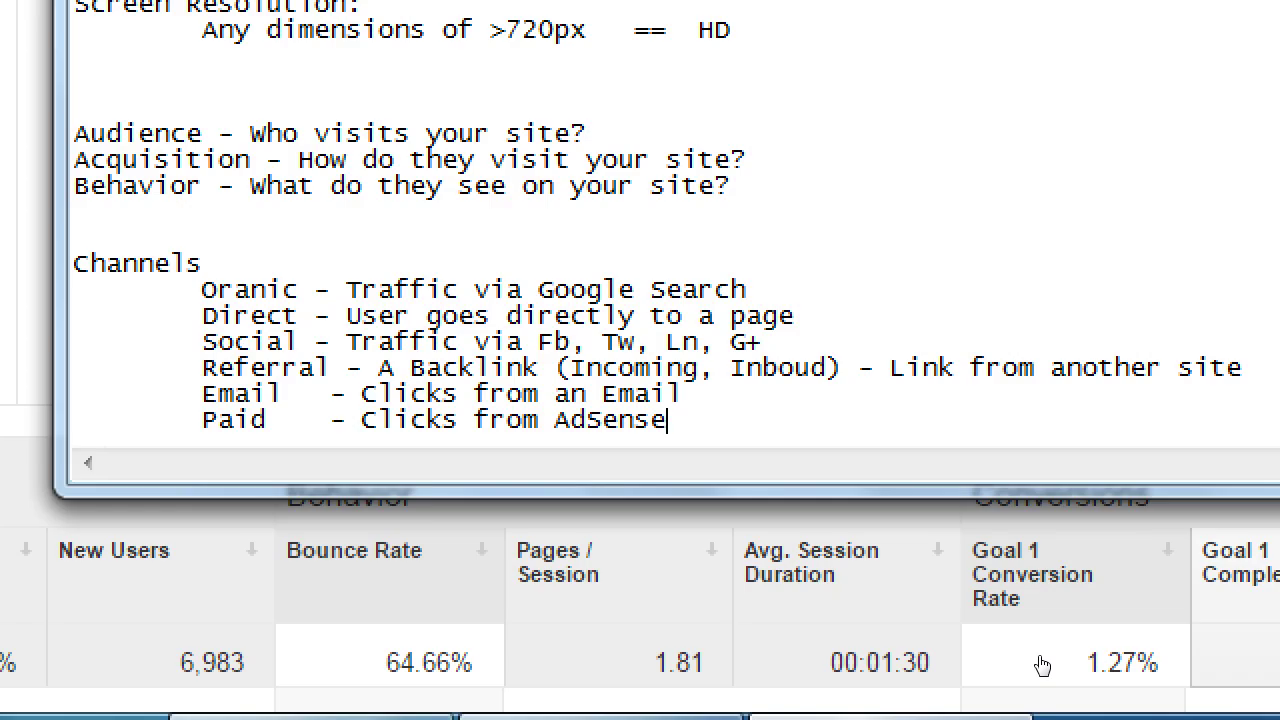
Step: Zoom the screen back out, switch to Google Analytics in Chrome, and examine the Top Channels, Sessions and Conversions charts
key("super+minus")
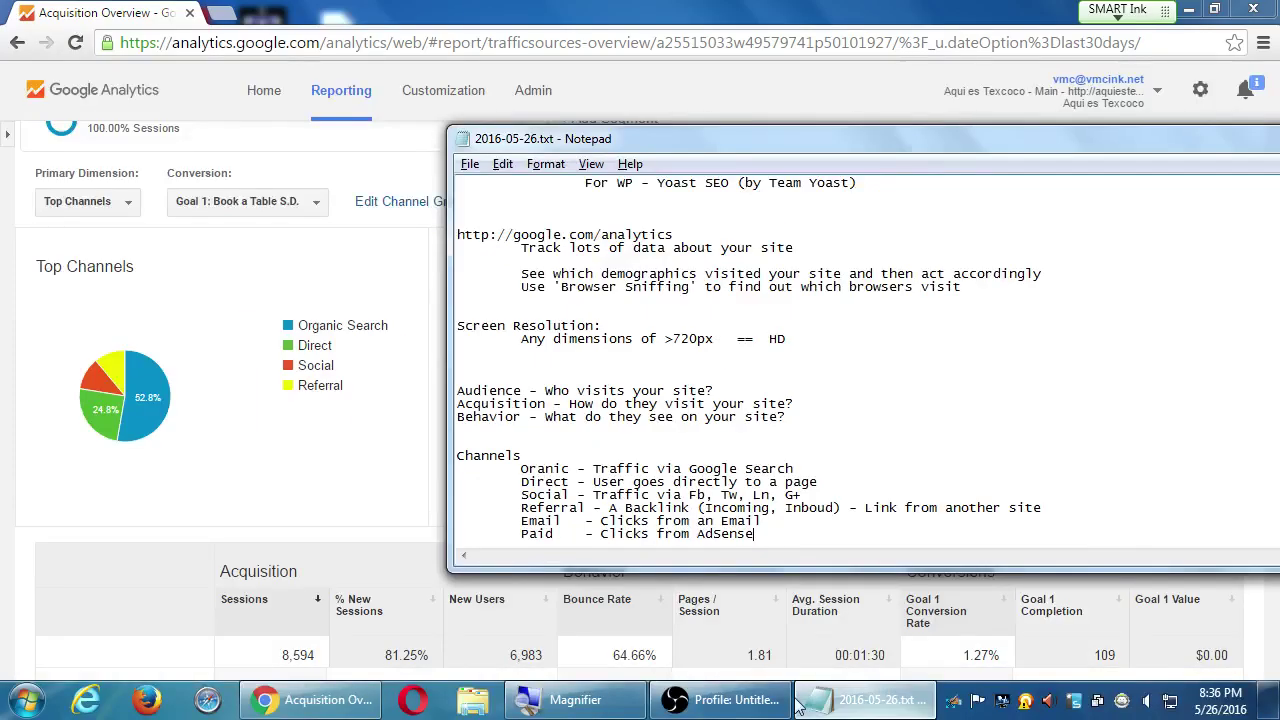
left_click(322, 470)
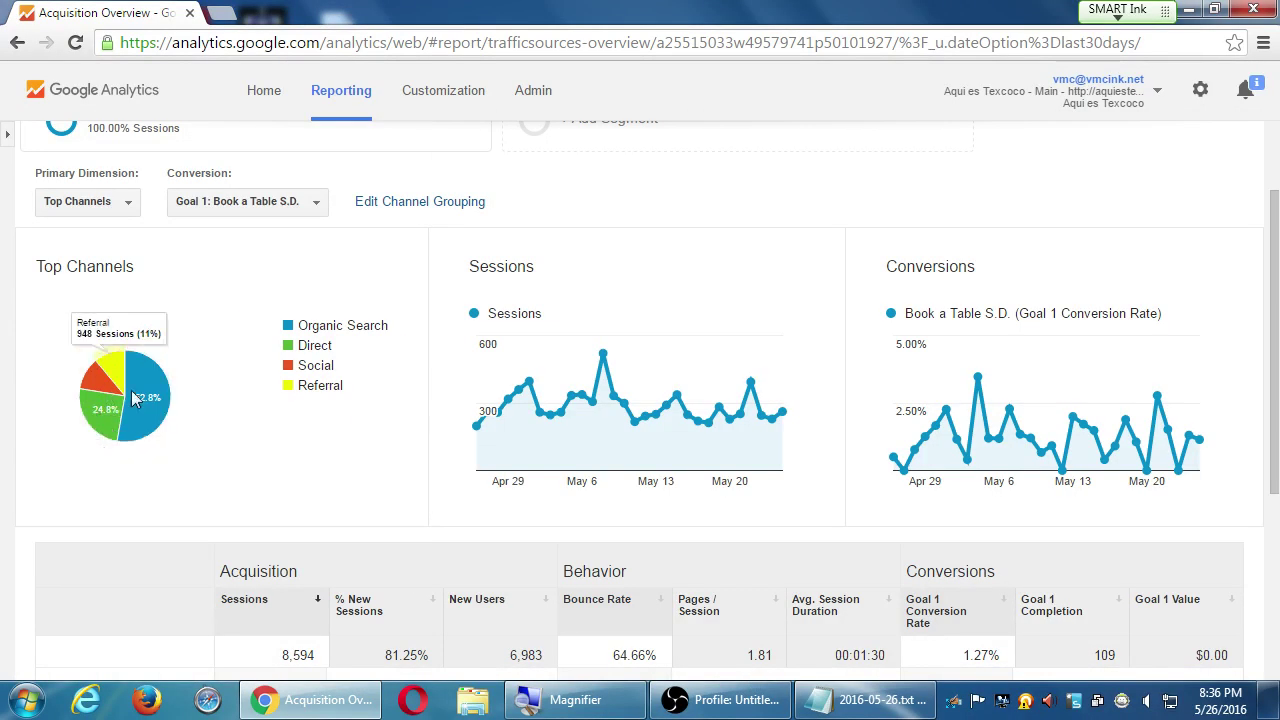
mouse_move(157, 398)
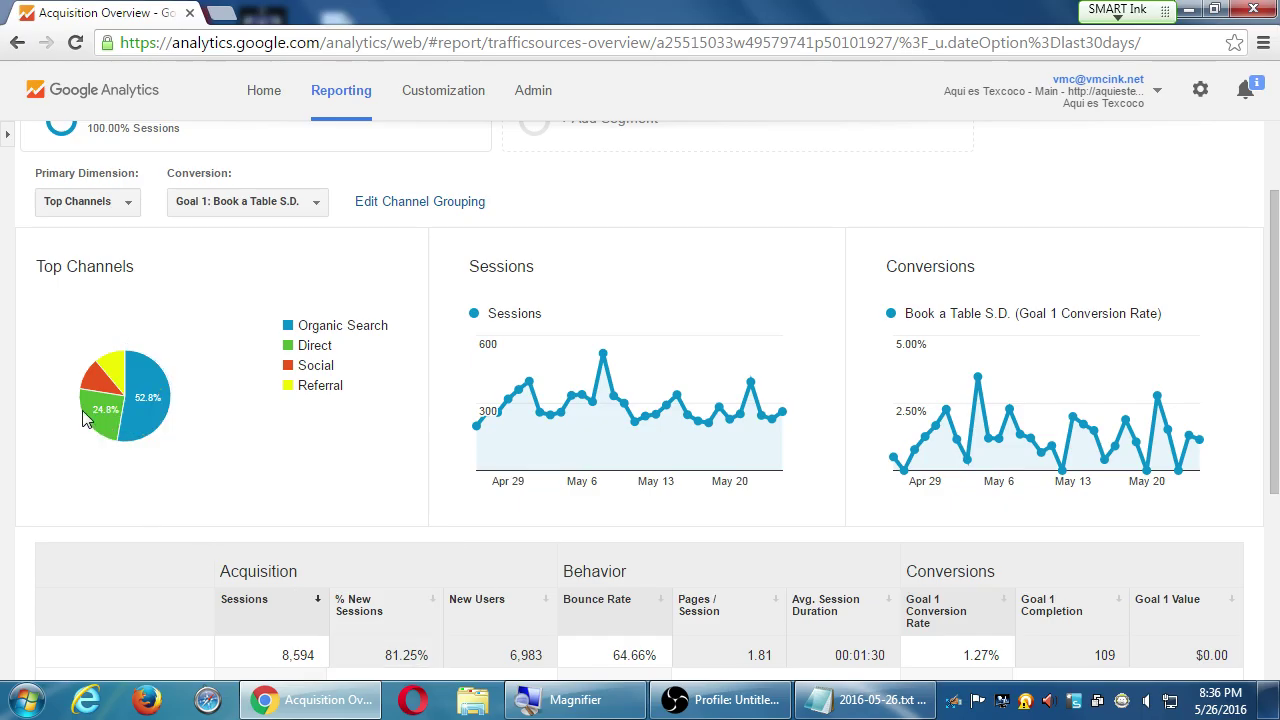
mouse_move(96, 410)
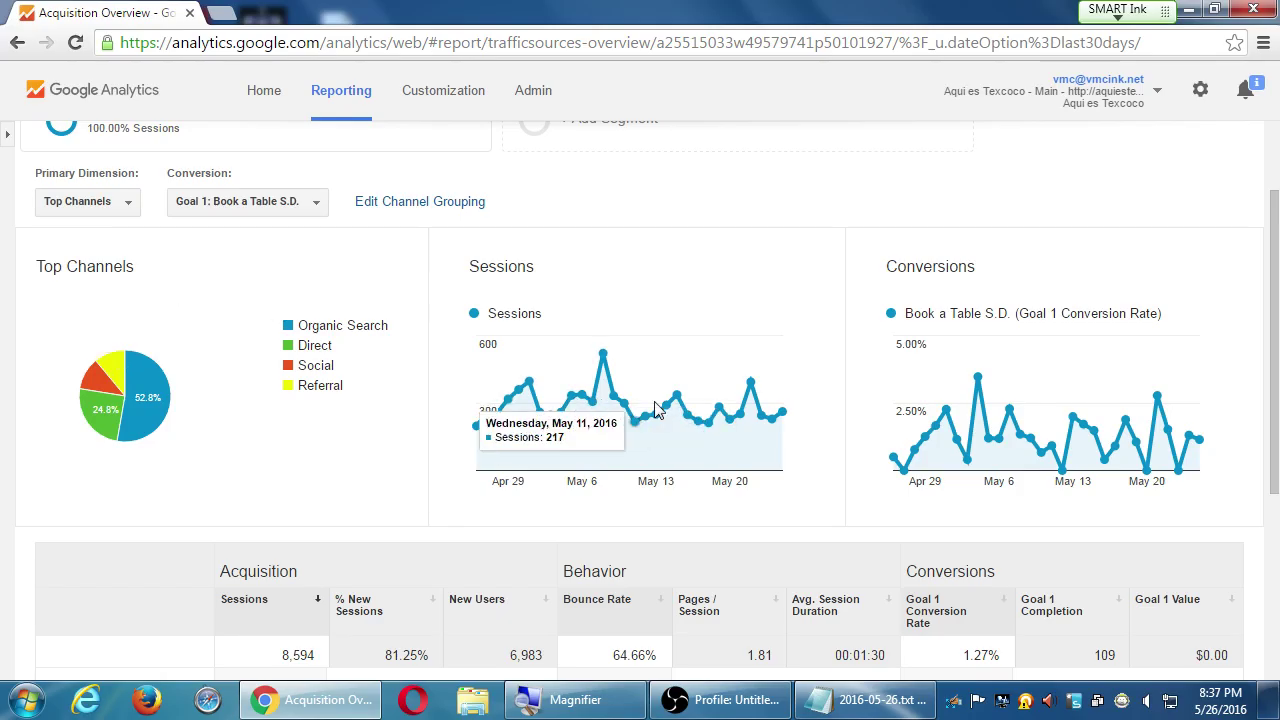
left_click_drag(887, 266, 897, 266)
left_click(951, 263)
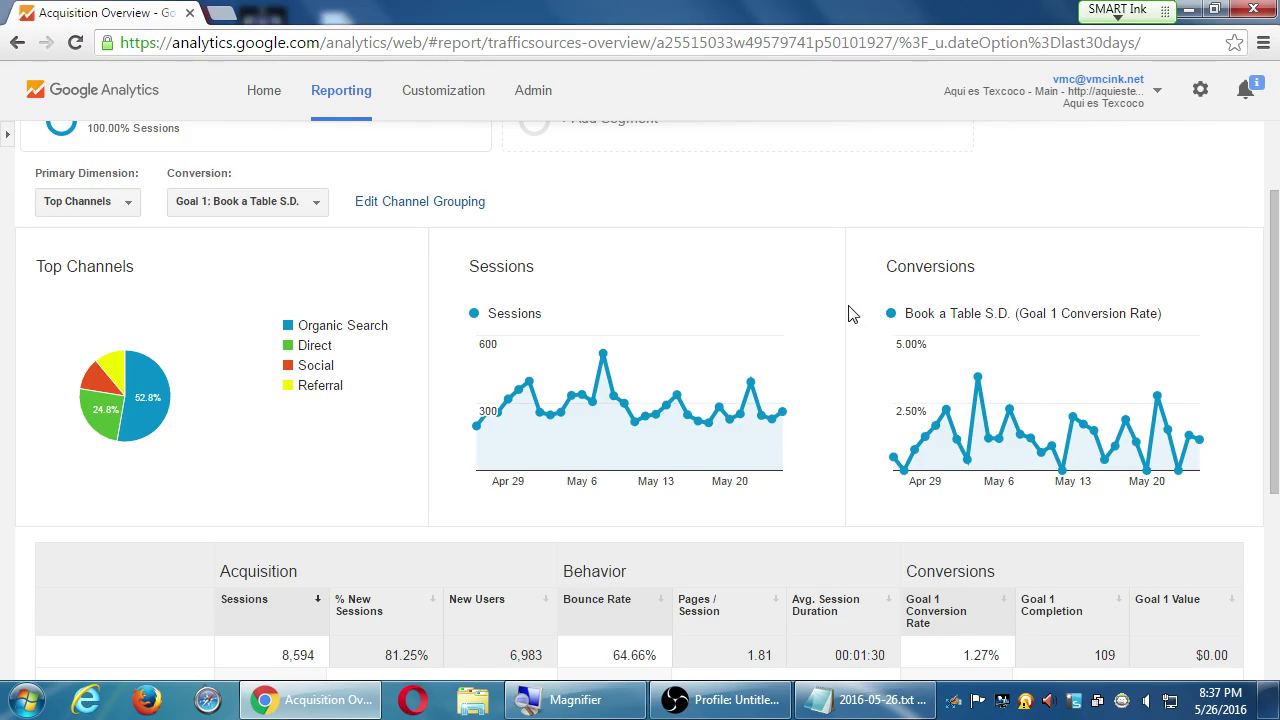
Step: Open the Social channel from the acquisition table and review its traffic by social network
scroll(833, 353, "down", 3)
scroll(368, 387, "down", 2)
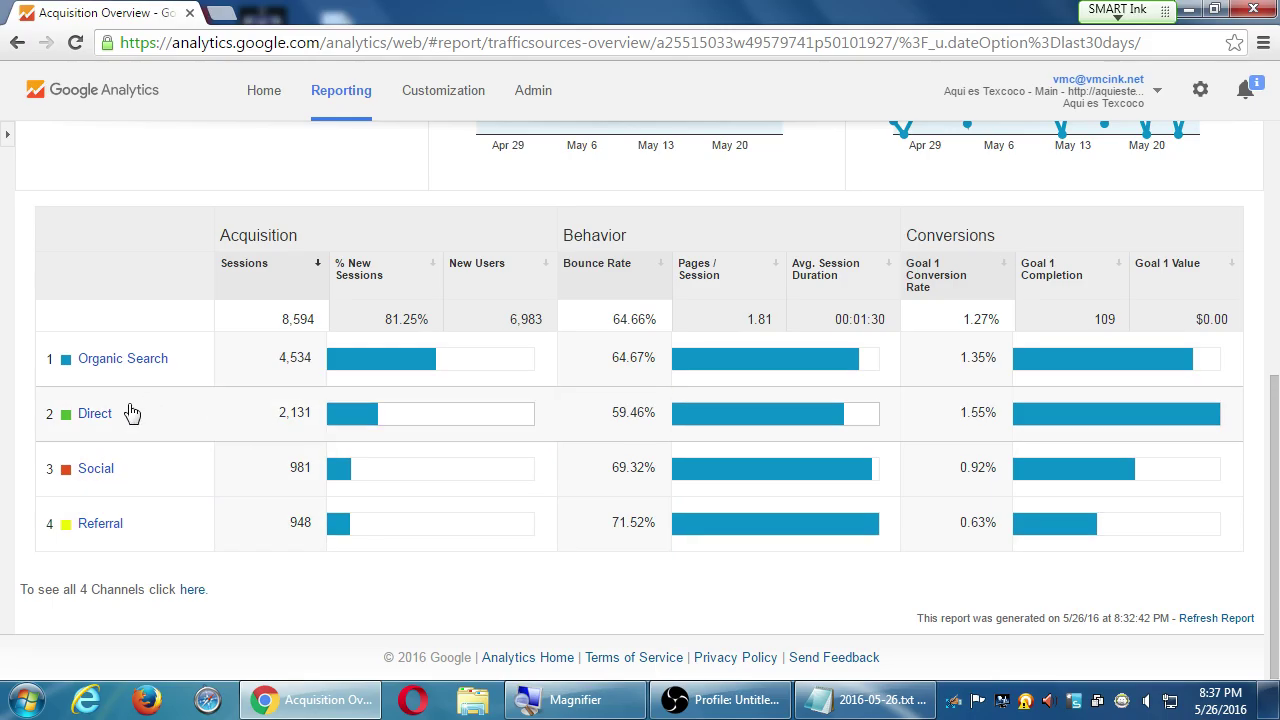
left_click(90, 472)
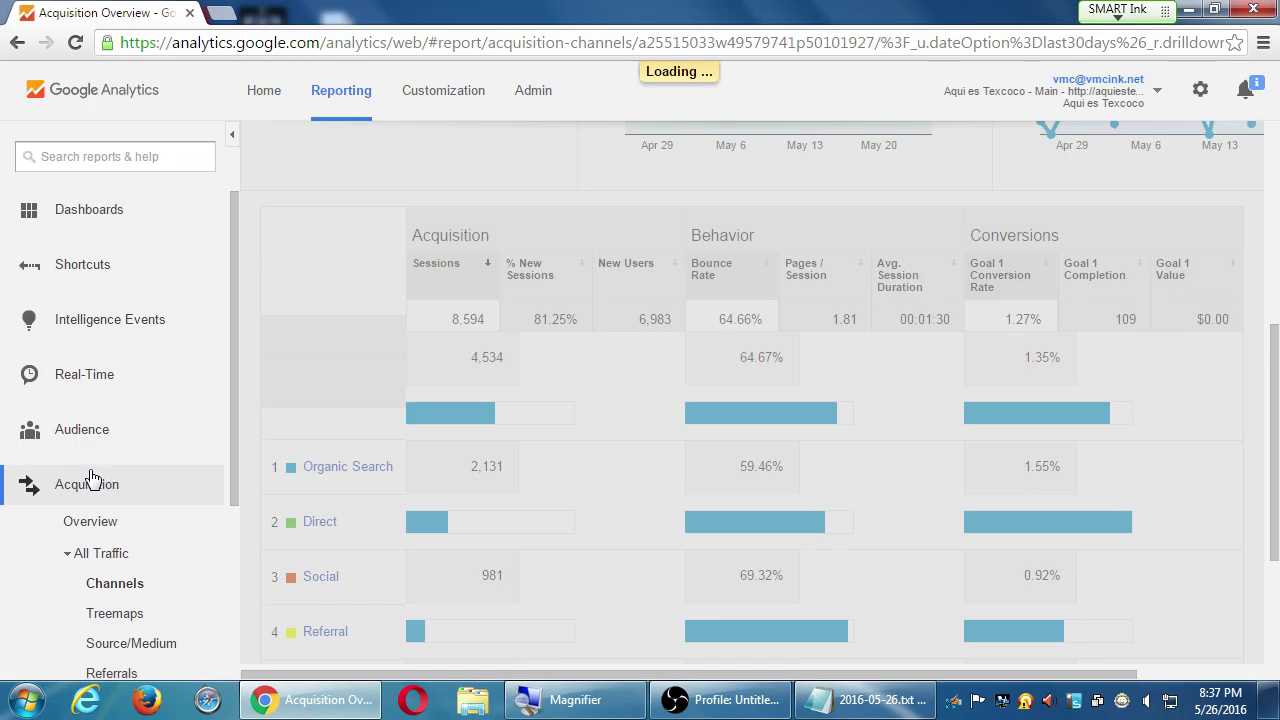
scroll(537, 366, "down", 5)
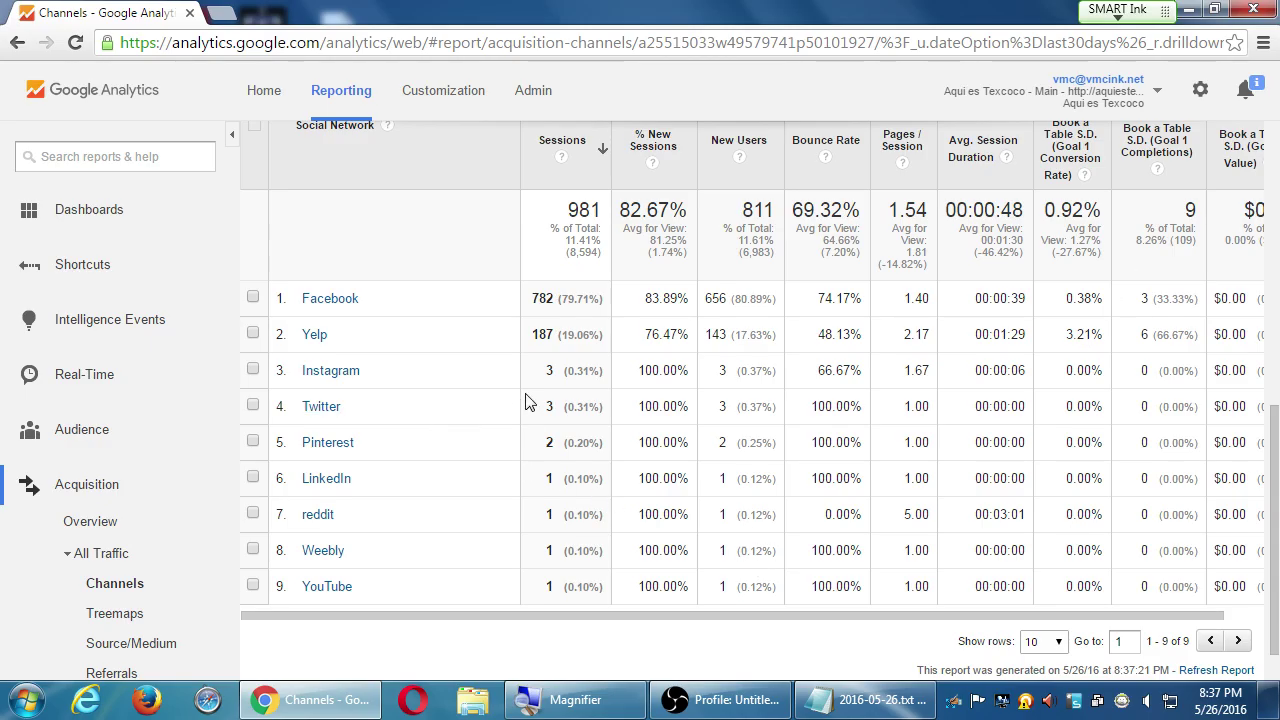
scroll(380, 457, "down", 1)
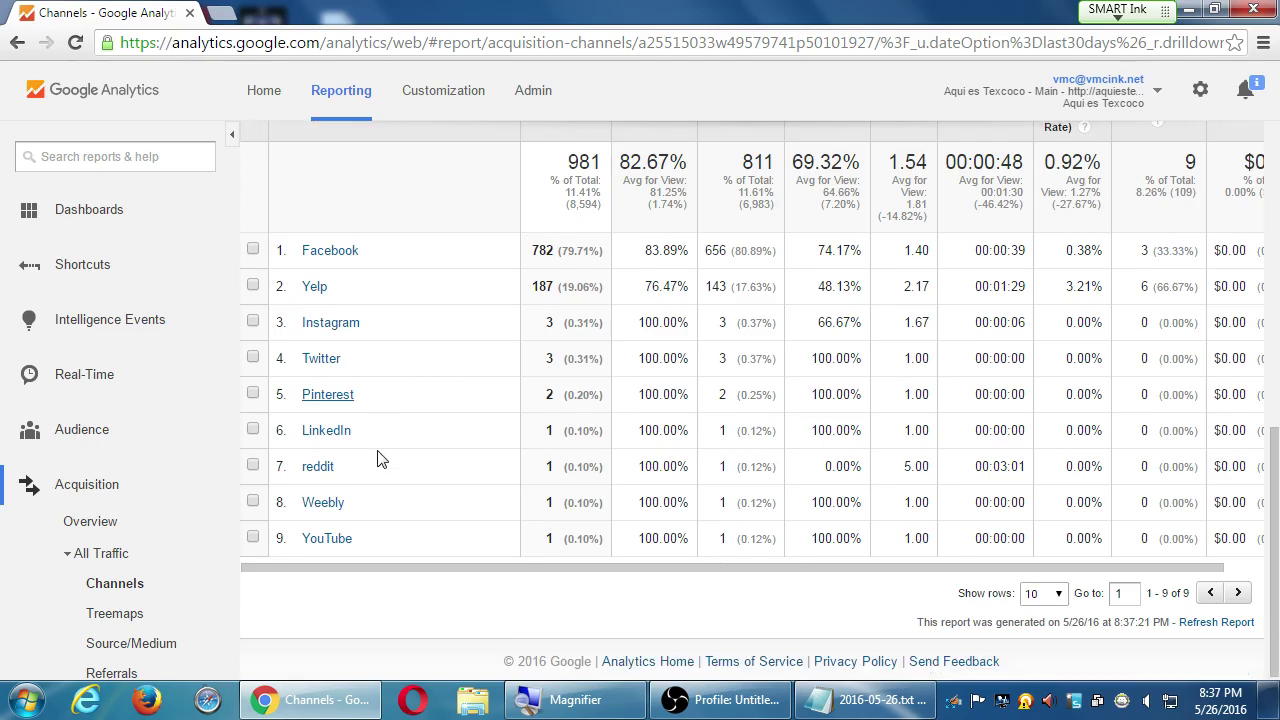
scroll(380, 457, "up", 6)
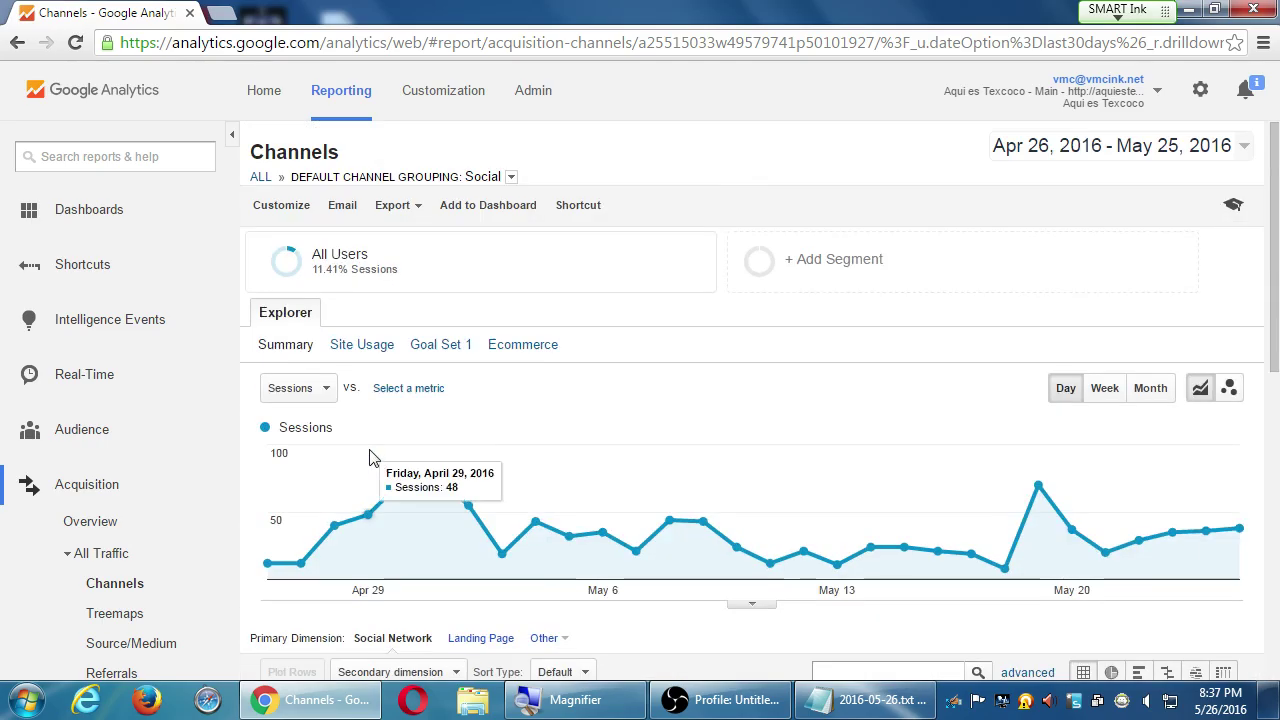
Step: Return to the Acquisition Overview and open the Referral channel to review its list of traffic sources
left_click(108, 588)
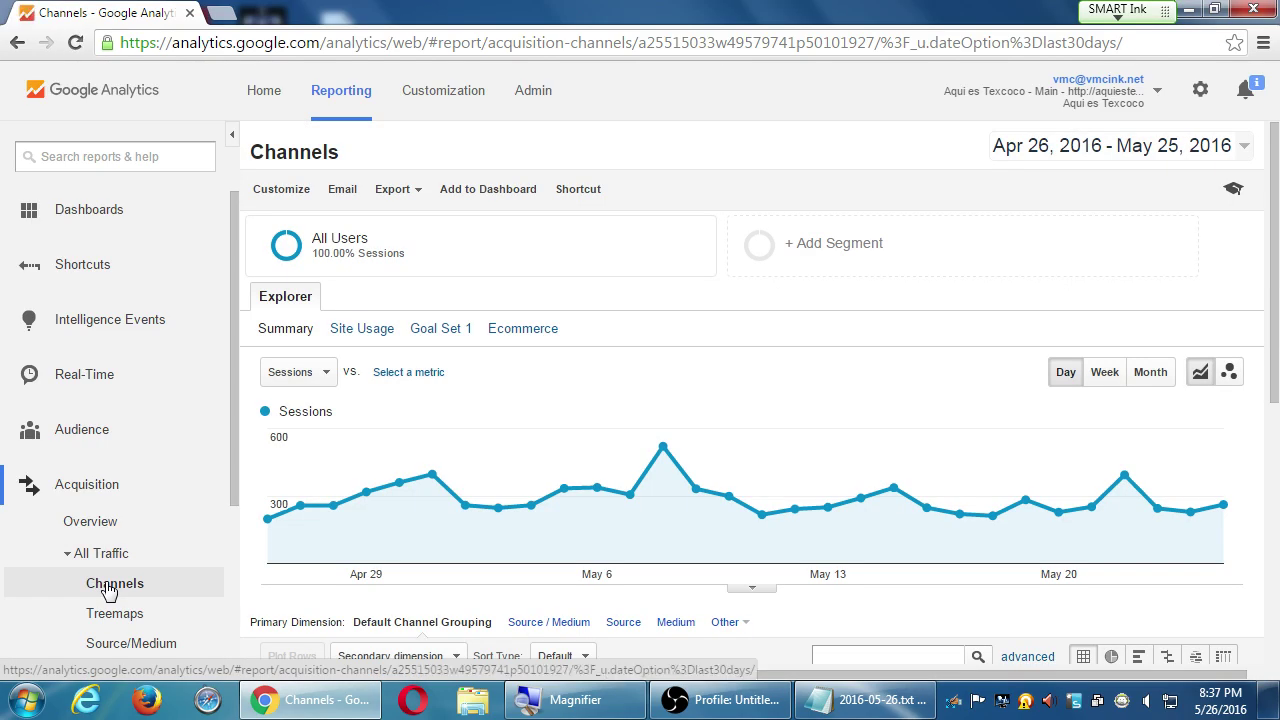
scroll(357, 563, "down", 3)
left_click(90, 526)
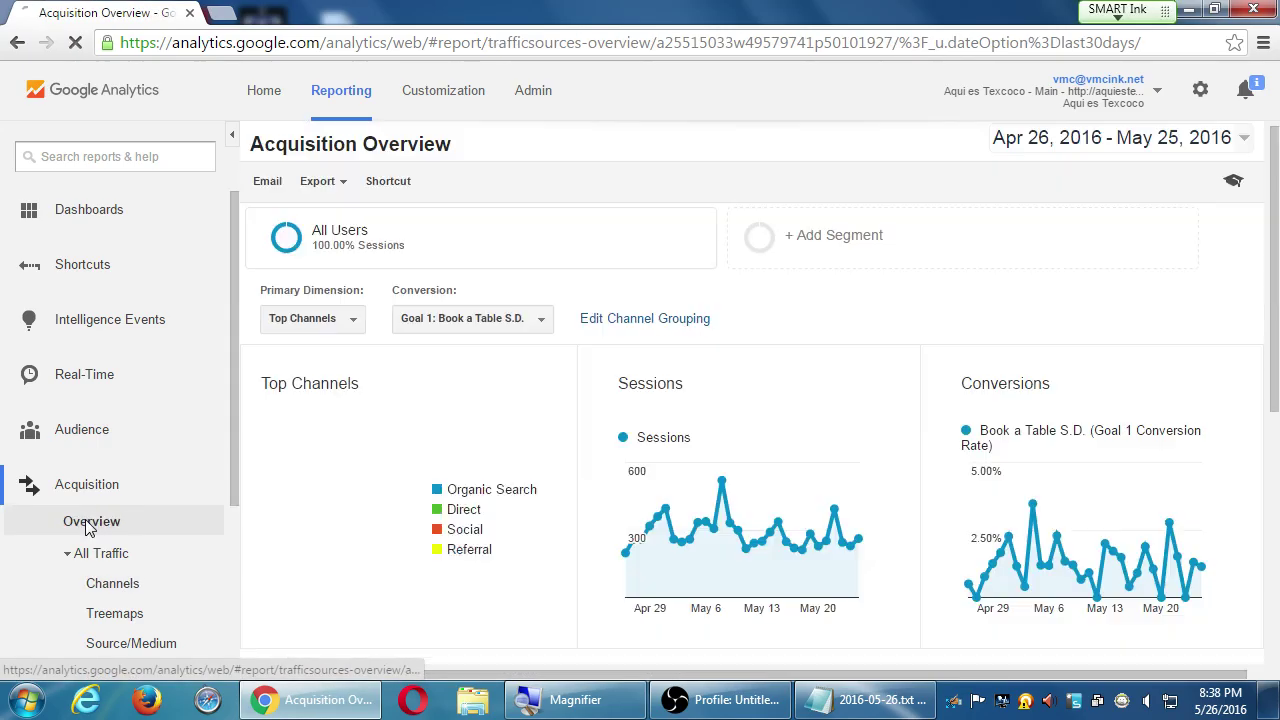
scroll(500, 493, "down", 4)
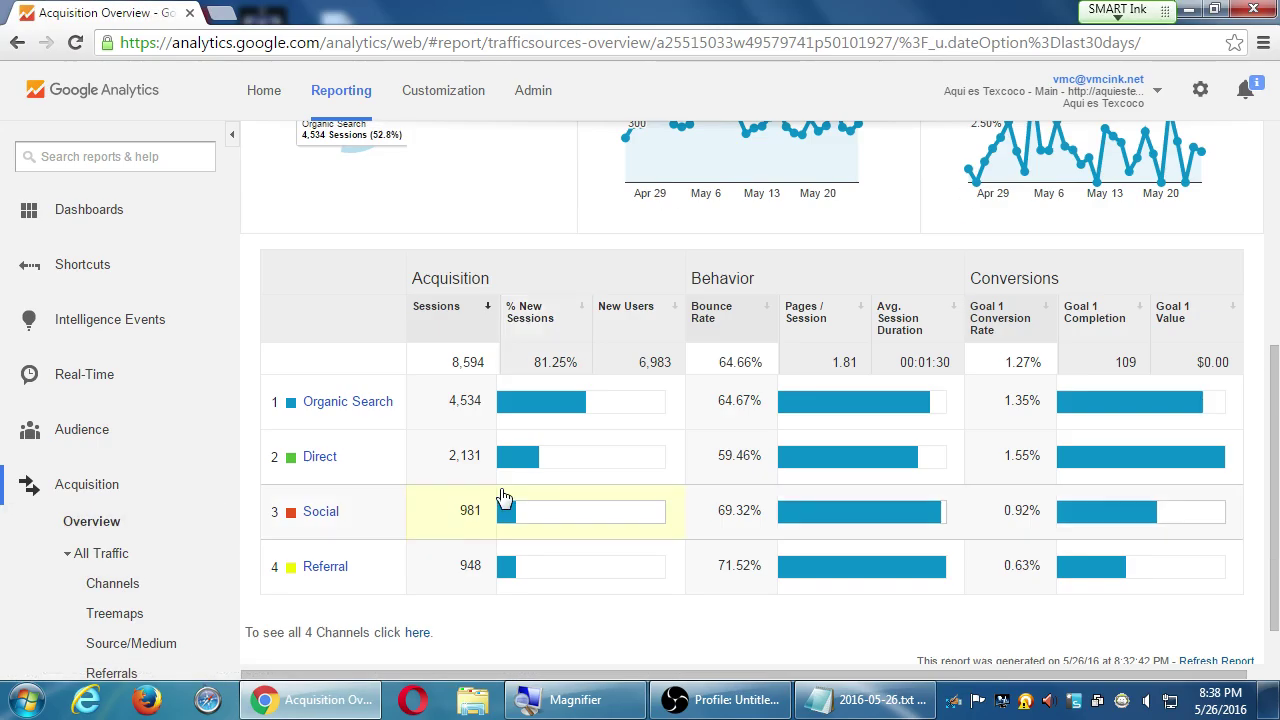
left_click(328, 568)
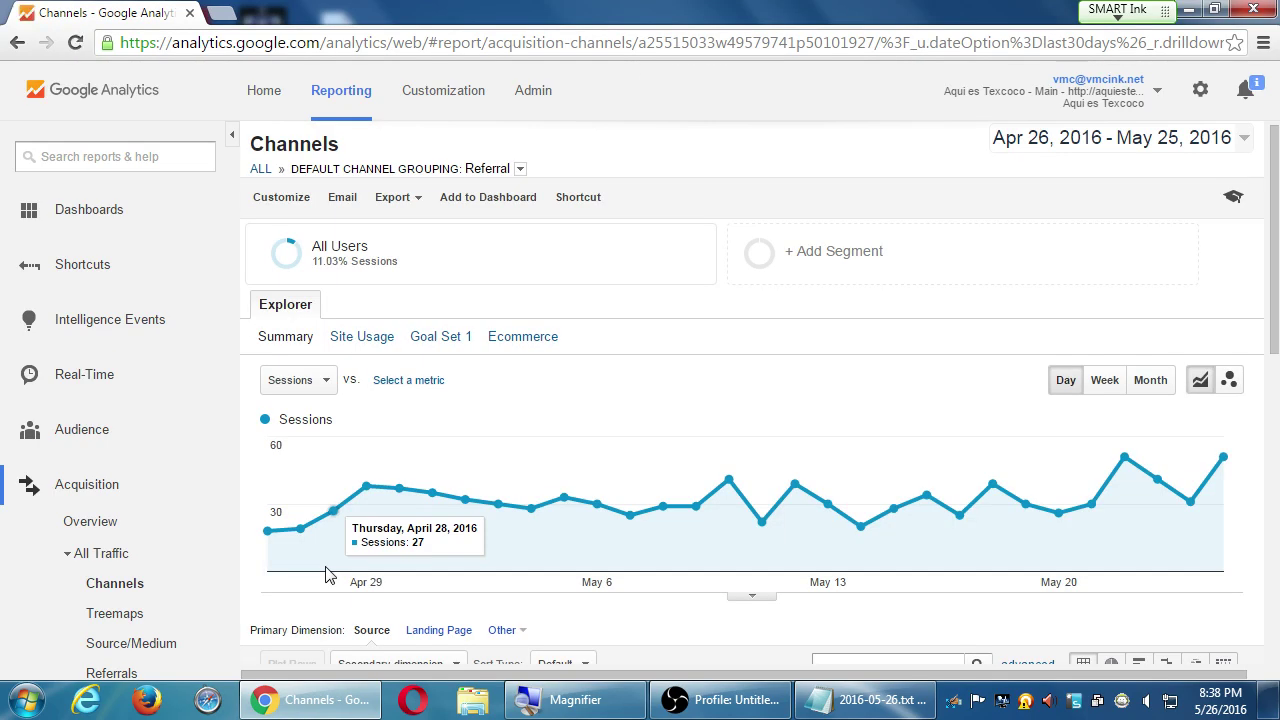
scroll(328, 575, "down", 5)
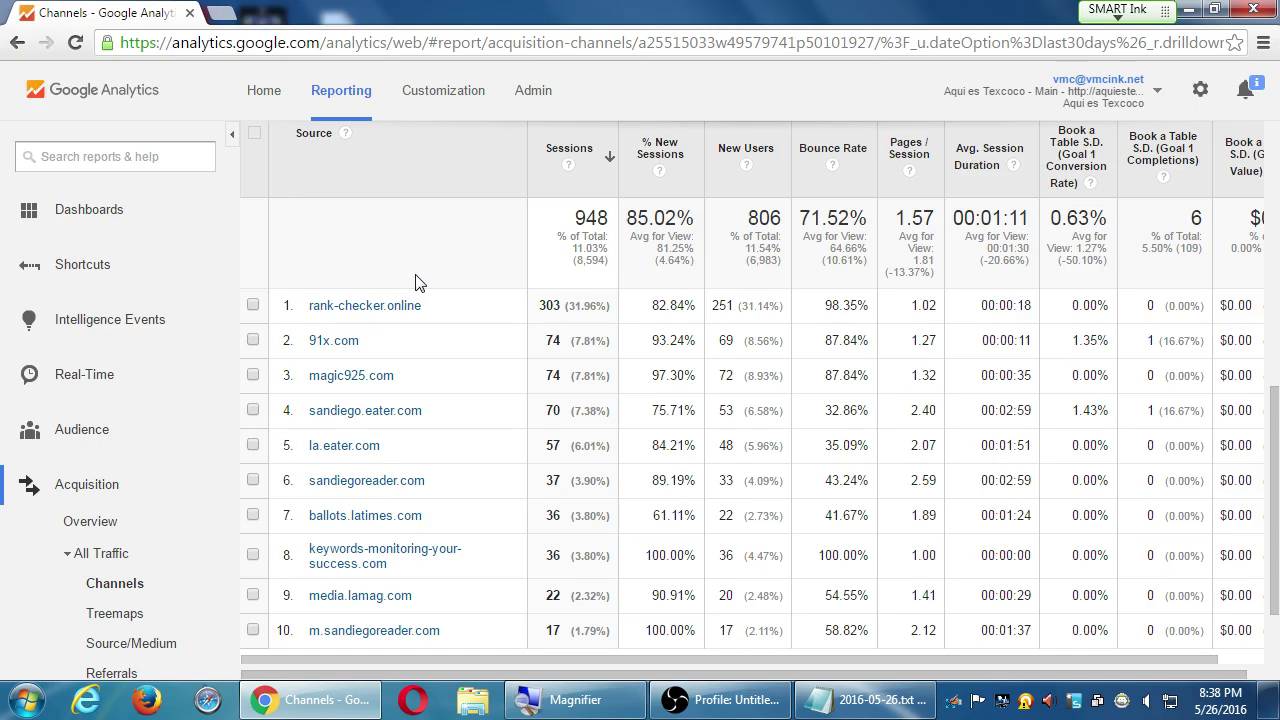
Step: Copy the referral source rank-checker.online and load it as an address in Firefox
key("super+plus")
left_click_drag(434, 309, 316, 320)
key("ctrl+c")
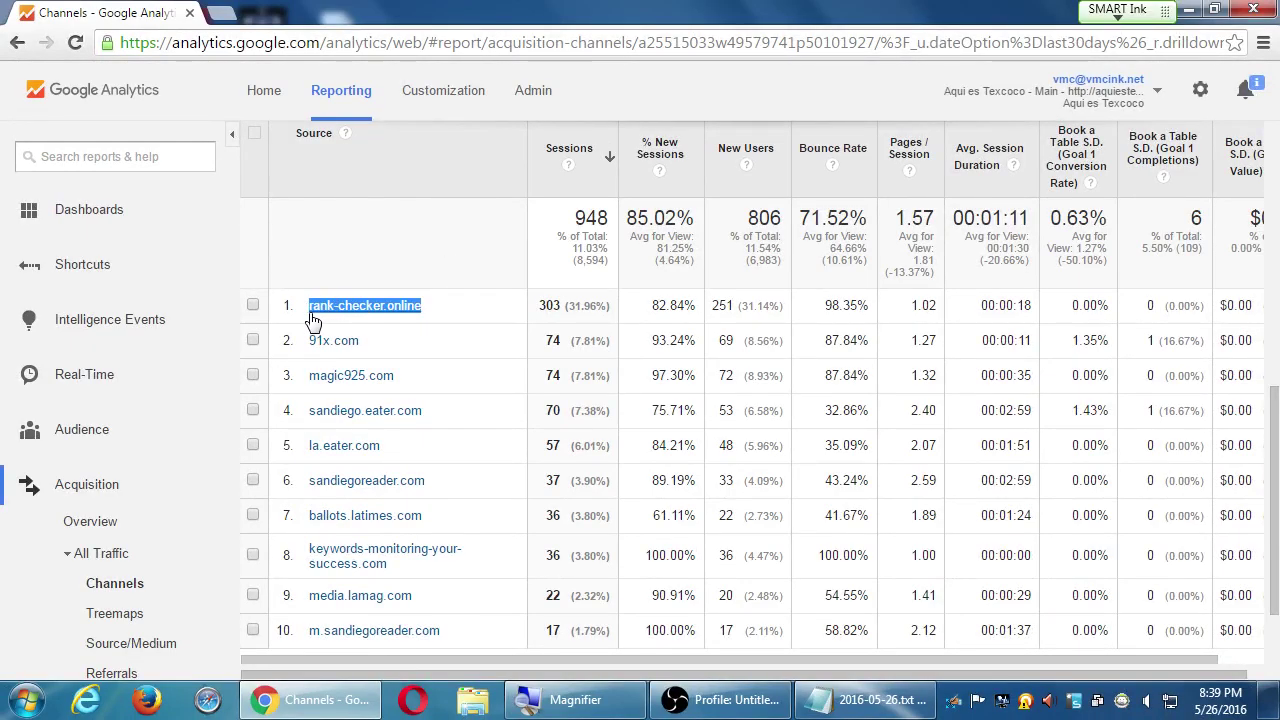
left_click(208, 700)
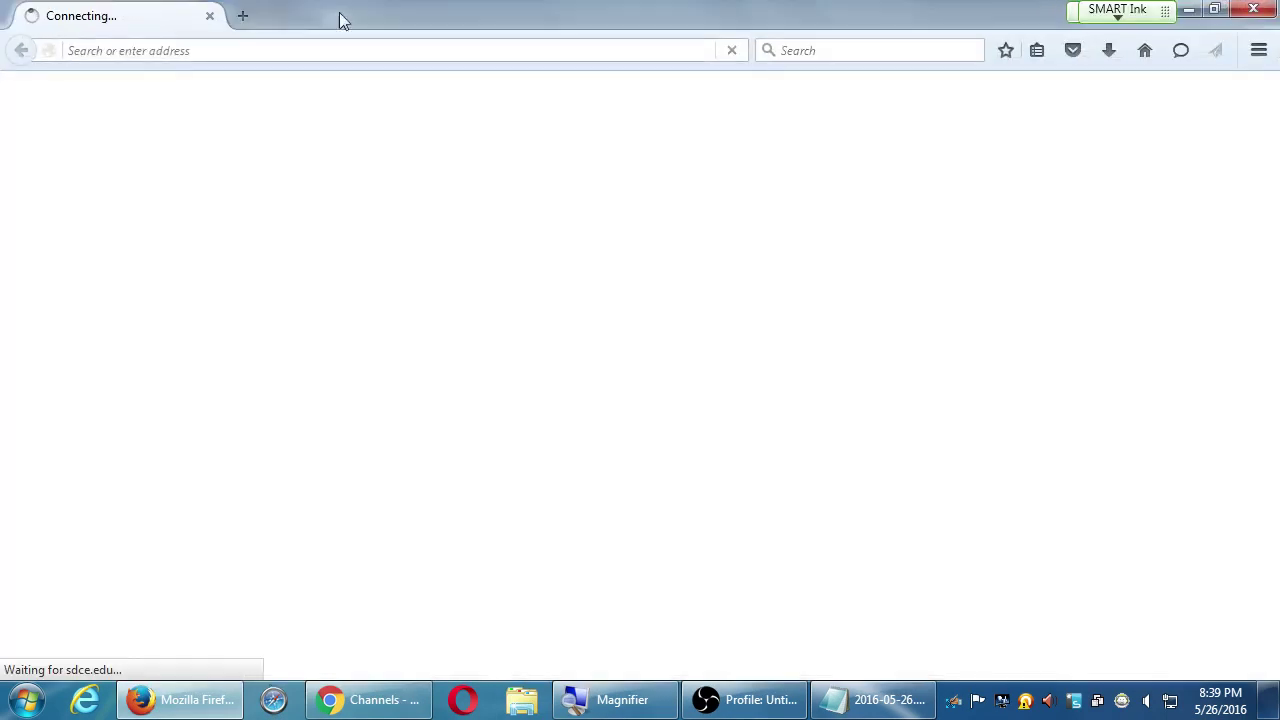
left_click(309, 49)
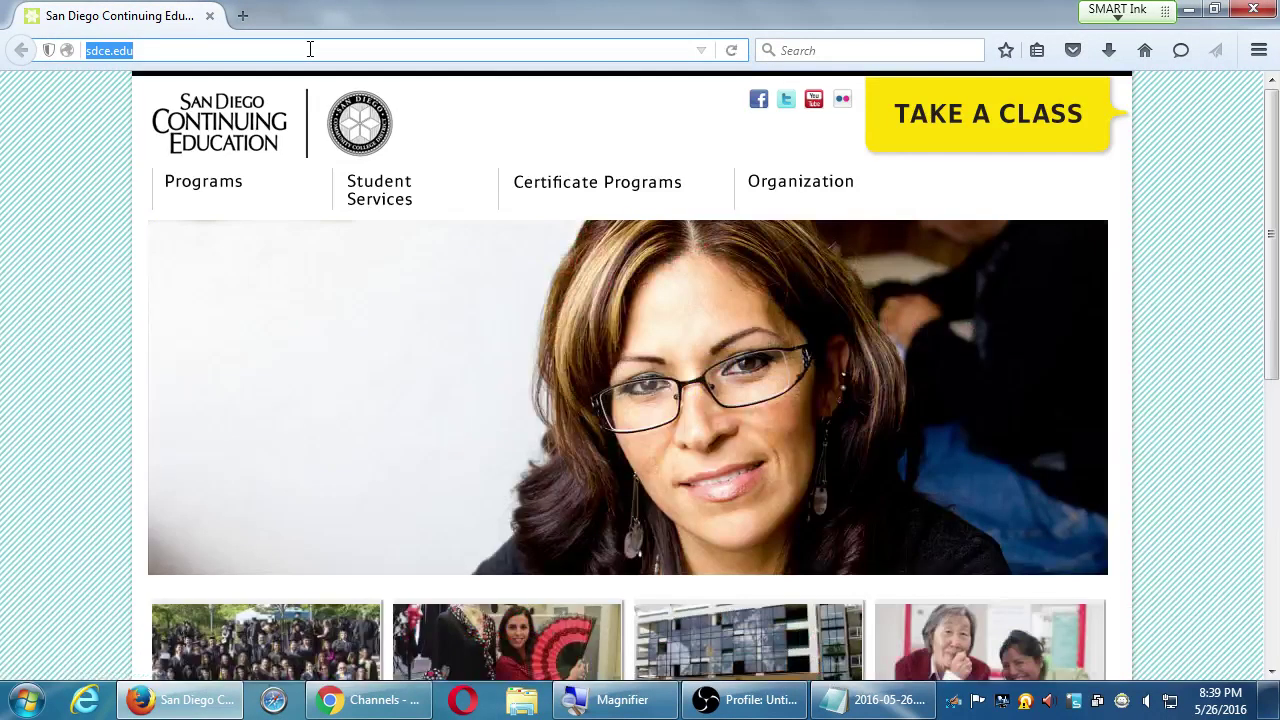
key("ctrl+v")
key("Return")
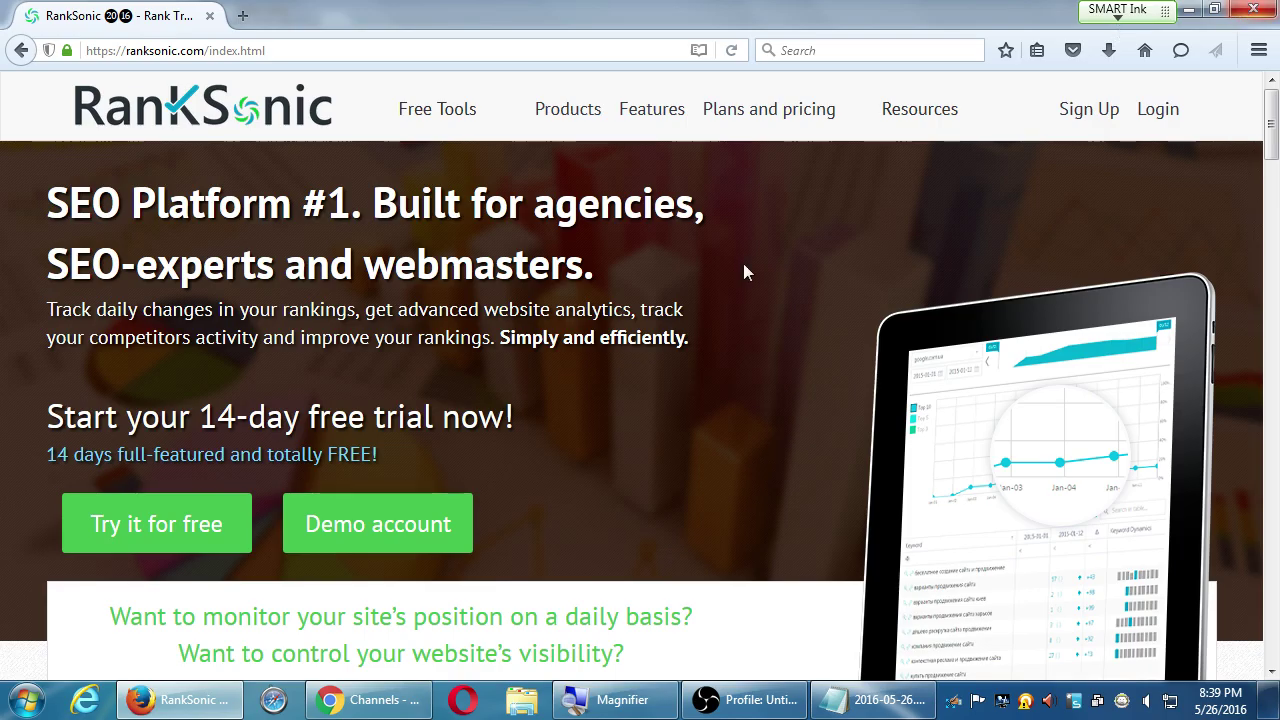
Step: Examine the RankSonic page's SEO services, pricing plans, customer comments and About Us section
left_click_drag(165, 340, 193, 340)
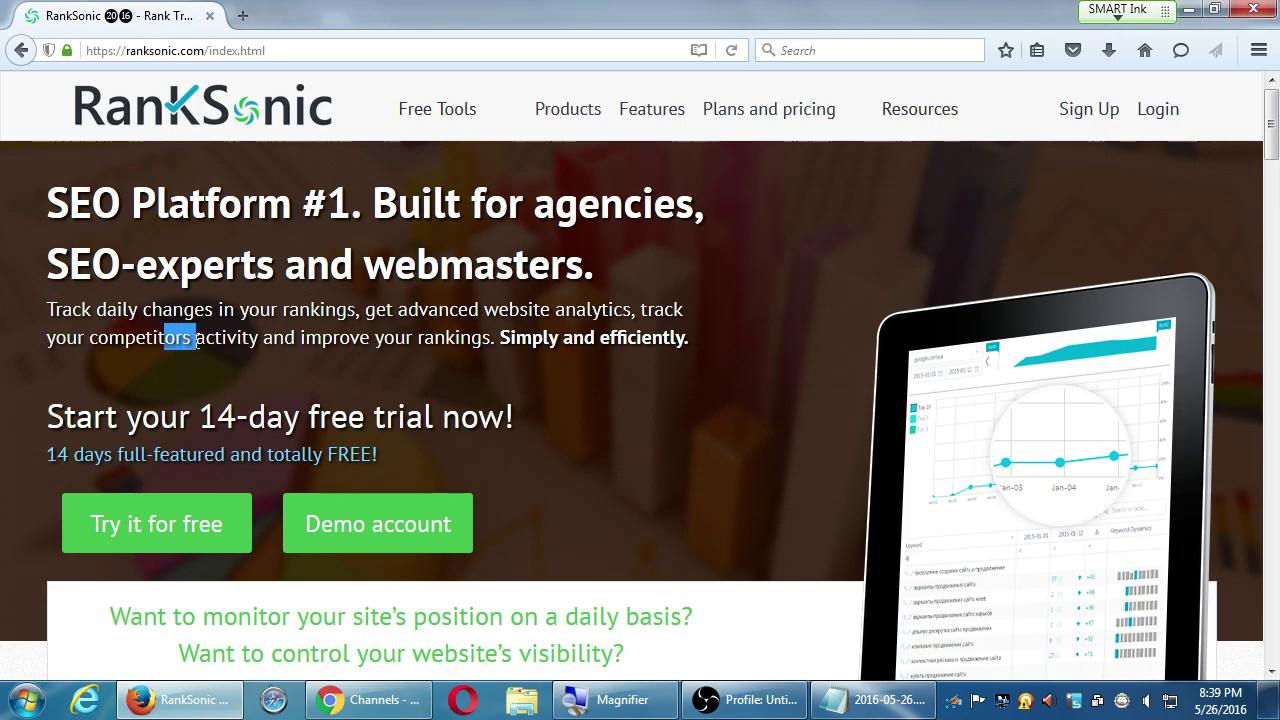
left_click(773, 287)
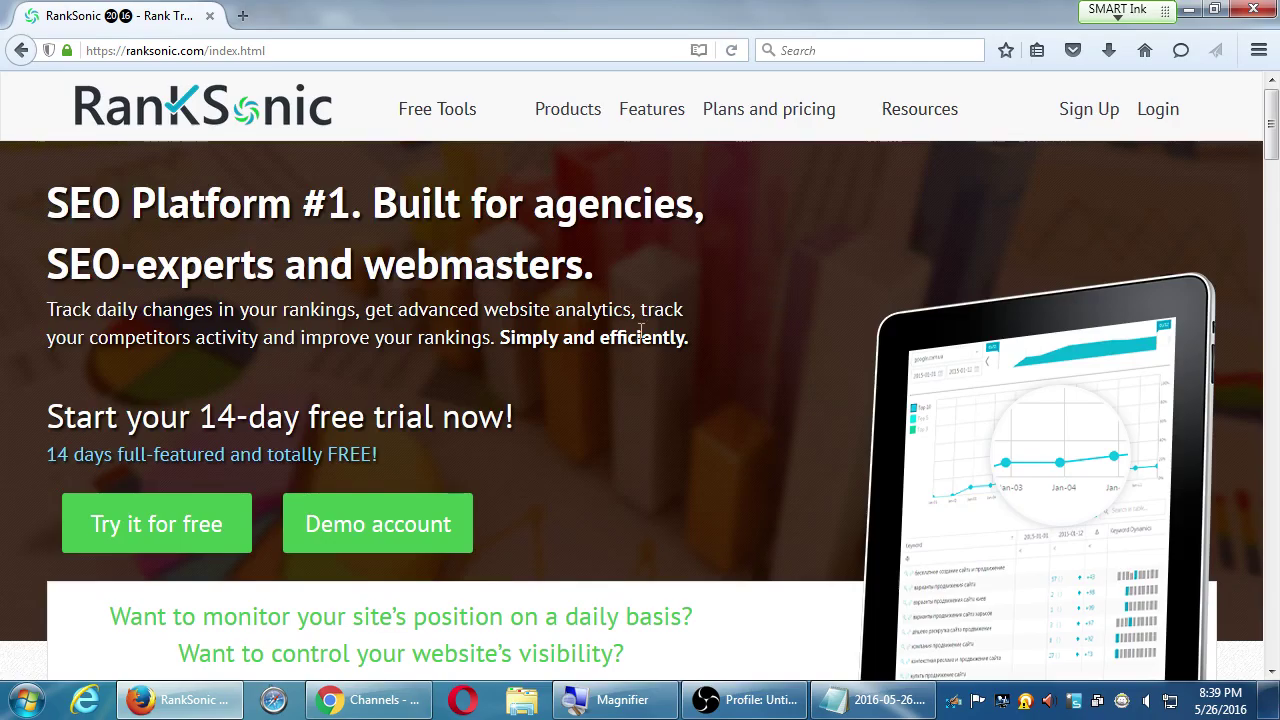
scroll(598, 390, "down", 10)
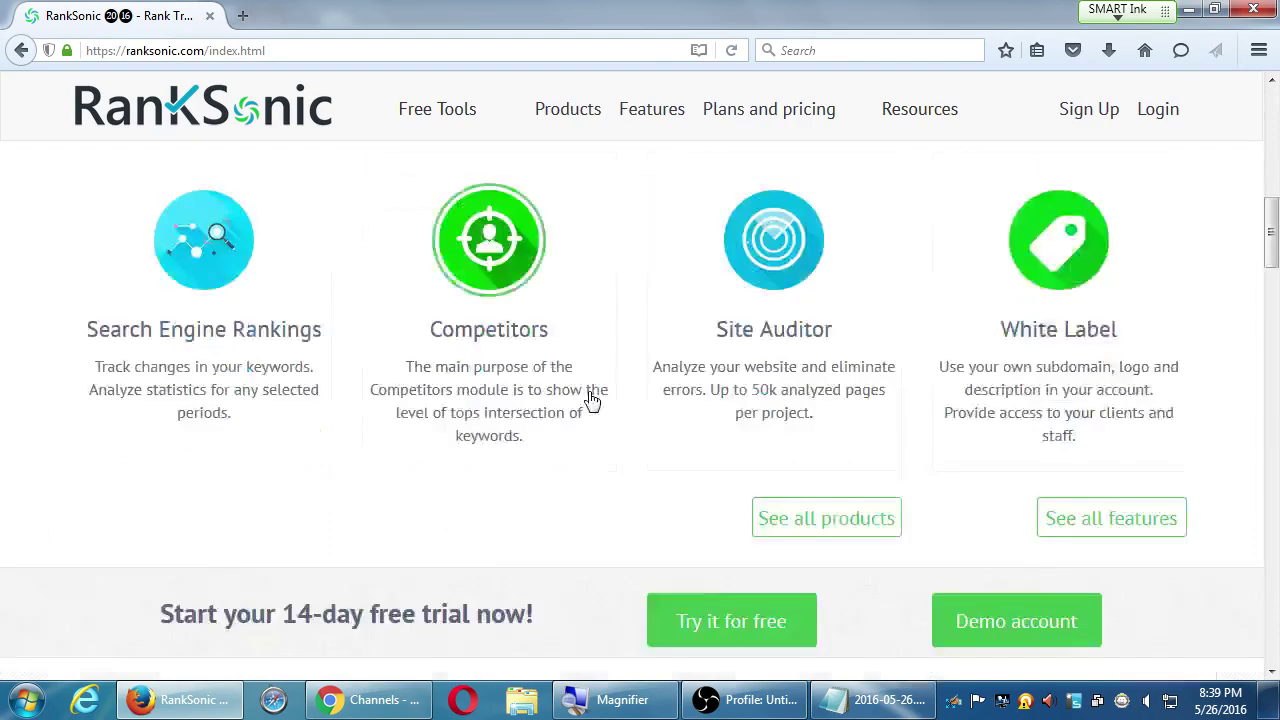
scroll(594, 402, "down", 10)
scroll(583, 397, "up", 15)
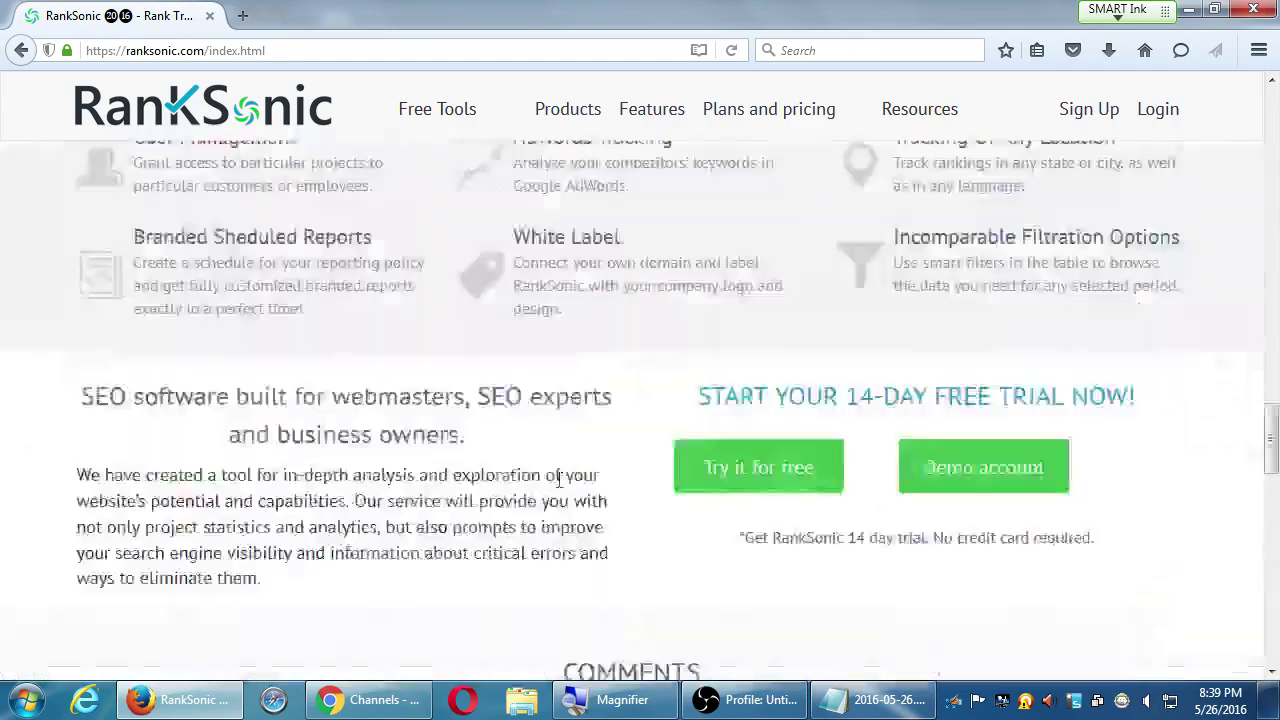
scroll(558, 480, "up", 6)
scroll(558, 480, "down", 15)
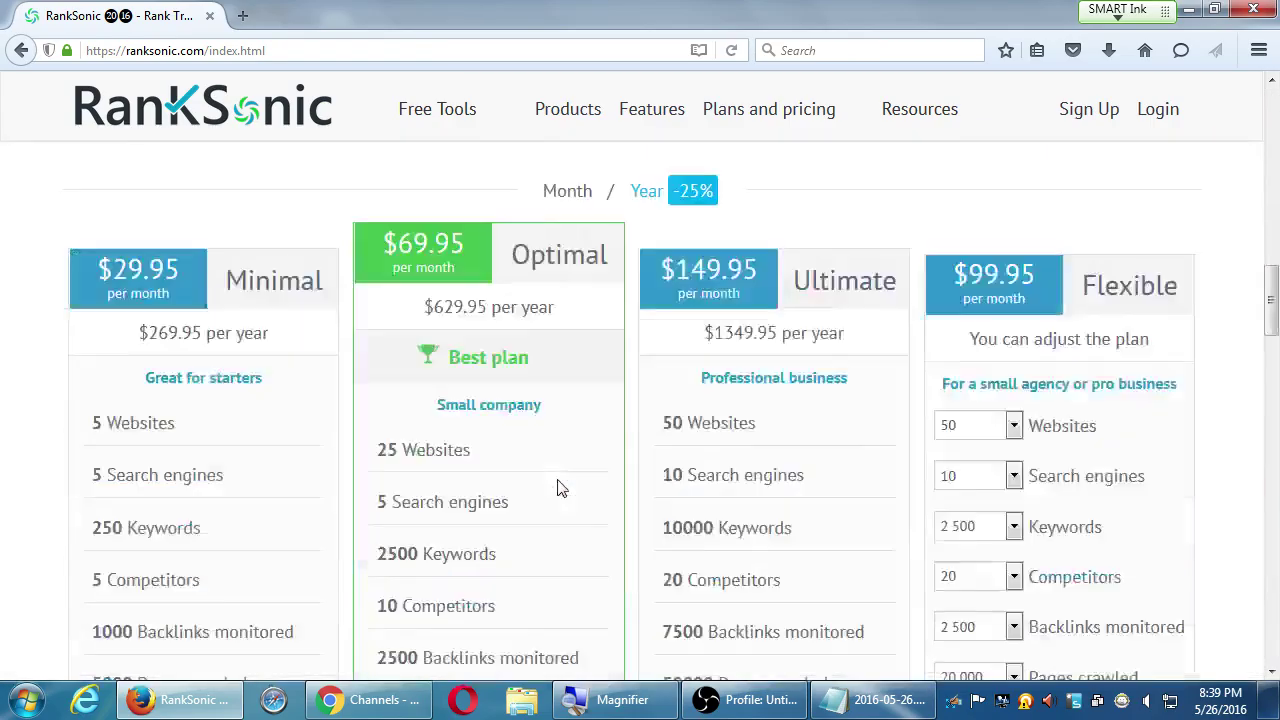
scroll(558, 480, "up", 12)
scroll(560, 488, "down", 2)
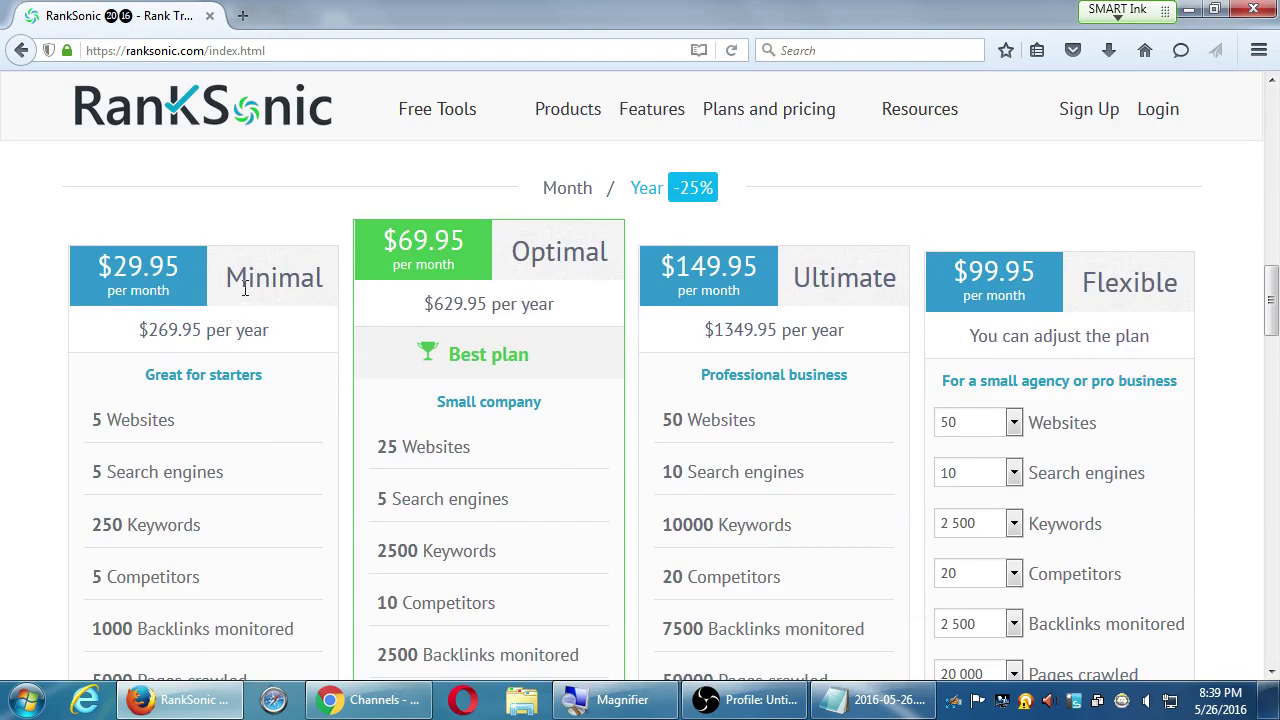
scroll(1105, 433, "down", 15)
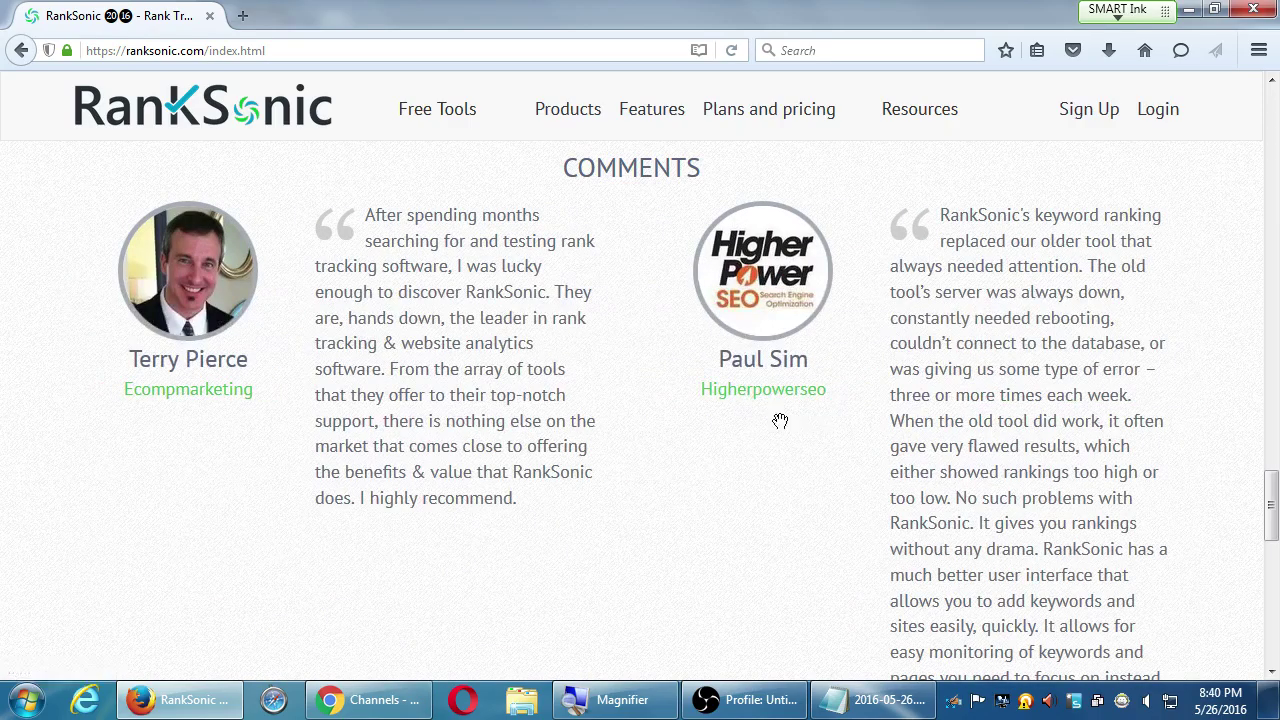
scroll(420, 573, "down", 2)
scroll(420, 573, "down", 4)
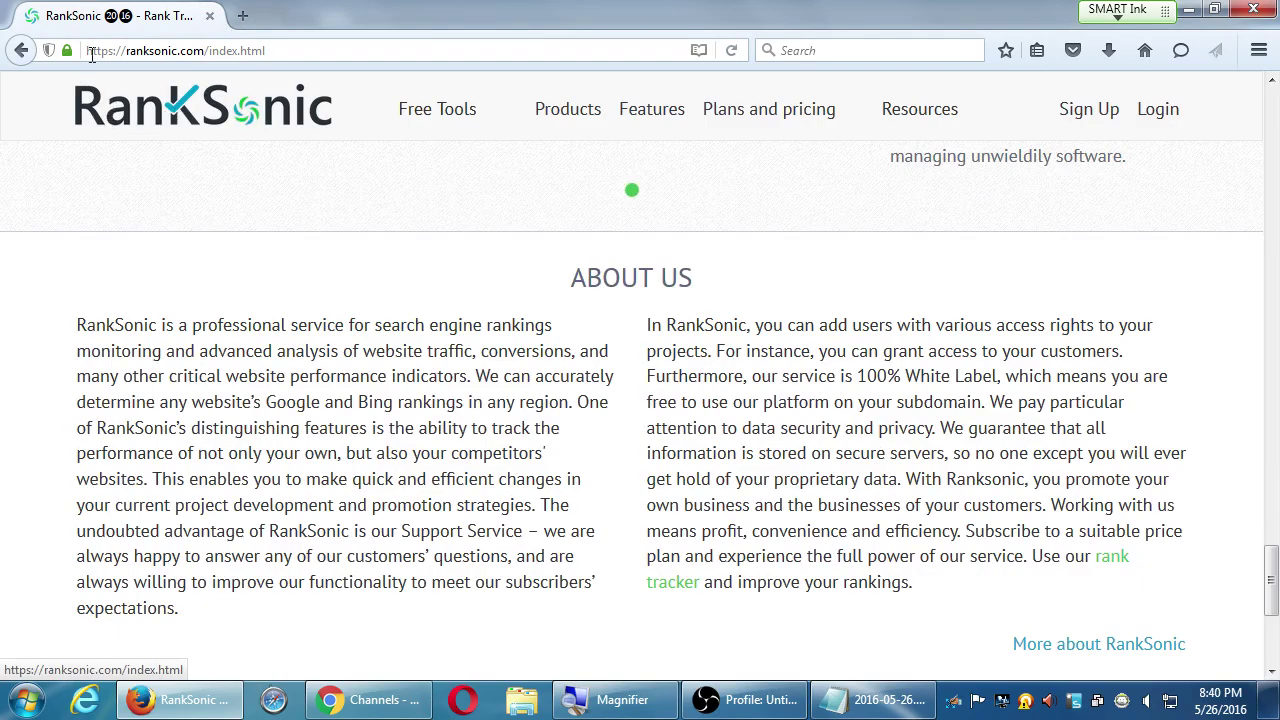
Step: Open RankSonic's Twitter profile from its website footer, skim the tweets, and close the Firefox window
left_click(337, 700)
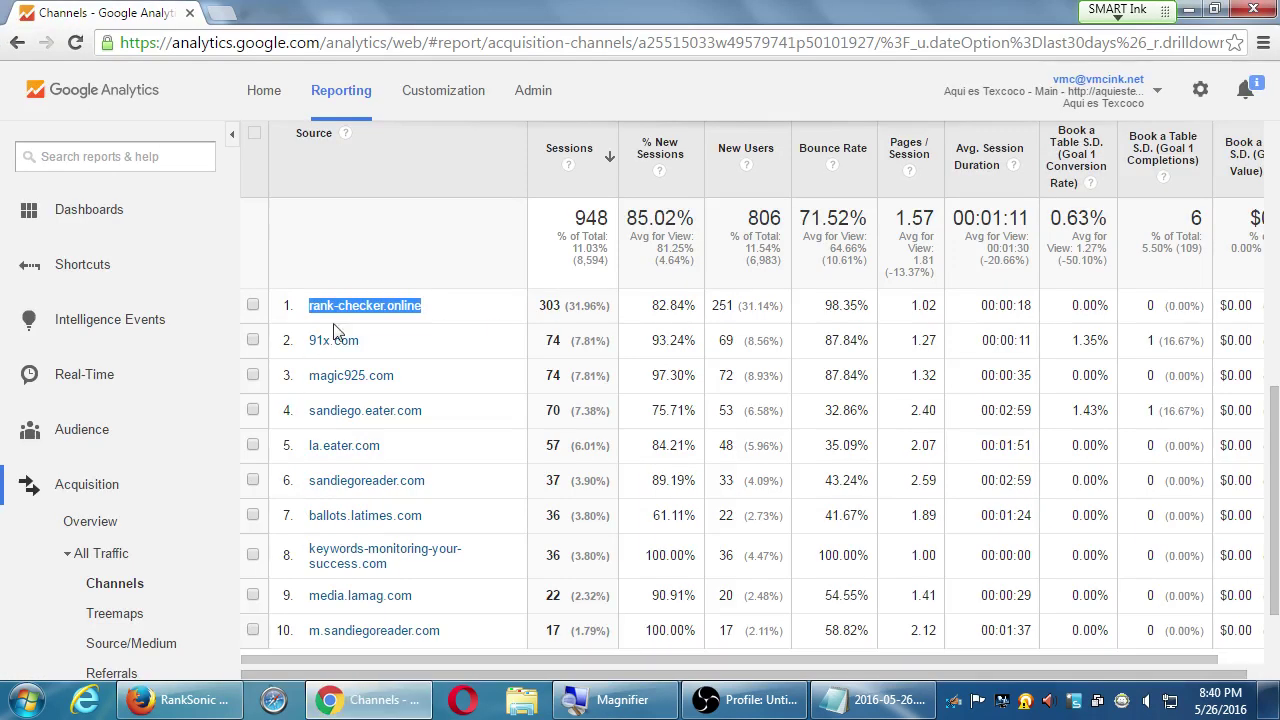
left_click(177, 697)
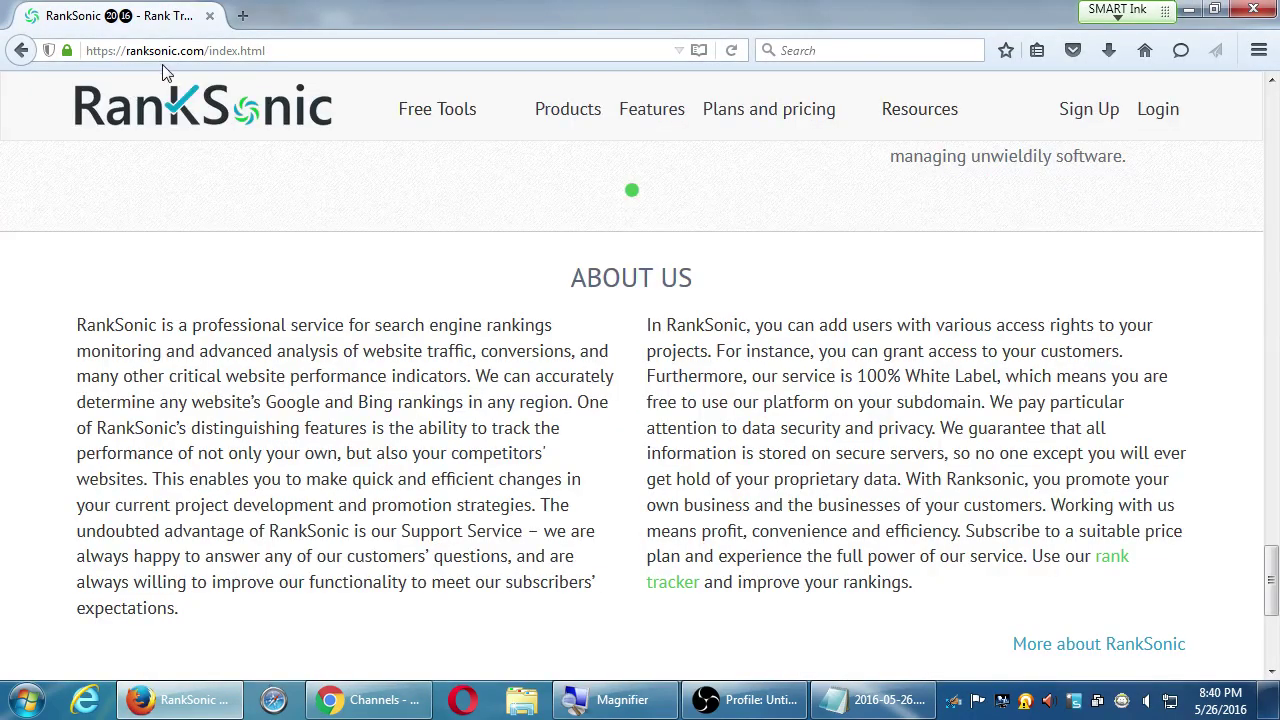
scroll(224, 290, "down", 3)
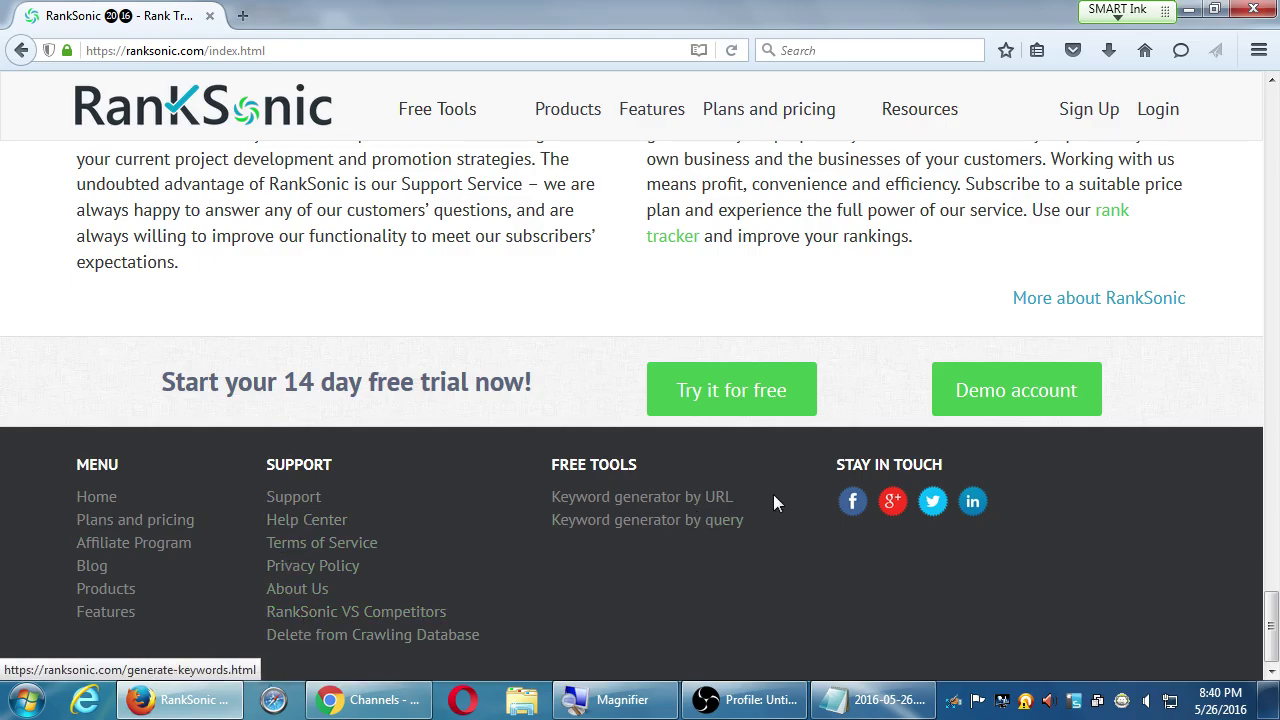
left_click(930, 510)
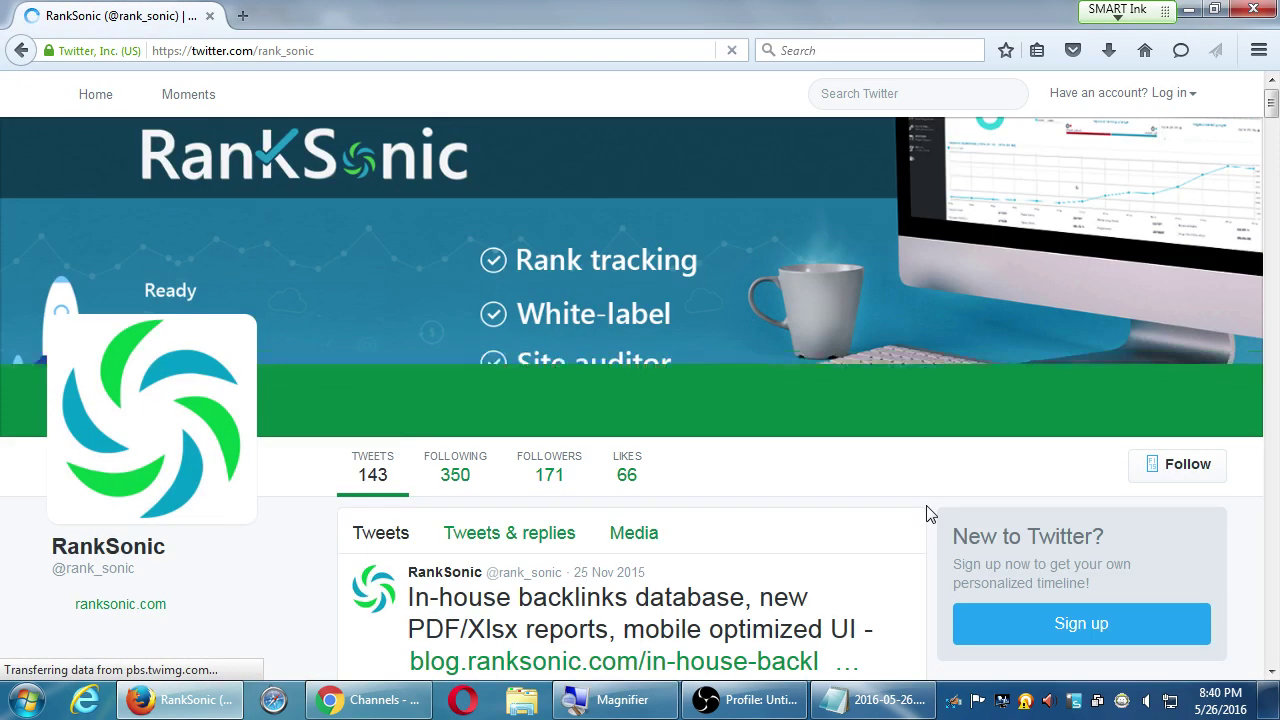
scroll(898, 437, "down", 5)
scroll(903, 437, "down", 10)
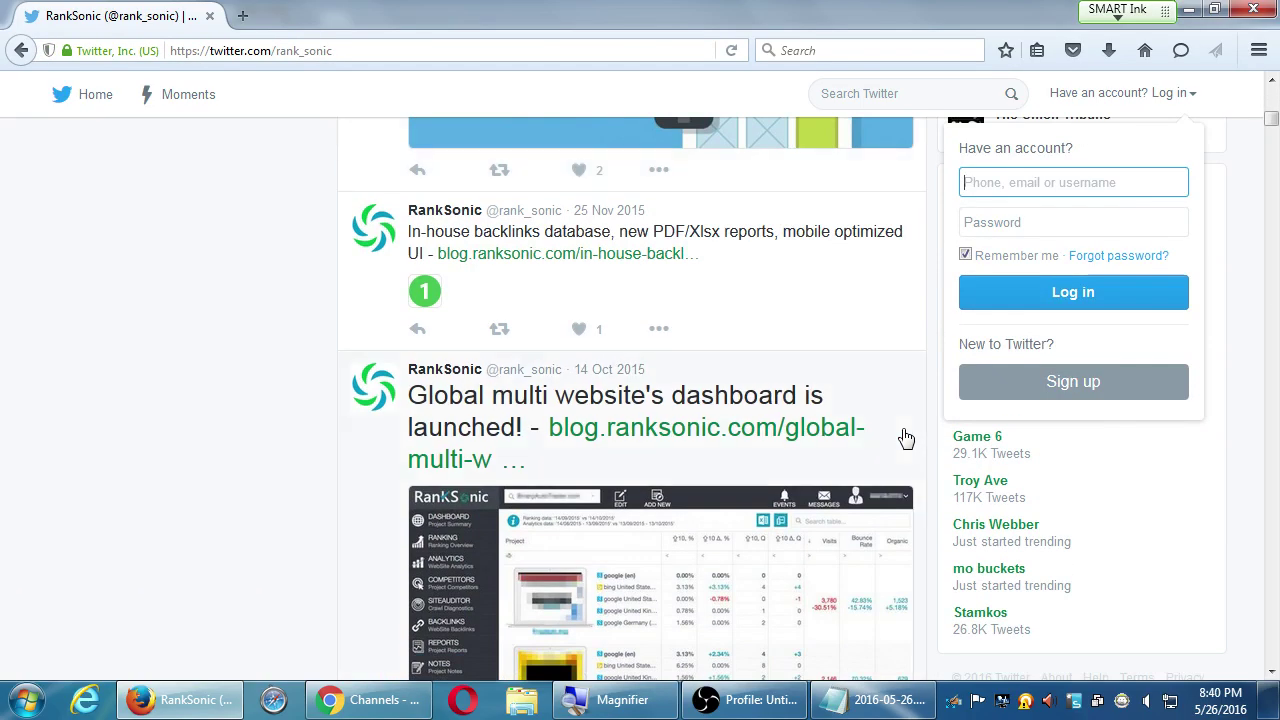
left_click(1250, 12)
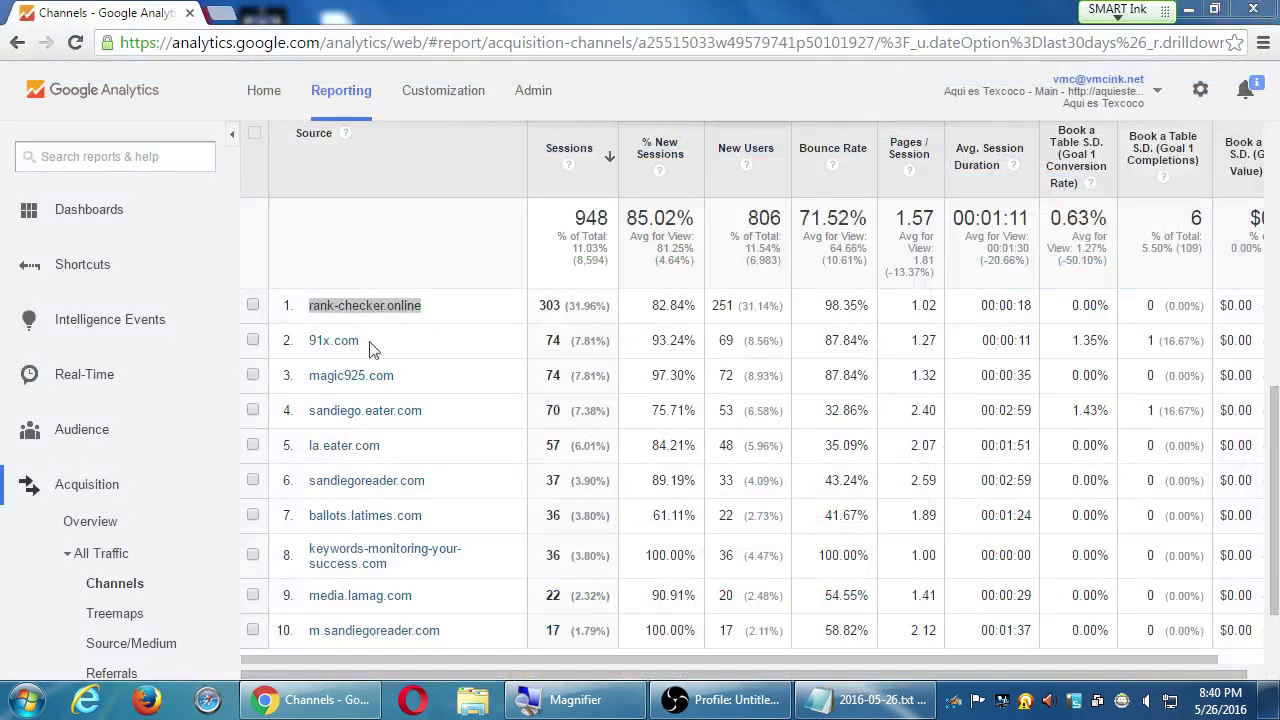
Step: Examine the referral sources and their session metrics in the Channels report, including the second page of sources
left_click(386, 258)
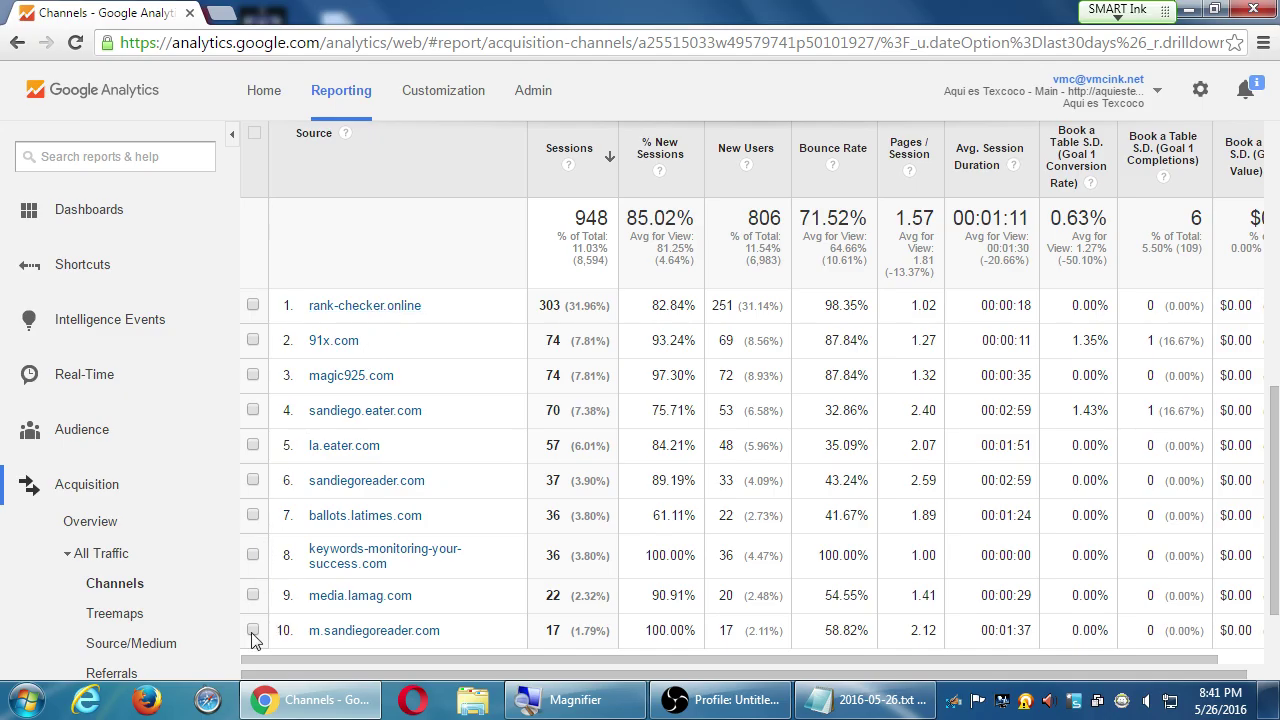
scroll(486, 543, "up", 6)
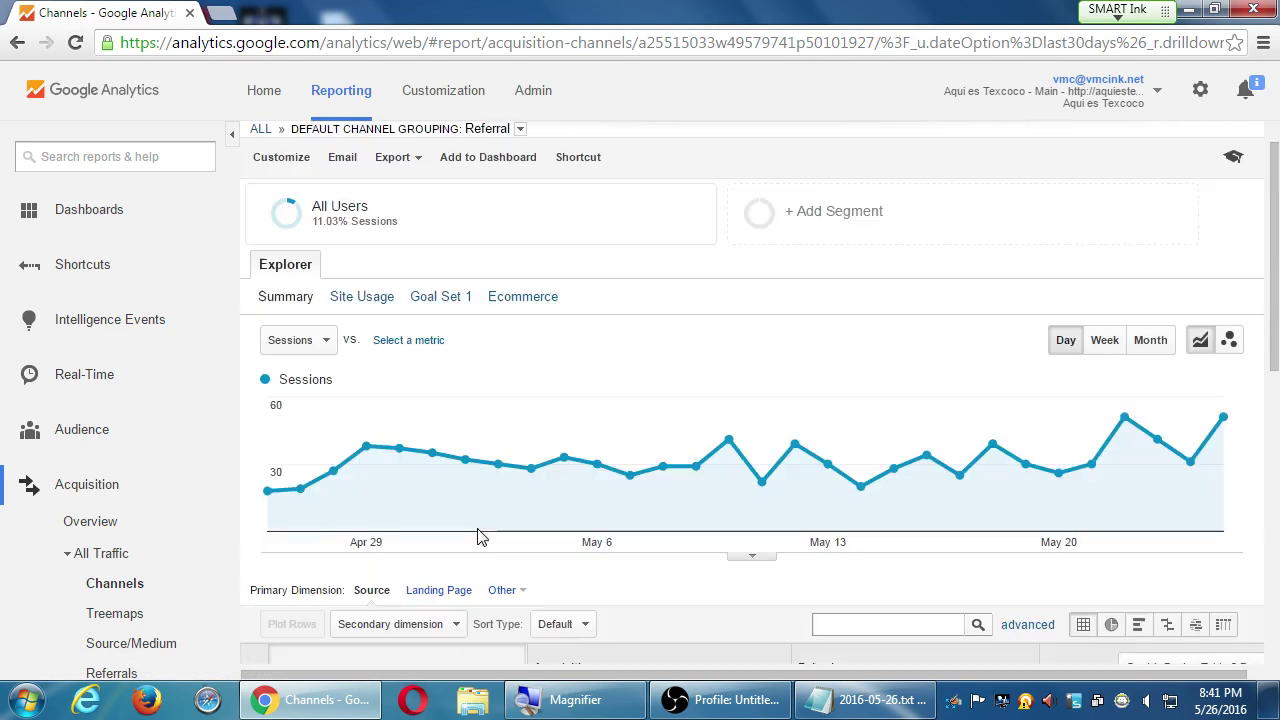
left_click_drag(270, 148, 345, 152)
scroll(420, 492, "down", 5)
scroll(395, 540, "down", 1)
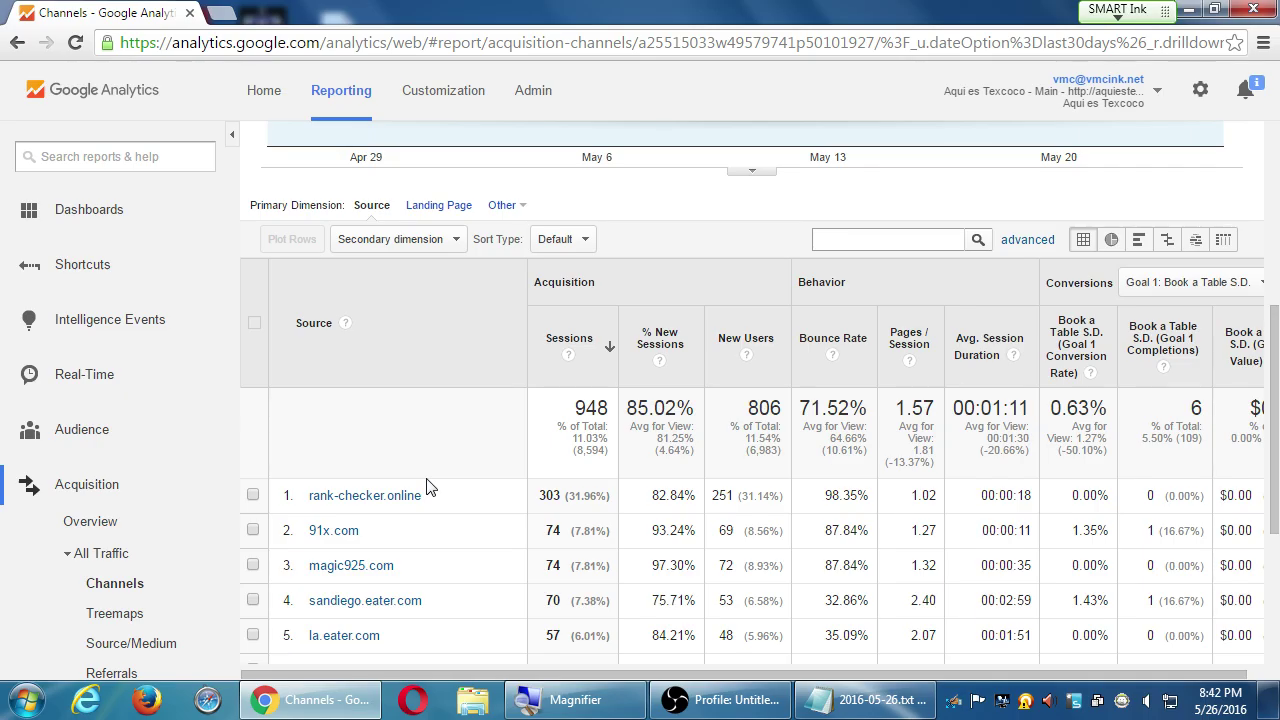
scroll(426, 487, "down", 2)
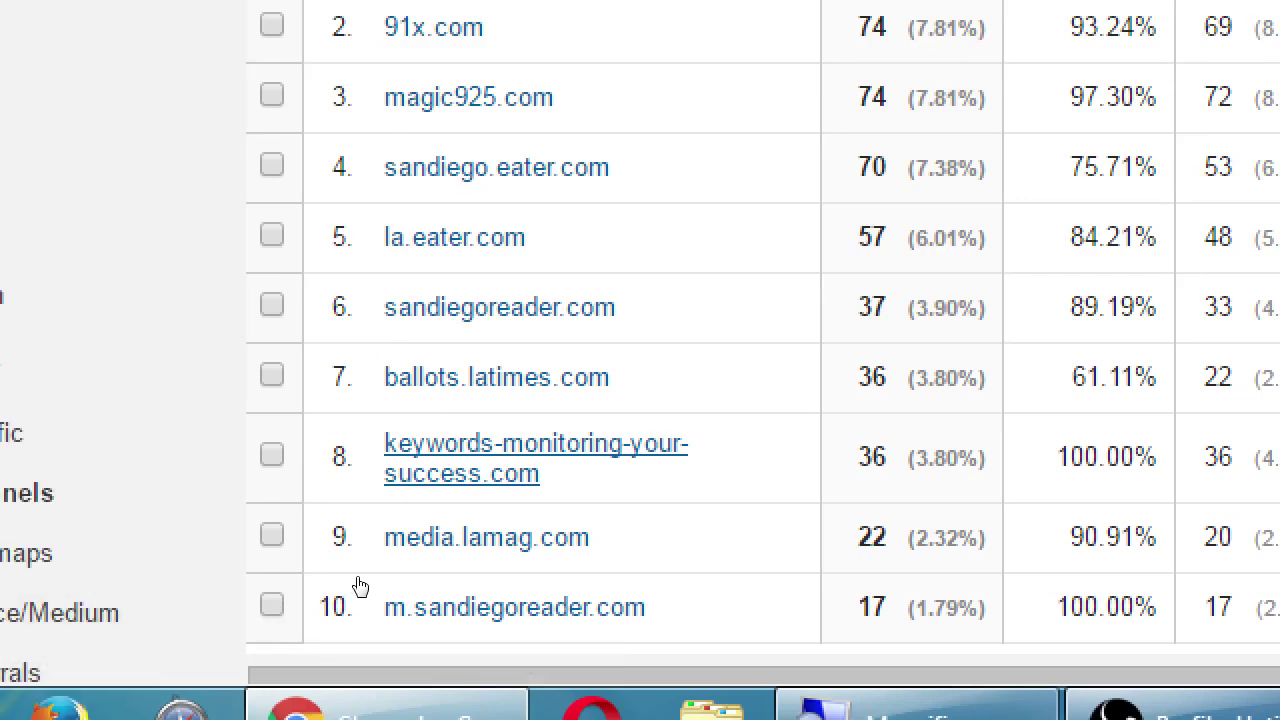
scroll(443, 592, "up", 1)
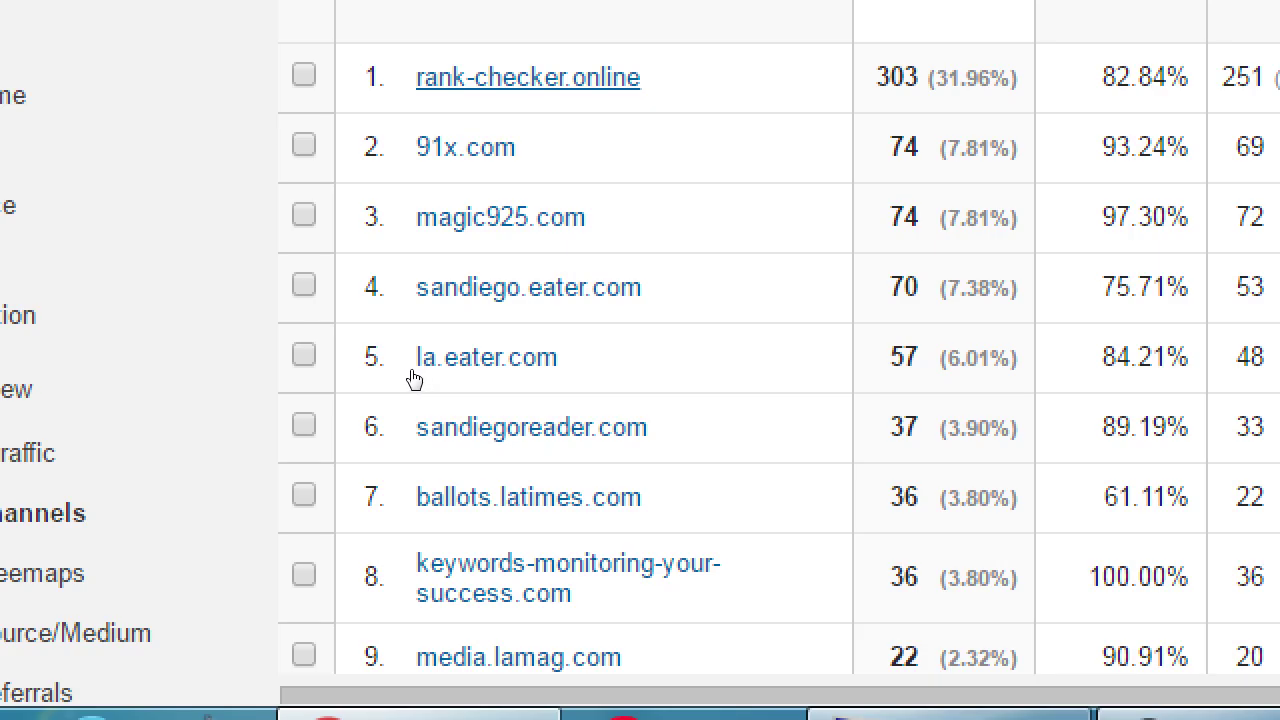
scroll(500, 606, "down", 3)
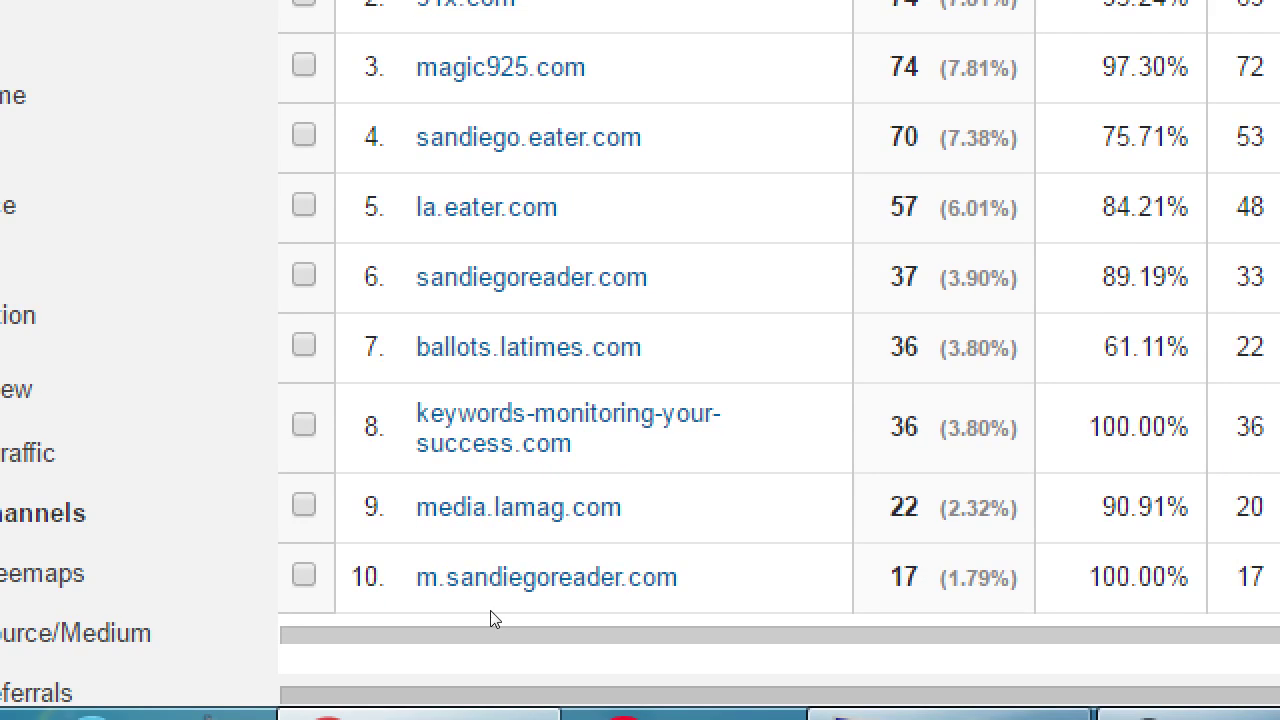
scroll(490, 612, "down", 3)
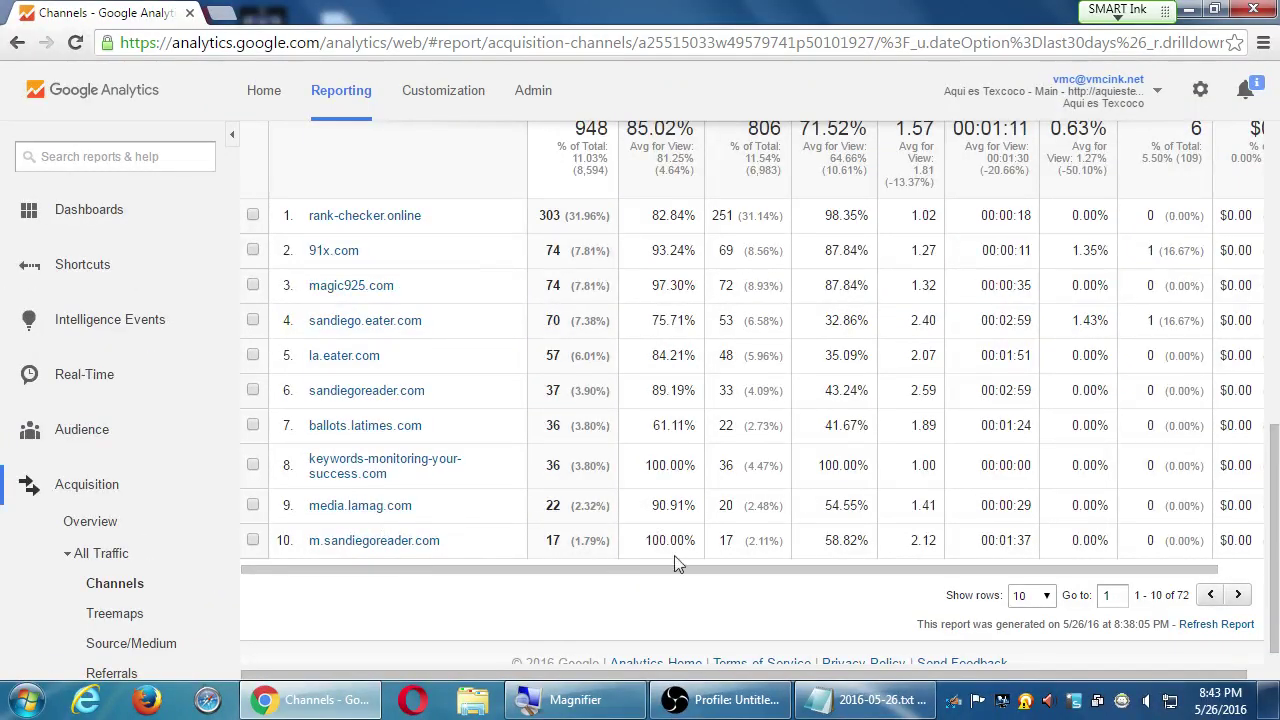
left_click(1235, 595)
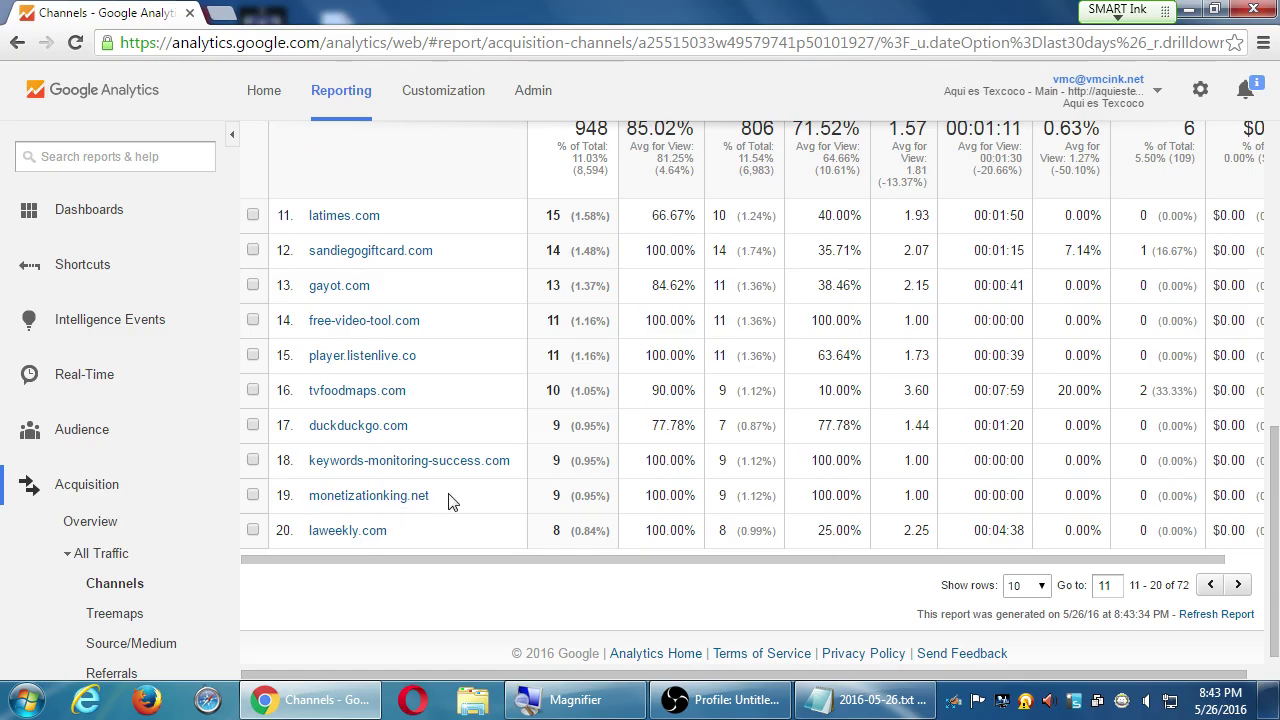
Step: Change the Referral report's start date to Apr 26, 2015, keeping May 25, 2016 as the end date
scroll(424, 440, "up", 10)
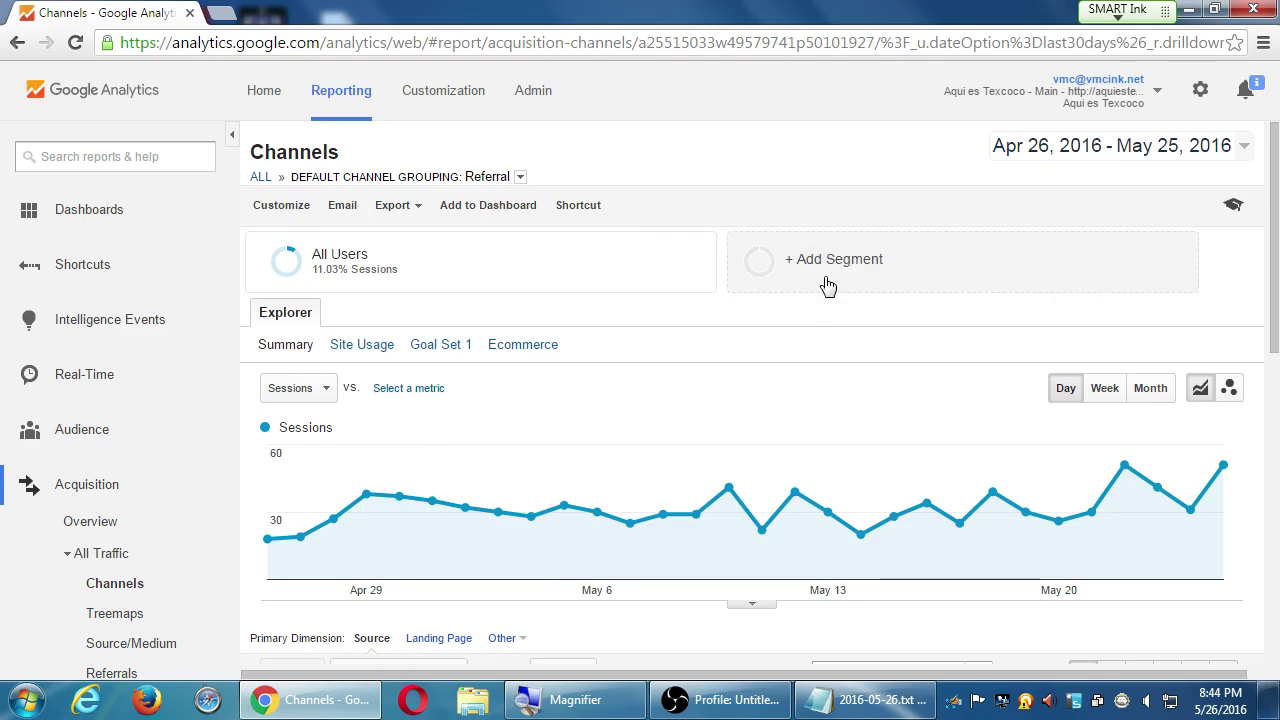
left_click(1240, 147)
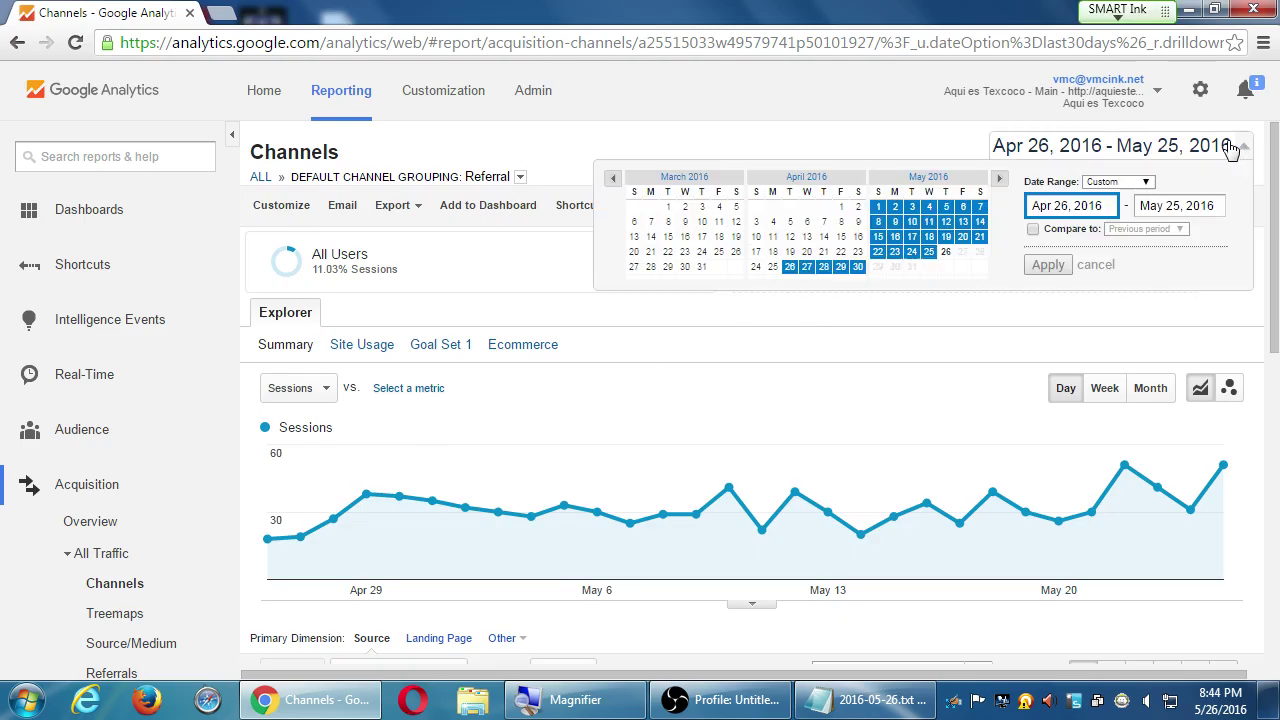
left_click(1100, 210)
key("BackSpace")
type("5")
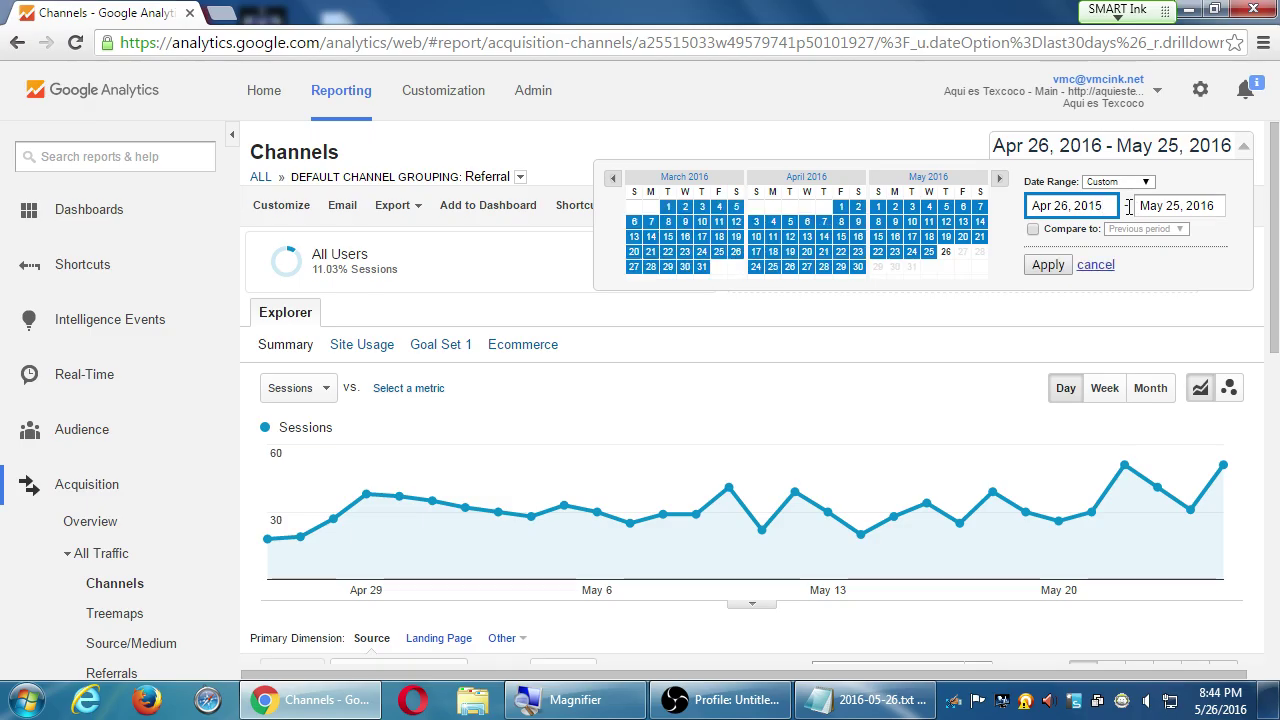
left_click(1048, 264)
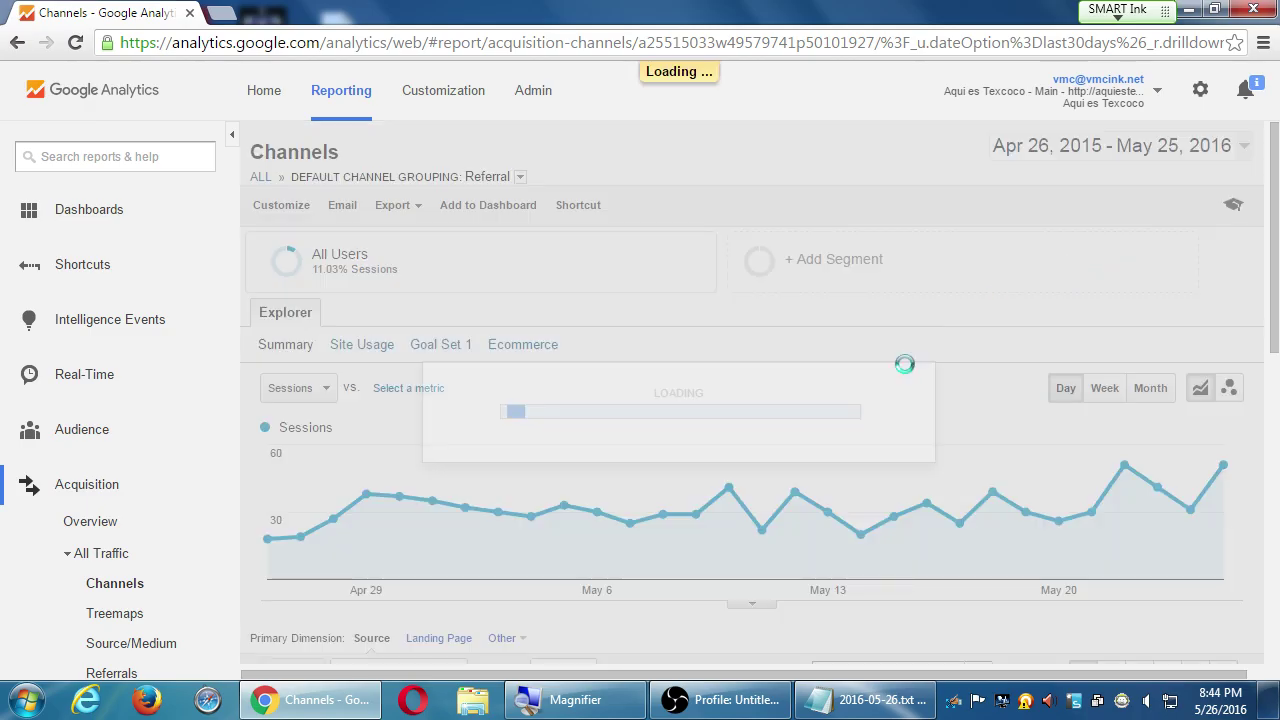
Step: Review the Referral sessions graph and the top ten sources for the extended date range
scroll(928, 446, "down", 10)
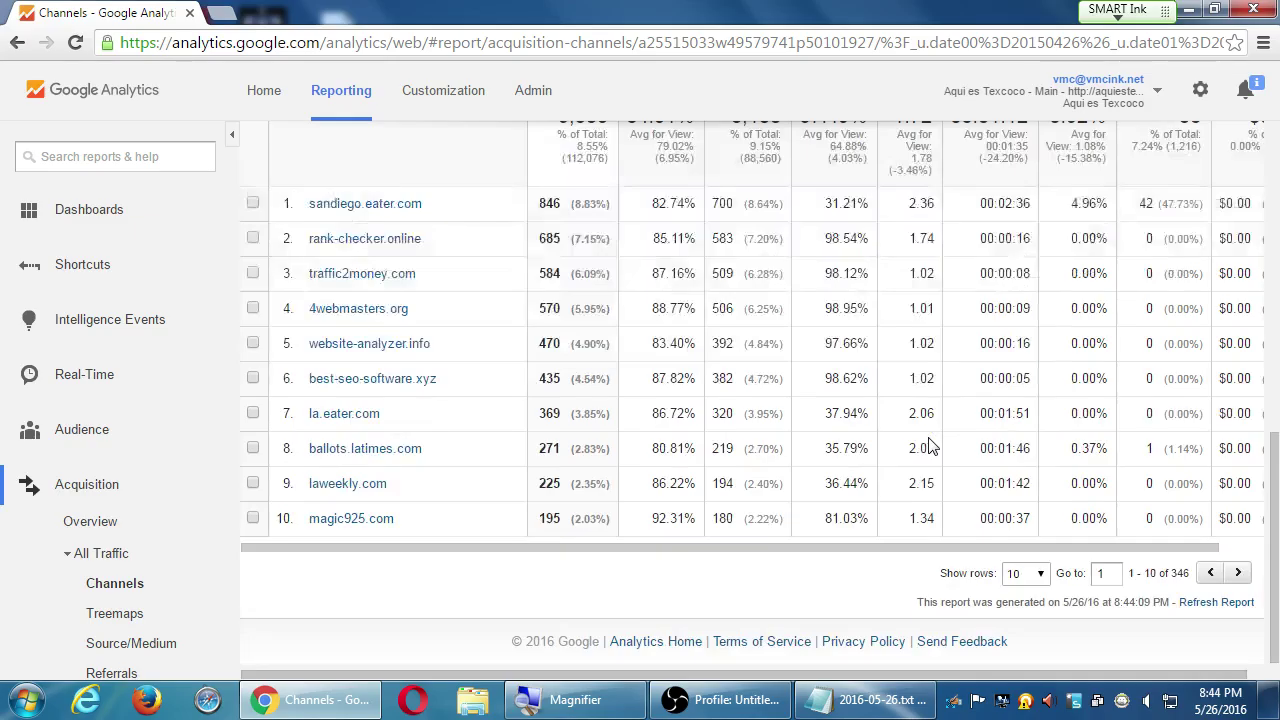
scroll(604, 396, "up", 1)
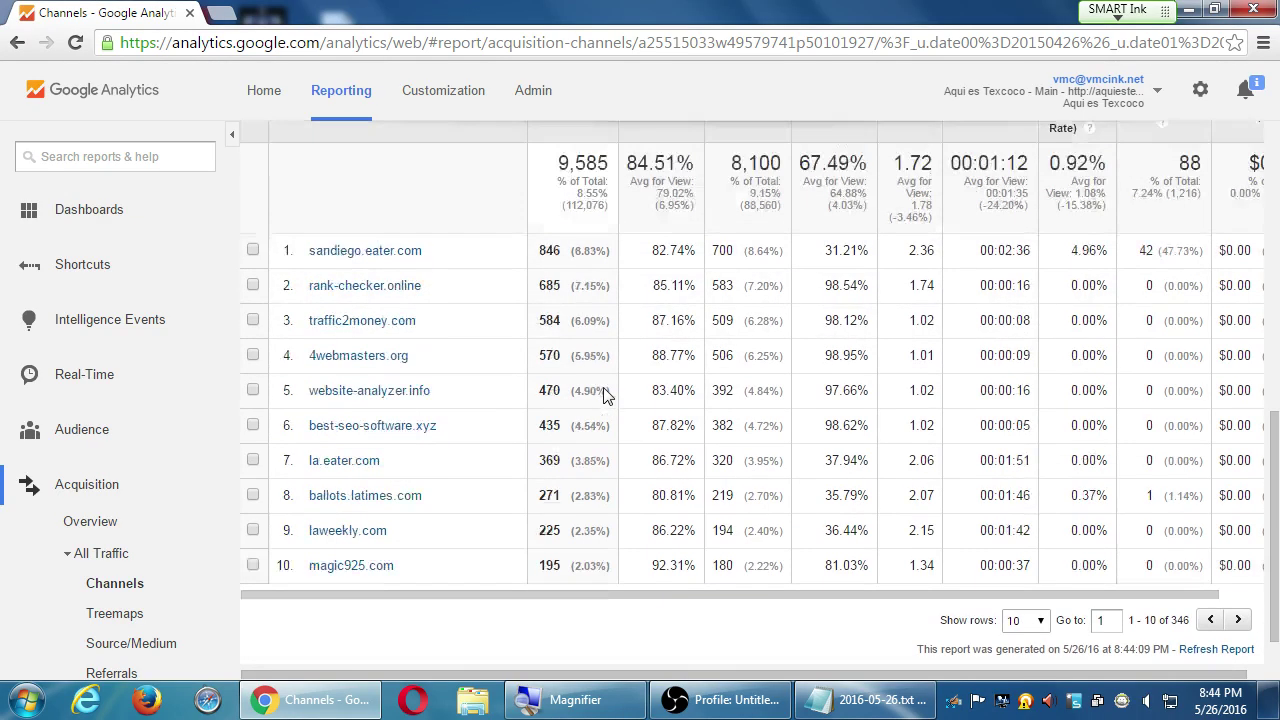
scroll(604, 396, "up", 10)
scroll(604, 396, "up", 1)
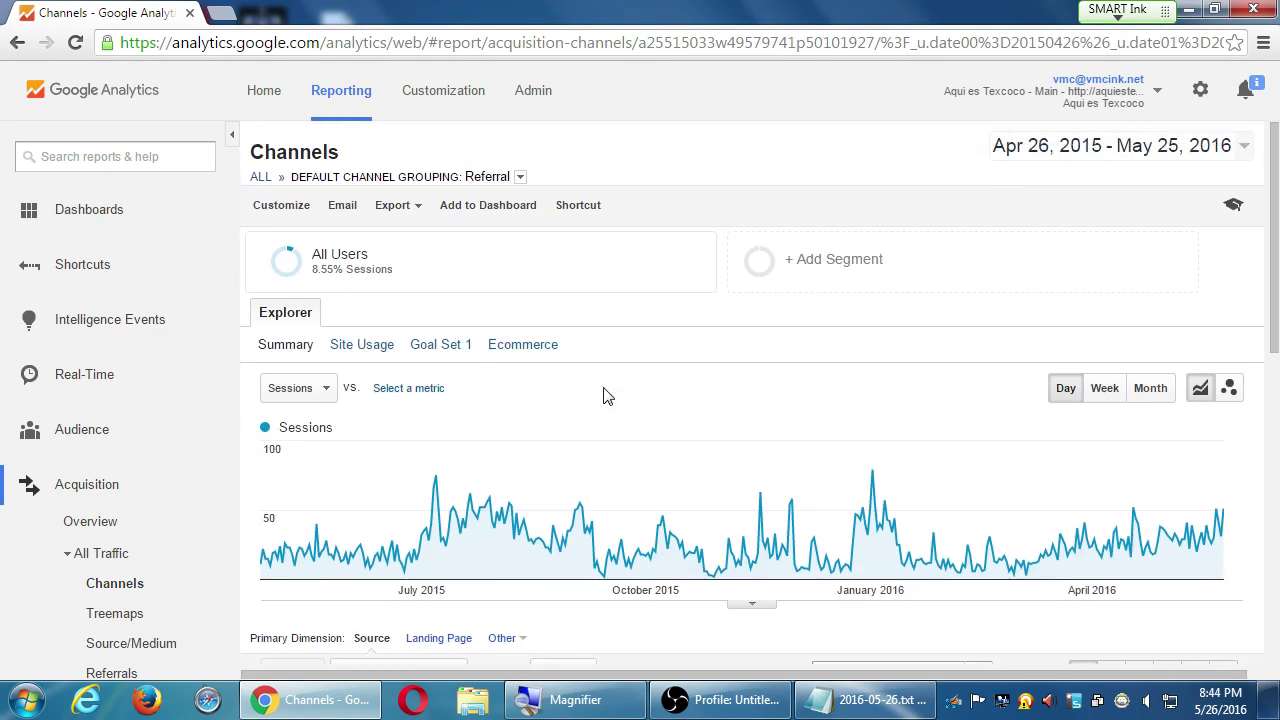
scroll(604, 396, "down", 10)
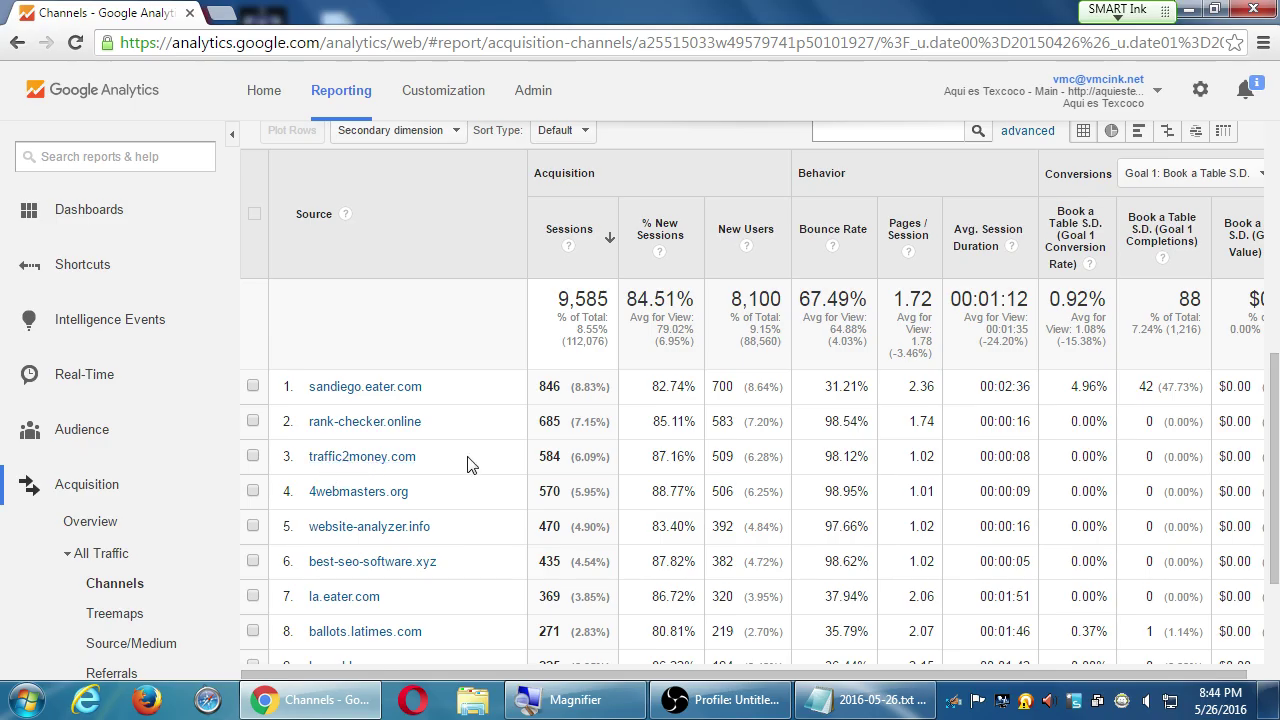
scroll(475, 474, "down", 2)
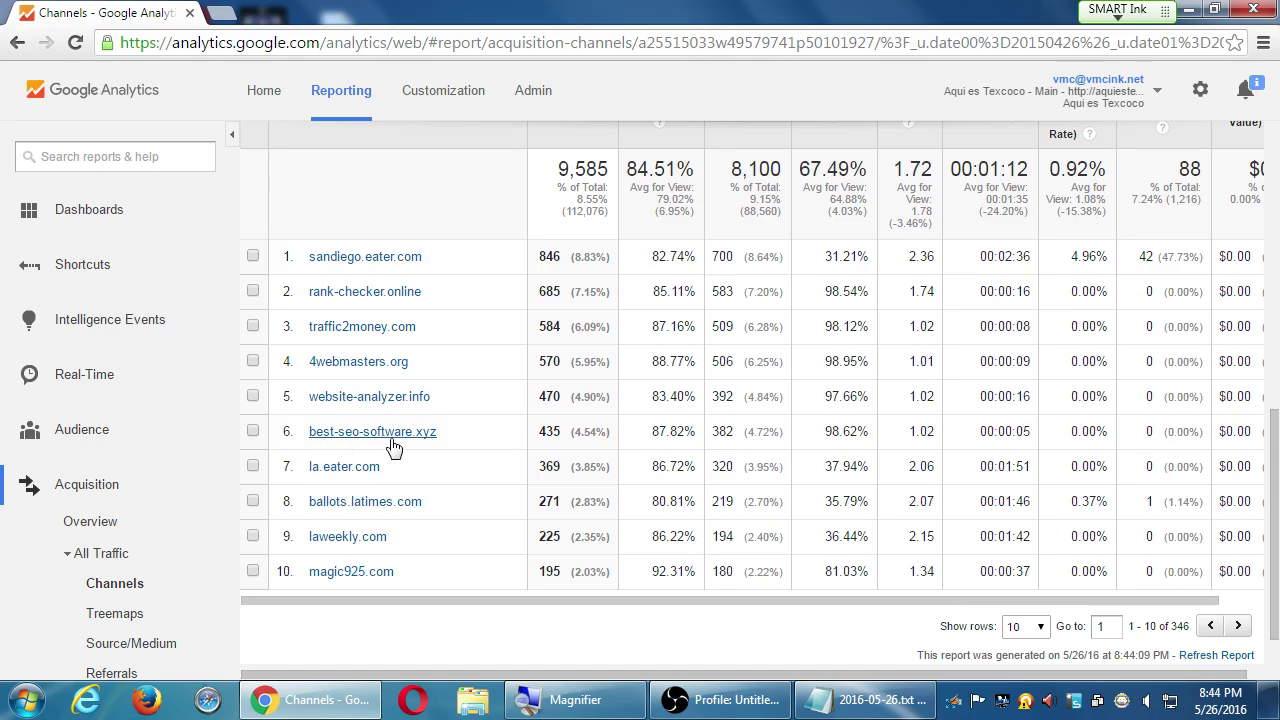
Step: Inspect the session history of best-seo-software.xyz and rank-checker.online, returning to the referral source list after each
left_click(416, 436)
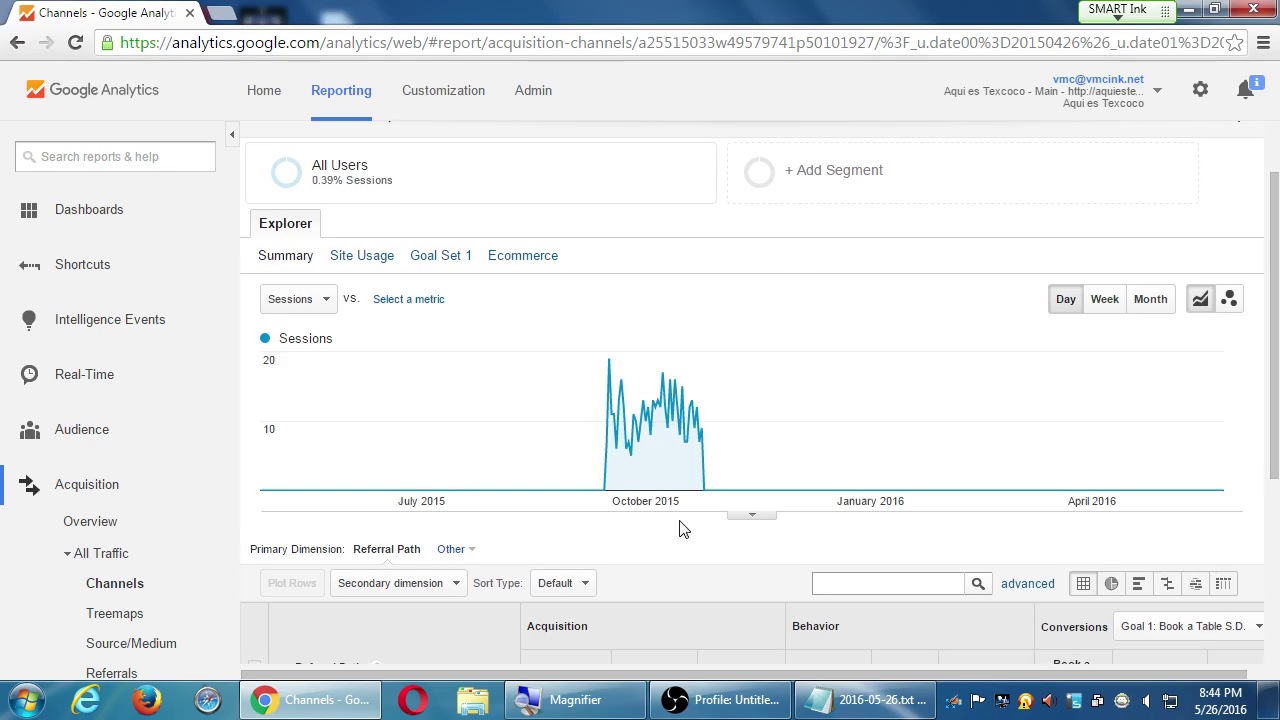
scroll(679, 528, "down", 3)
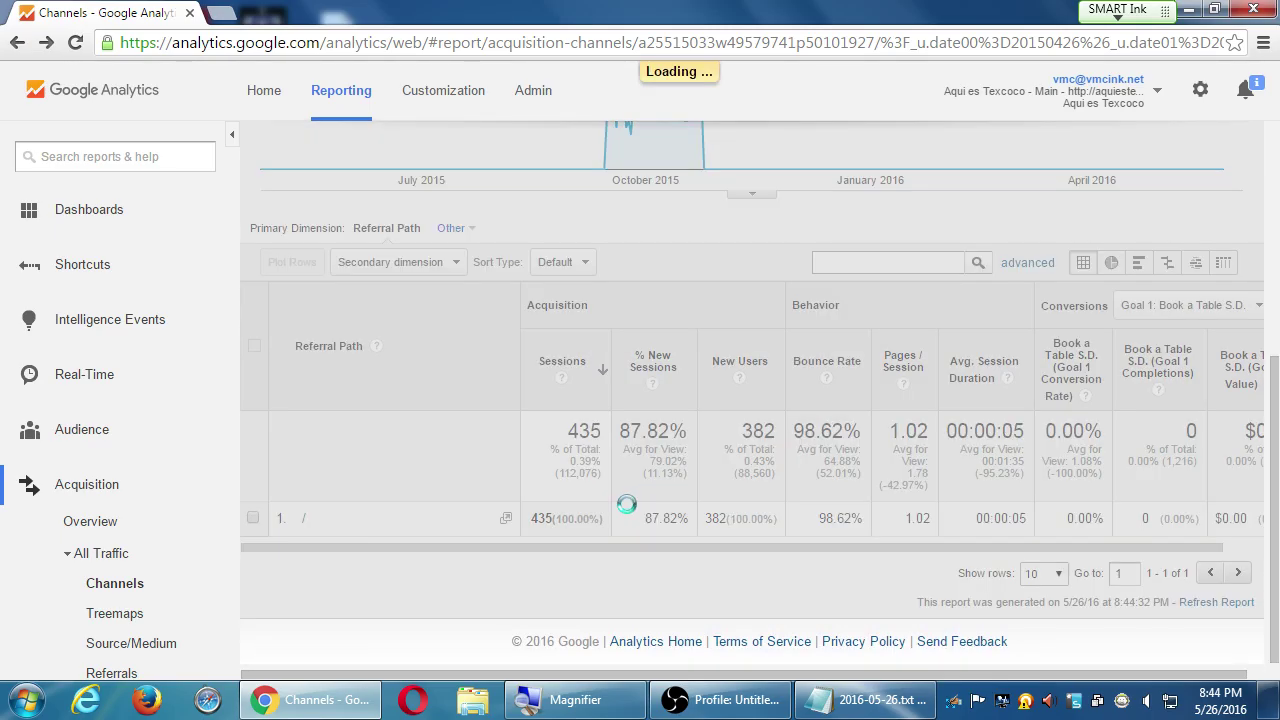
scroll(626, 510, "down", 3)
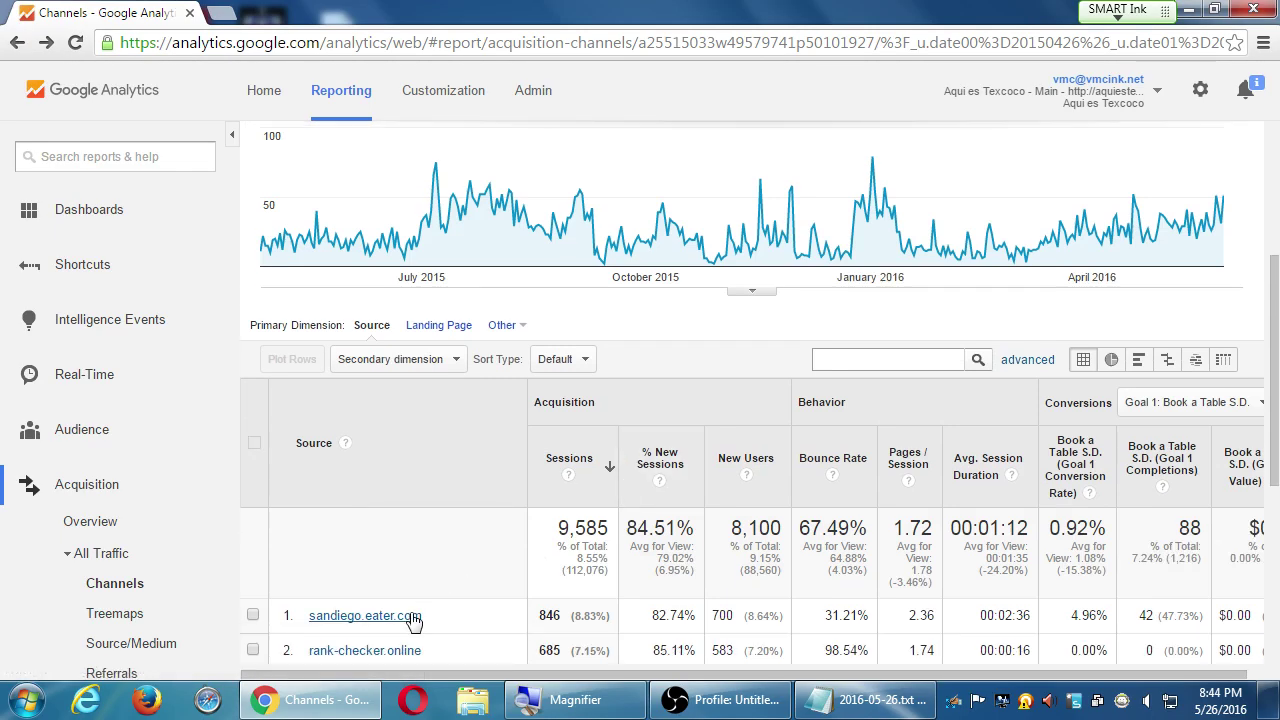
left_click(398, 650)
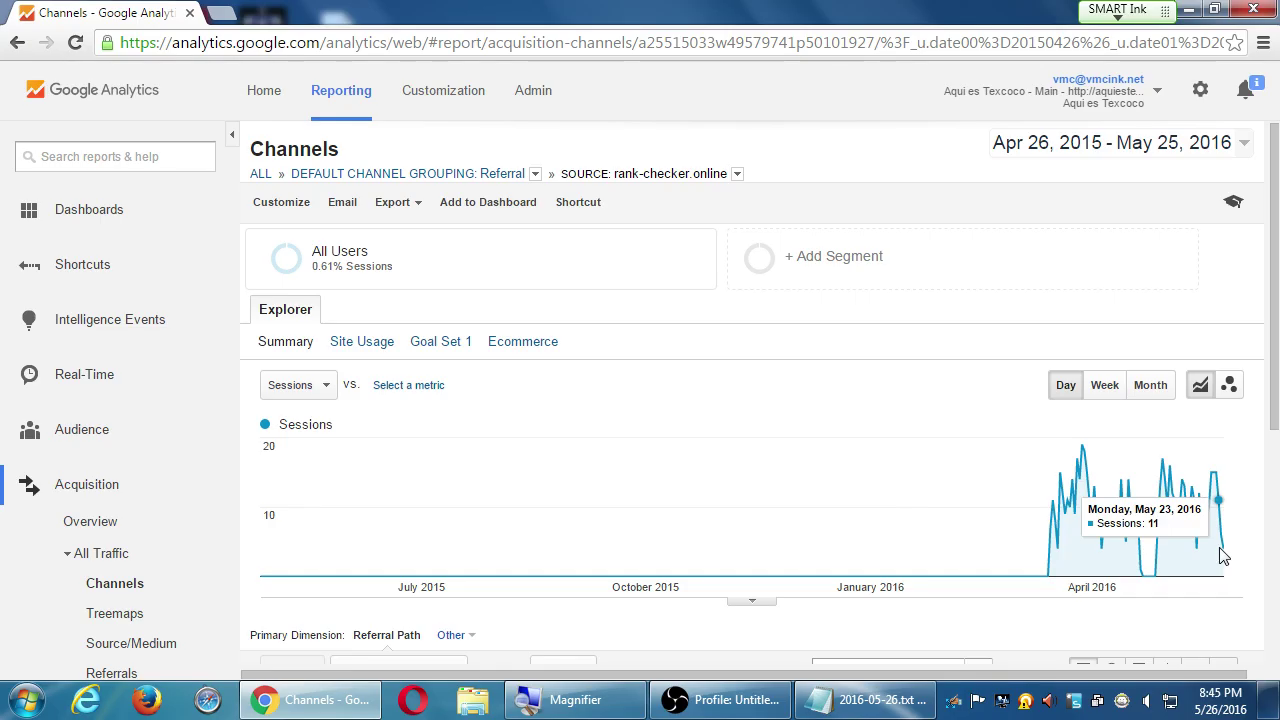
left_click(904, 441)
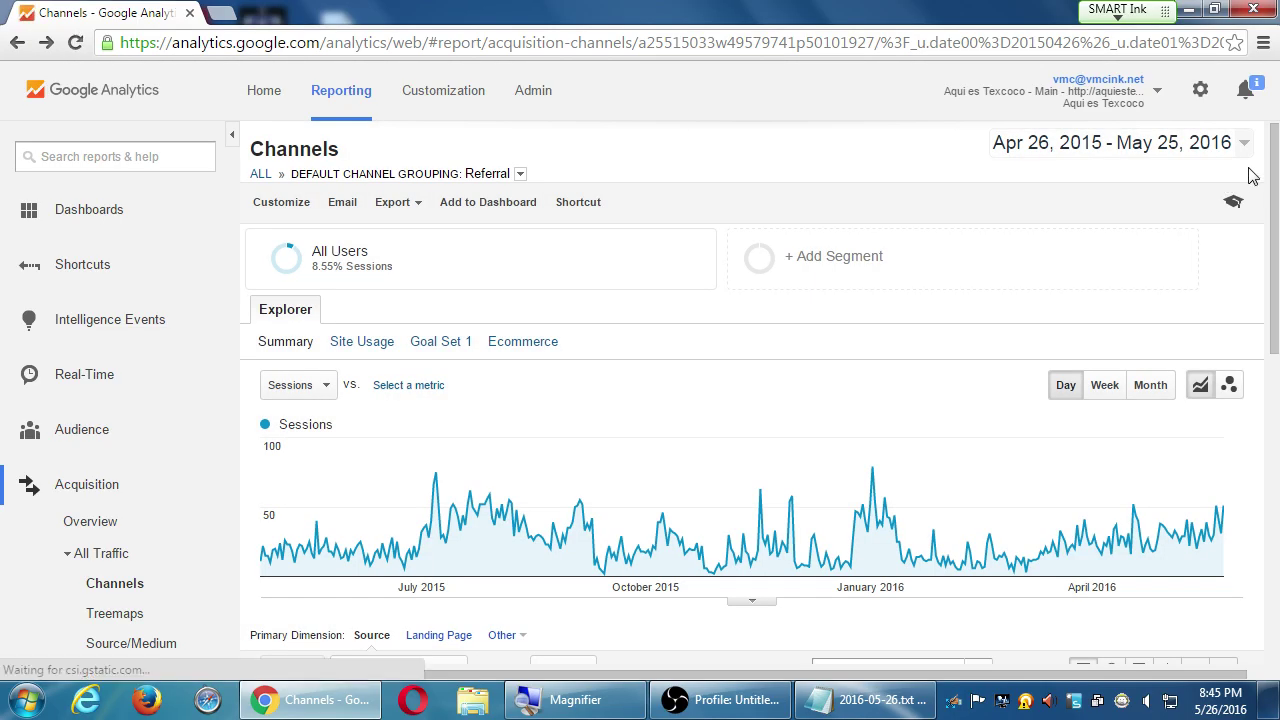
Step: Set the Referral report's date range to Last 30 days
left_click(1243, 145)
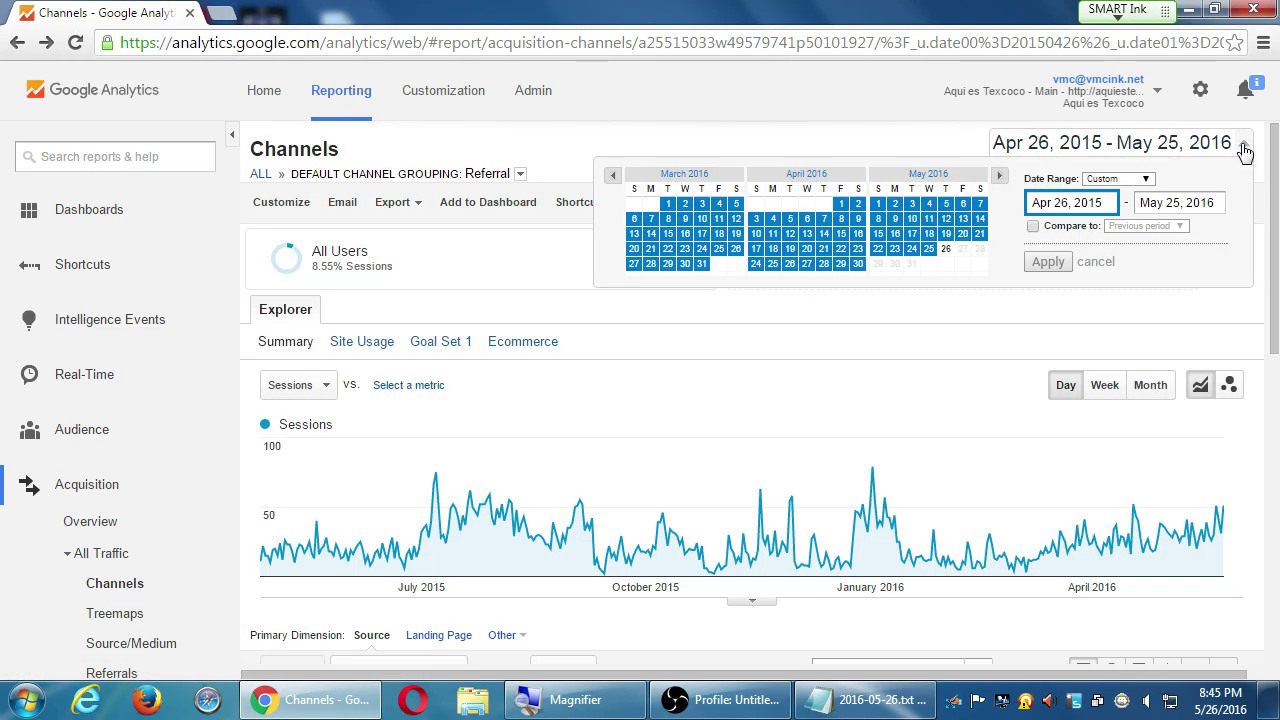
left_click(1135, 185)
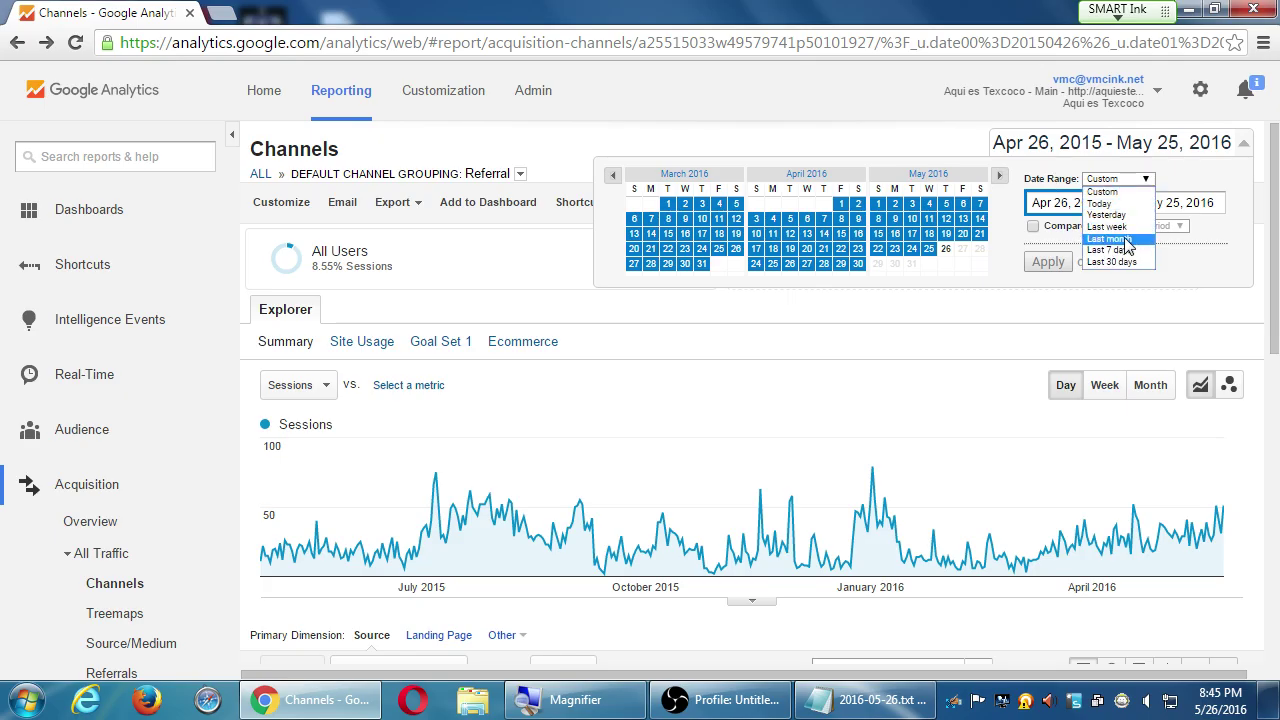
left_click(1117, 265)
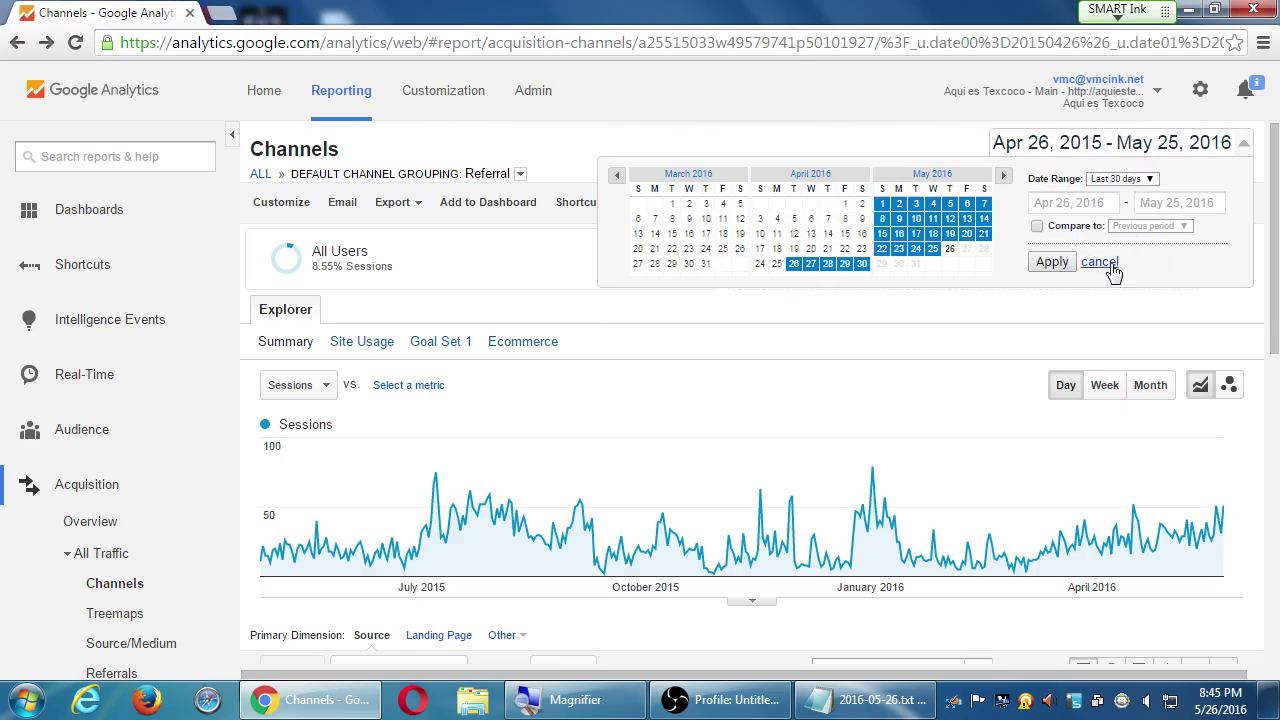
left_click(1051, 261)
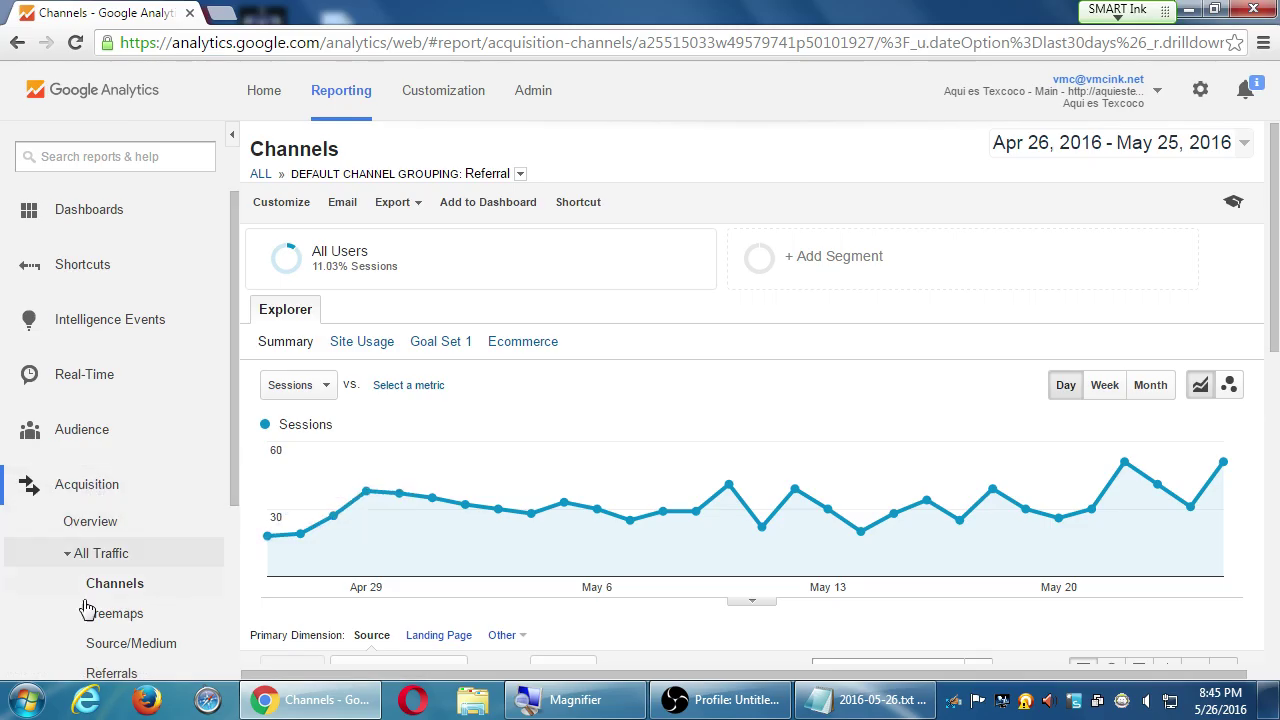
Step: Collapse the All Traffic group under Acquisition and open the Acquisition Overview report
scroll(88, 600, "down", 3)
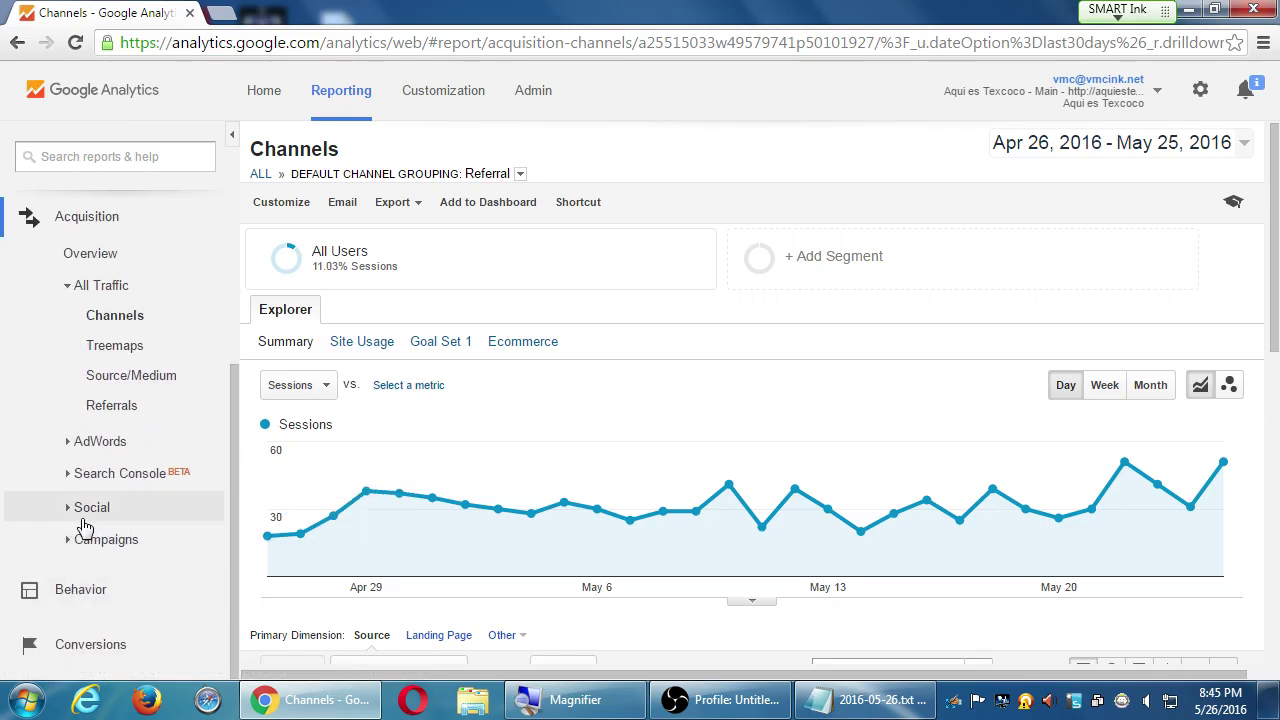
scroll(85, 527, "up", 2)
left_click(73, 437)
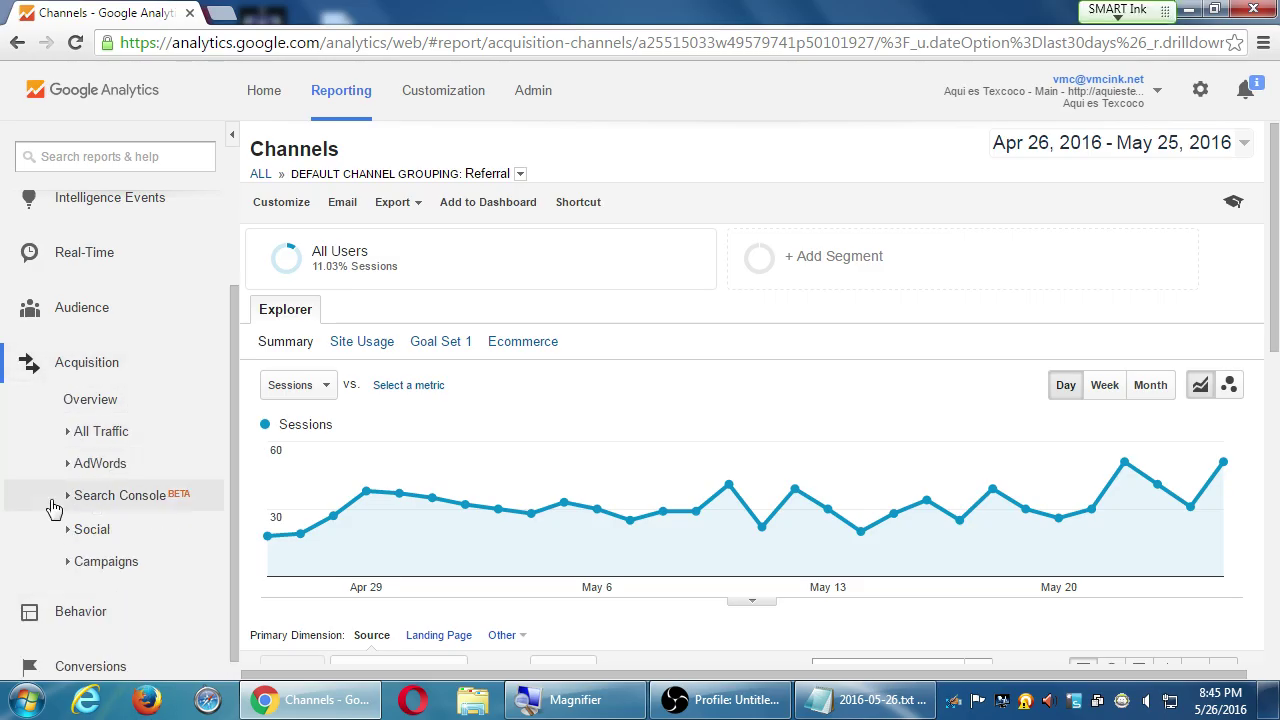
left_click(101, 396)
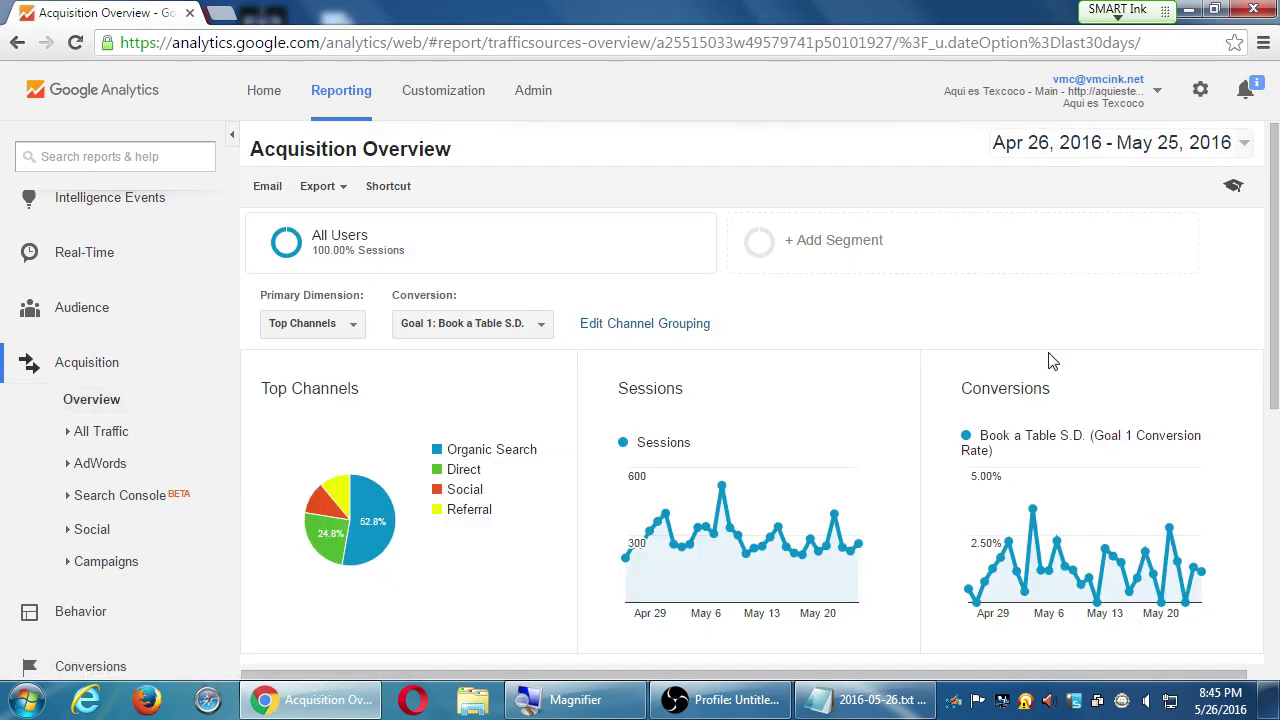
Step: Review the channel table below the charts in the Acquisition Overview report
scroll(1028, 360, "down", 5)
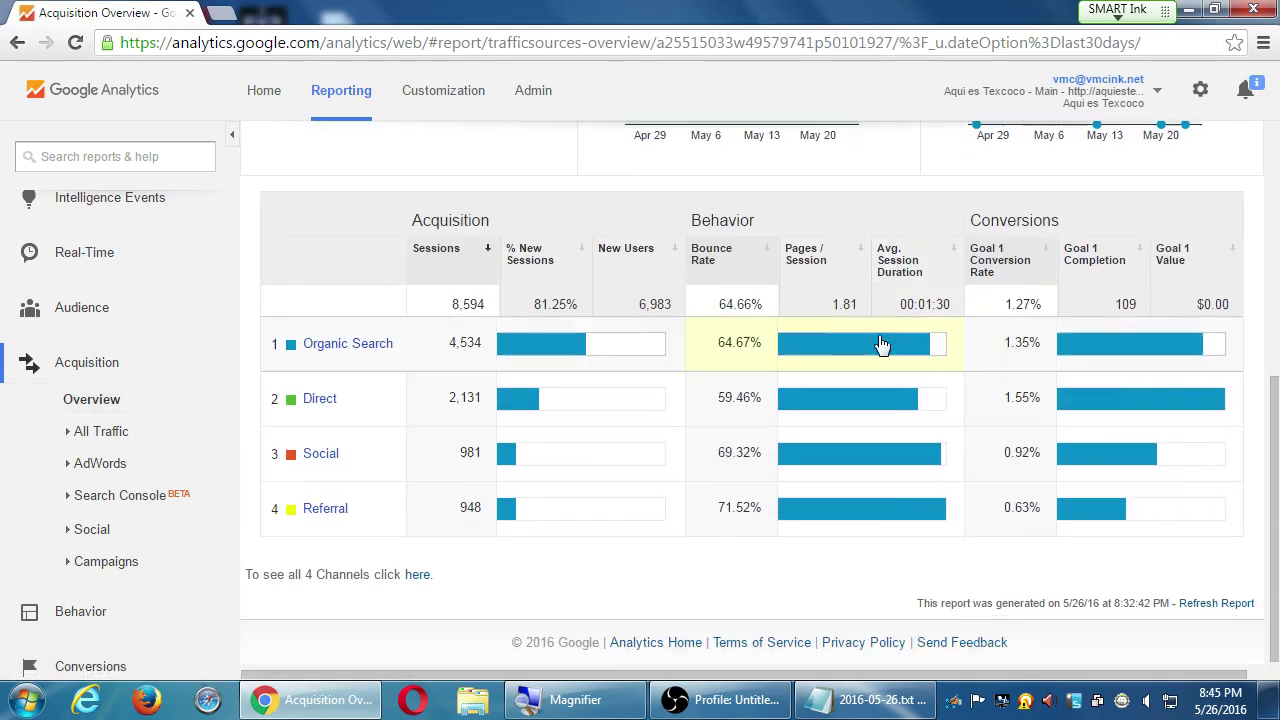
scroll(928, 445, "up", 5)
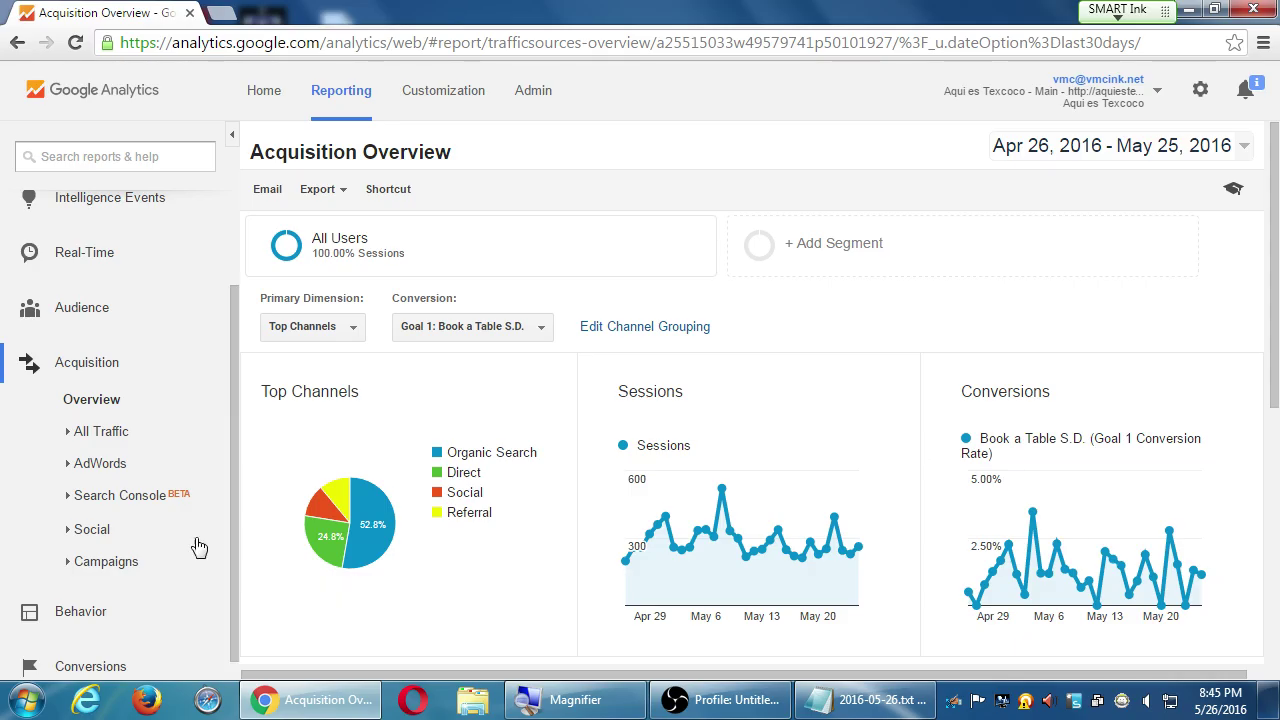
Step: Collapse the Acquisition group and open the Behavior Overview report to review its pageviews graph and top ten pages
left_click(90, 366)
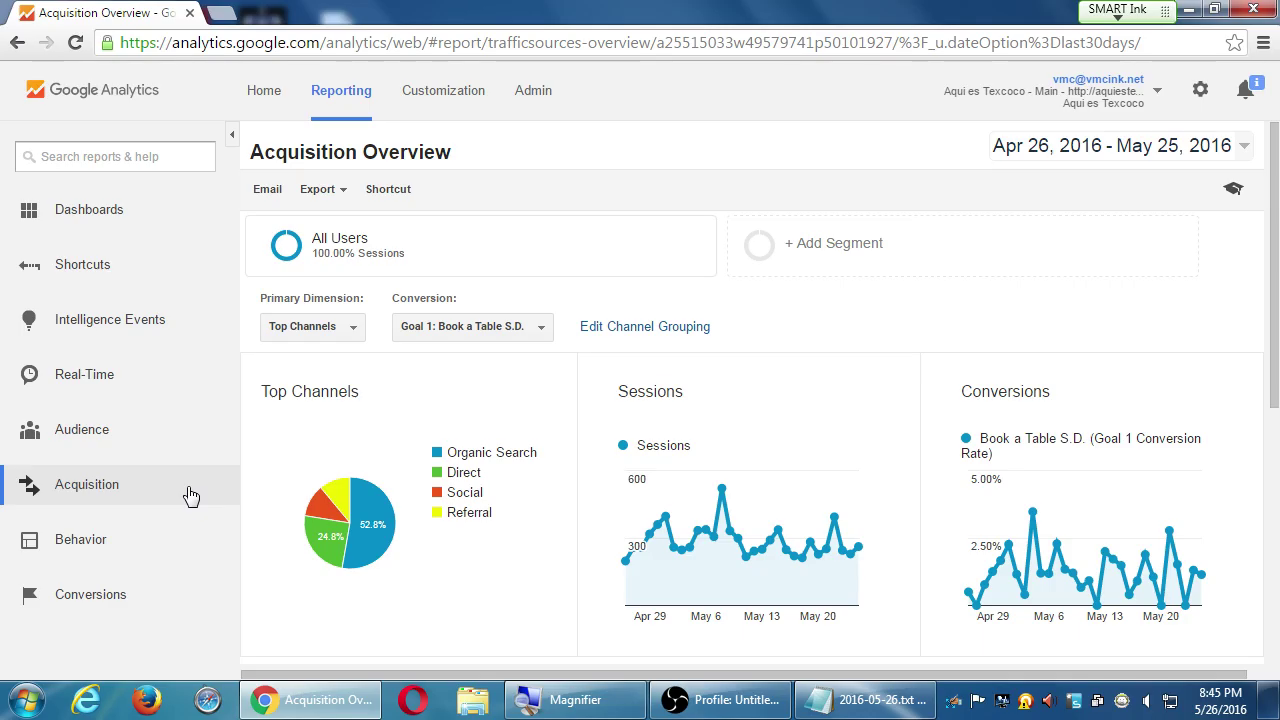
left_click(85, 539)
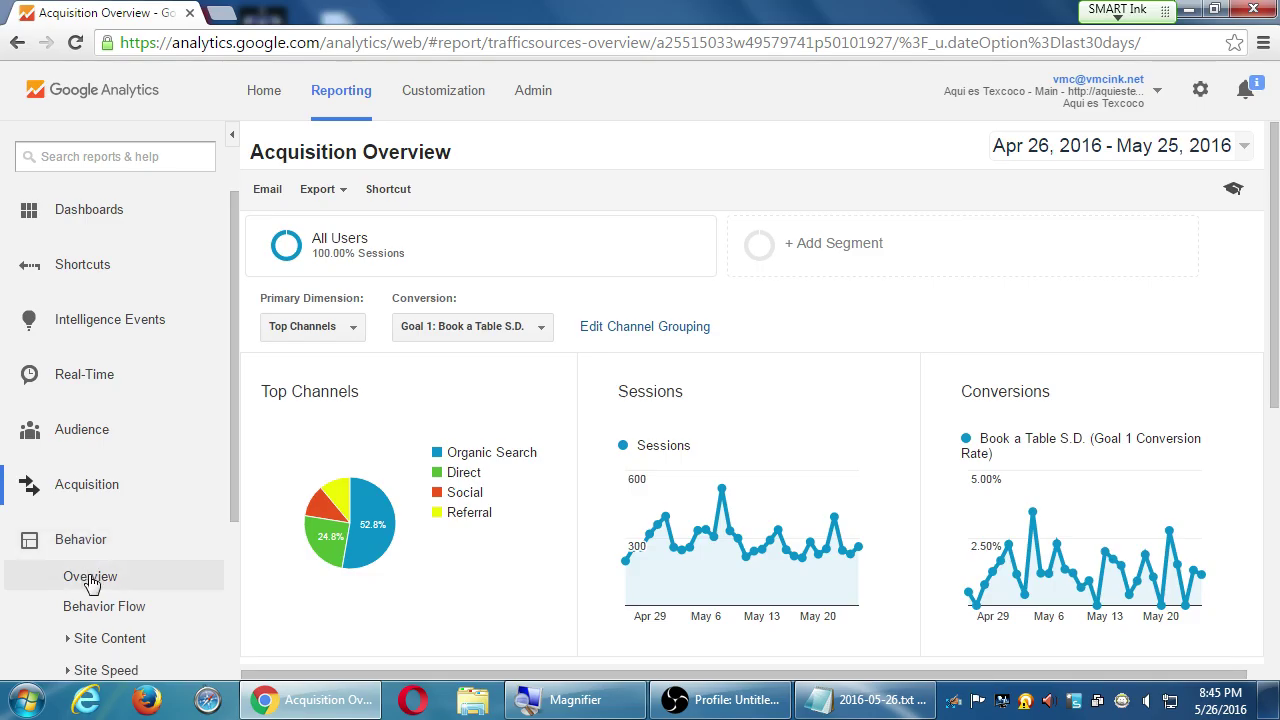
left_click(90, 577)
scroll(661, 400, "down", 1)
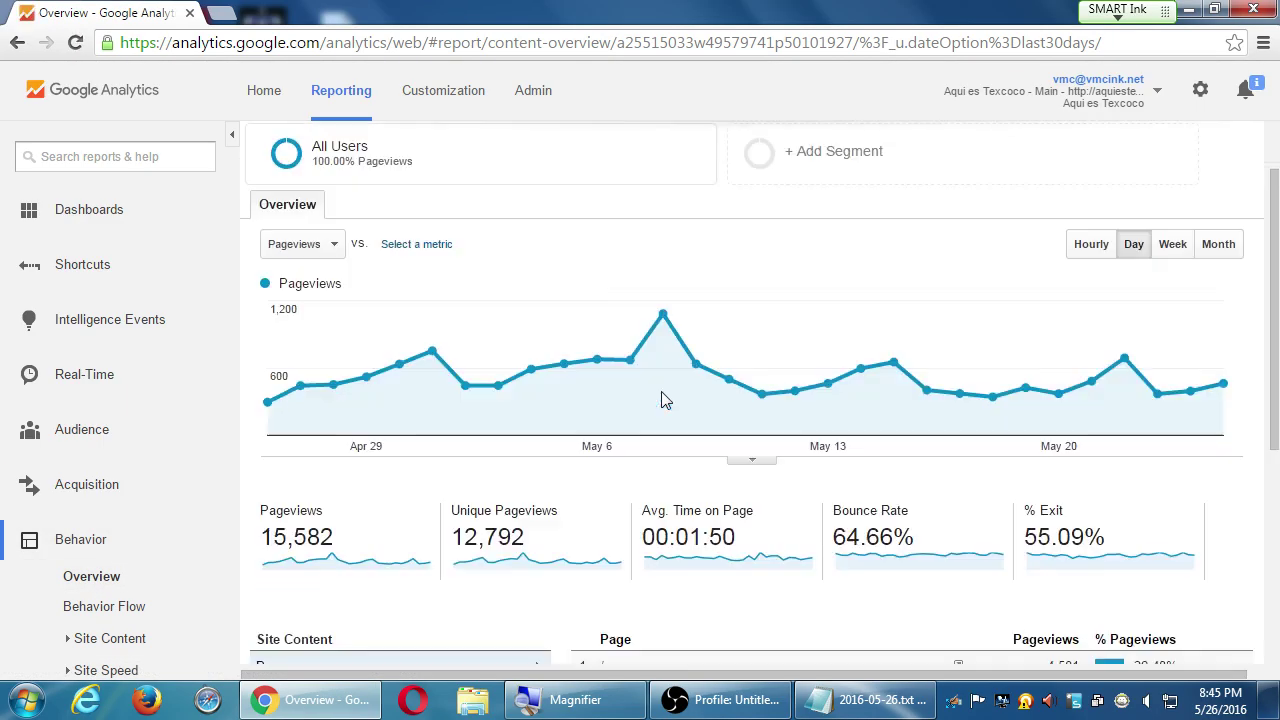
scroll(661, 400, "down", 4)
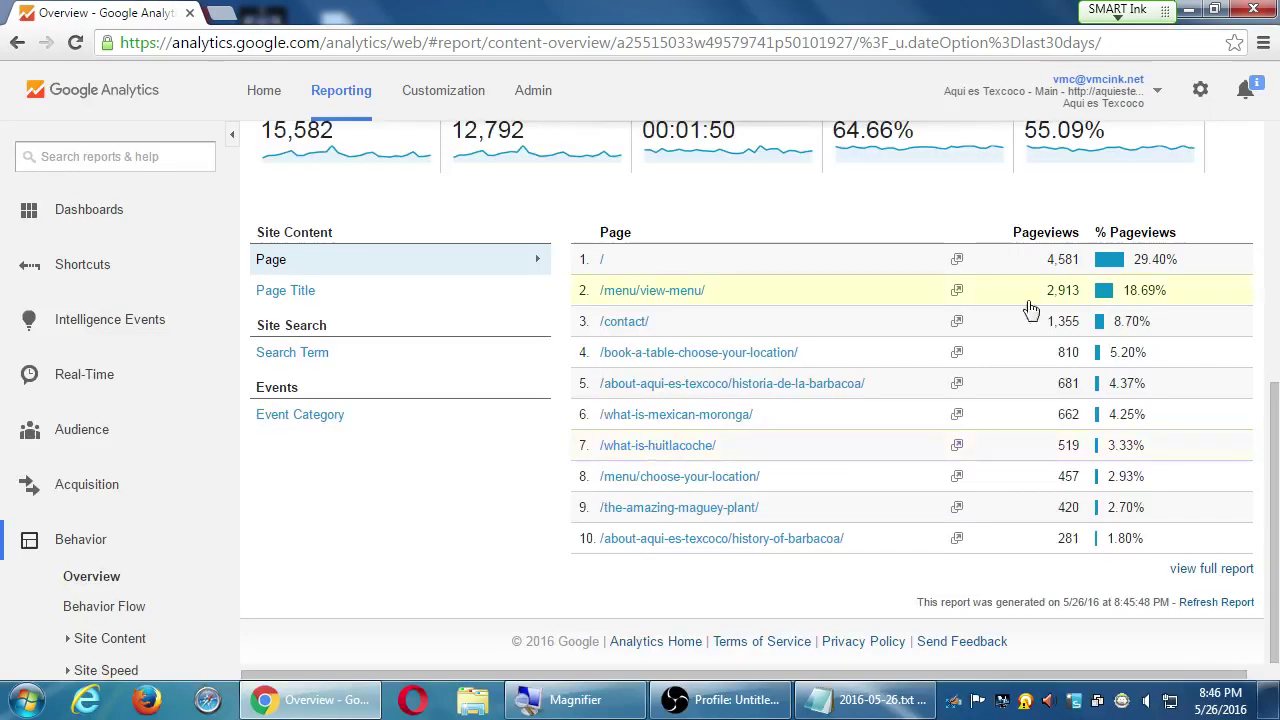
Step: Set the Behavior Overview date range to Apr 26, 2015 - May 25, 2016
scroll(1010, 150, "up", 5)
left_click(1200, 148)
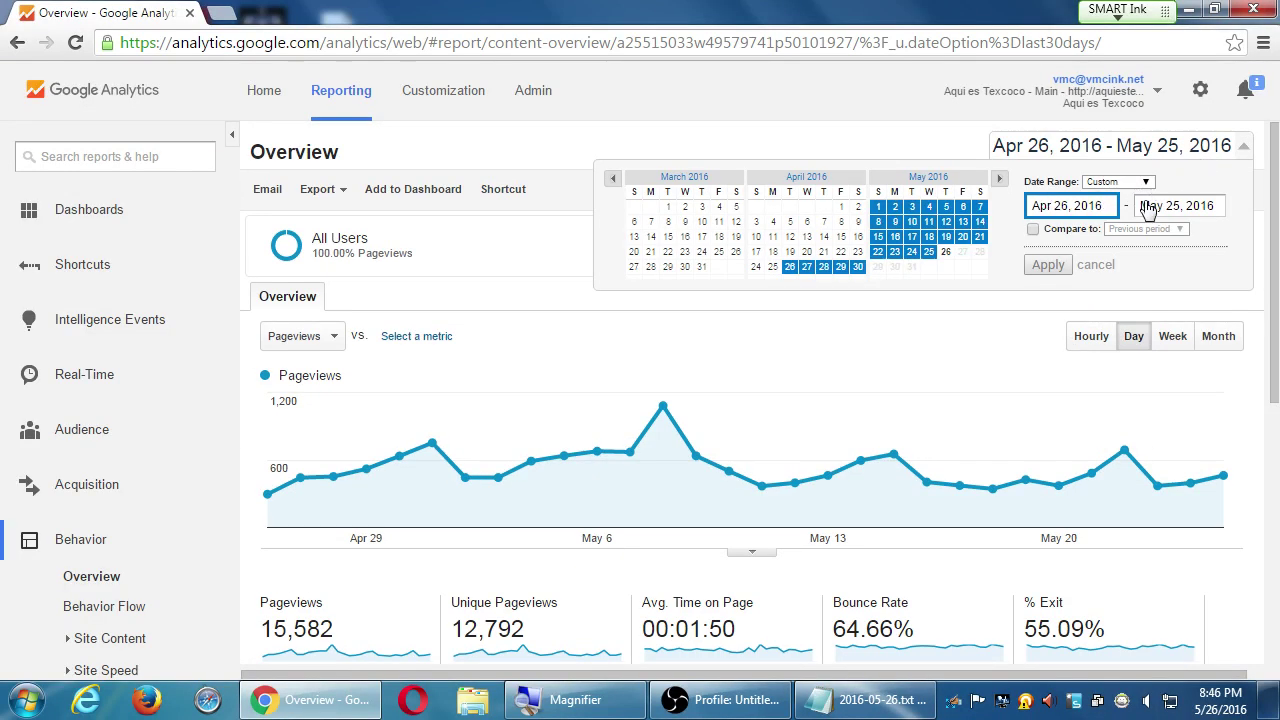
left_click(1103, 206)
key("BackSpace")
type("5")
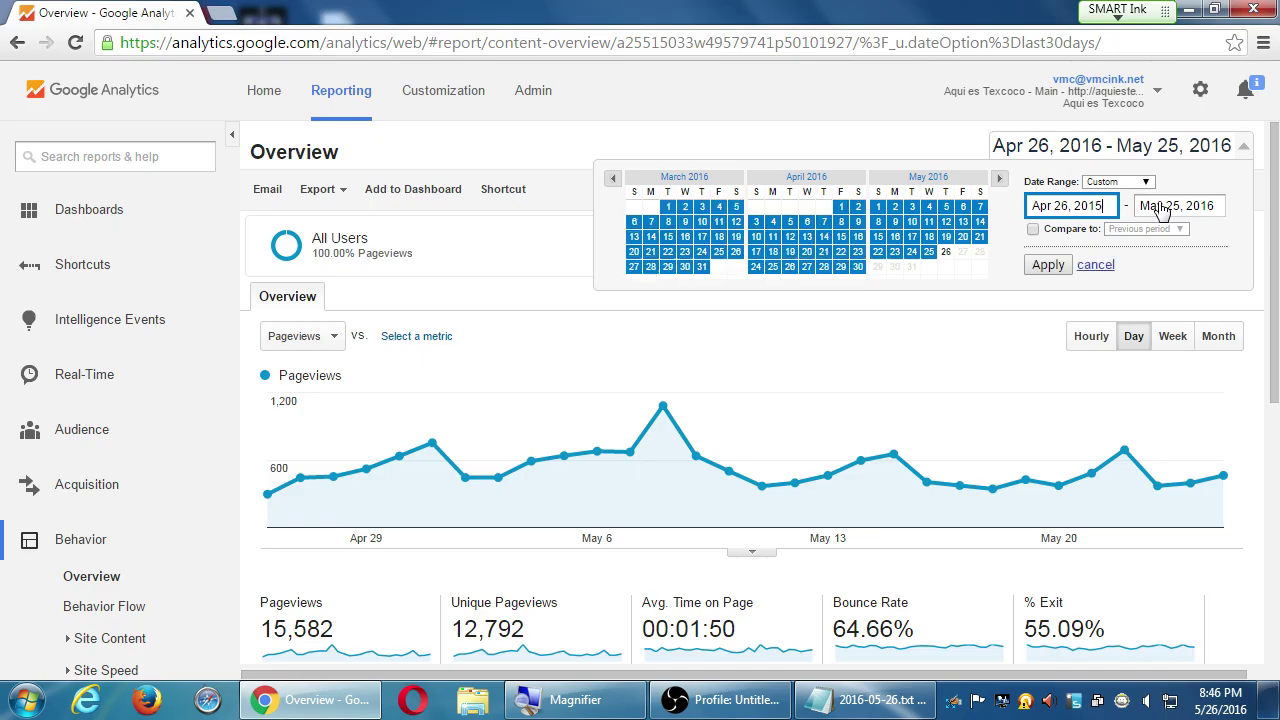
left_click(1048, 264)
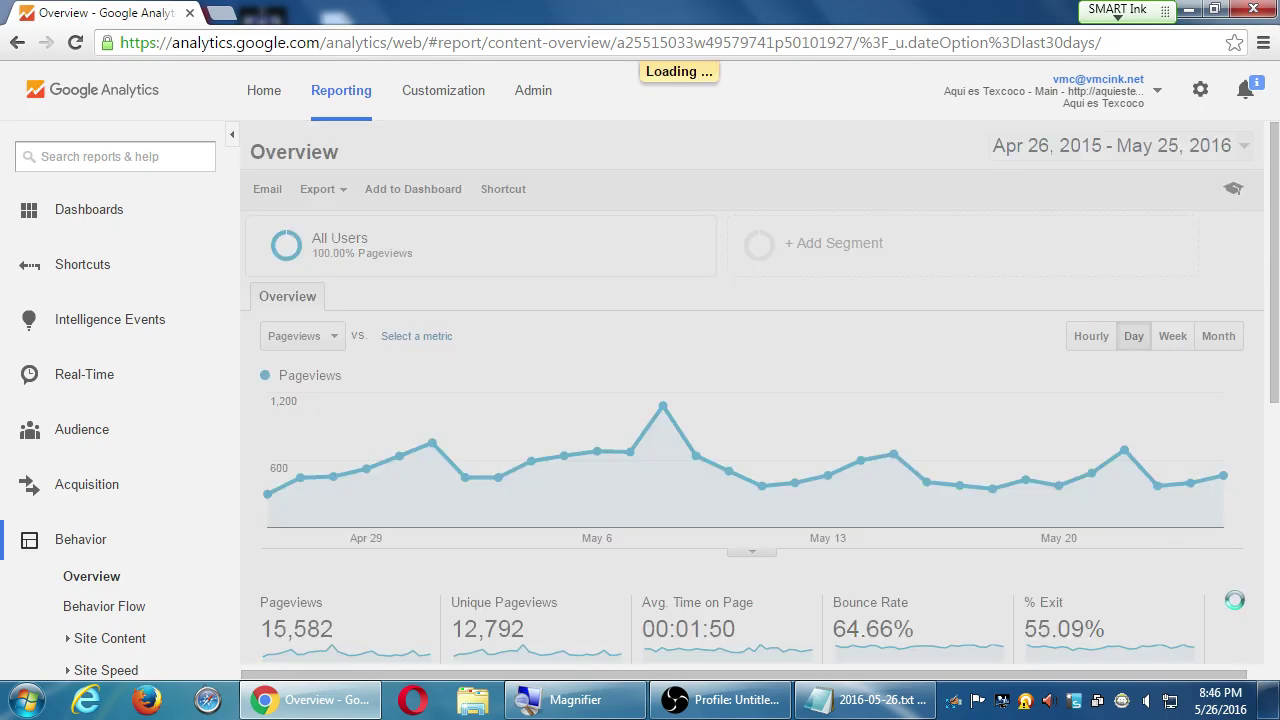
Step: Review the Behavior Overview content list by Page, Page Title and Search Term for the extended date range
scroll(1205, 574, "down", 5)
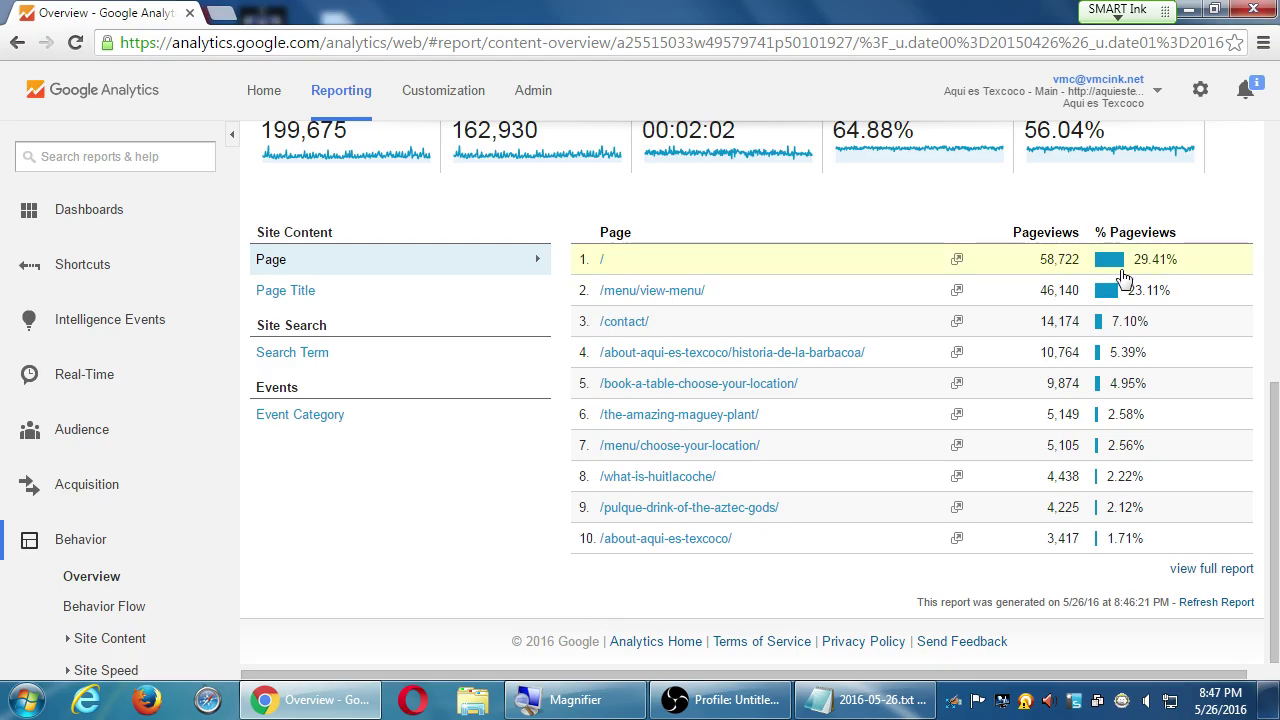
left_click(298, 290)
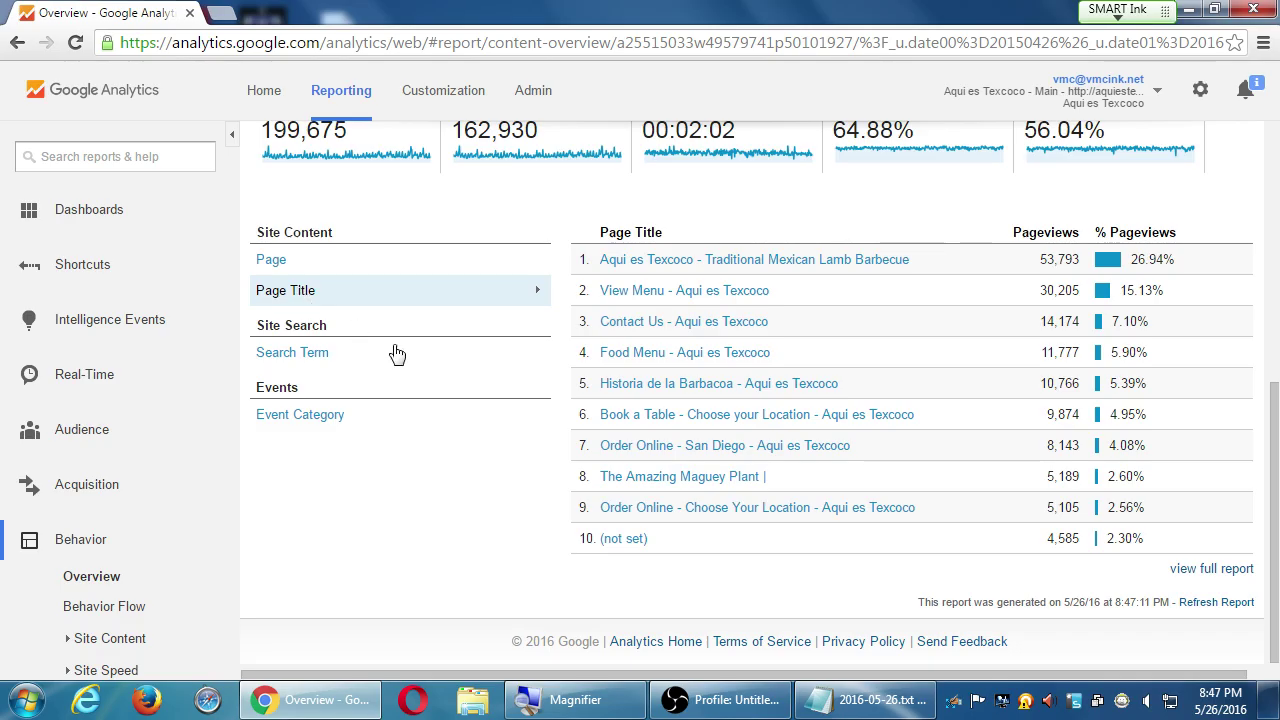
left_click(310, 352)
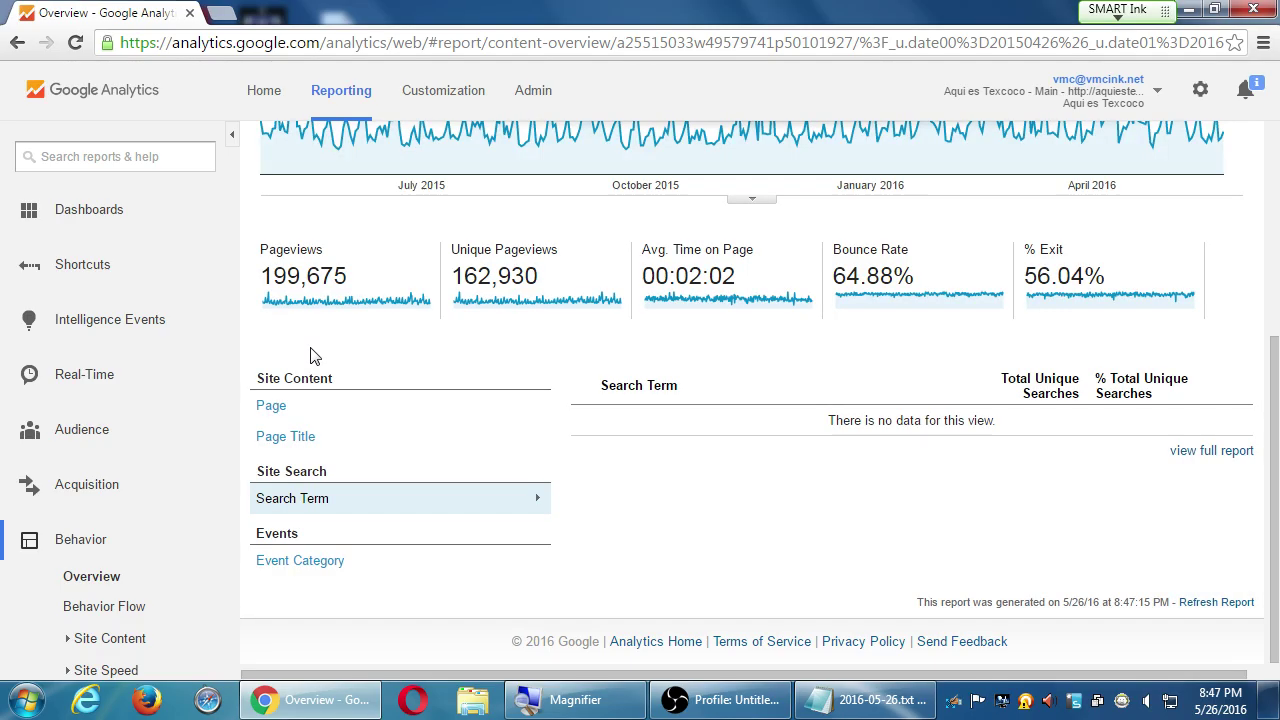
Step: Set the start date of the Behavior Overview date range to Apr 26, 2016
scroll(606, 552, "up", 4)
left_click(1237, 155)
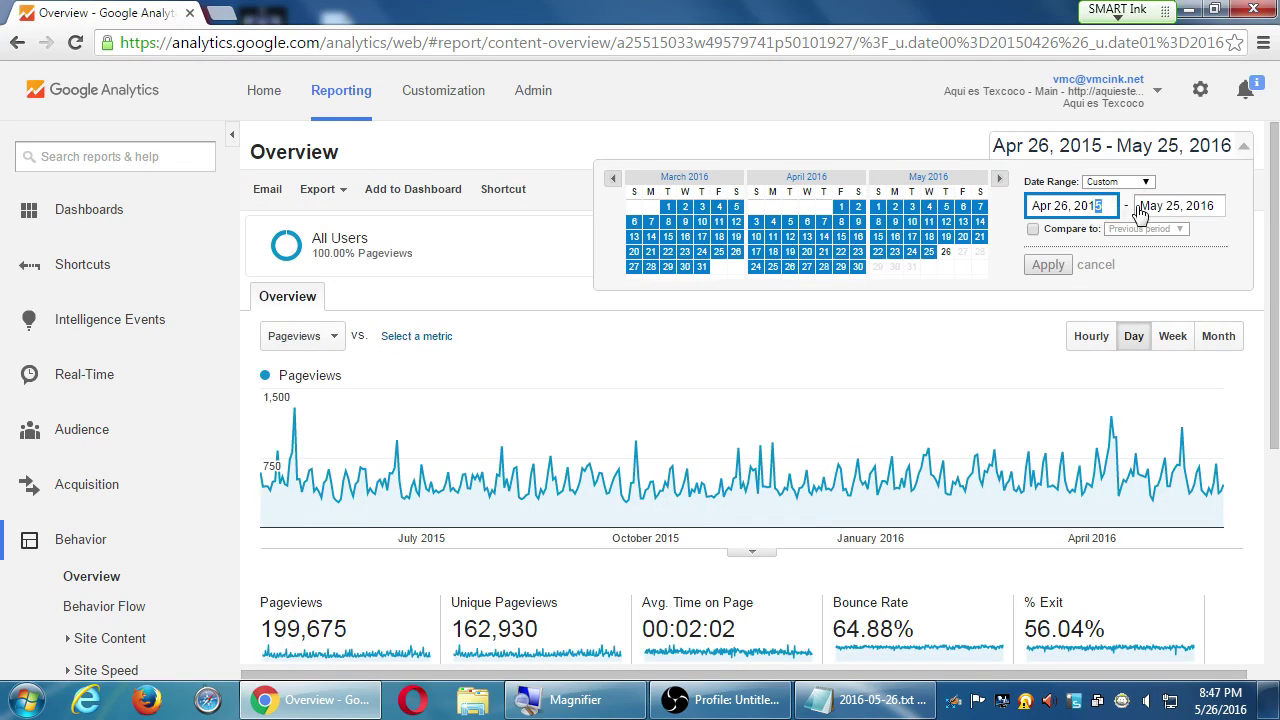
type("6")
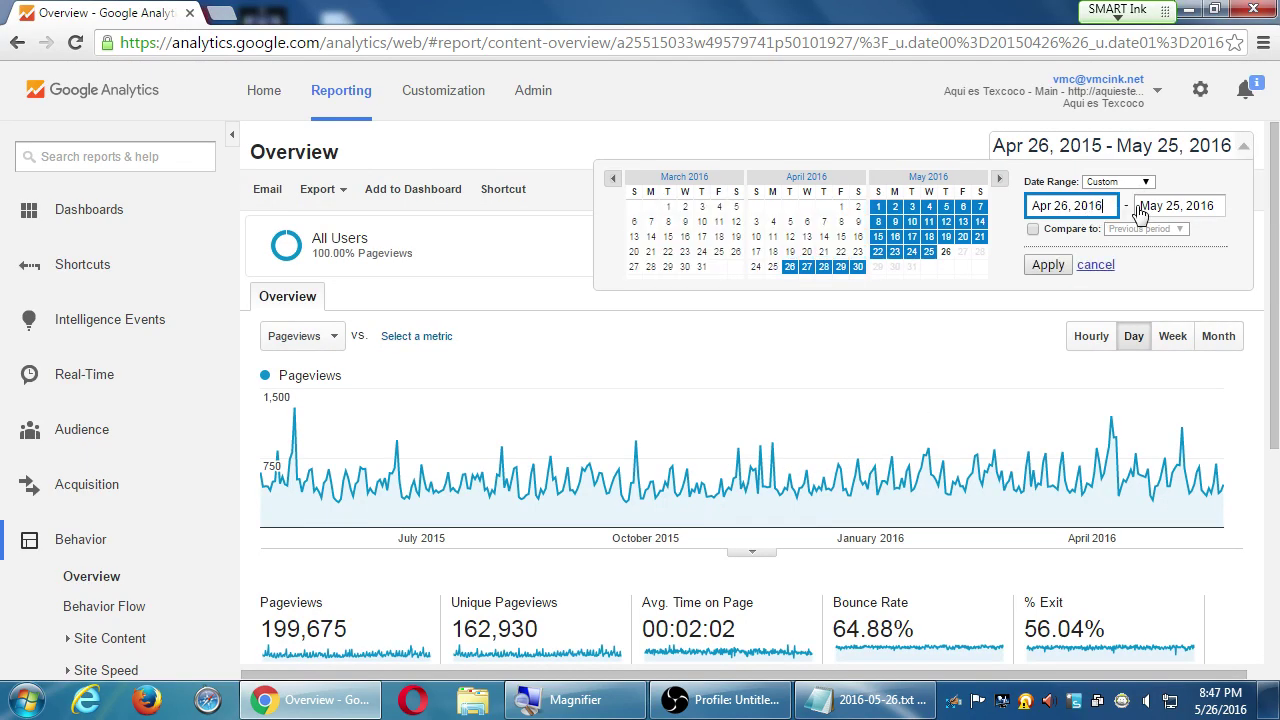
left_click(1045, 265)
Step: Reload the Behavior Overview, view the full Search Term report, and return to the overview
scroll(1038, 265, "down", 4)
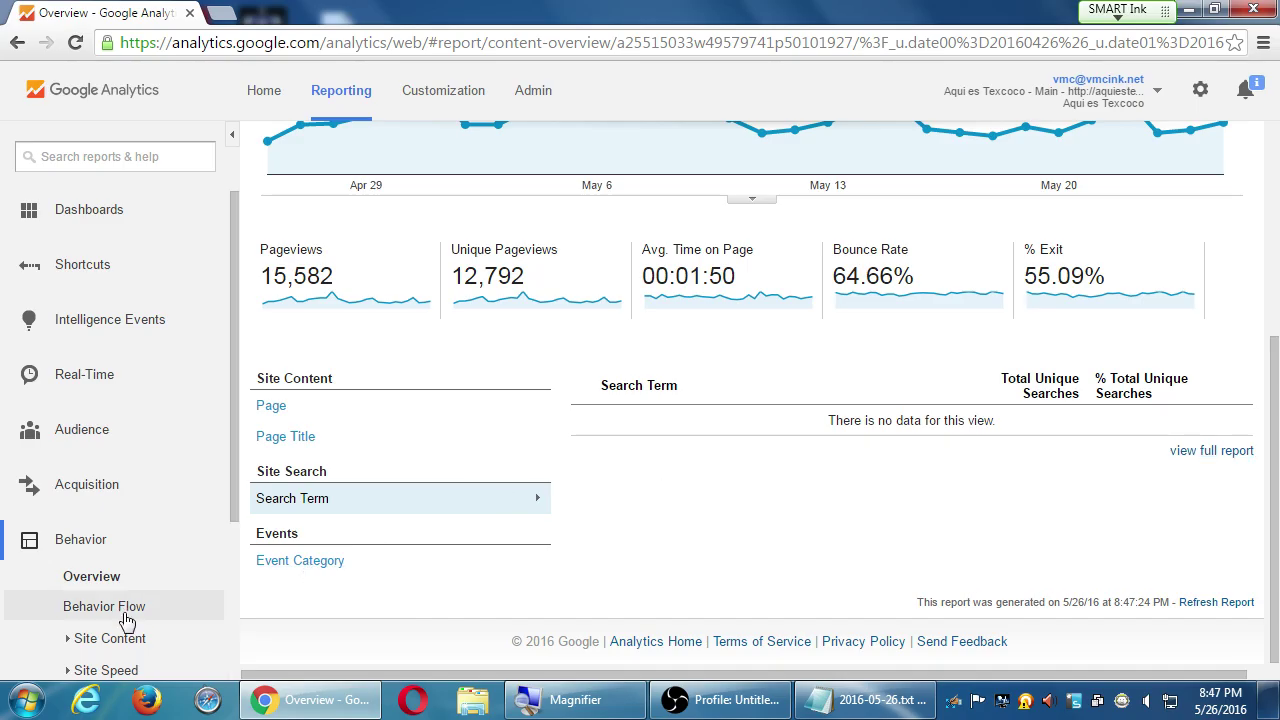
left_click(107, 566)
scroll(343, 543, "down", 5)
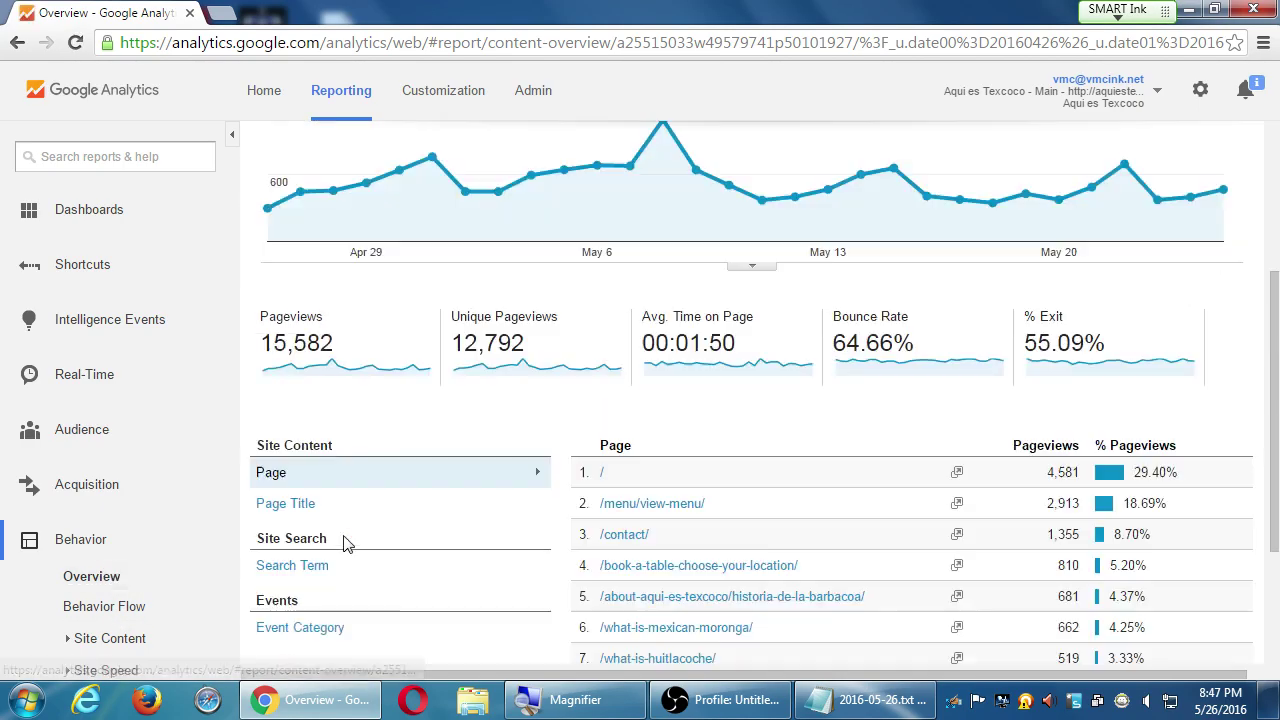
left_click(302, 352)
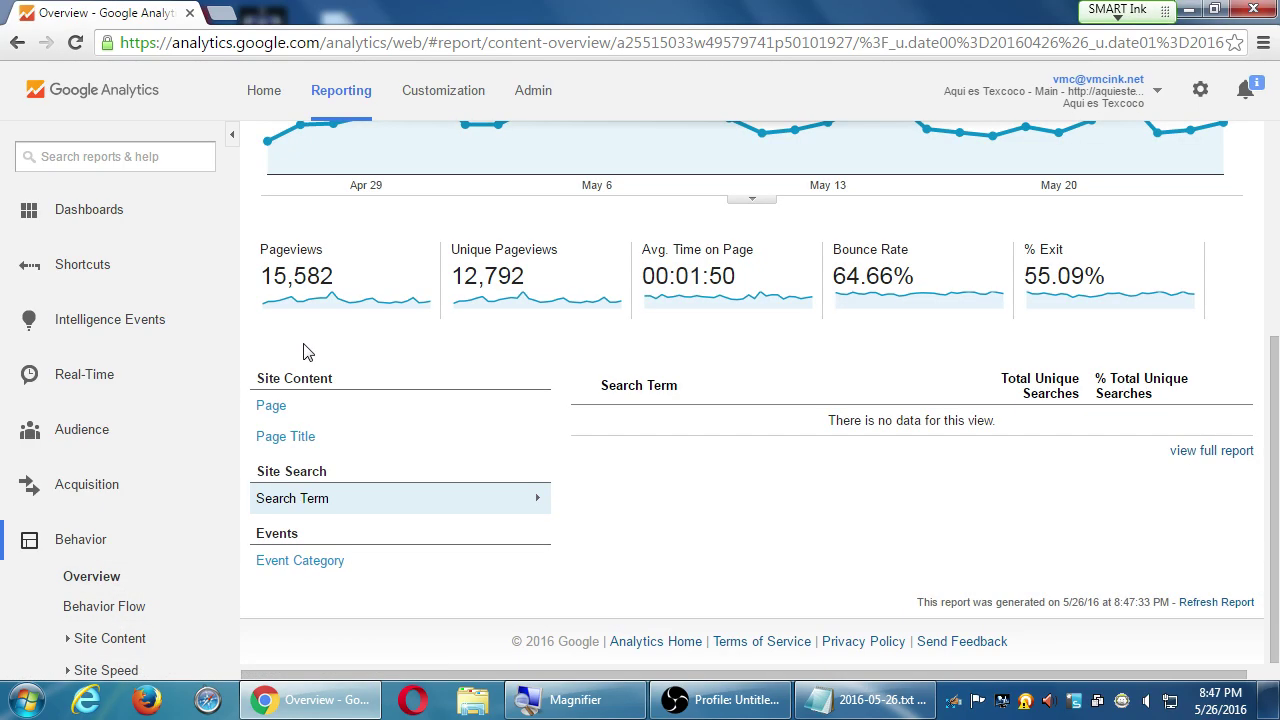
left_click(1208, 451)
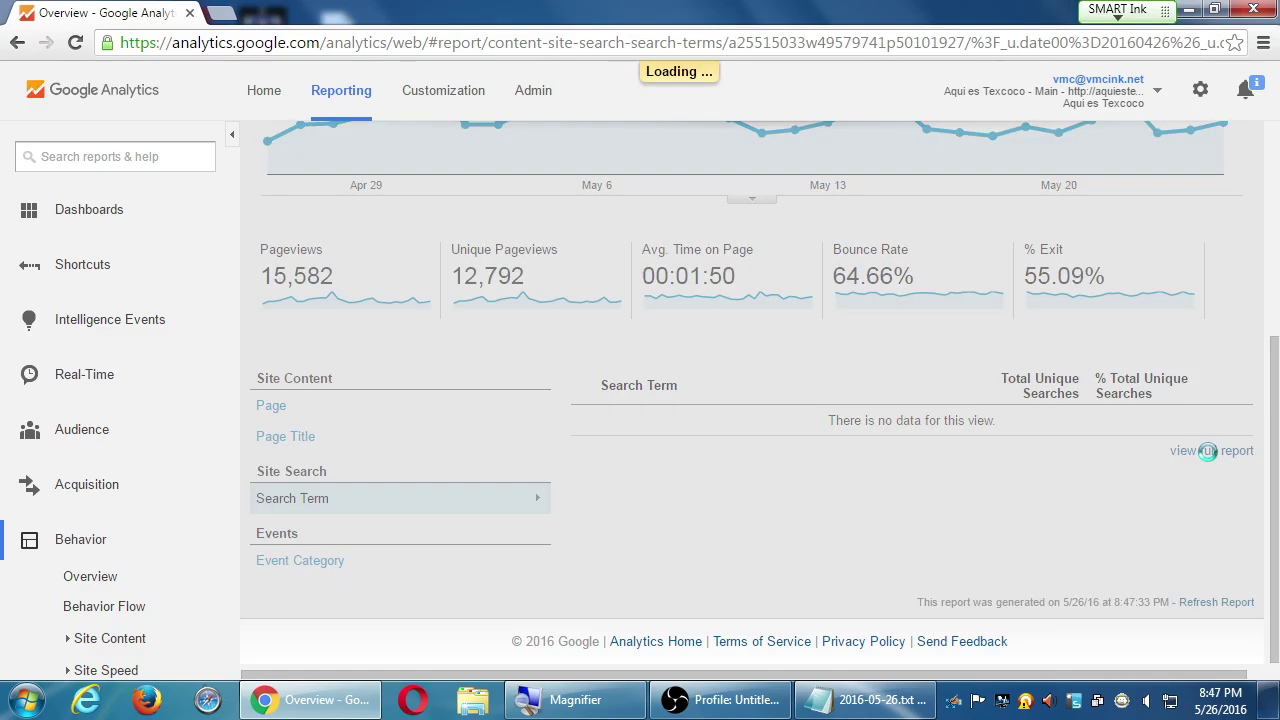
scroll(912, 516, "down", 3)
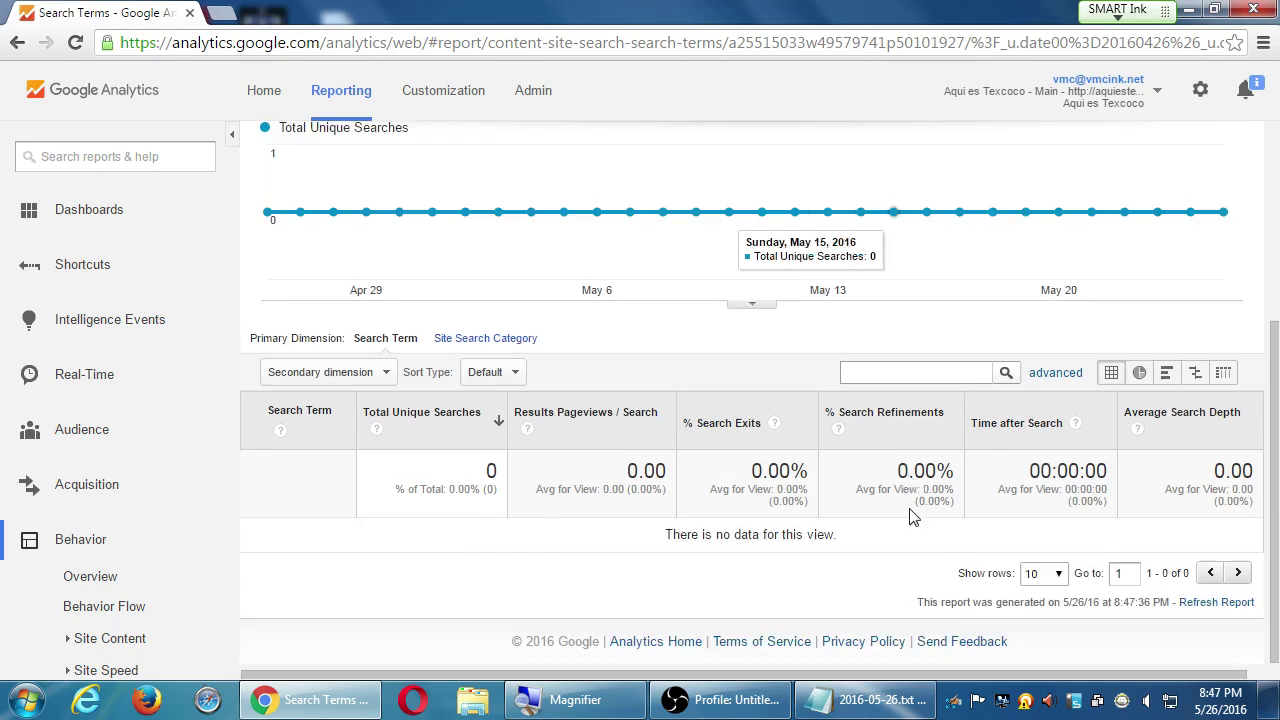
key("alt+Left")
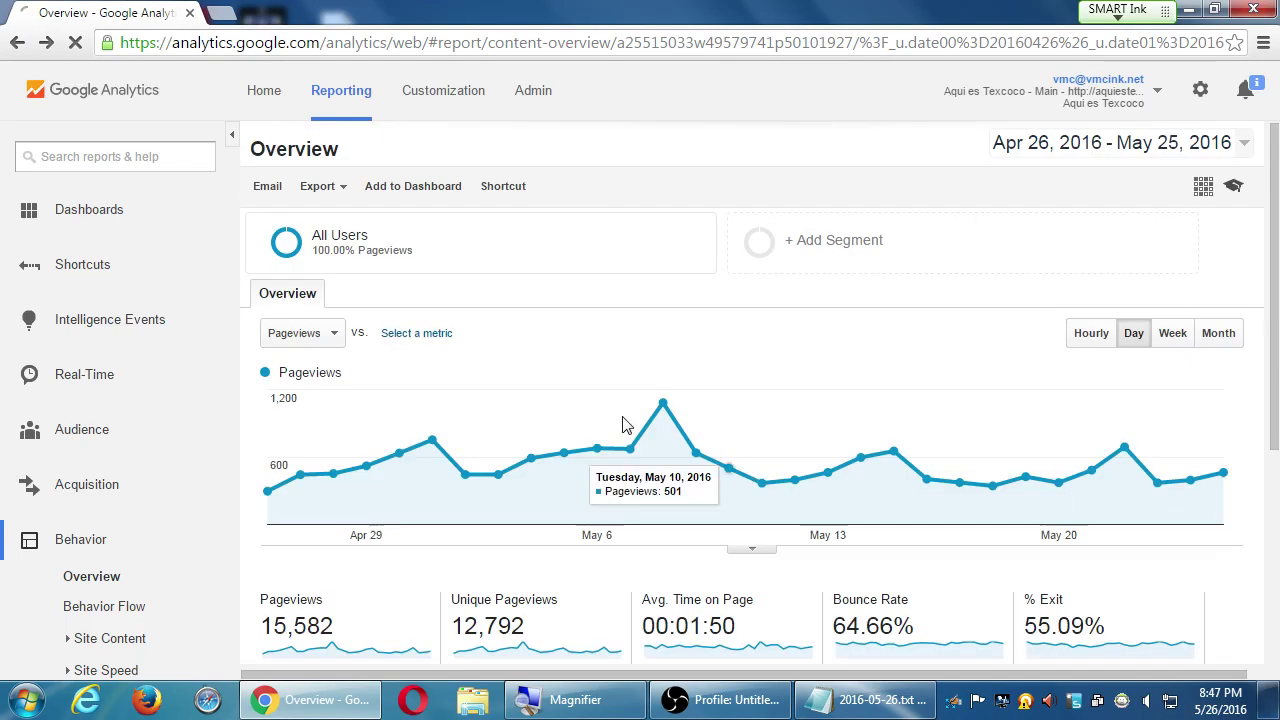
Step: Open the Behavior Flow report and hide the report navigation sidebar
scroll(620, 441, "down", 3)
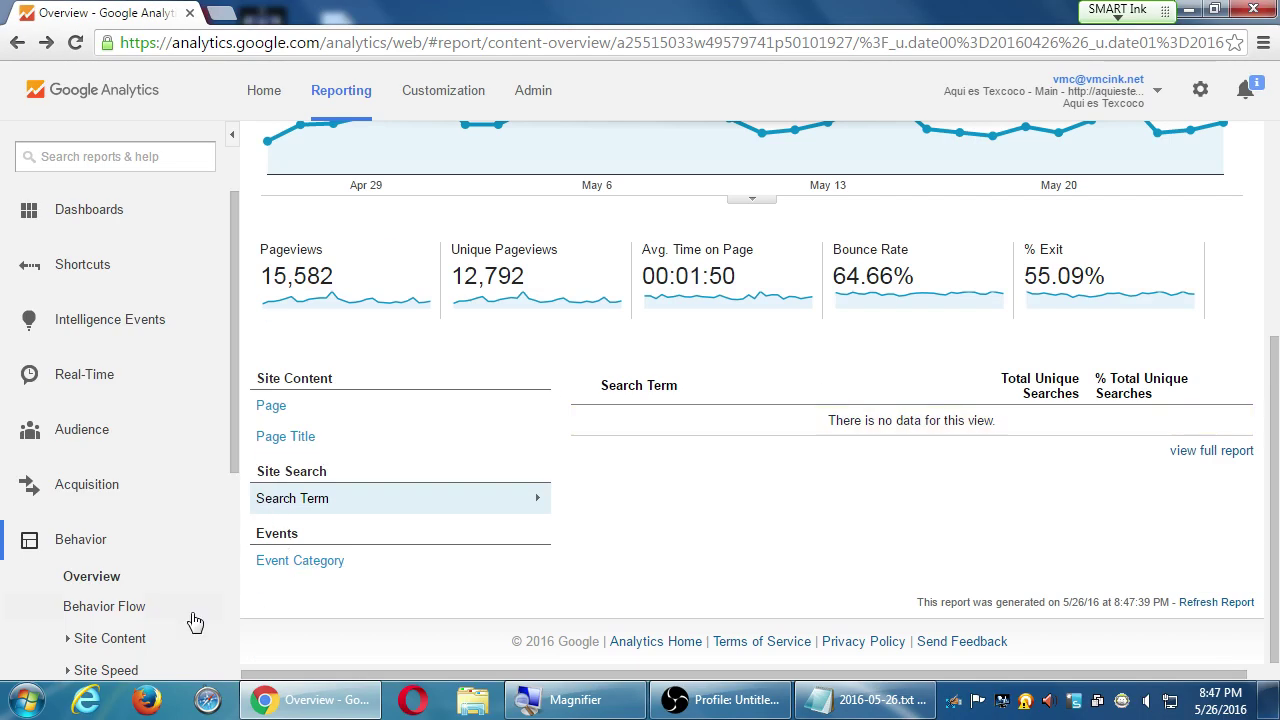
scroll(185, 600, "down", 3)
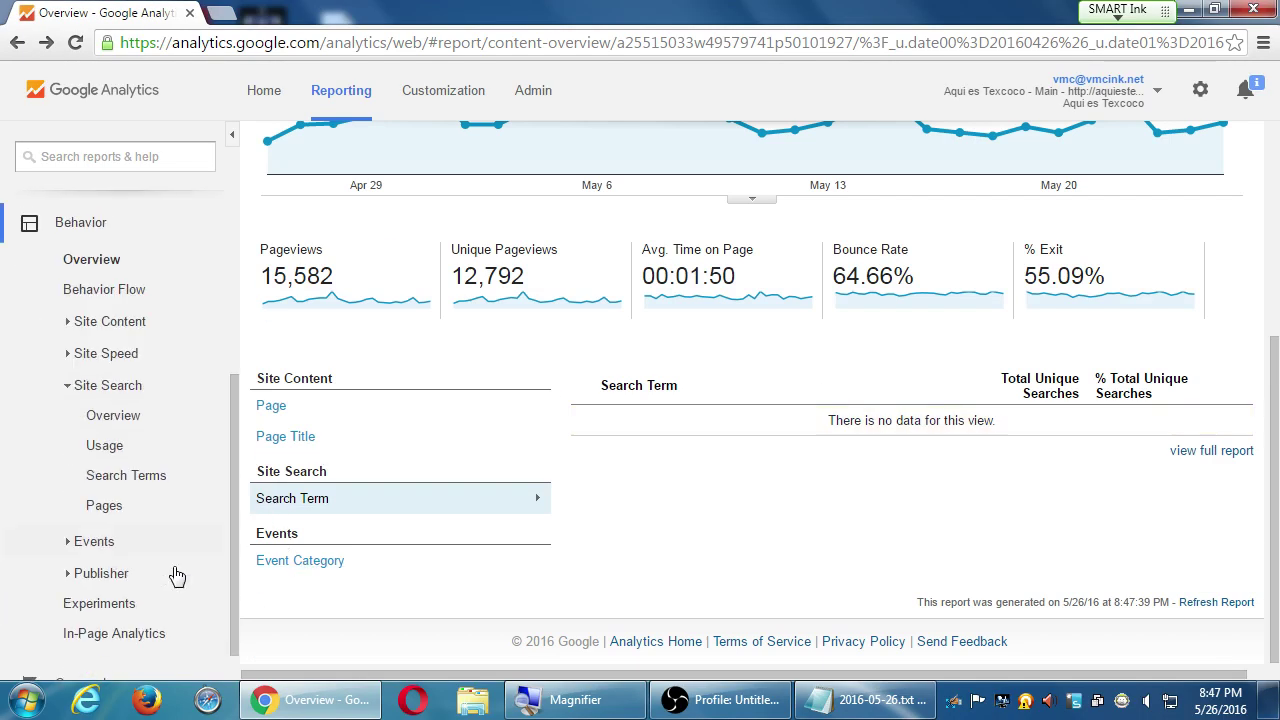
left_click(96, 300)
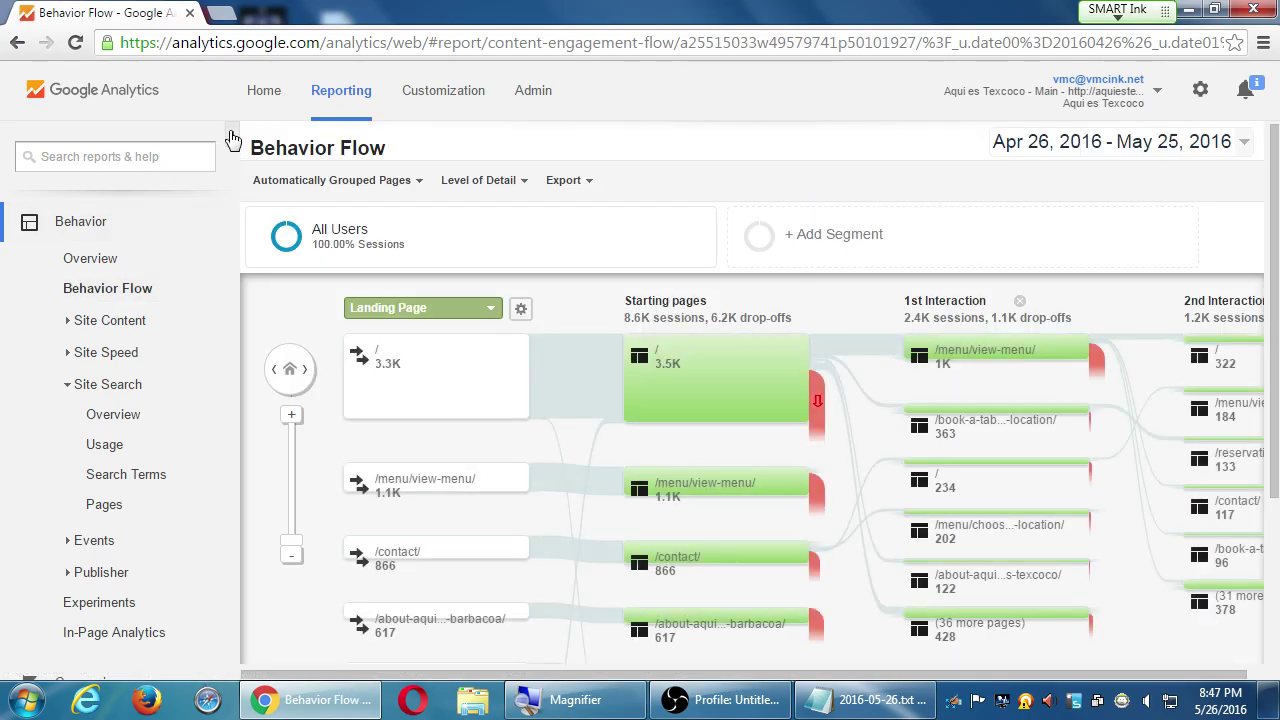
left_click(231, 142)
Step: Examine the through traffic and drop-offs of the landing page, starting page and interaction nodes in the Behavior Flow
scroll(6, 338, "down", 1)
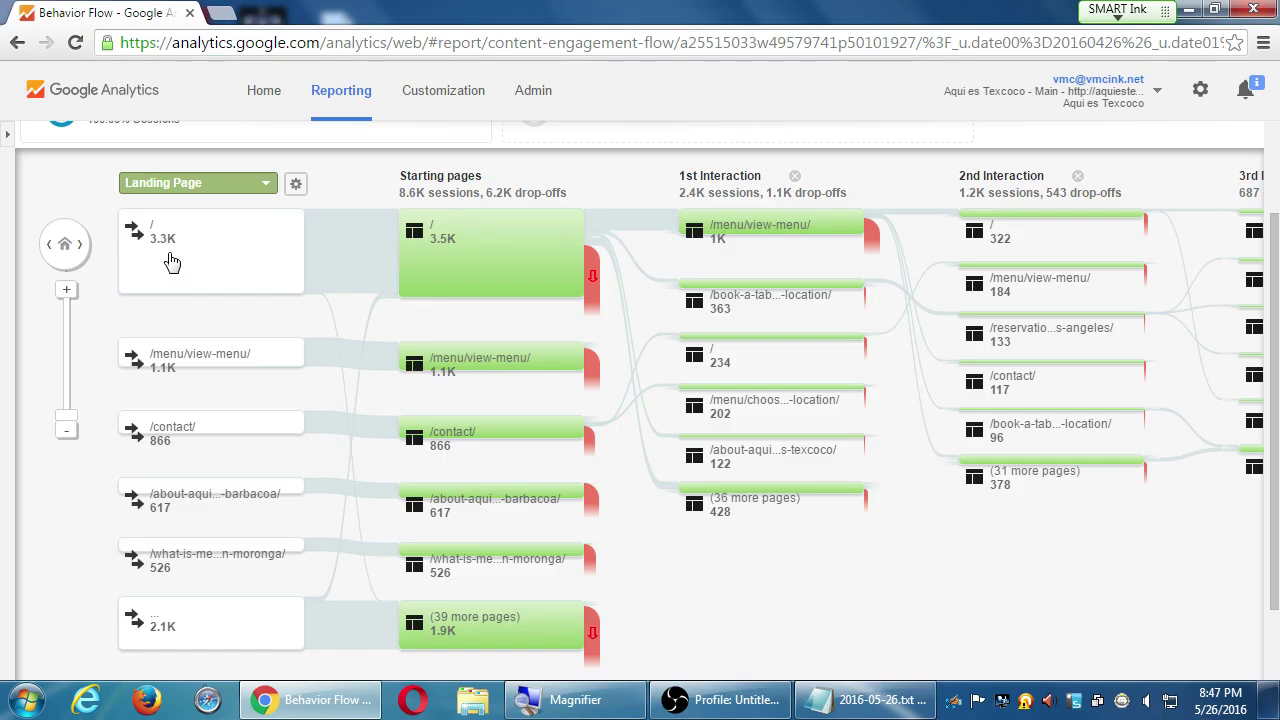
mouse_move(378, 276)
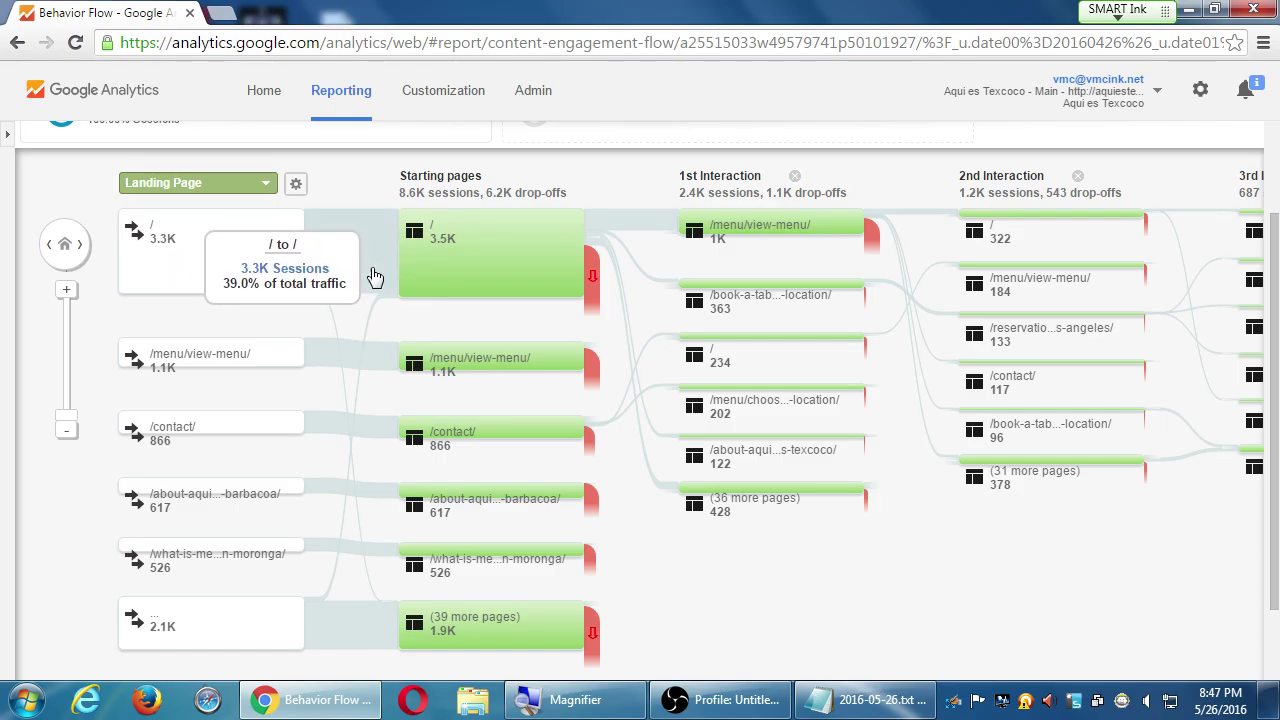
mouse_move(413, 276)
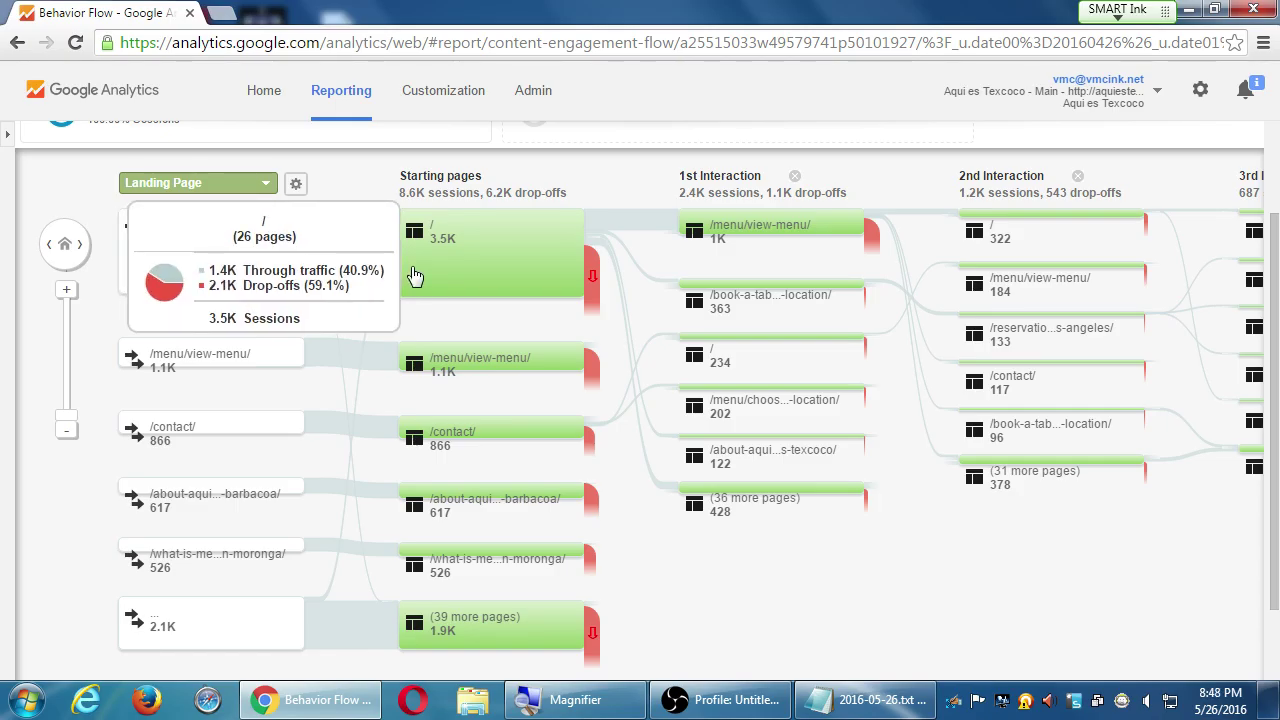
mouse_move(791, 243)
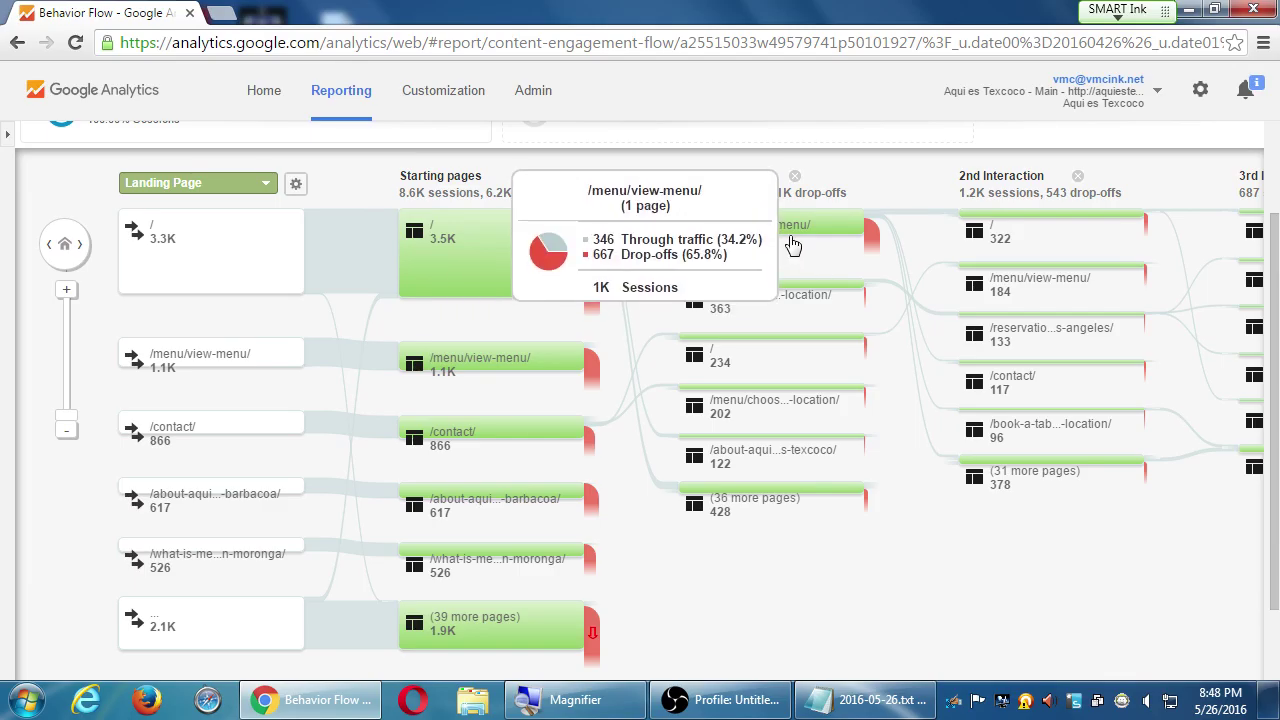
mouse_move(600, 278)
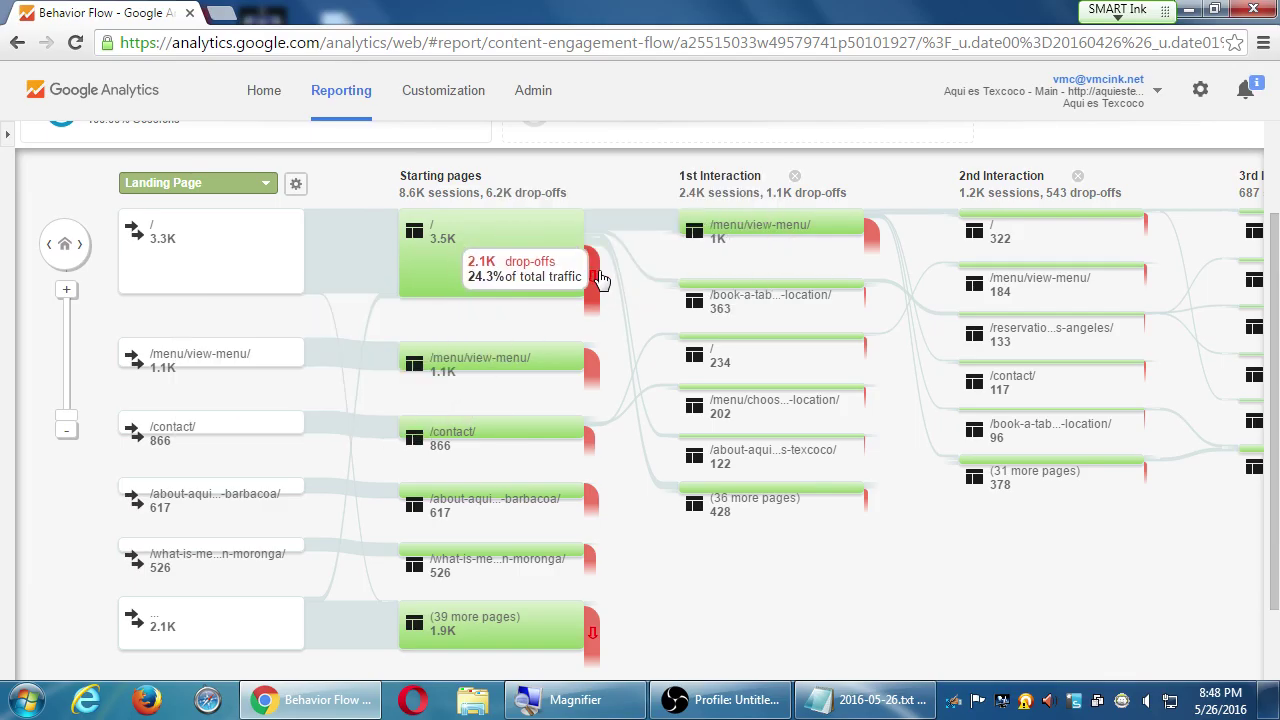
mouse_move(737, 234)
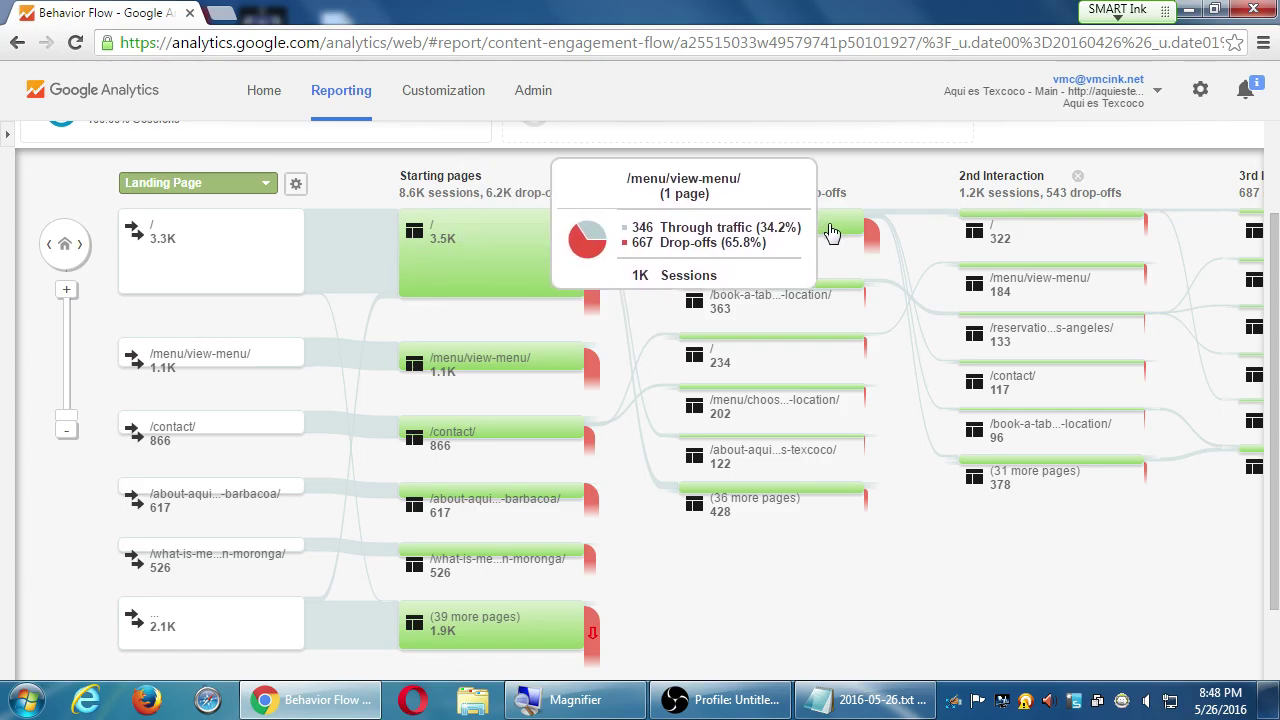
mouse_move(1030, 221)
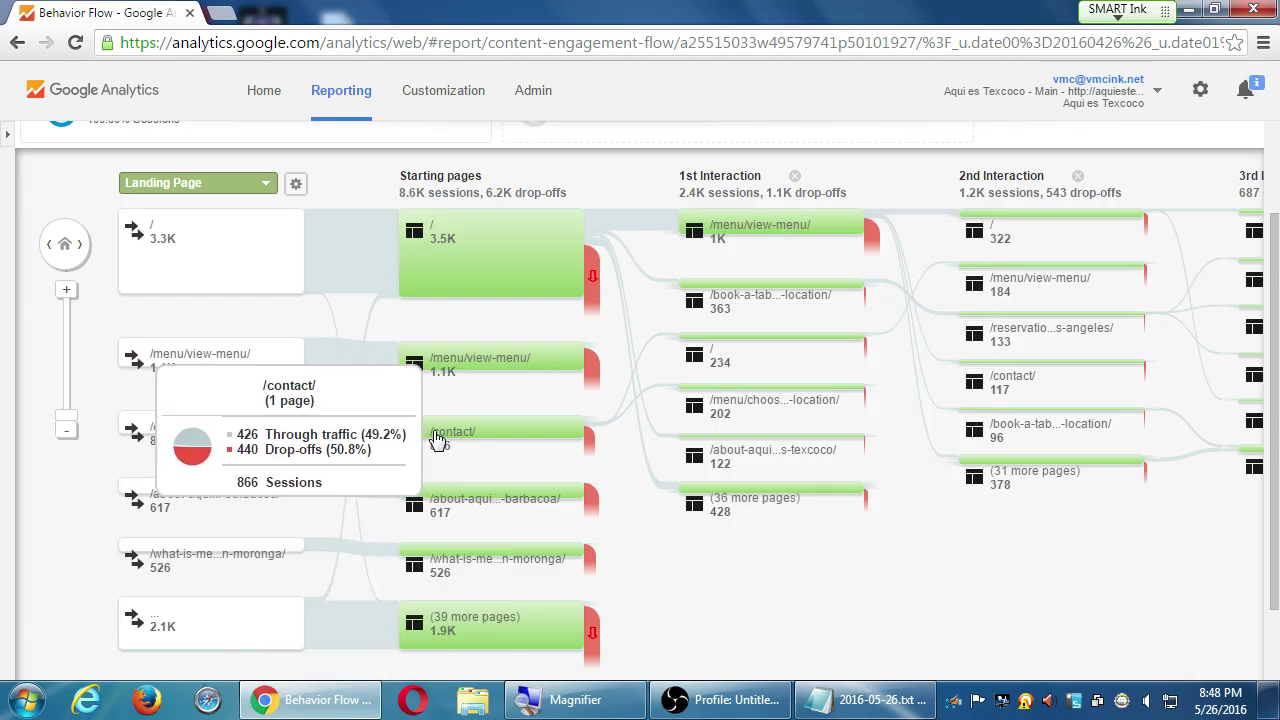
mouse_move(512, 444)
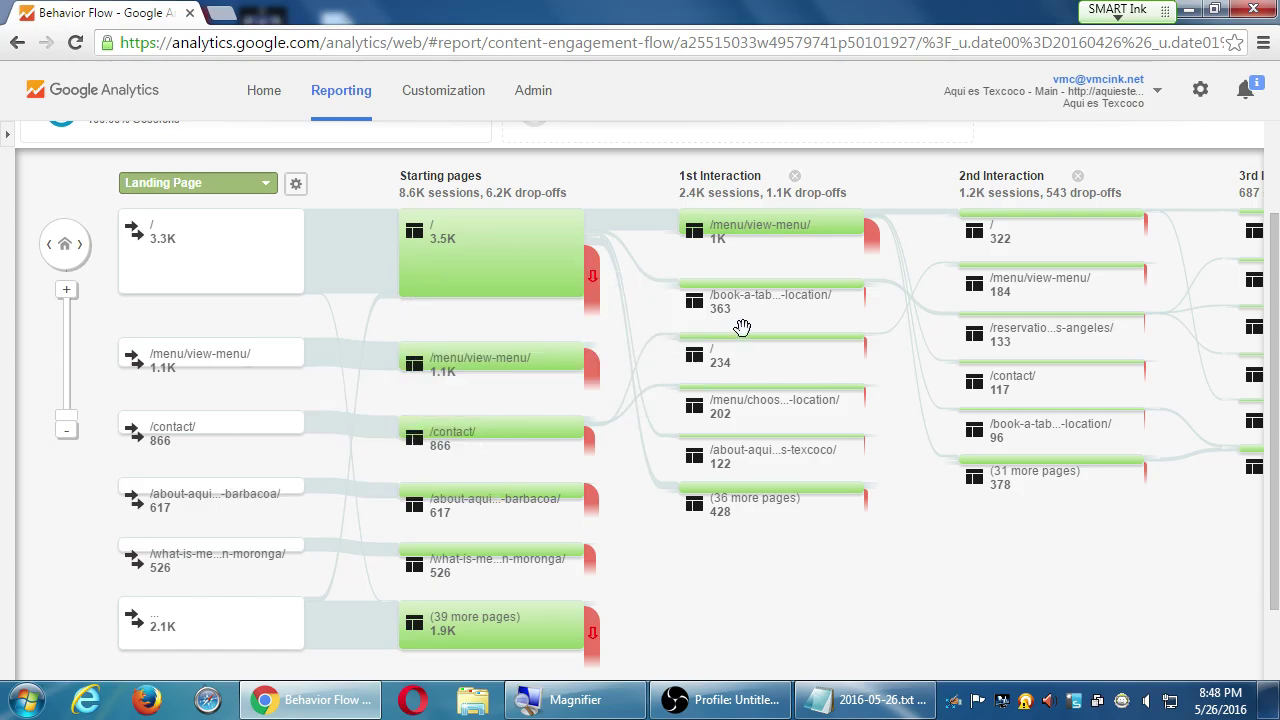
mouse_move(763, 403)
scroll(1014, 577, "down", 1)
scroll(478, 441, "up", 3)
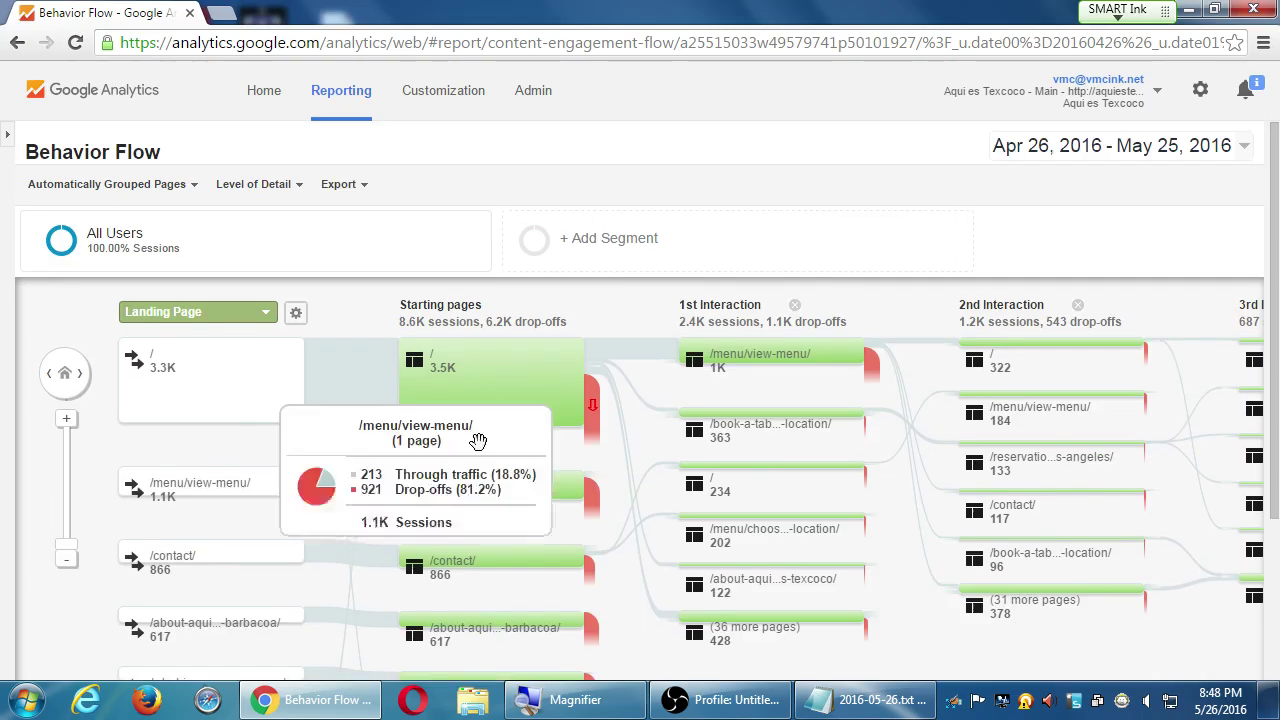
Step: View the Behavior Flow through the 3rd Interaction column and return to the Landing Page column
left_click(85, 373)
left_click(83, 375)
left_click(80, 378)
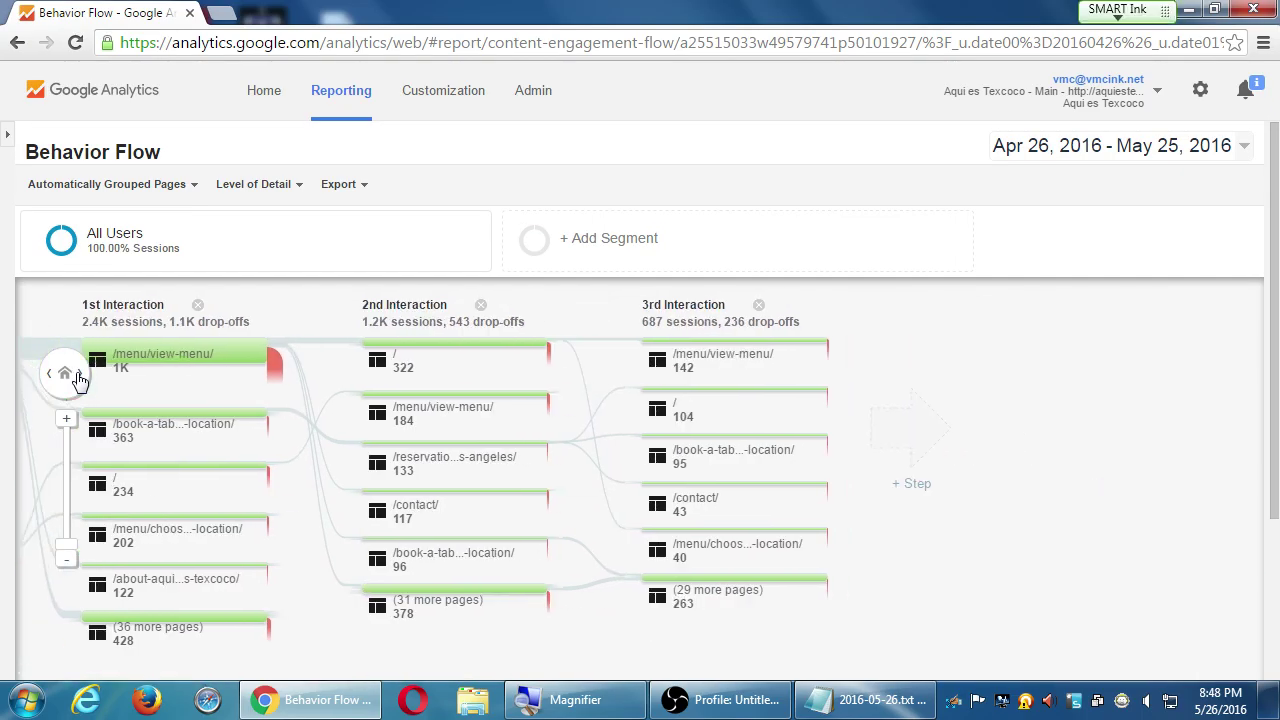
mouse_move(97, 355)
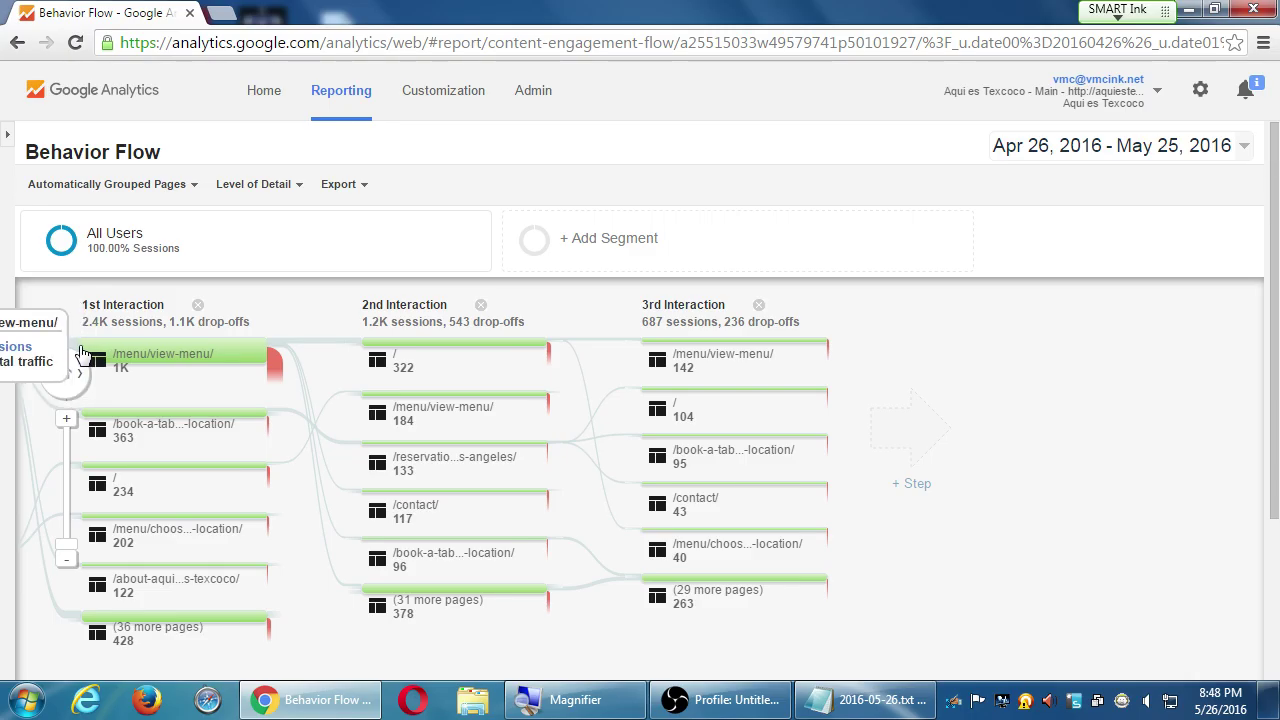
left_click(55, 380)
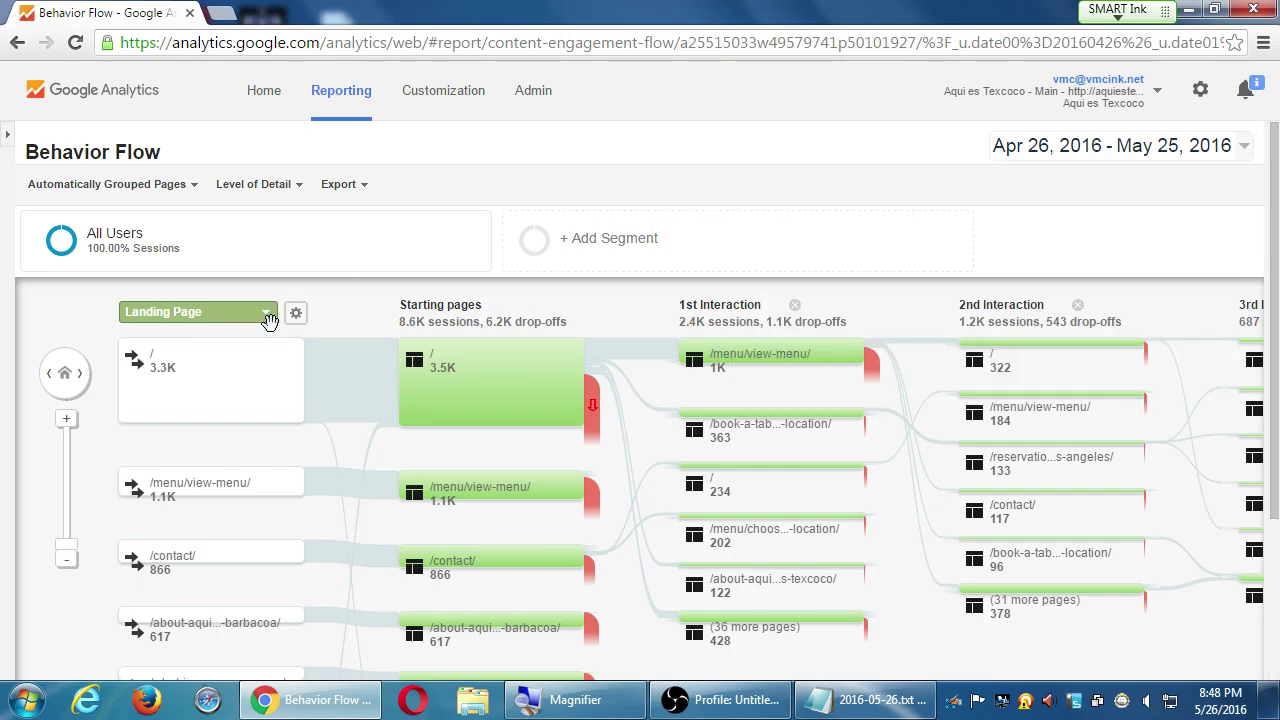
Step: Examine the home page's through traffic and drop-offs in the Starting pages column, enlarging the flow one level and reducing it again
mouse_move(1253, 410)
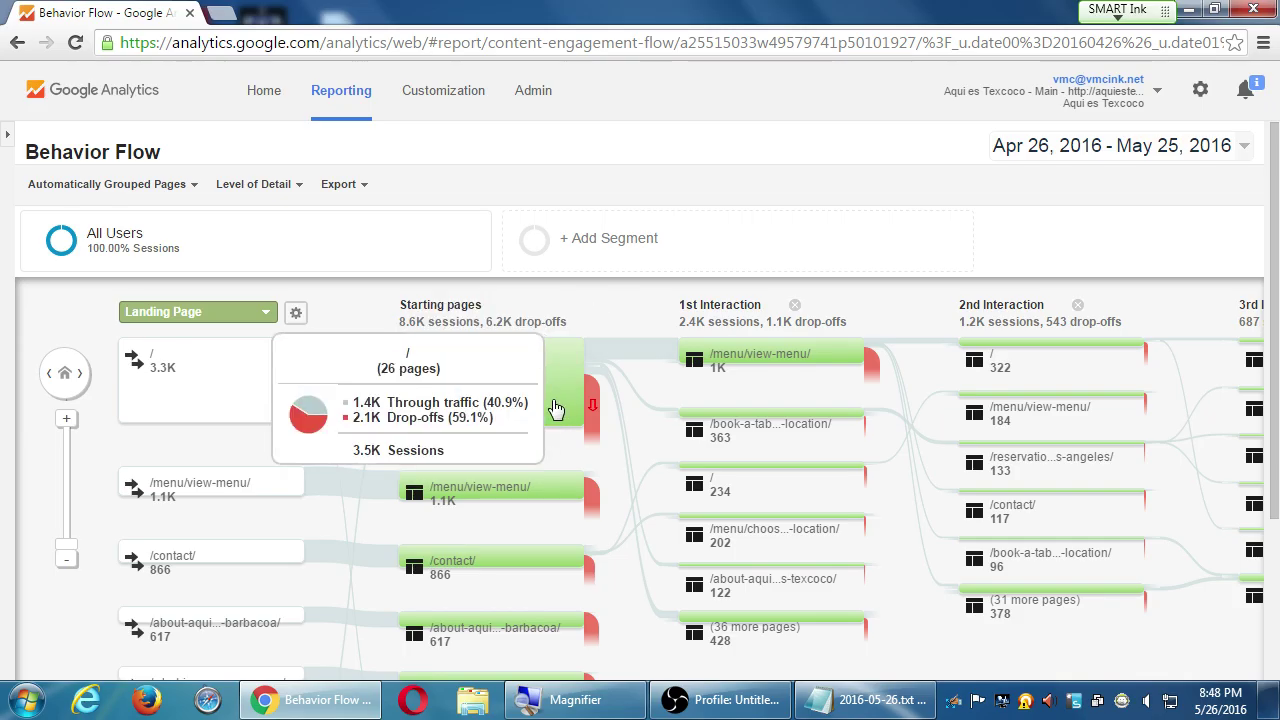
mouse_move(427, 390)
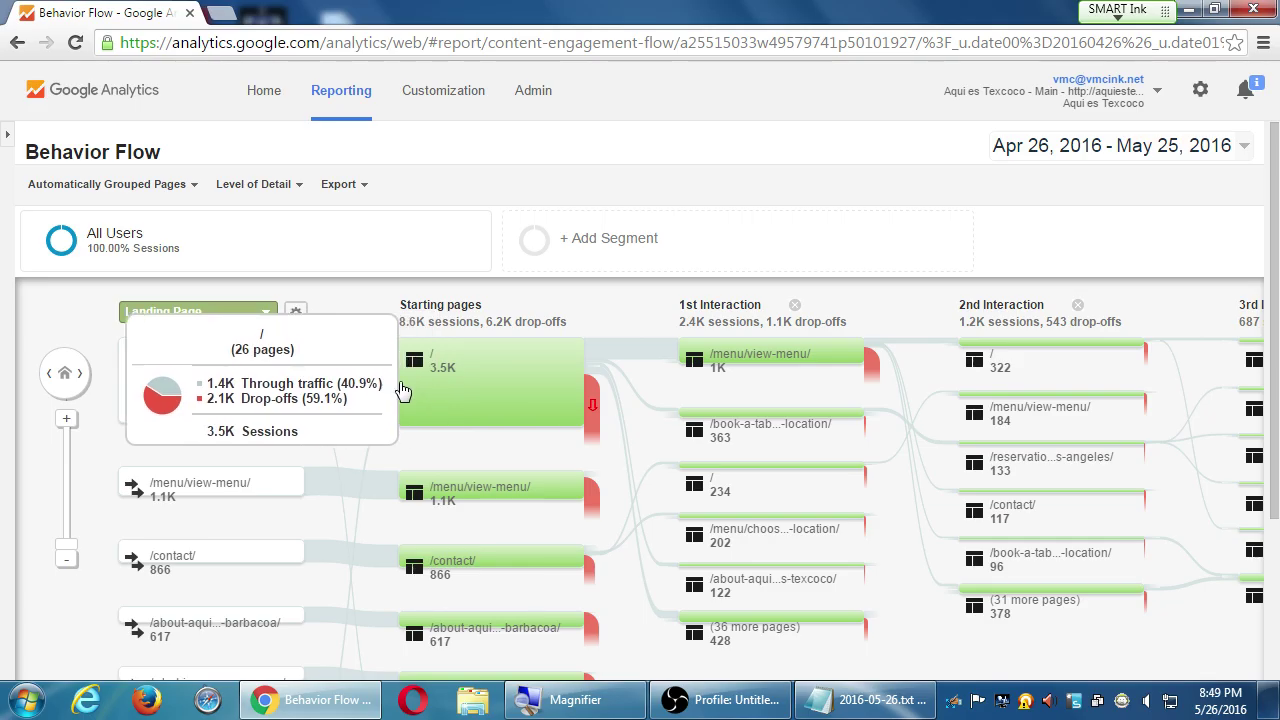
left_click(66, 420)
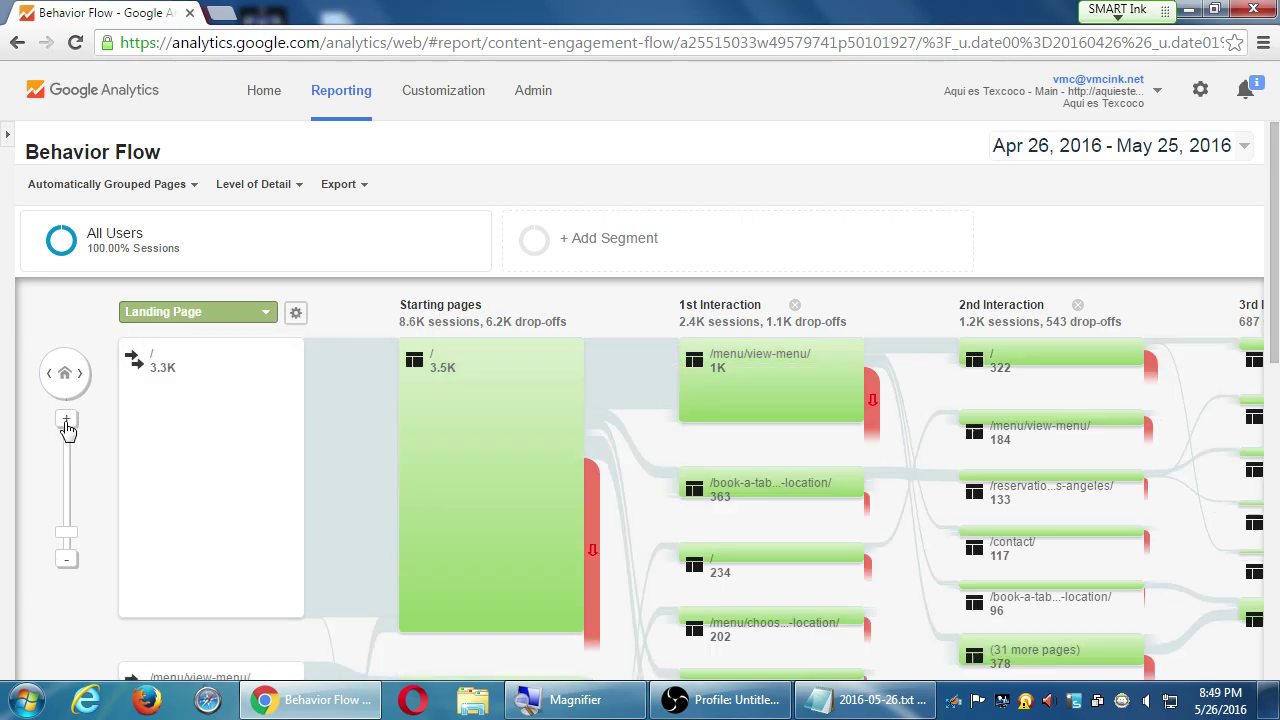
left_click(73, 567)
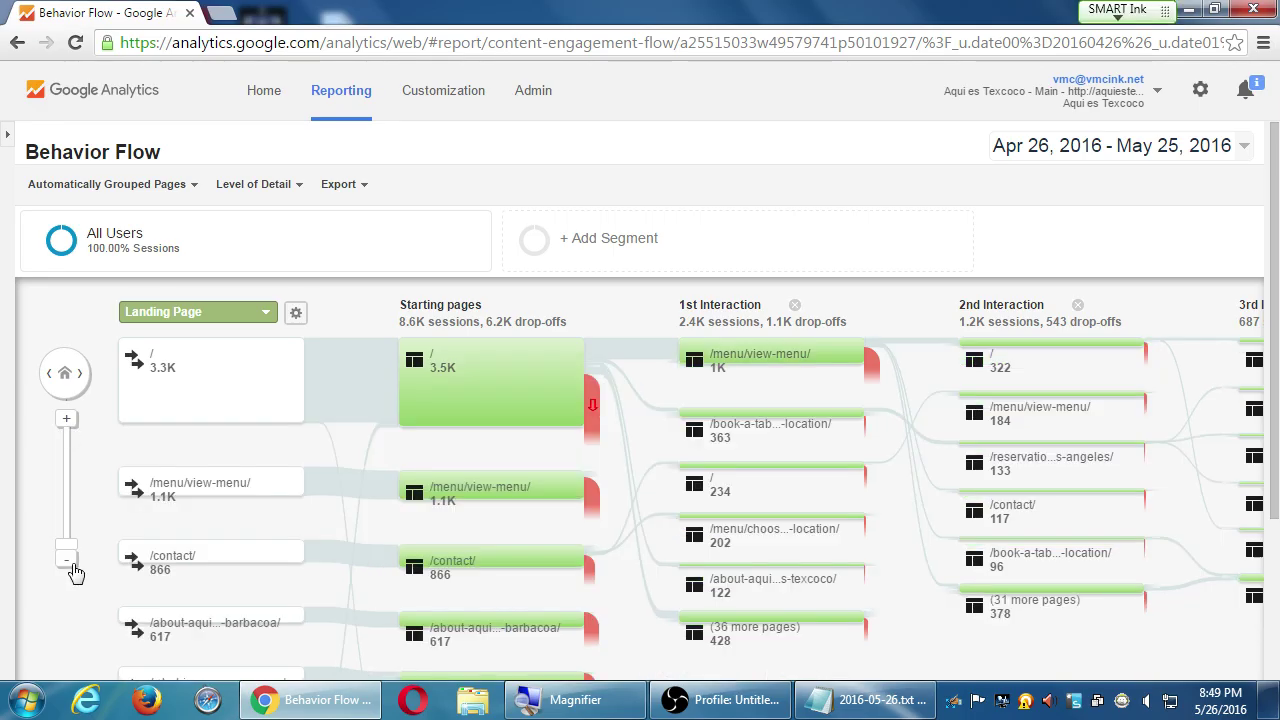
Step: Show the report navigation sidebar again and view the Search Terms report under Site Search
left_click(7, 138)
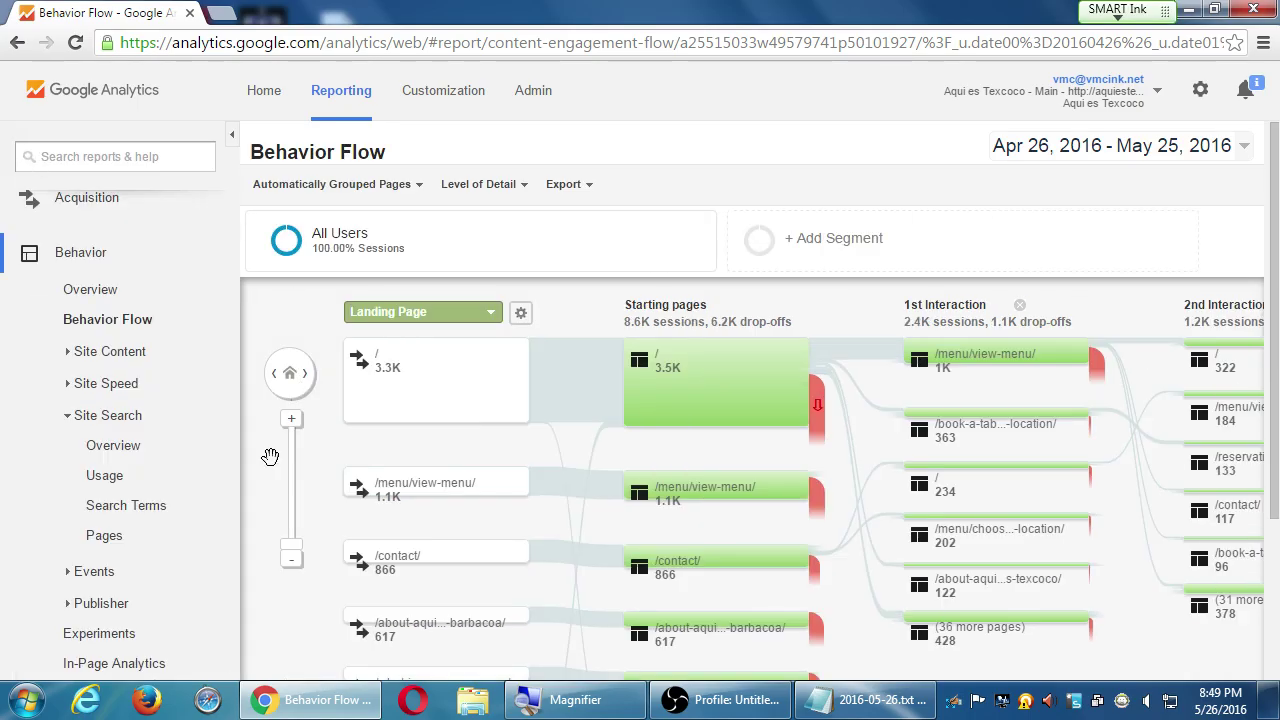
left_click(128, 506)
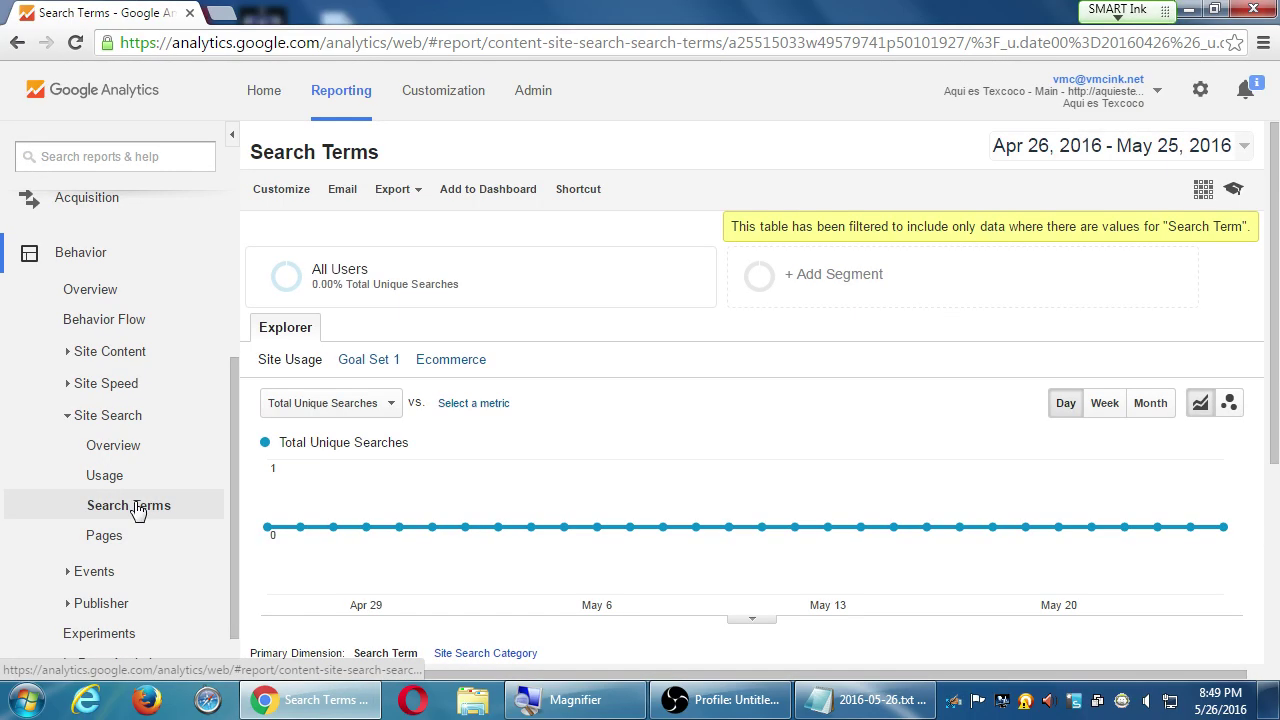
scroll(378, 523, "down", 3)
scroll(378, 523, "up", 3)
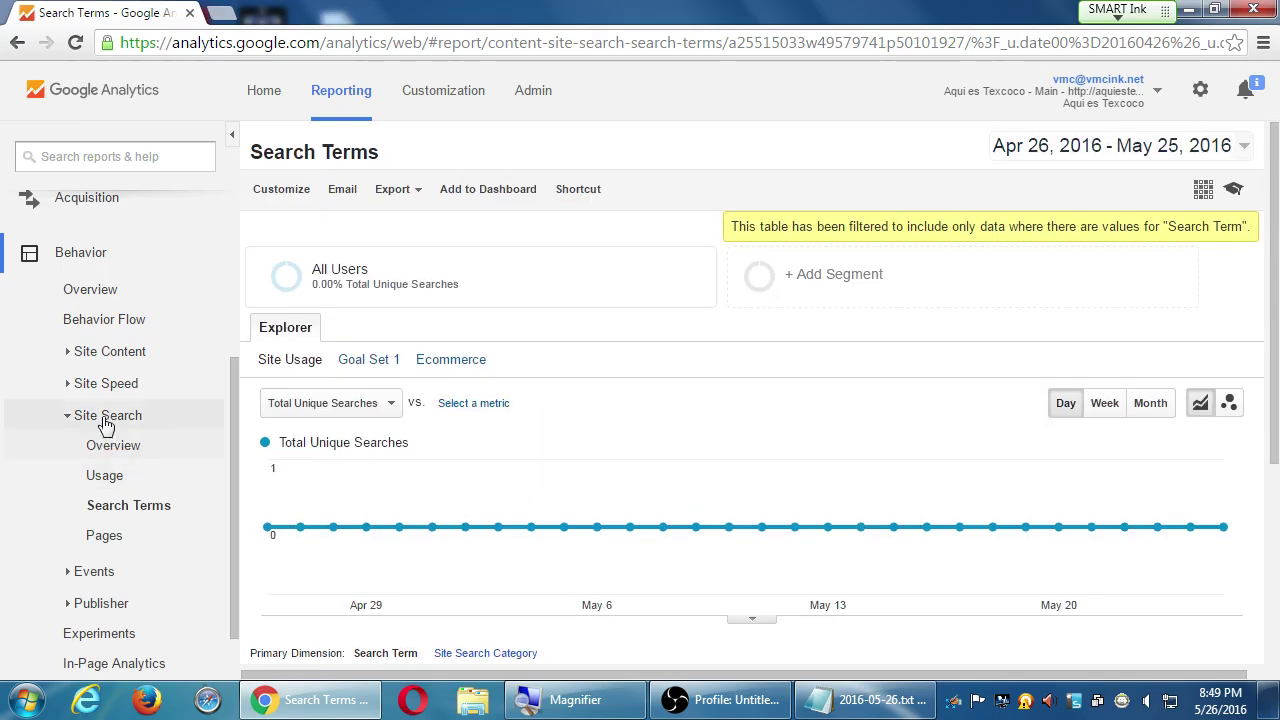
Step: Collapse the Behavior reports and open the Goals Overview report under Conversions
left_click(110, 416)
left_click(95, 318)
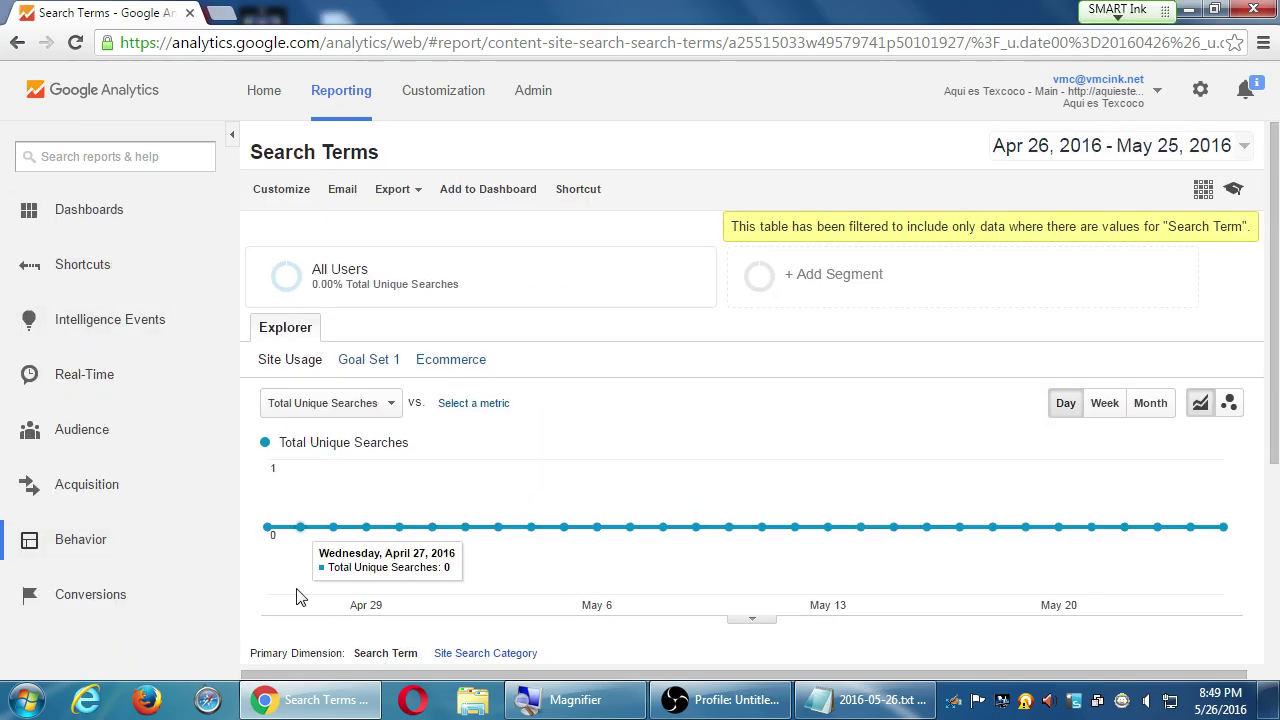
left_click(128, 597)
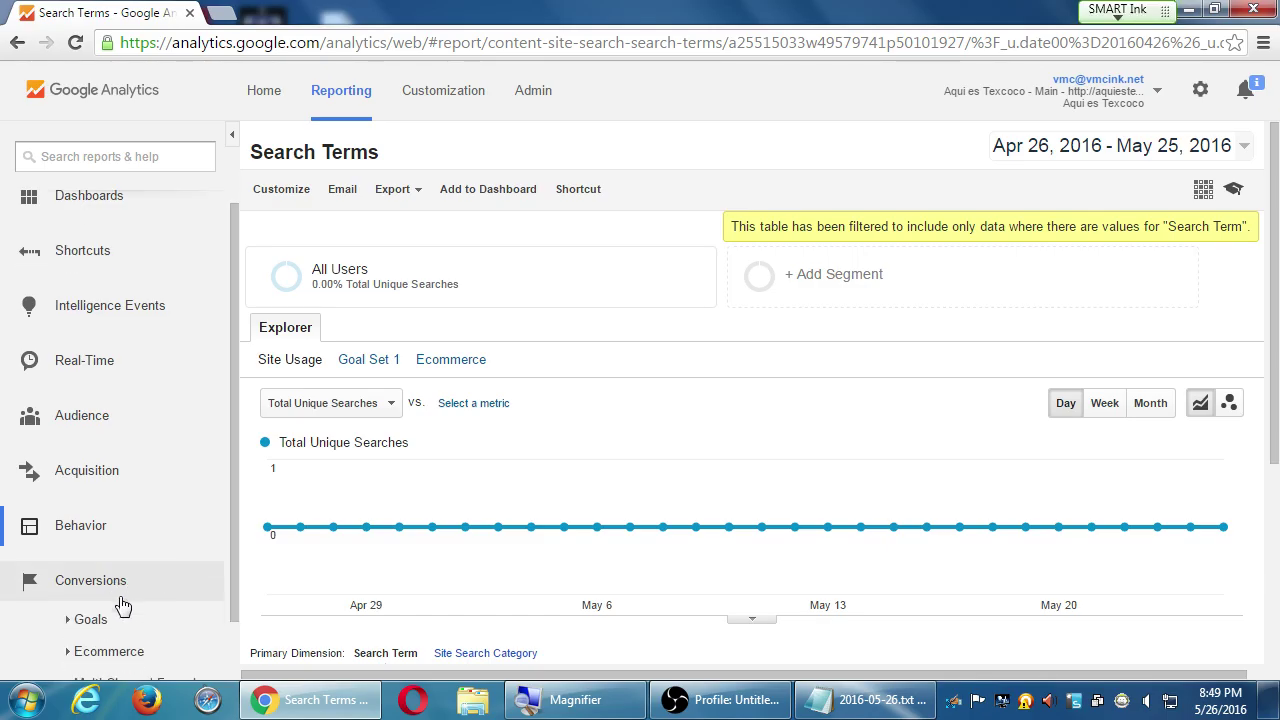
left_click(91, 555)
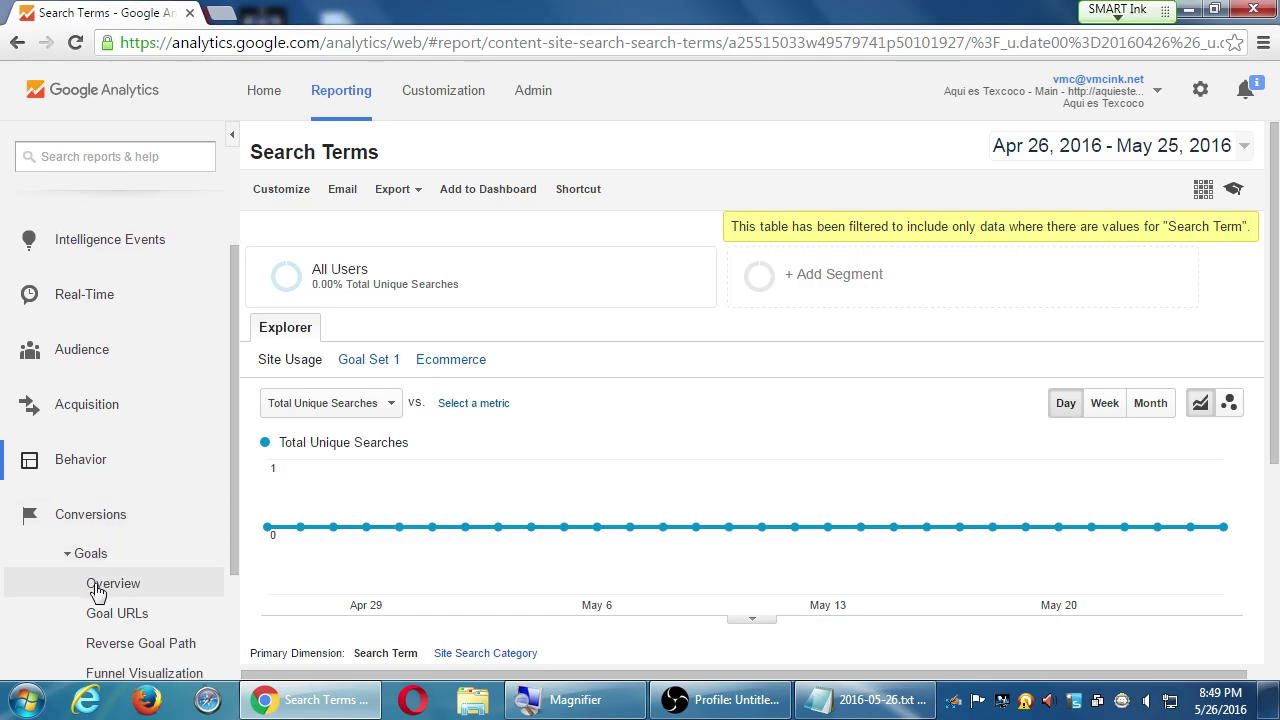
left_click(100, 590)
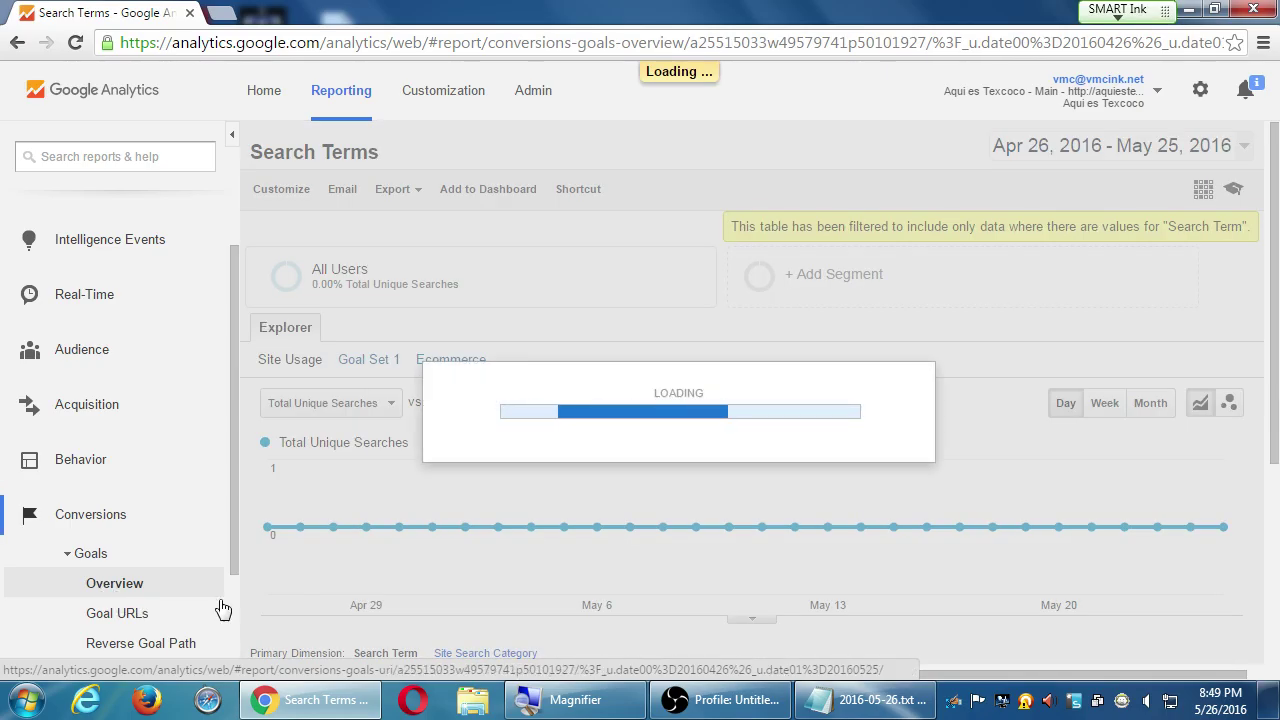
Step: Examine the Goals Overview's daily completions chart, goal metrics and Goal Completion Location table
scroll(218, 573, "down", 3)
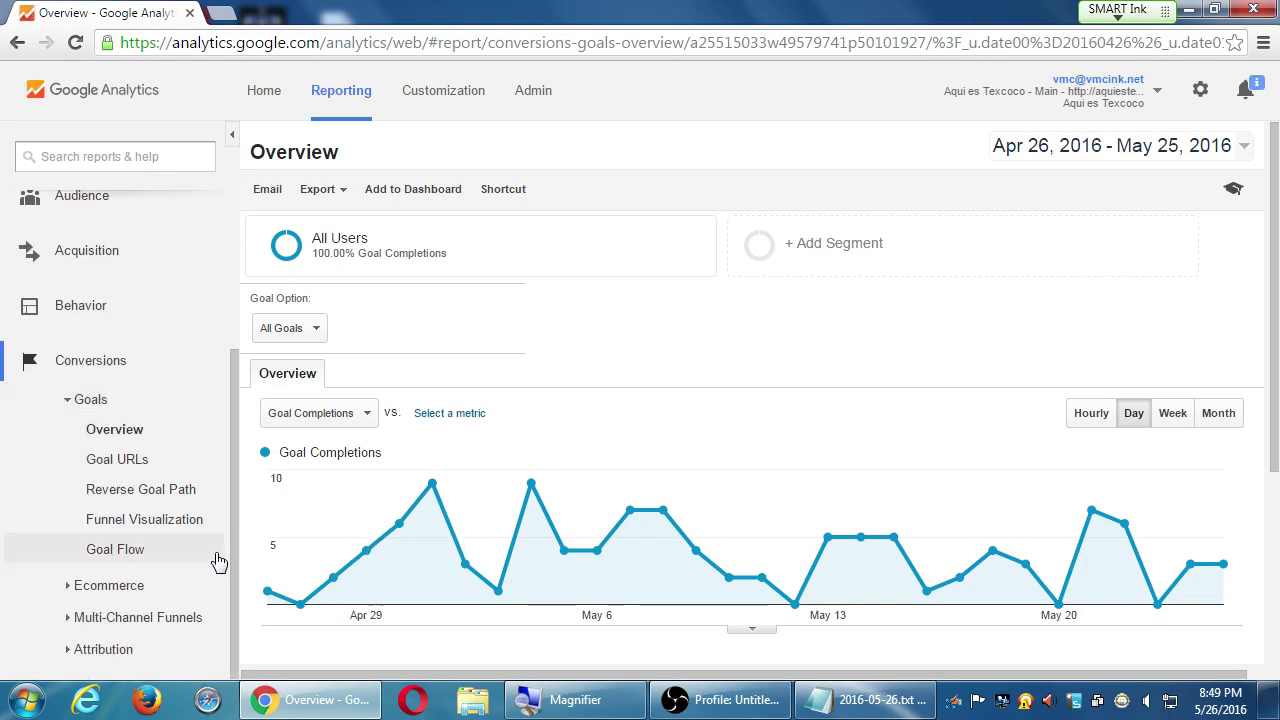
scroll(424, 600, "down", 3)
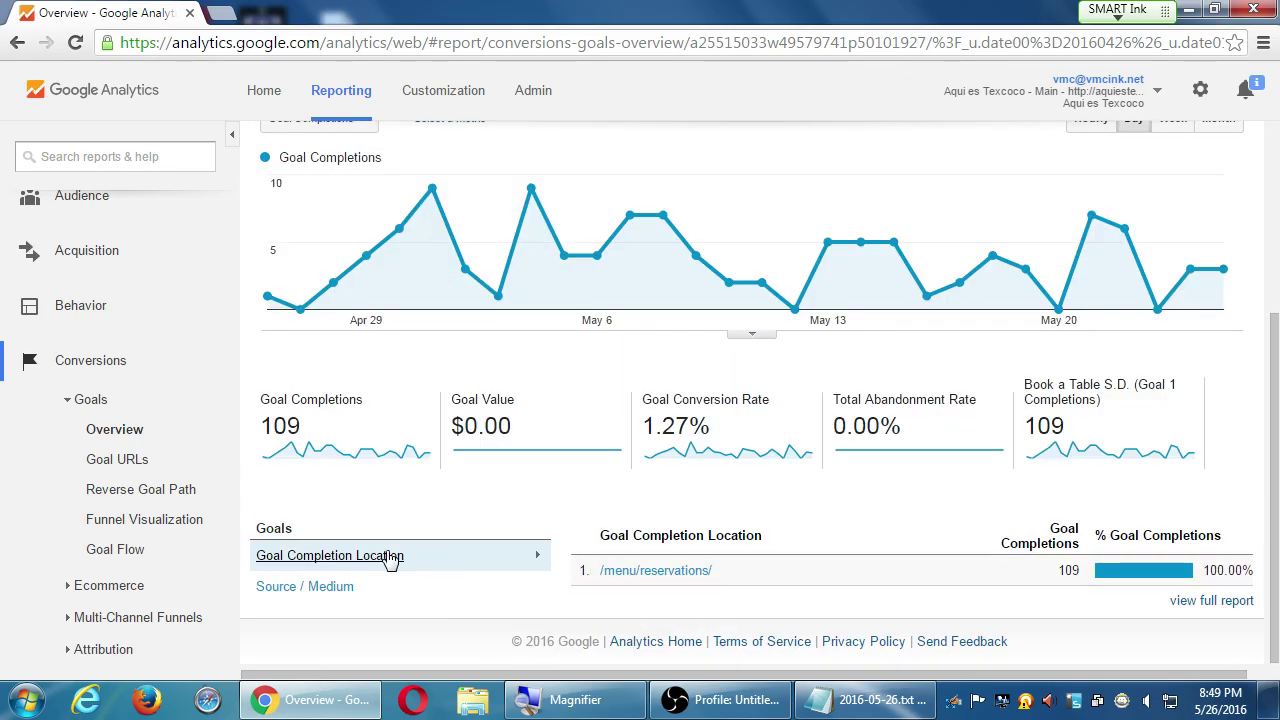
scroll(458, 573, "up", 3)
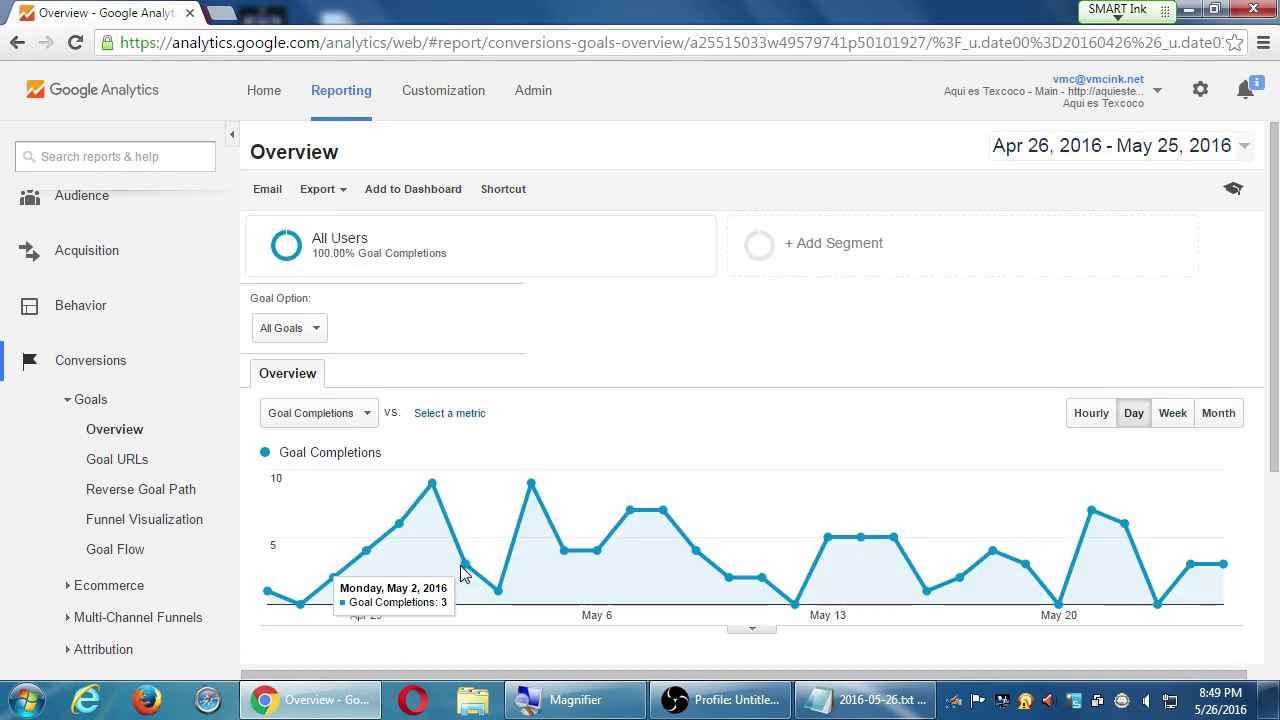
scroll(462, 573, "down", 3)
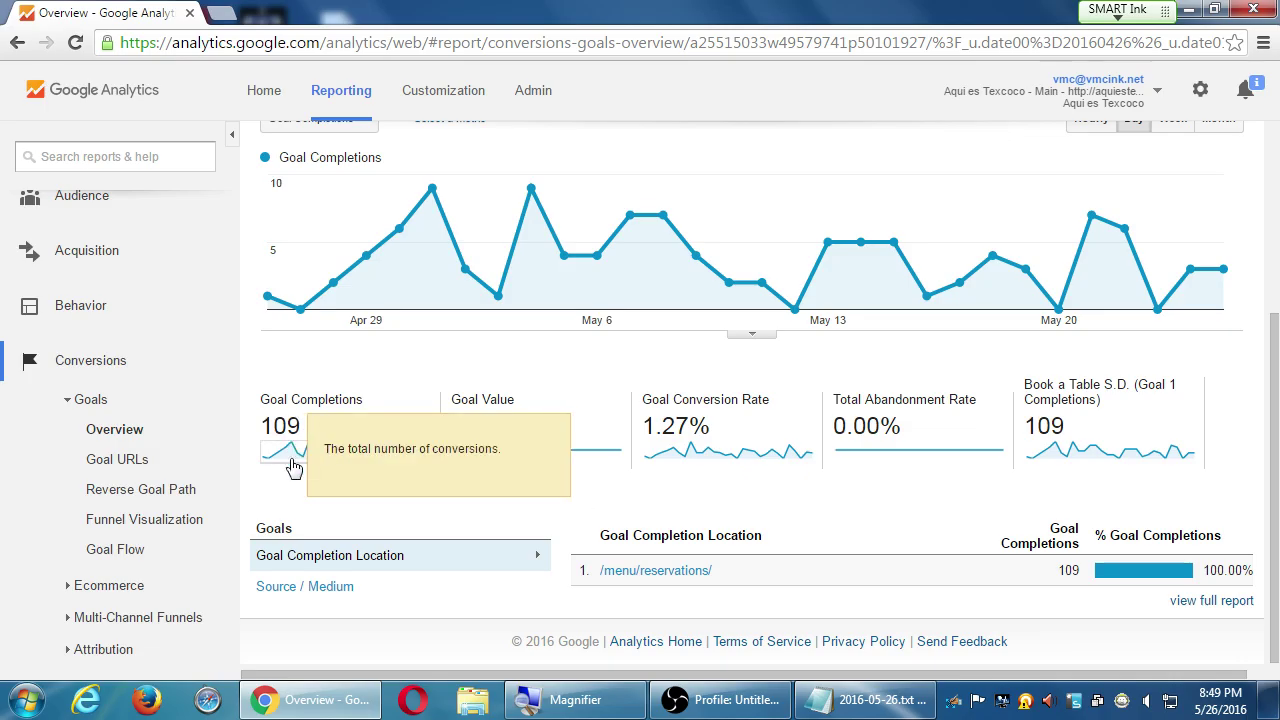
mouse_move(1125, 400)
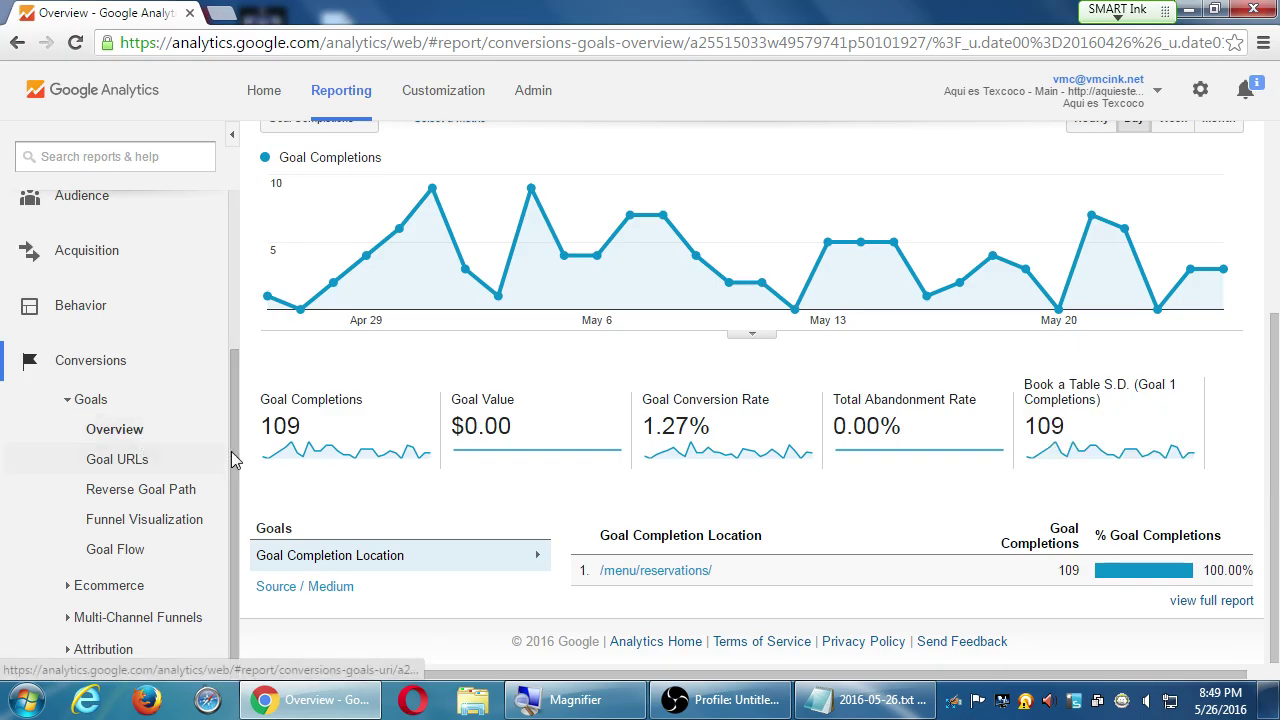
scroll(295, 452, "up", 3)
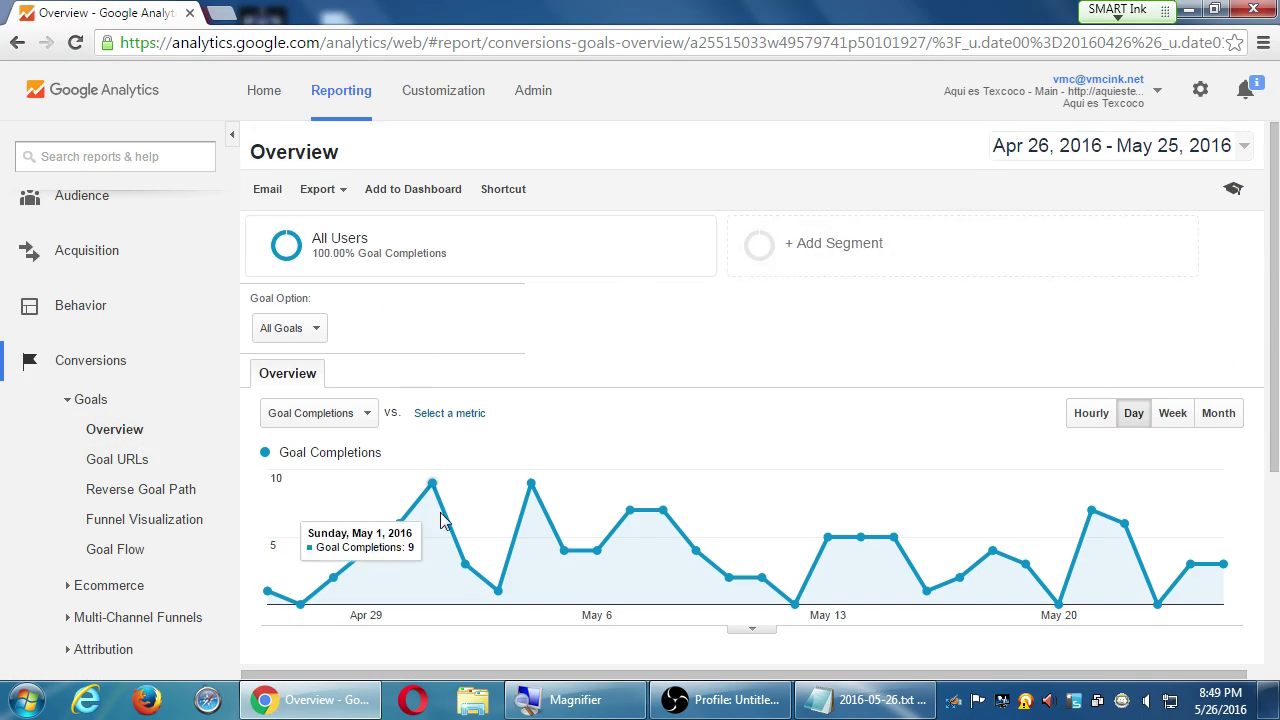
scroll(420, 530, "down", 3)
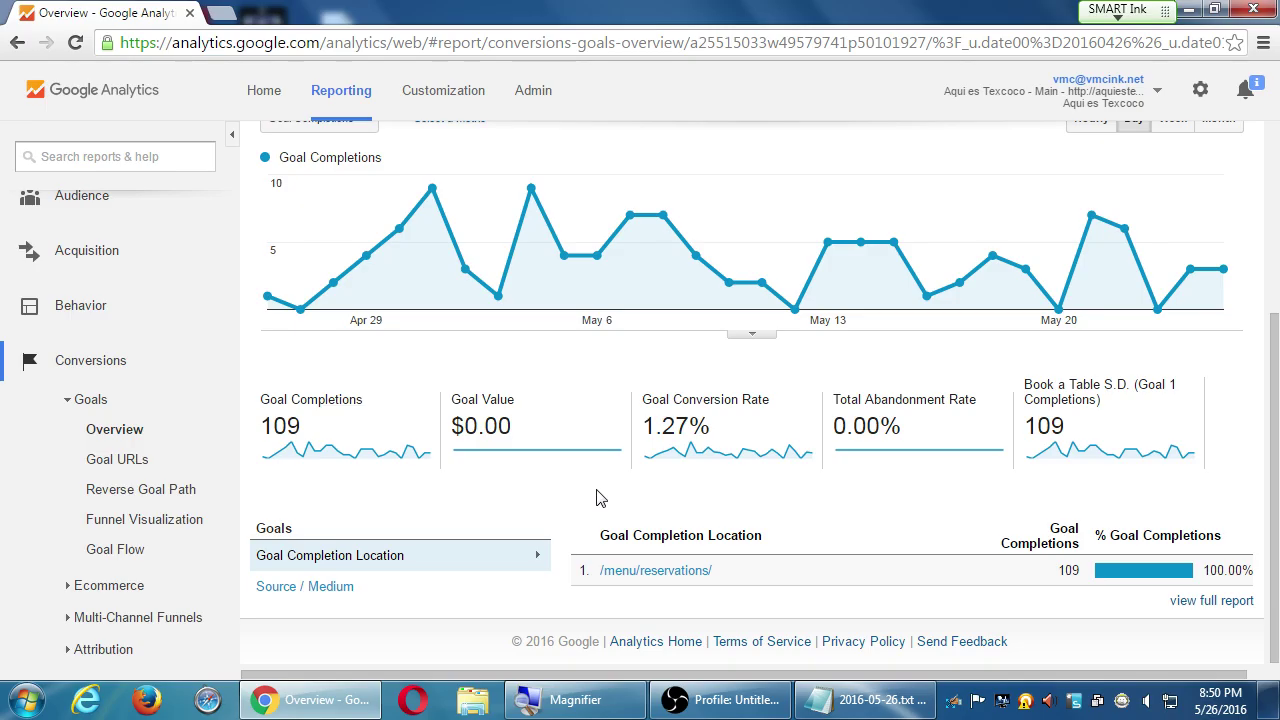
Step: Break down the goal completions by Source / Medium and review the ten listed sources
left_click(318, 591)
scroll(334, 625, "down", 3)
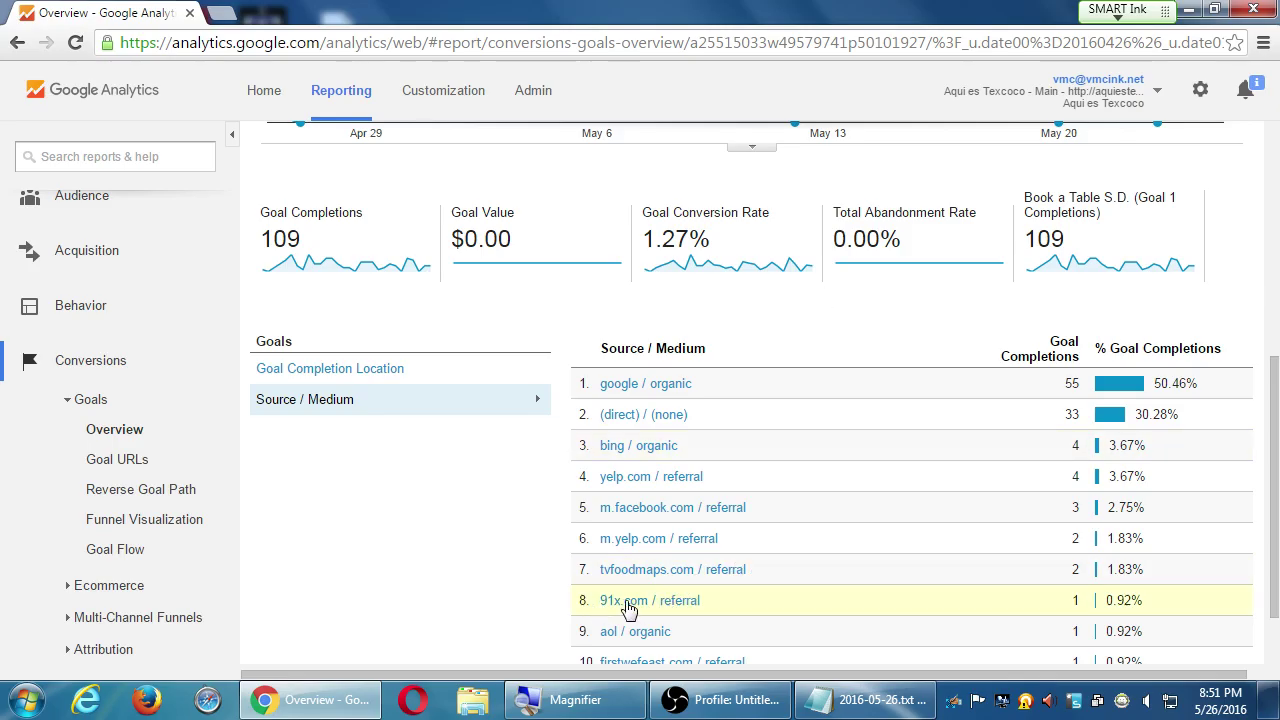
scroll(610, 615, "down", 1)
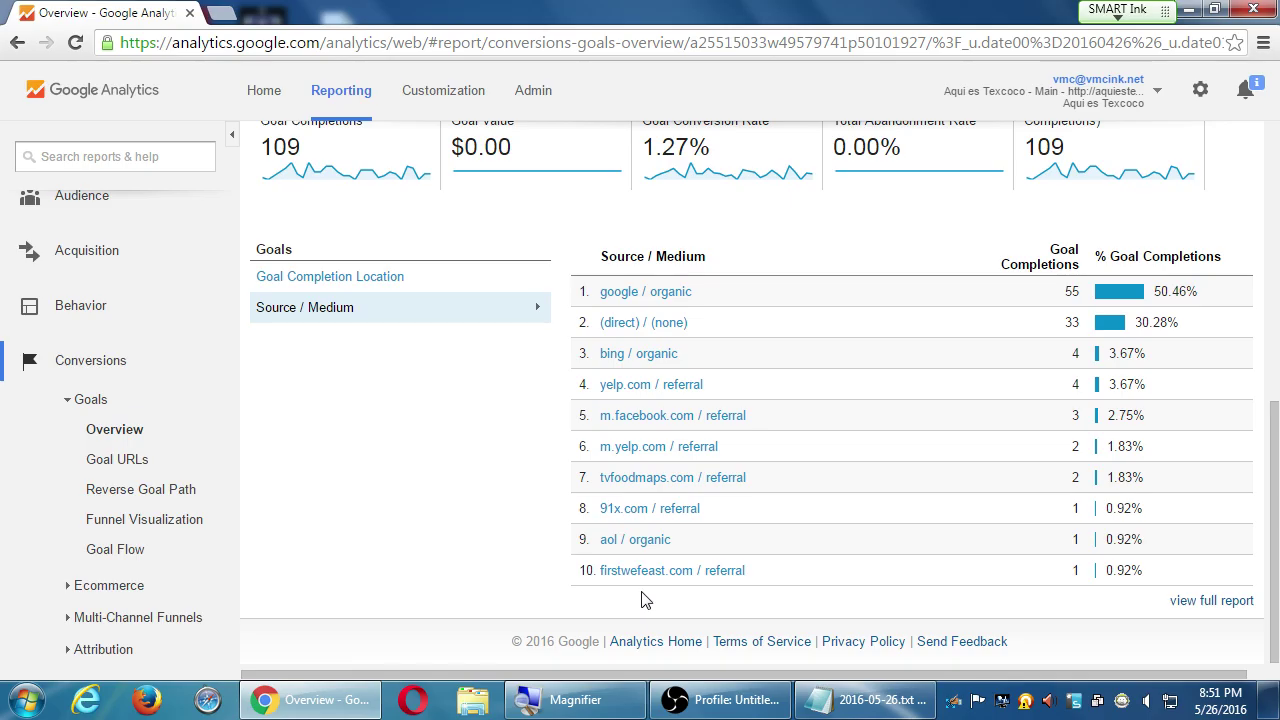
scroll(642, 598, "up", 5)
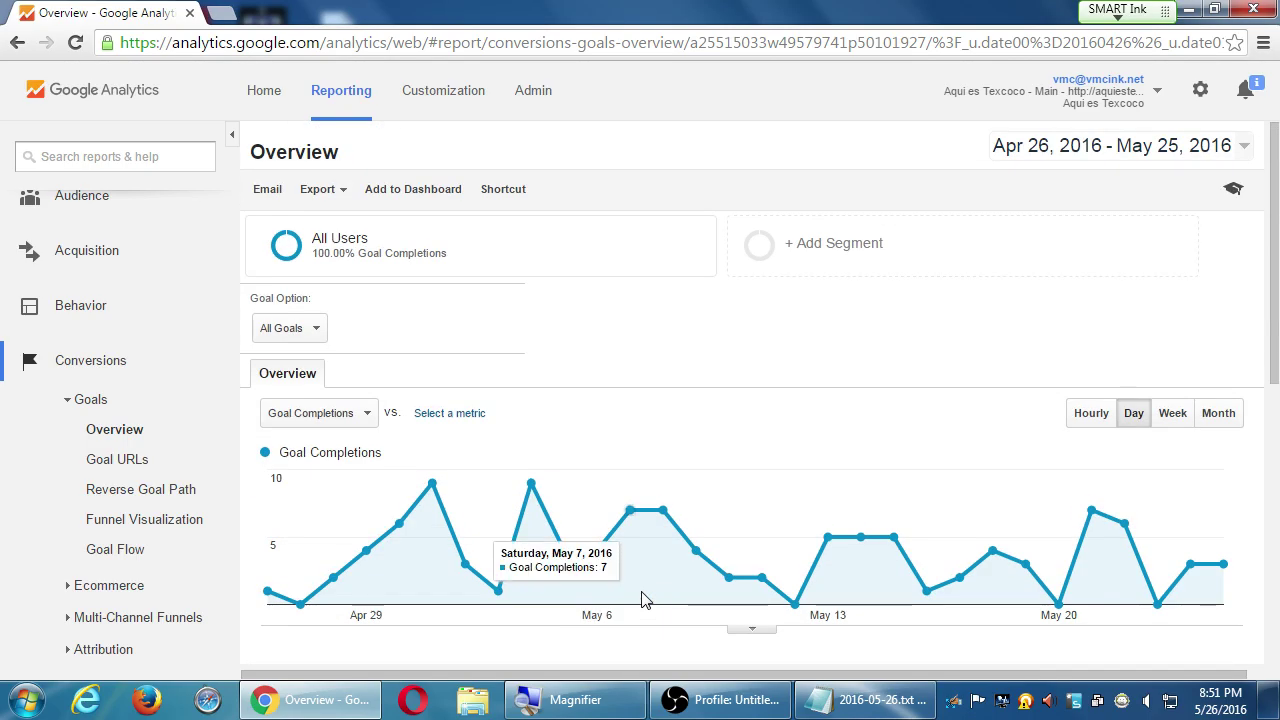
scroll(642, 598, "down", 4)
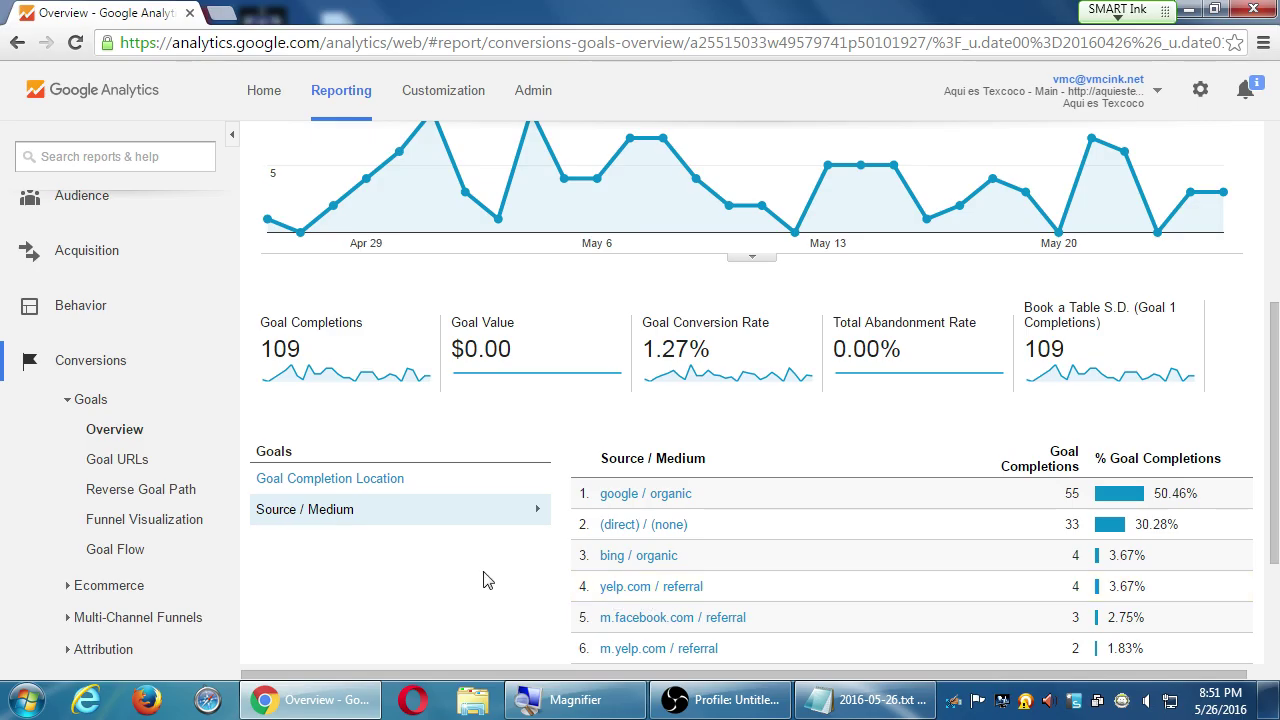
scroll(485, 580, "down", 2)
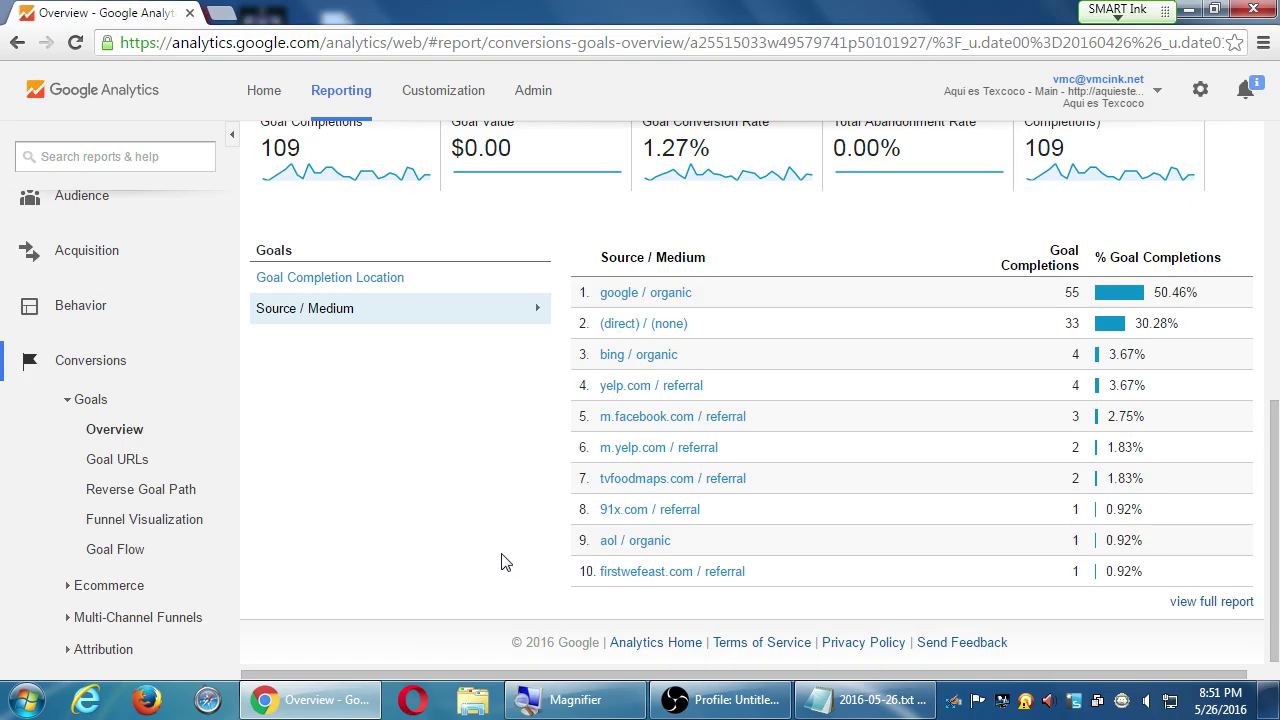
Step: View the Funnel Visualization report, and examine the Goal Flow diagram and sessions-by-source table for the Book a Table S.D. goal
left_click(160, 521)
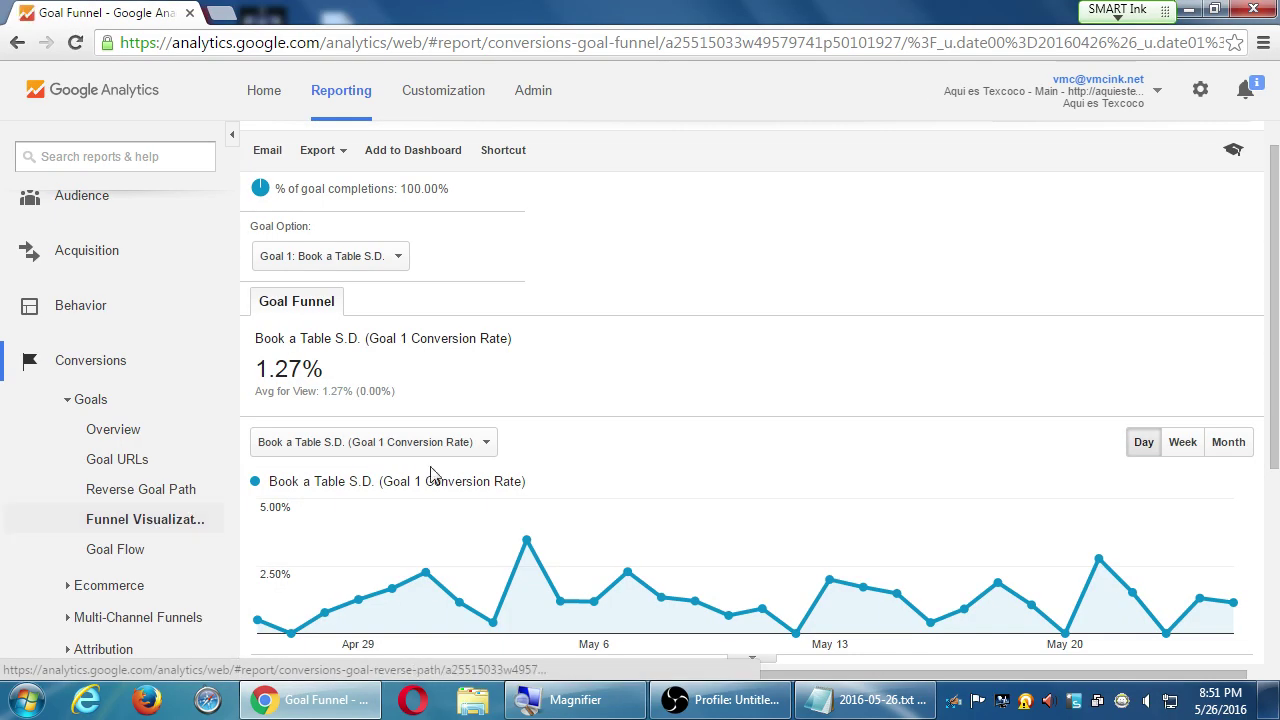
scroll(733, 408, "down", 3)
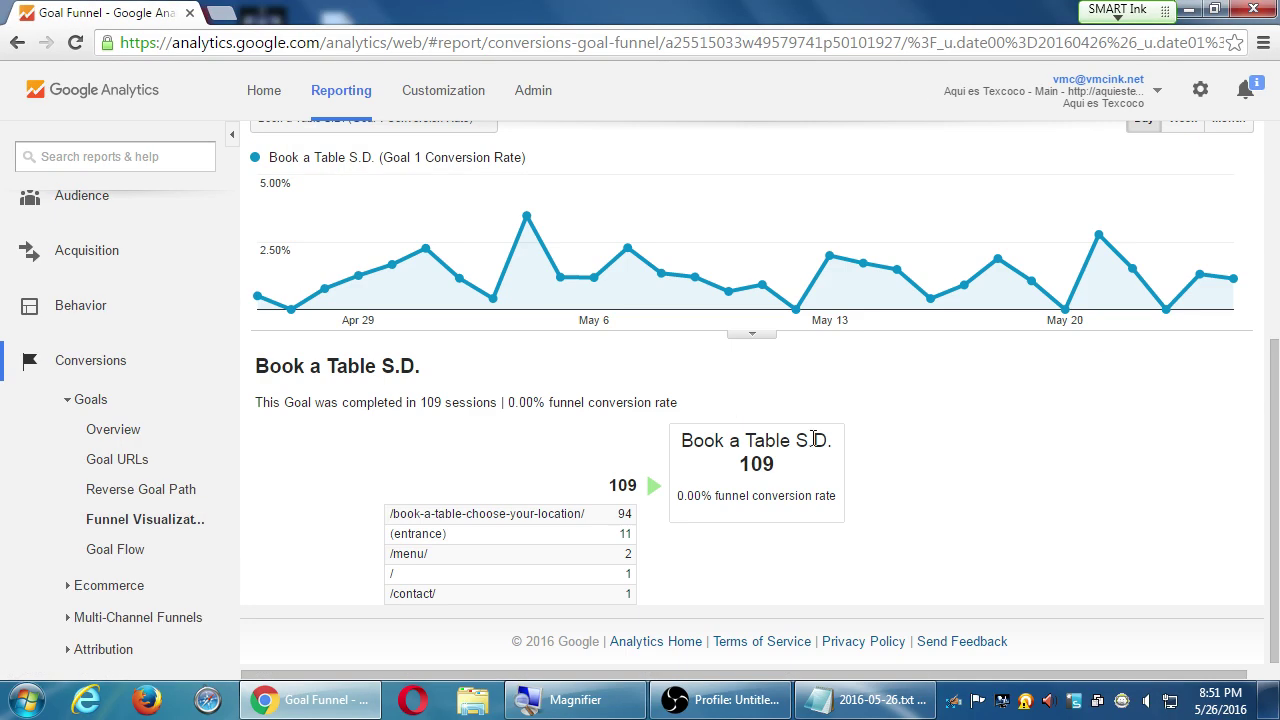
left_click(129, 550)
scroll(437, 545, "down", 5)
scroll(437, 547, "up", 1)
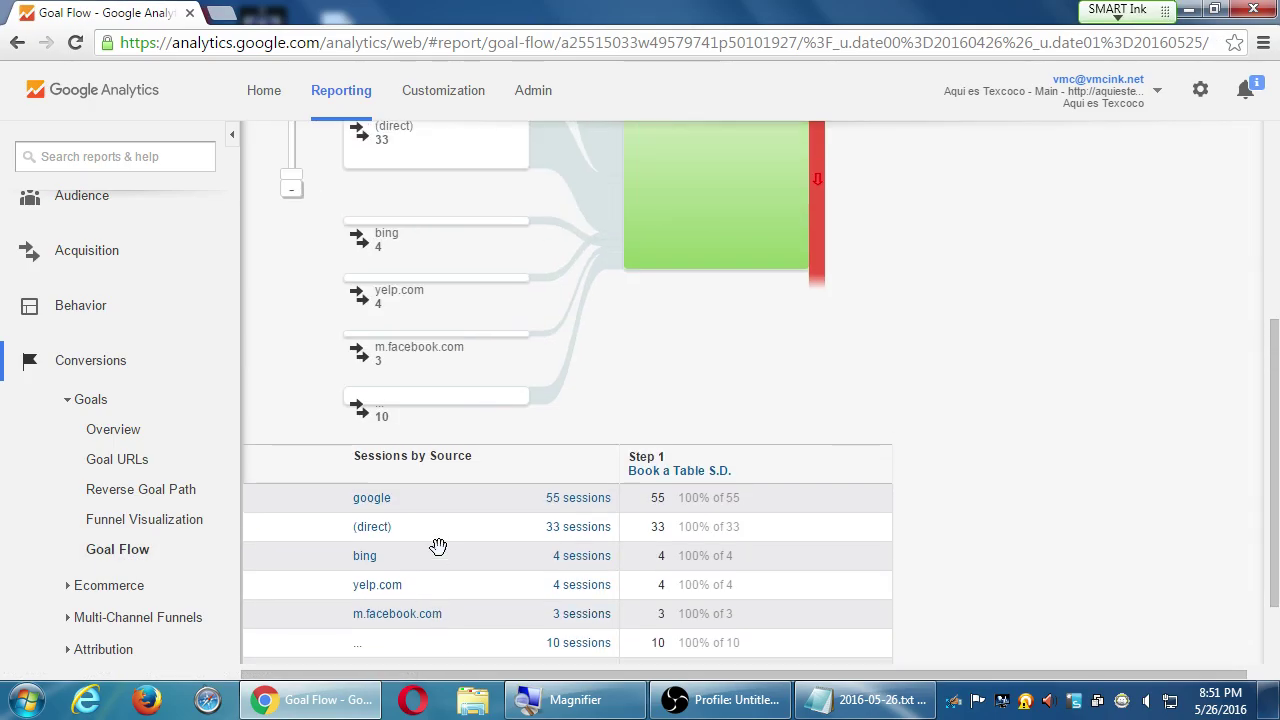
scroll(1095, 476, "up", 3)
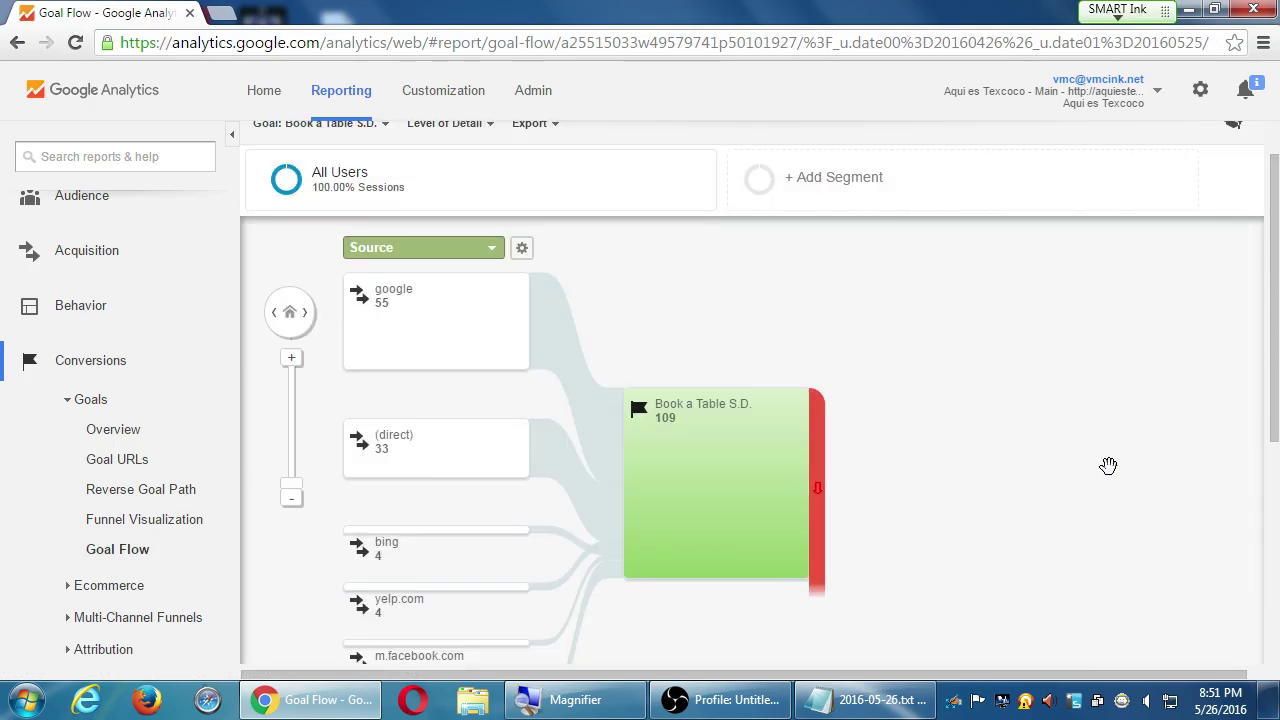
mouse_move(778, 485)
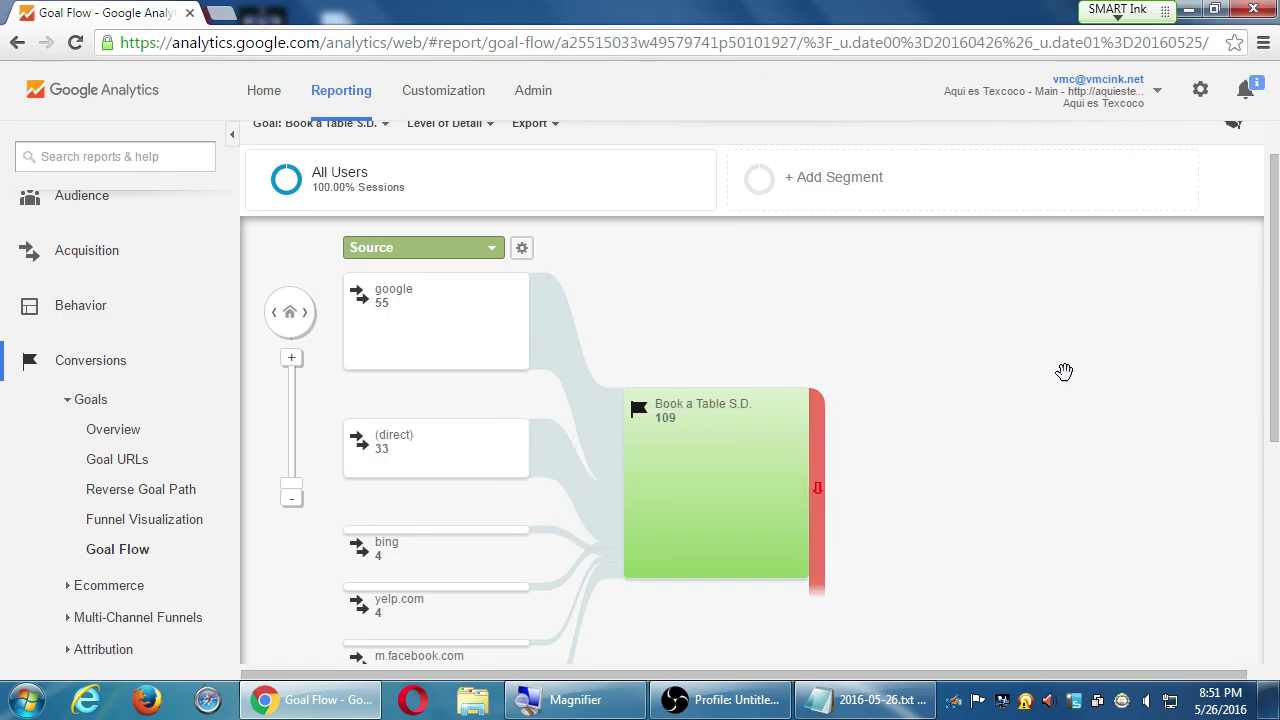
scroll(1046, 346, "down", 4)
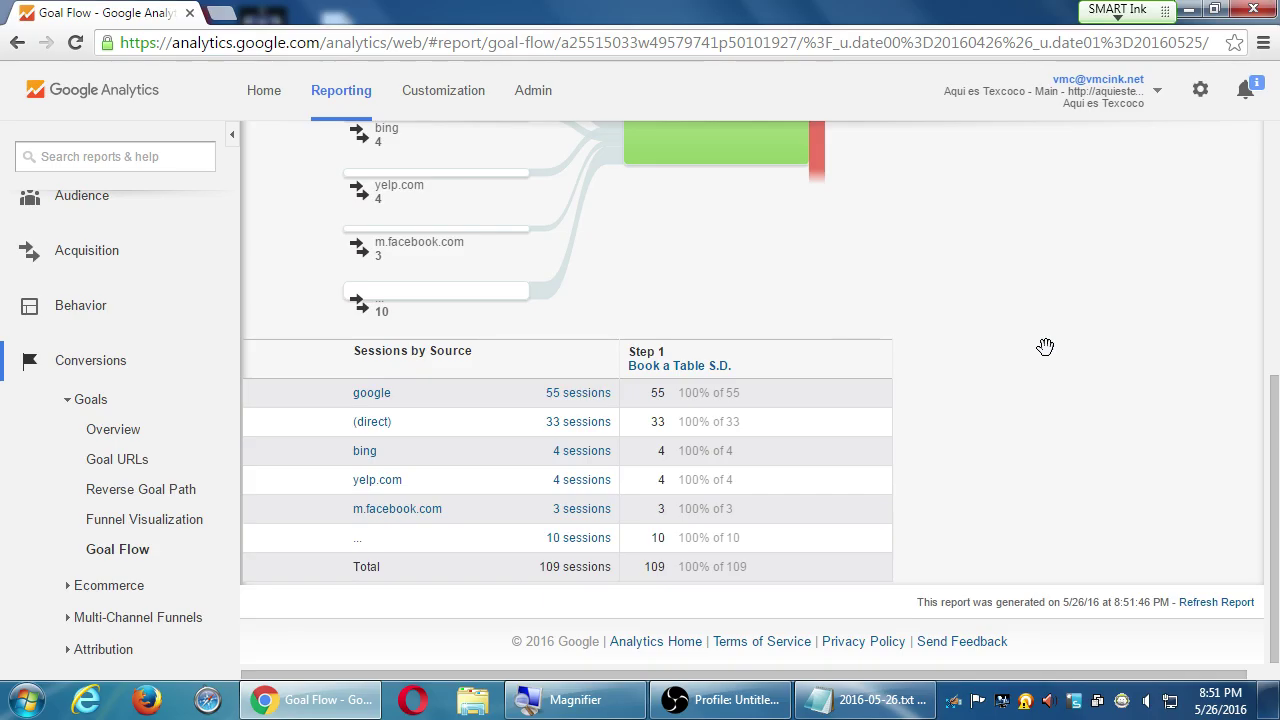
scroll(1046, 346, "up", 5)
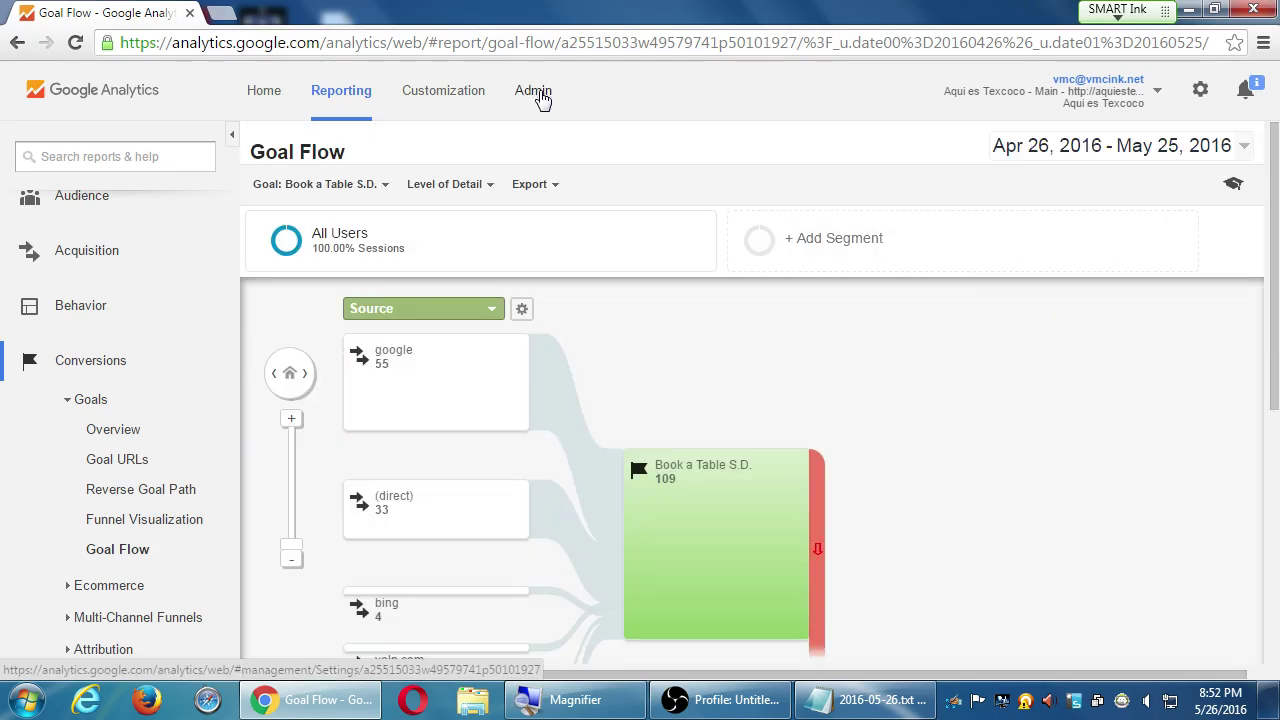
Step: Switch the administration page to the last listed Victor's Bakery account and open the goals of its All Web Site Data view
left_click(540, 93)
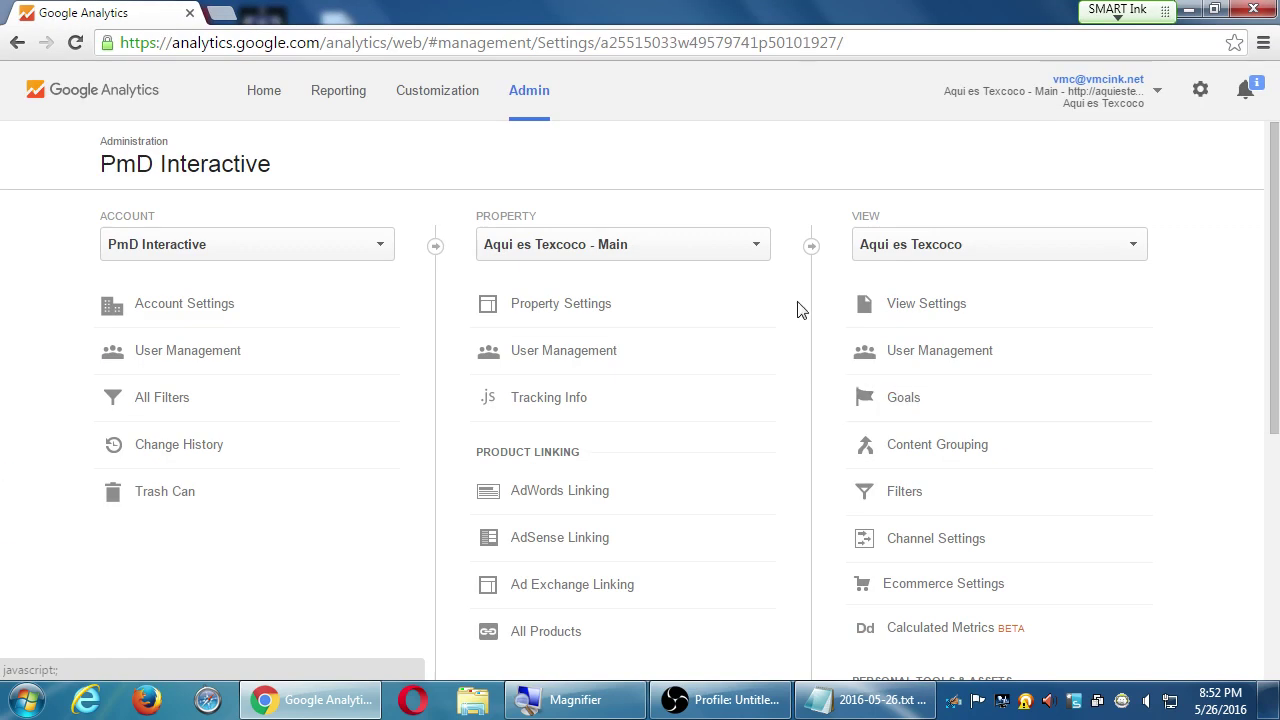
left_click(373, 246)
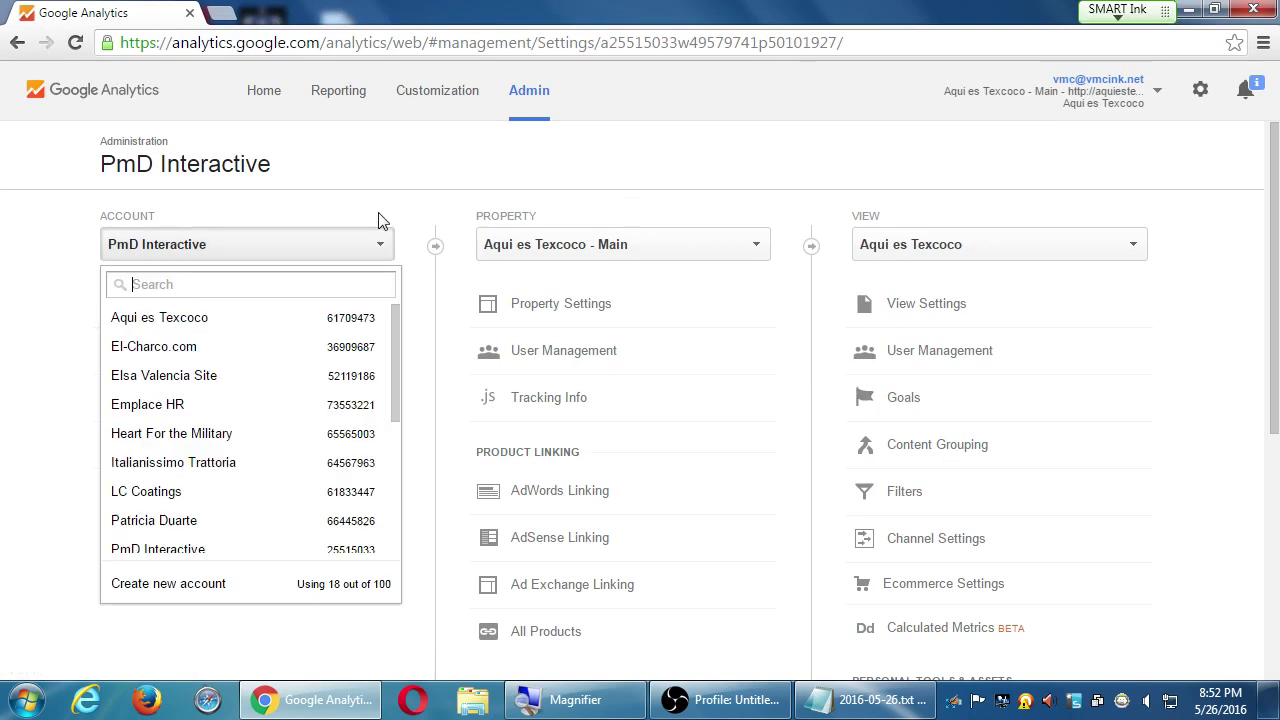
left_click(397, 520)
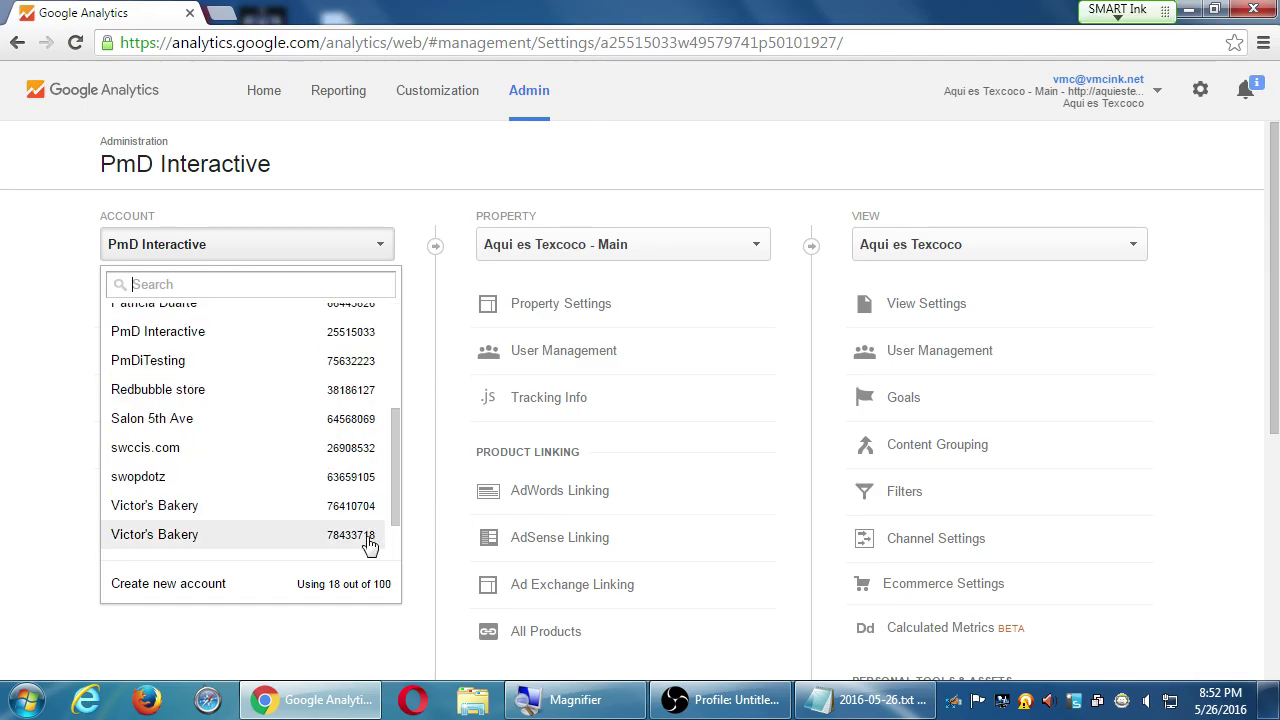
left_click(368, 538)
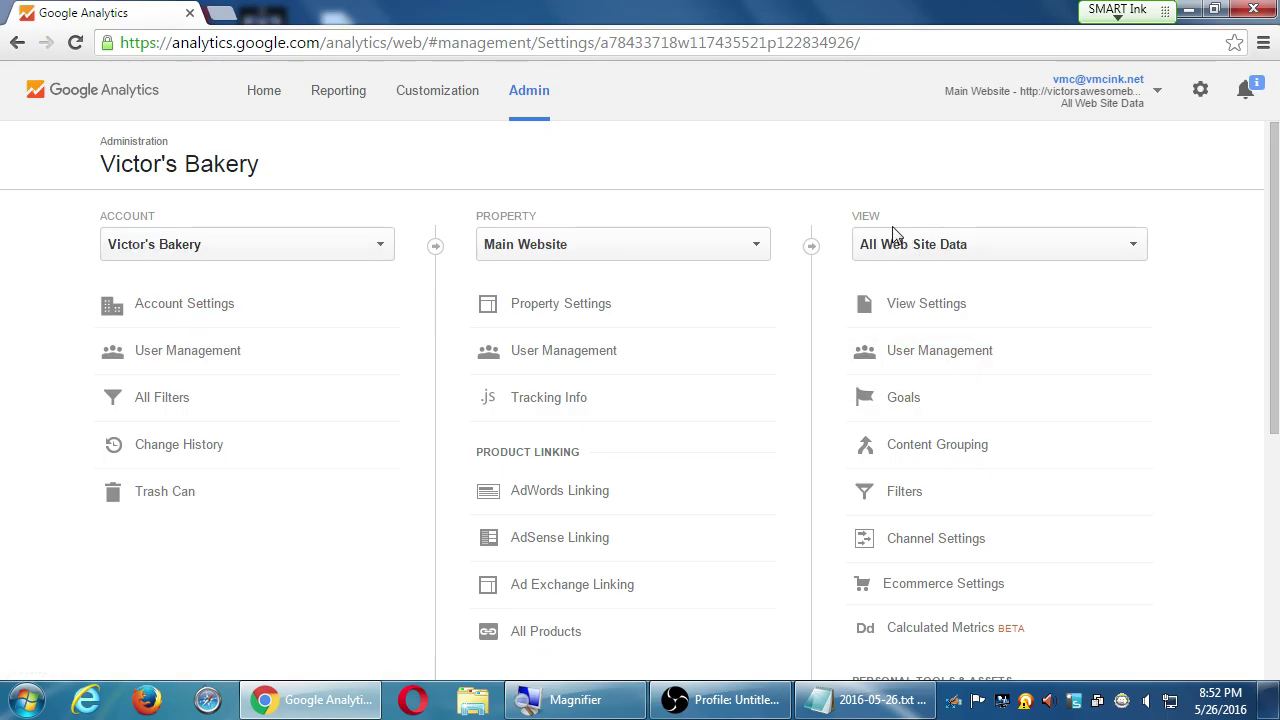
left_click(910, 412)
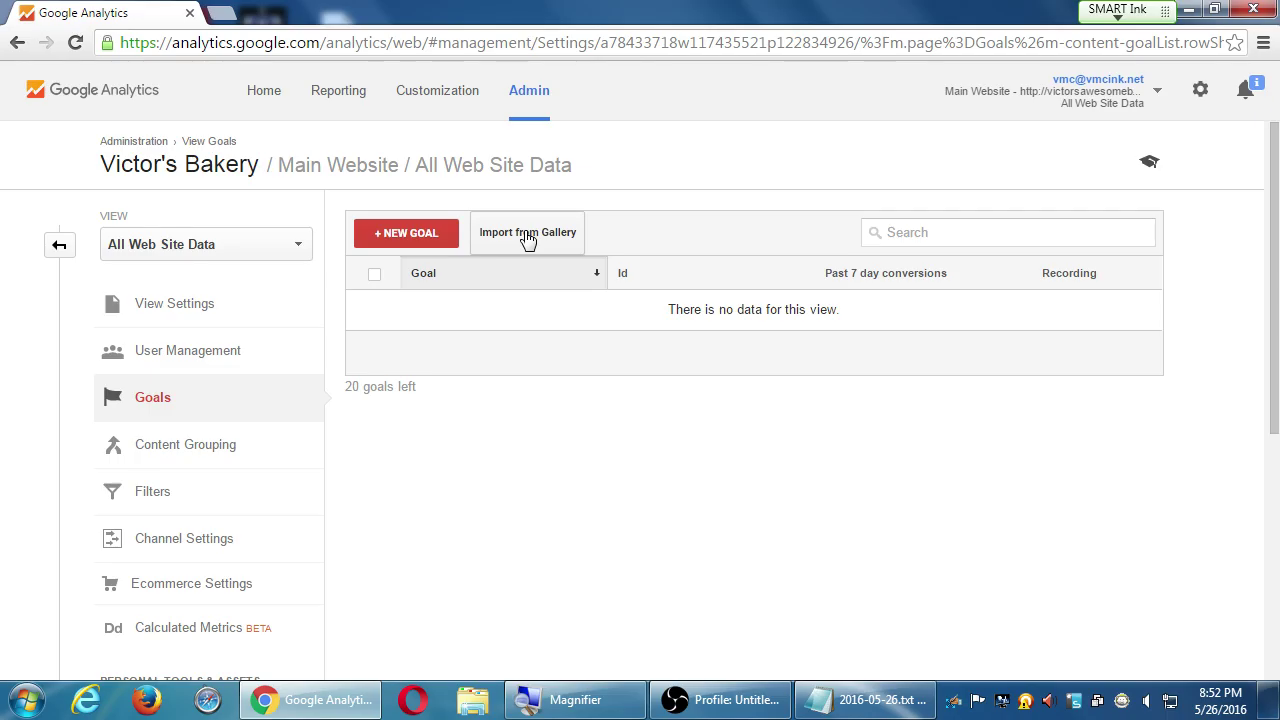
Step: Start a new goal from the template setup and name it Called the Shop, in slot Goal Id 1 / Goal Set 1
left_click(427, 238)
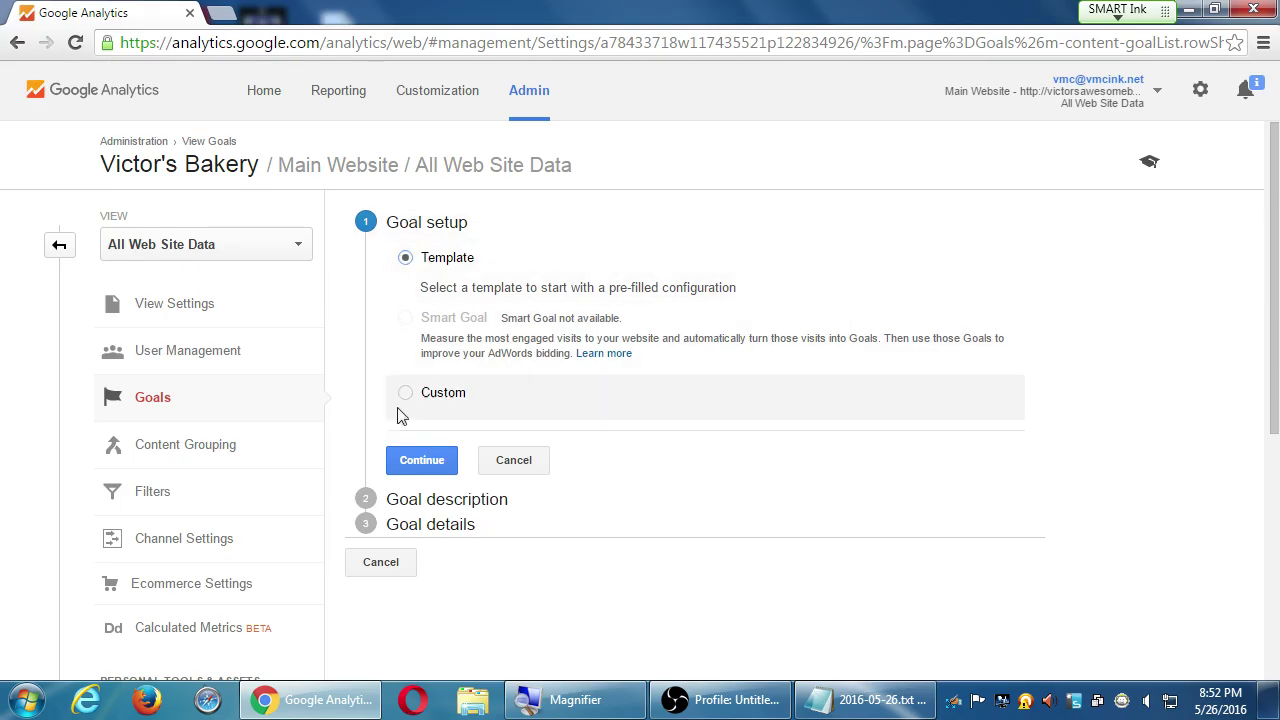
left_click(419, 459)
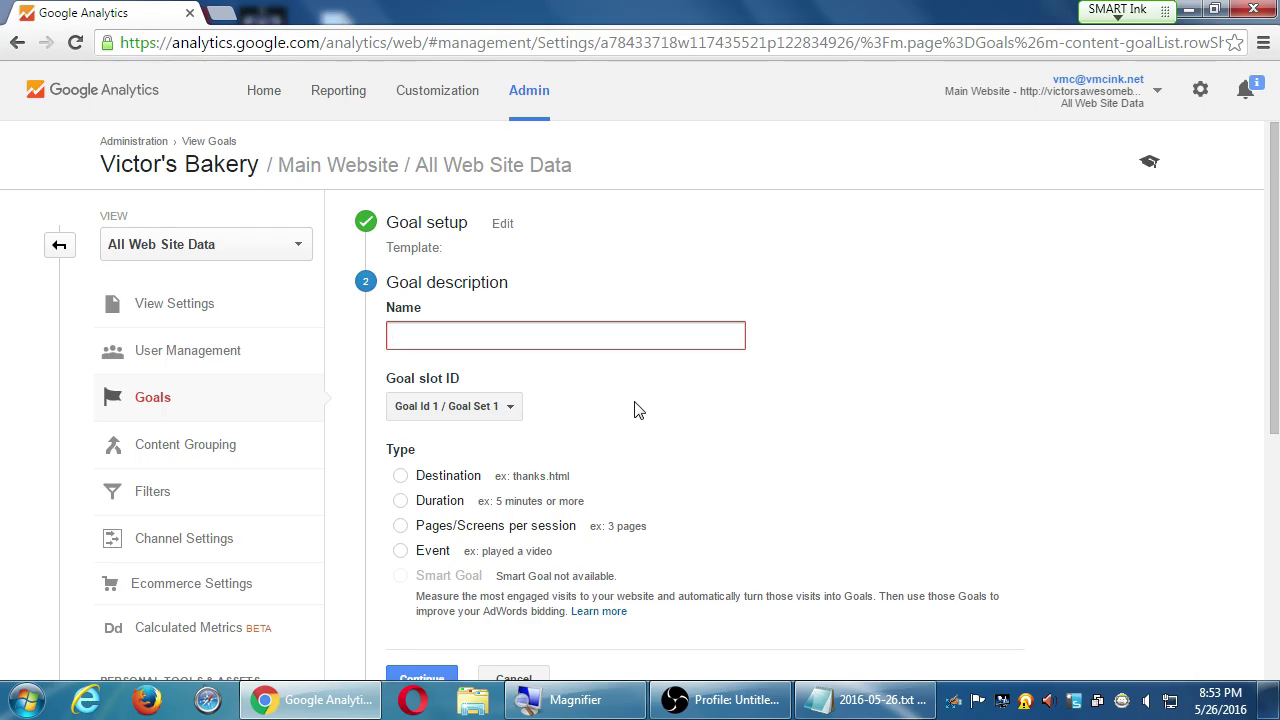
type("Called the Sho")
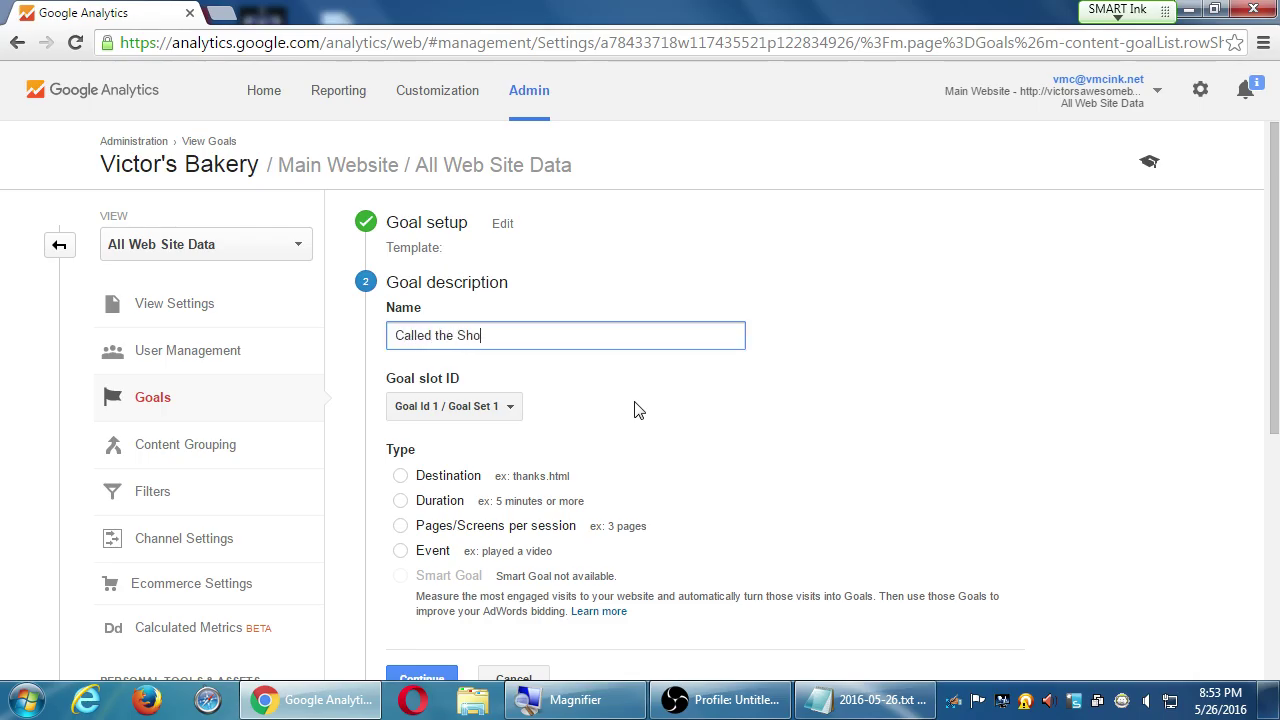
type("p")
left_click(508, 406)
left_click(848, 368)
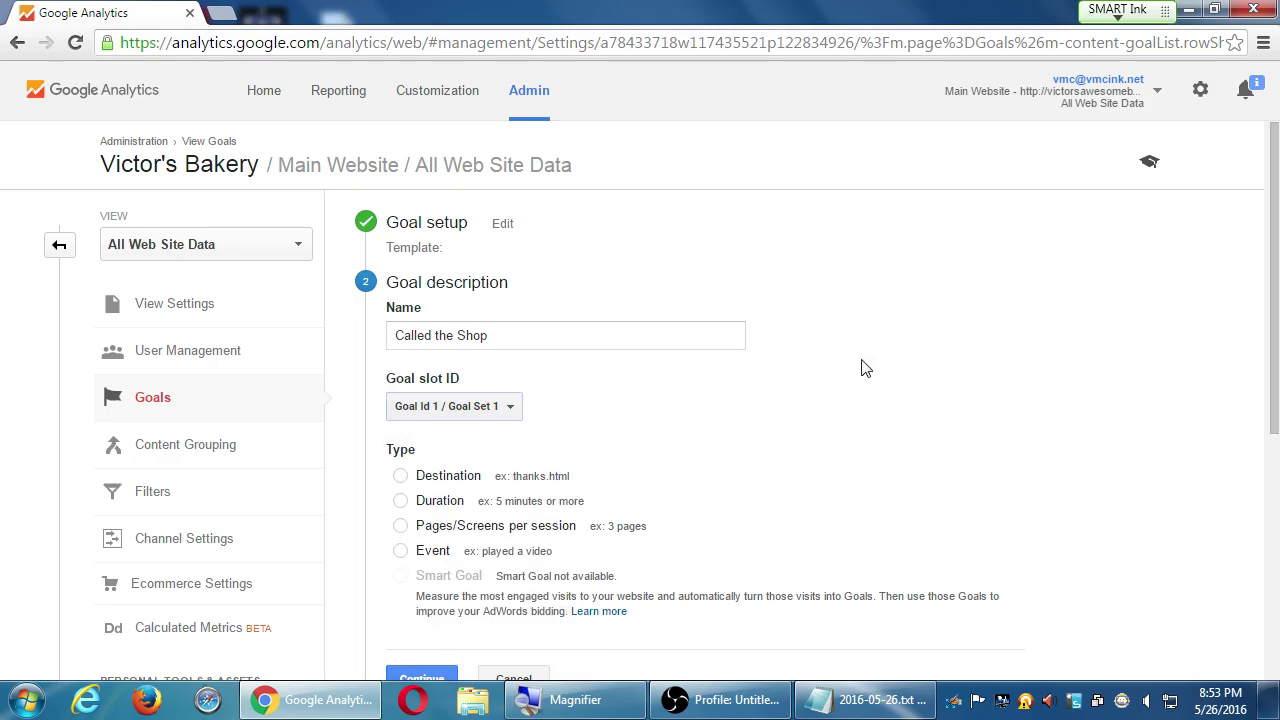
Step: Go through the goal types from Destination to Event for the Called the Shop goal
scroll(965, 375, "down", 1)
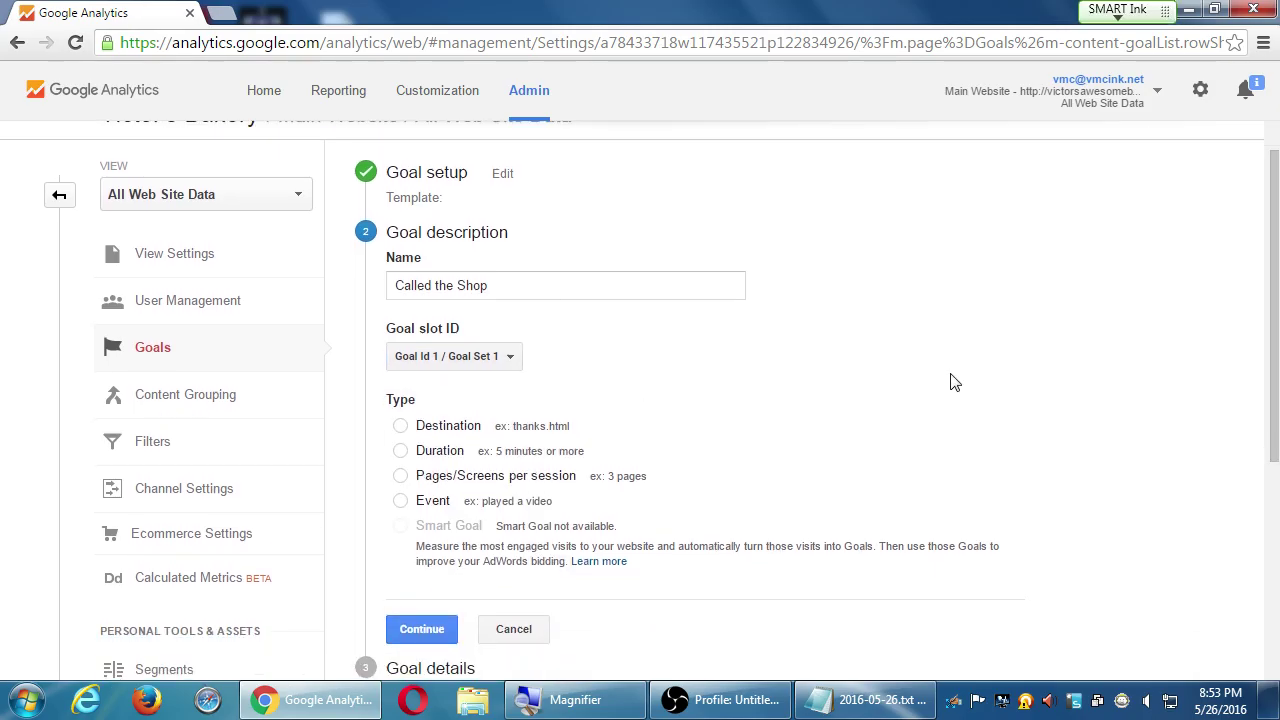
key("super+plus")
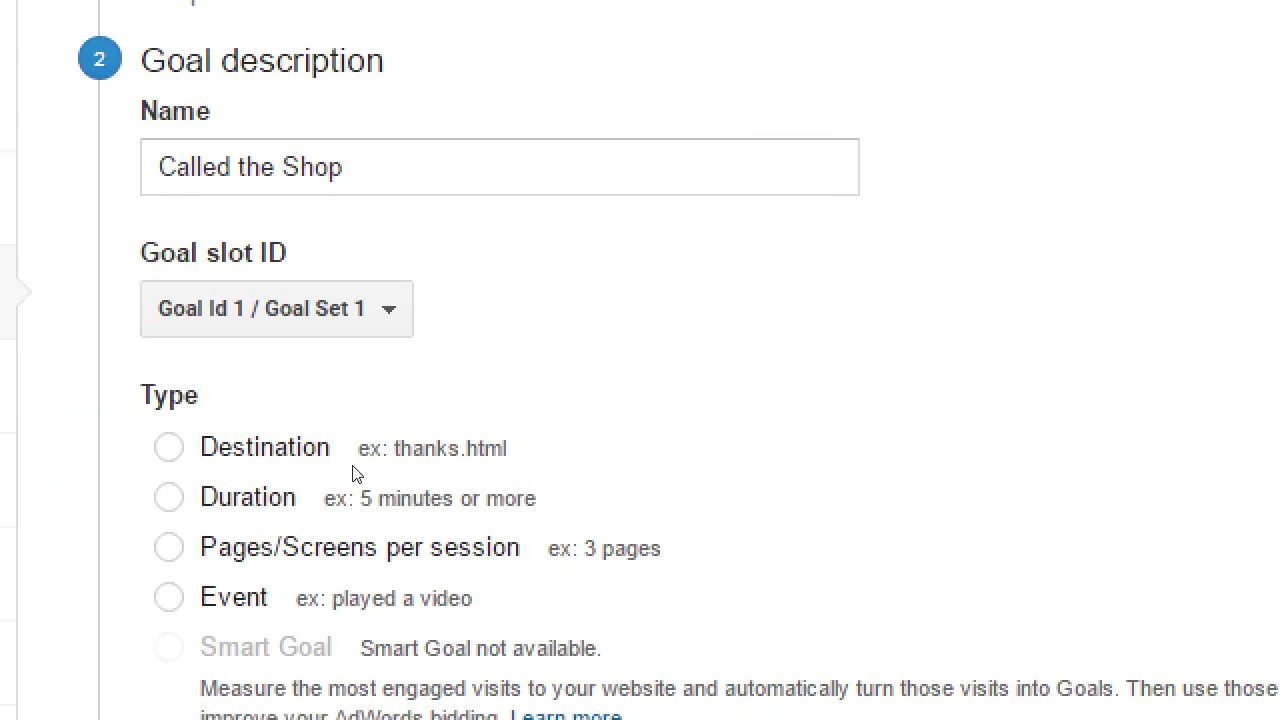
left_click_drag(344, 167, 176, 167)
key("shift+Home")
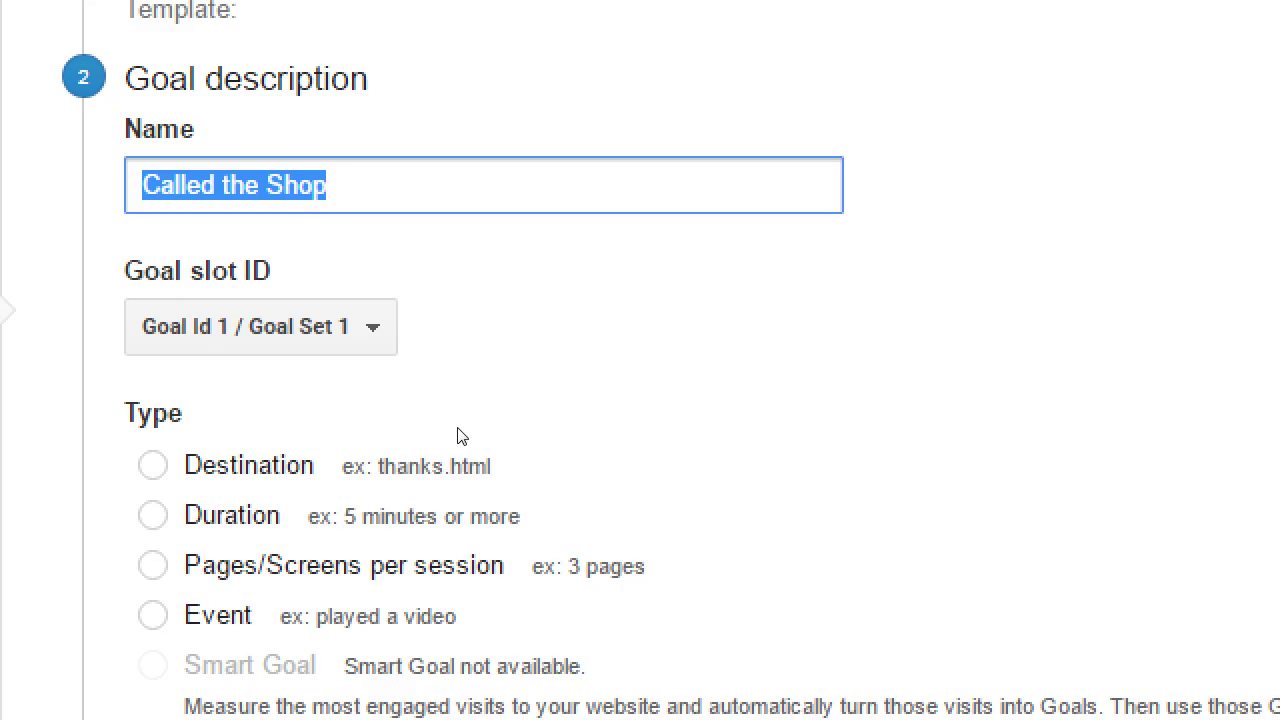
key("Tab")
key("Tab")
key("space")
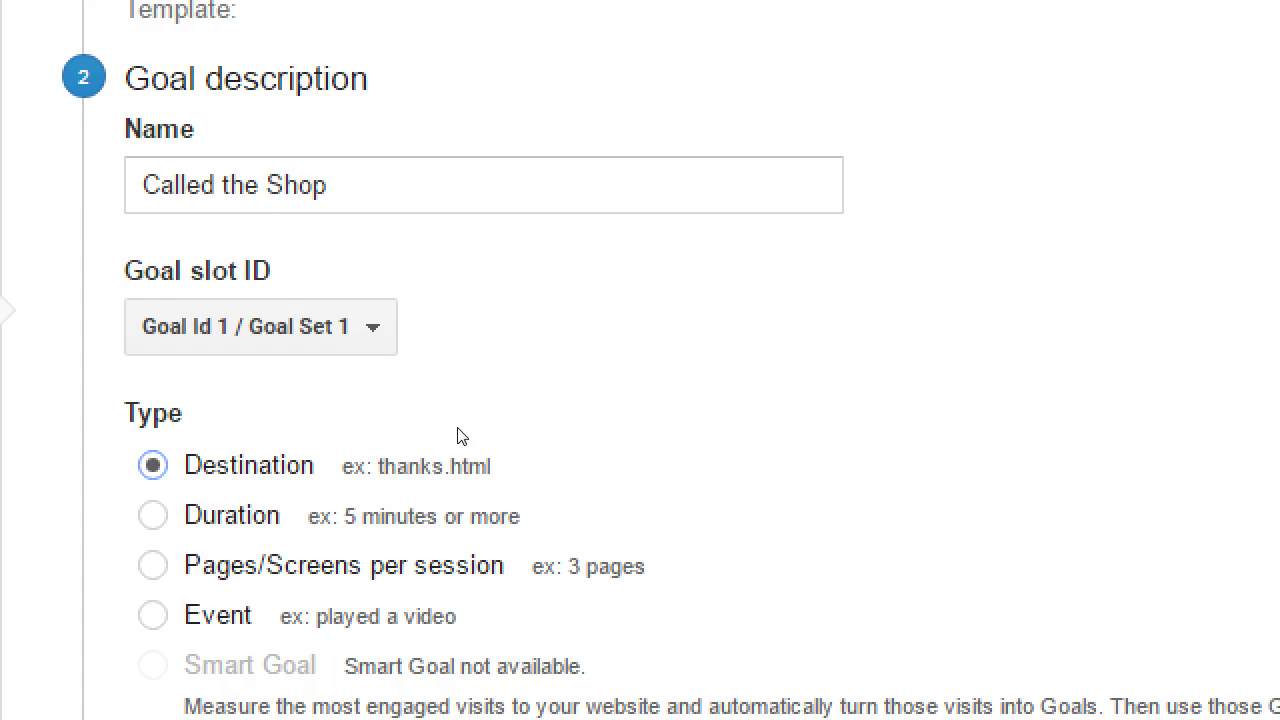
key("Down")
key("Down")
key("Down")
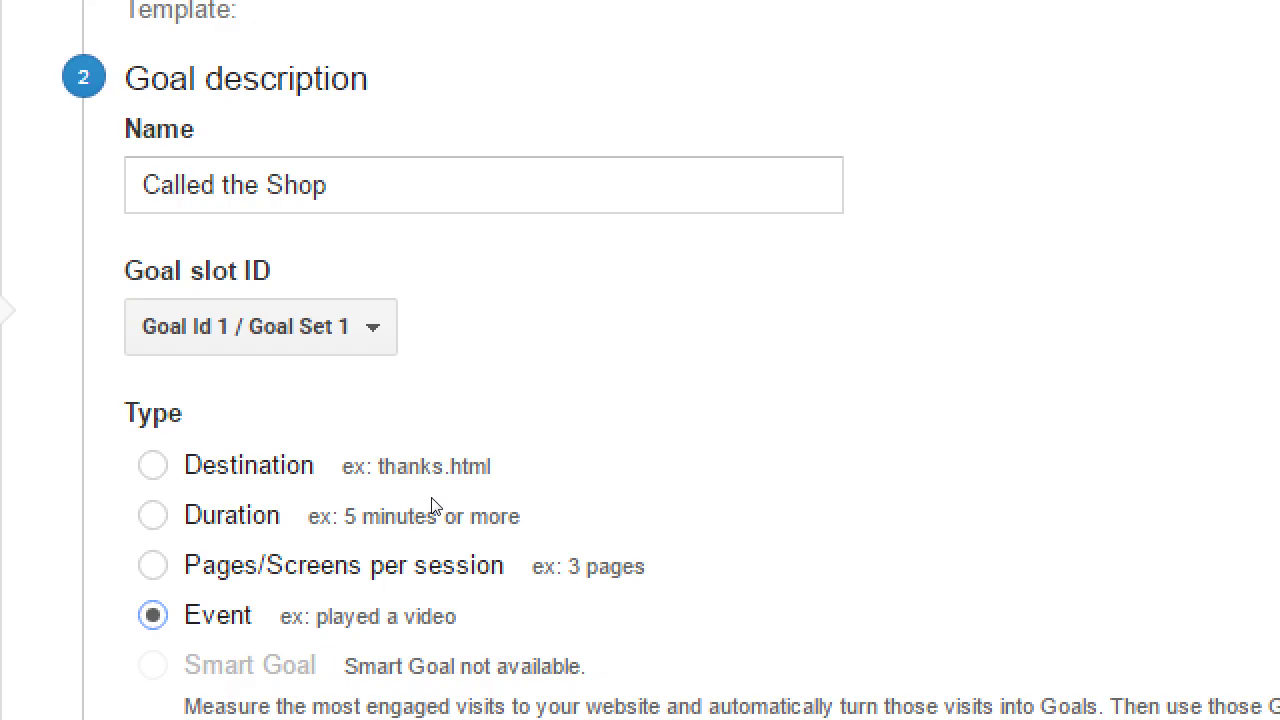
Step: Set the goal type to Destination and continue to the goal details
left_click(469, 436)
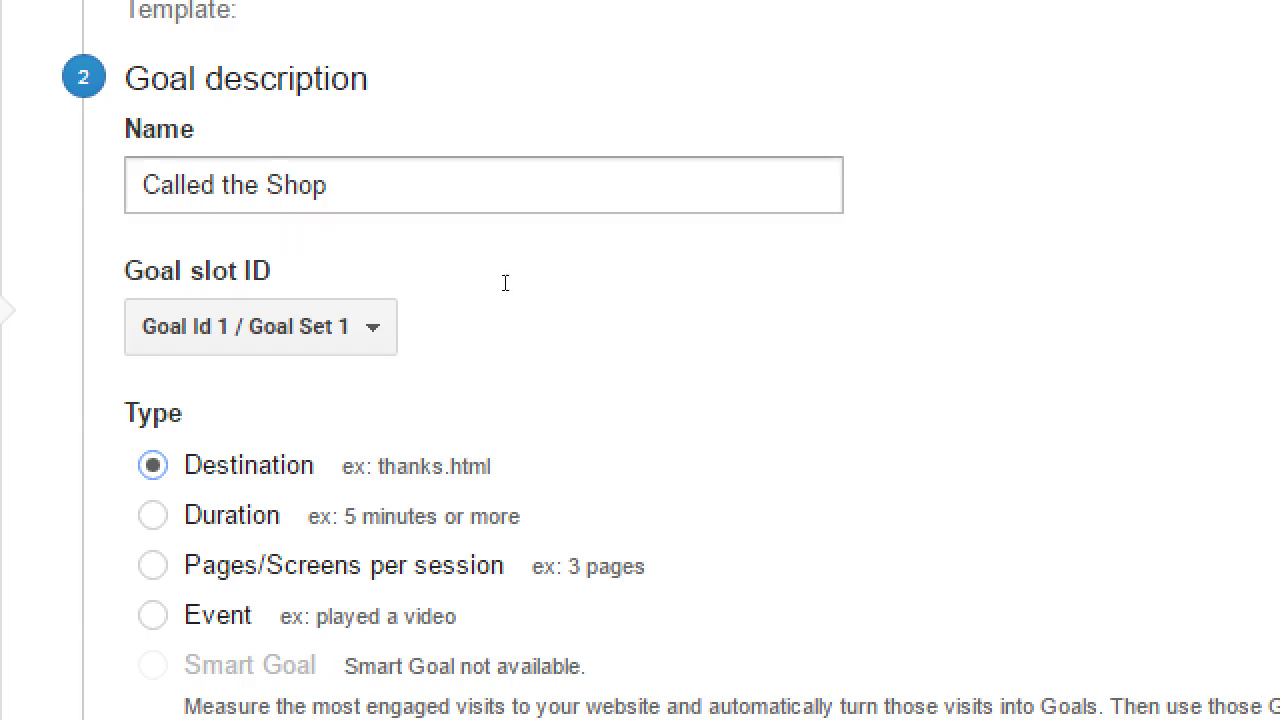
key("Tab")
key("Tab")
key("Down")
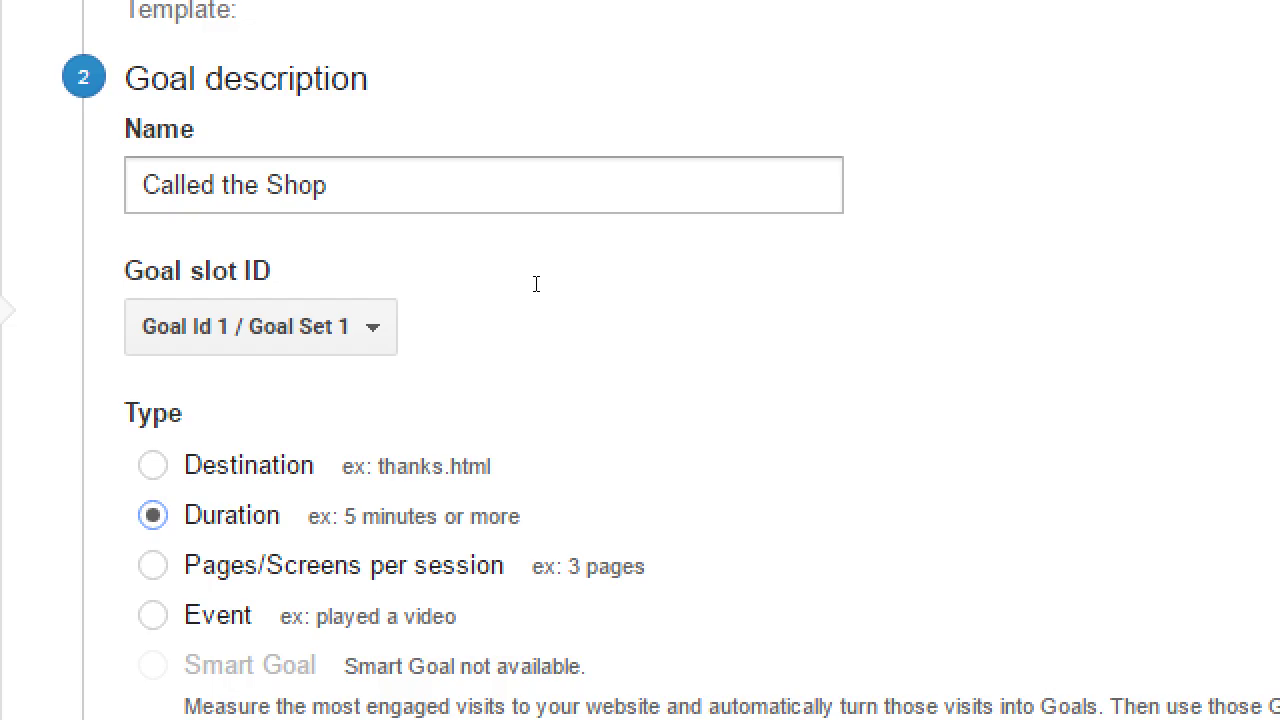
scroll(611, 406, "down", 4)
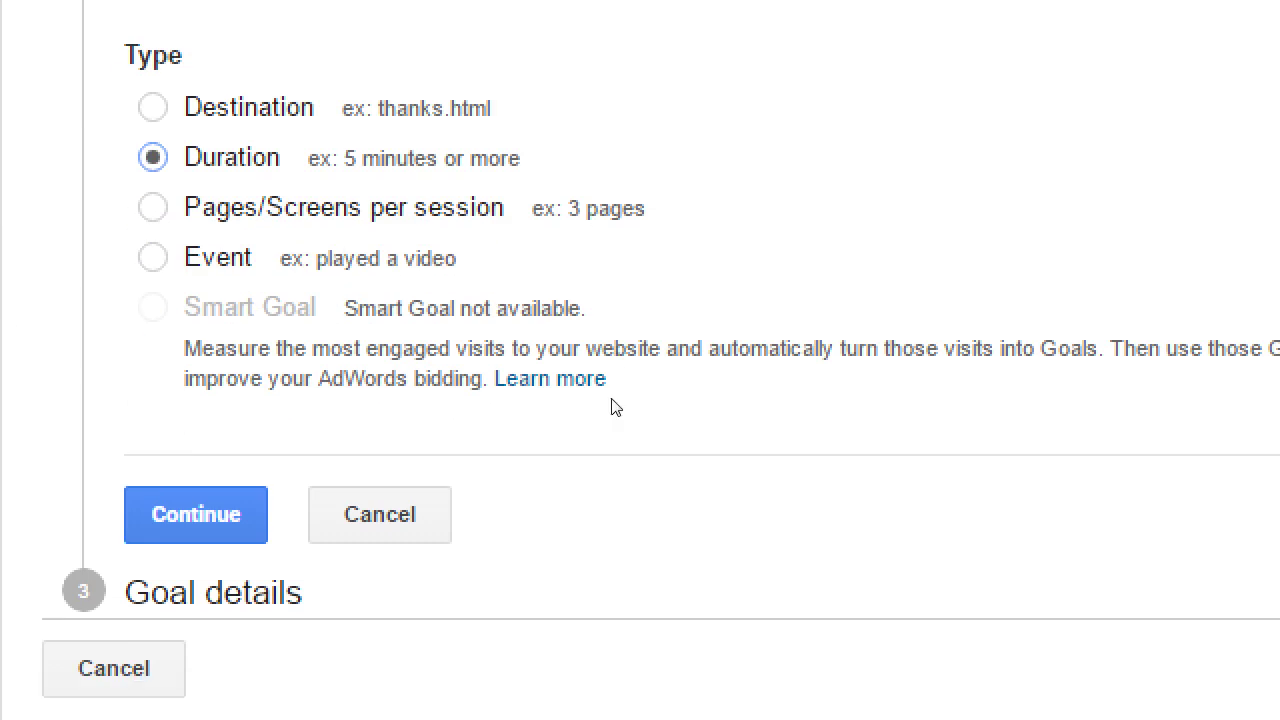
key("Up")
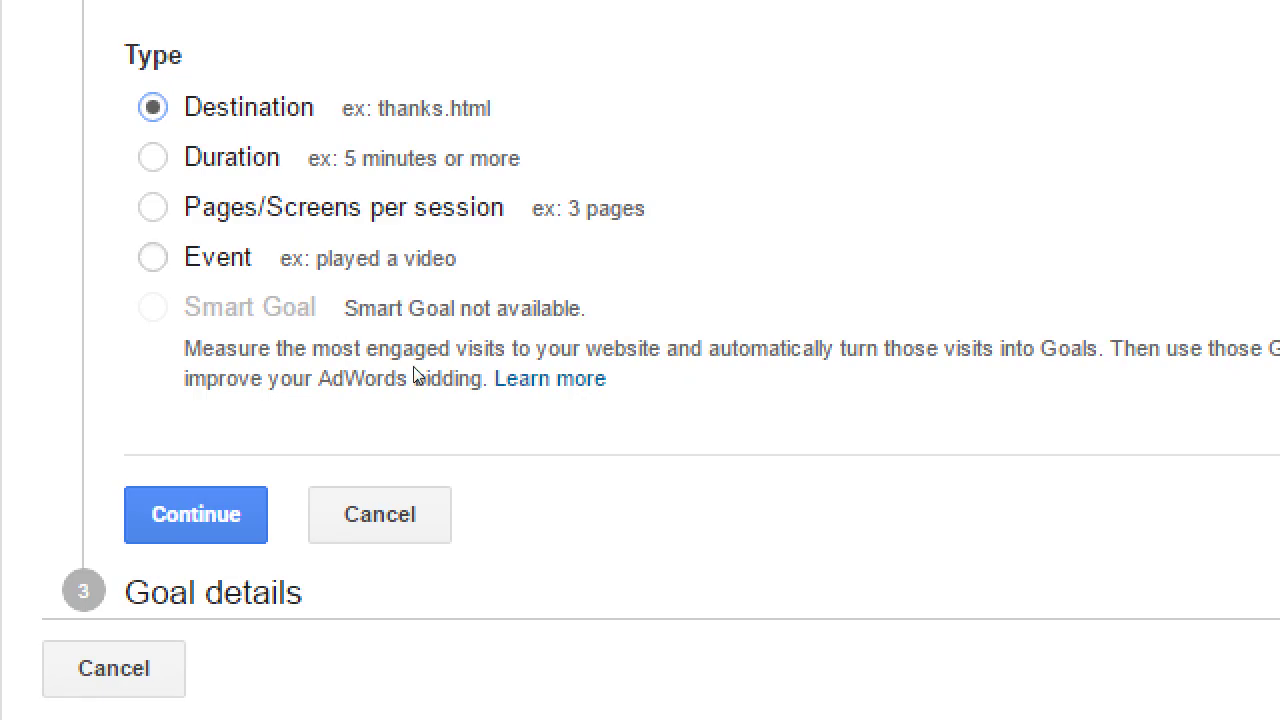
left_click(196, 514)
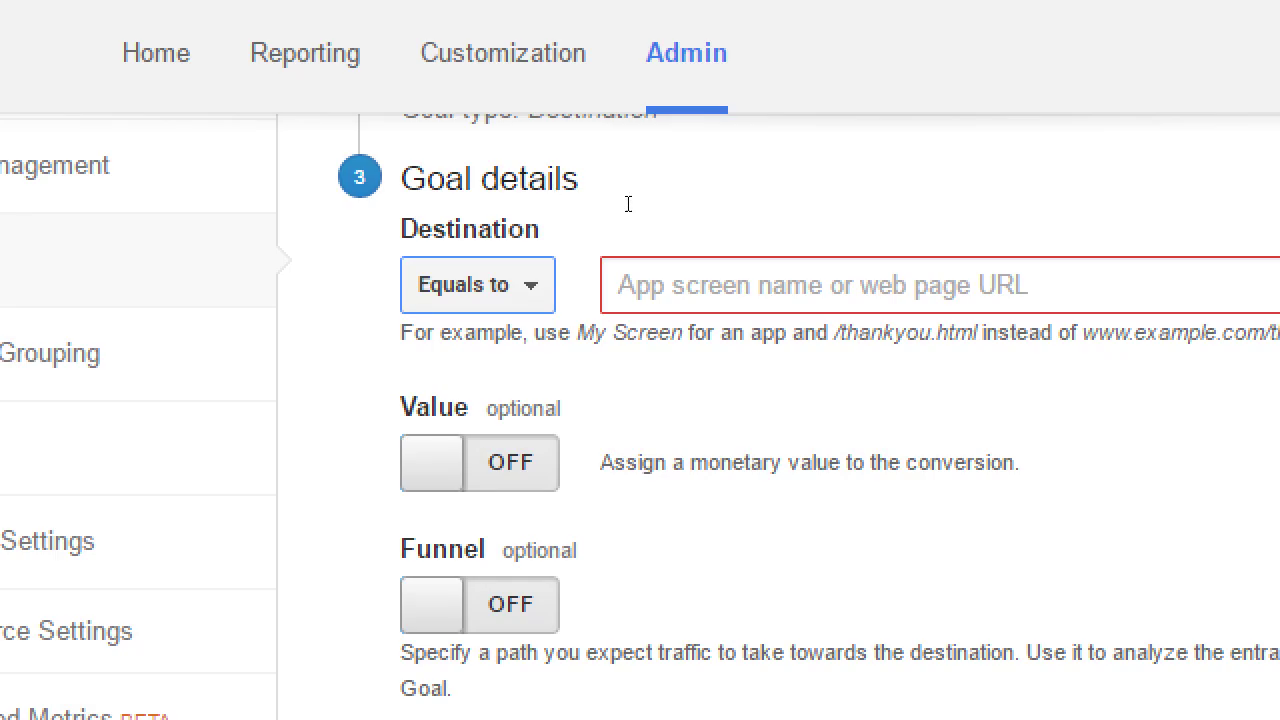
Step: Look through the destination match types Equals to, Begins with and Regular expression, and choose Equals to
left_click(450, 210)
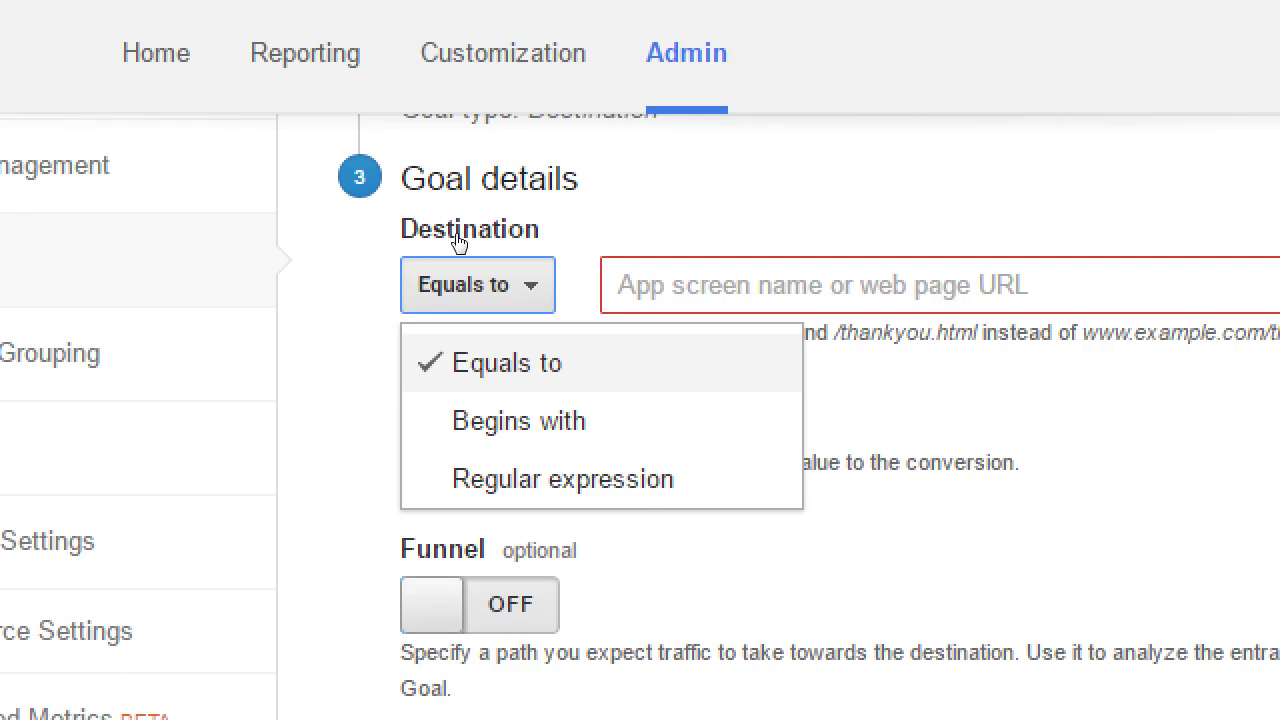
key("Down")
key("Down")
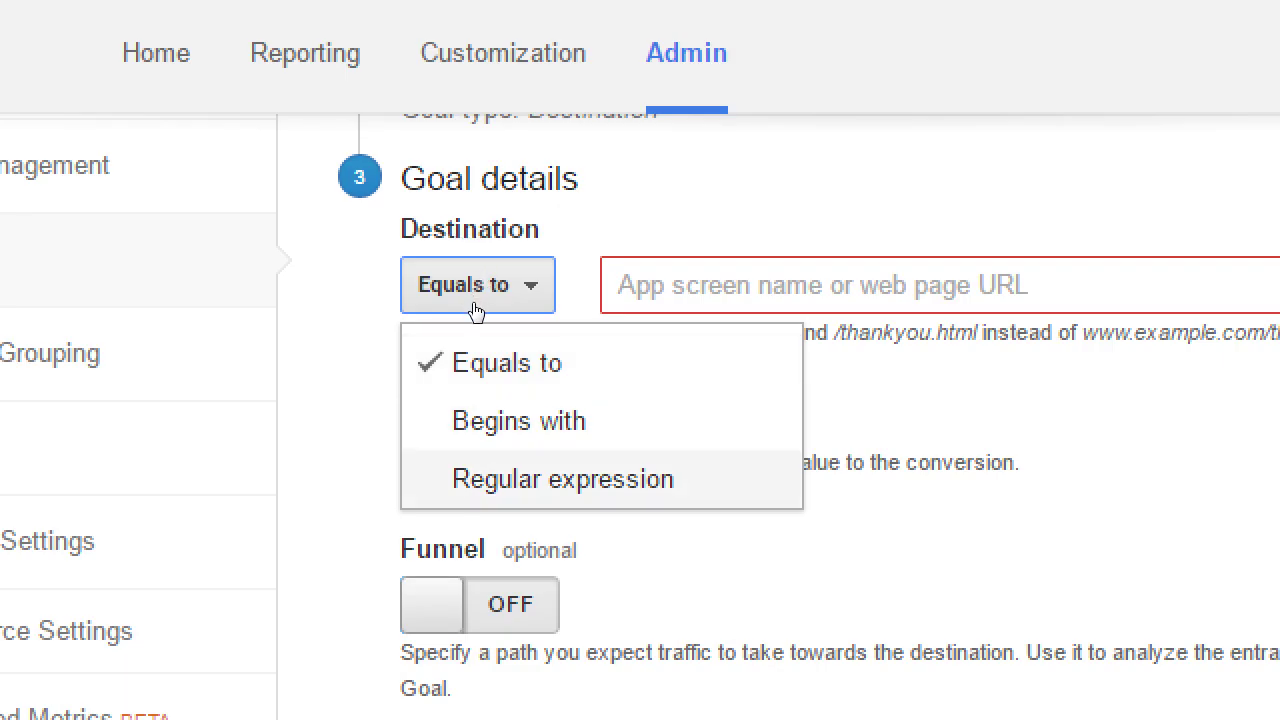
key("Down")
key("Return")
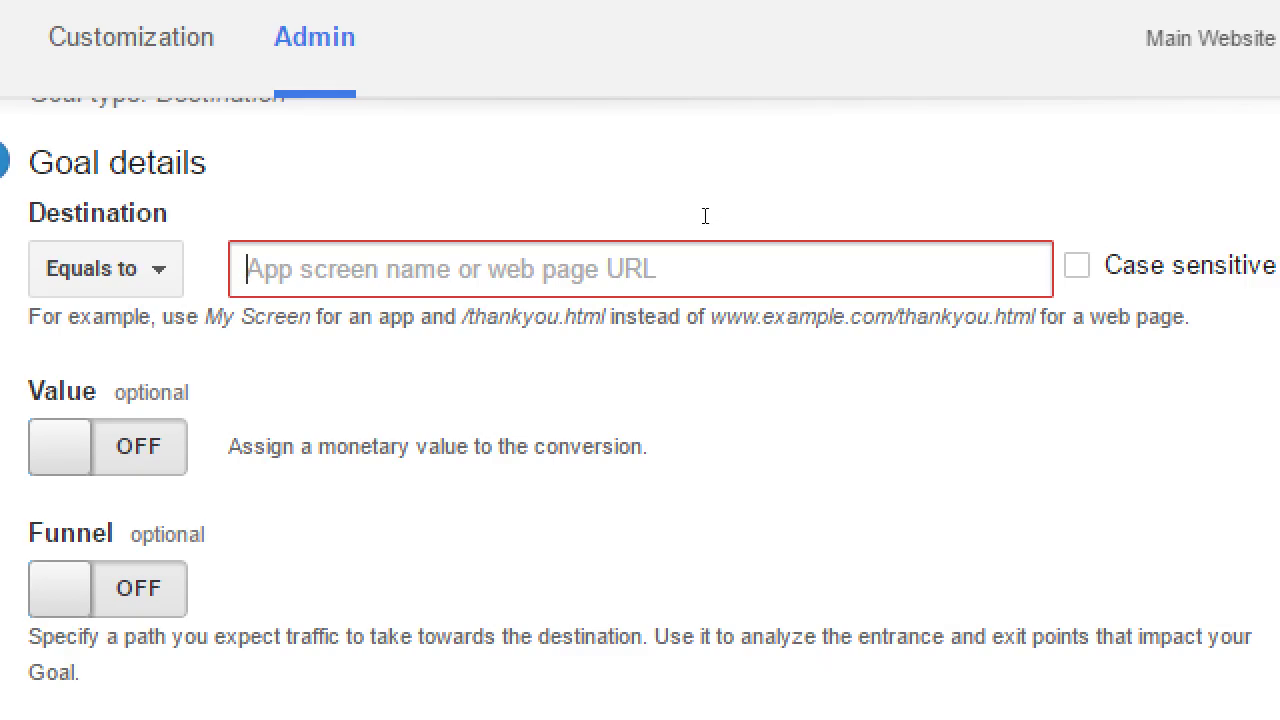
Step: Enter call-us-thanks.html as the goal's destination page
scroll(723, 214, "up", 4)
scroll(725, 226, "down", 1)
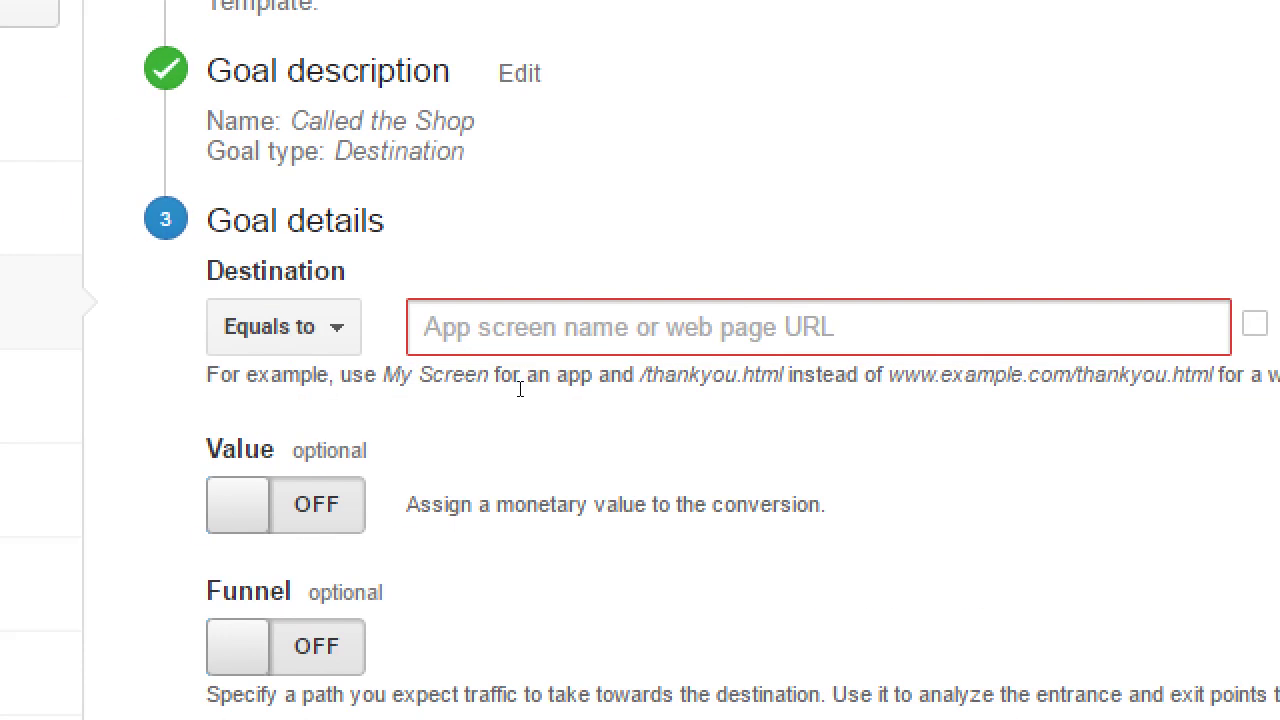
type("call")
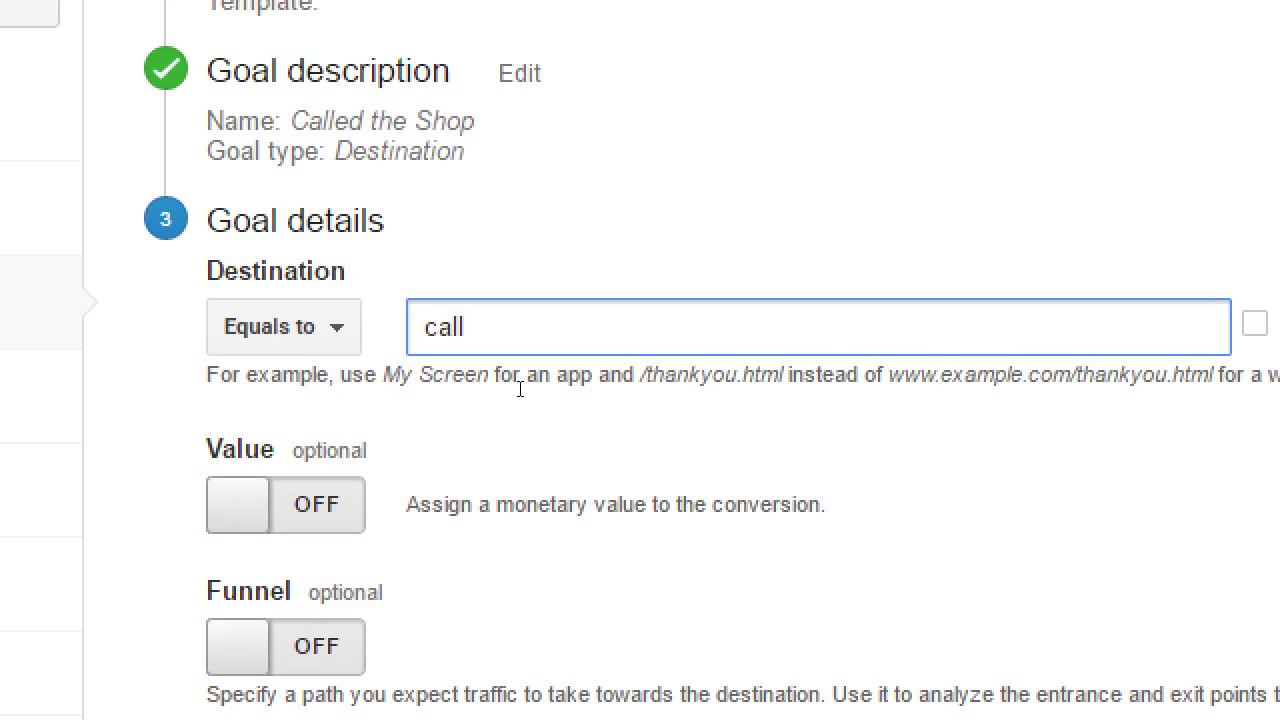
type("-us")
type(".html")
key("Left")
key("Left")
key("Left")
key("Left")
key("Left")
type("-thanks")
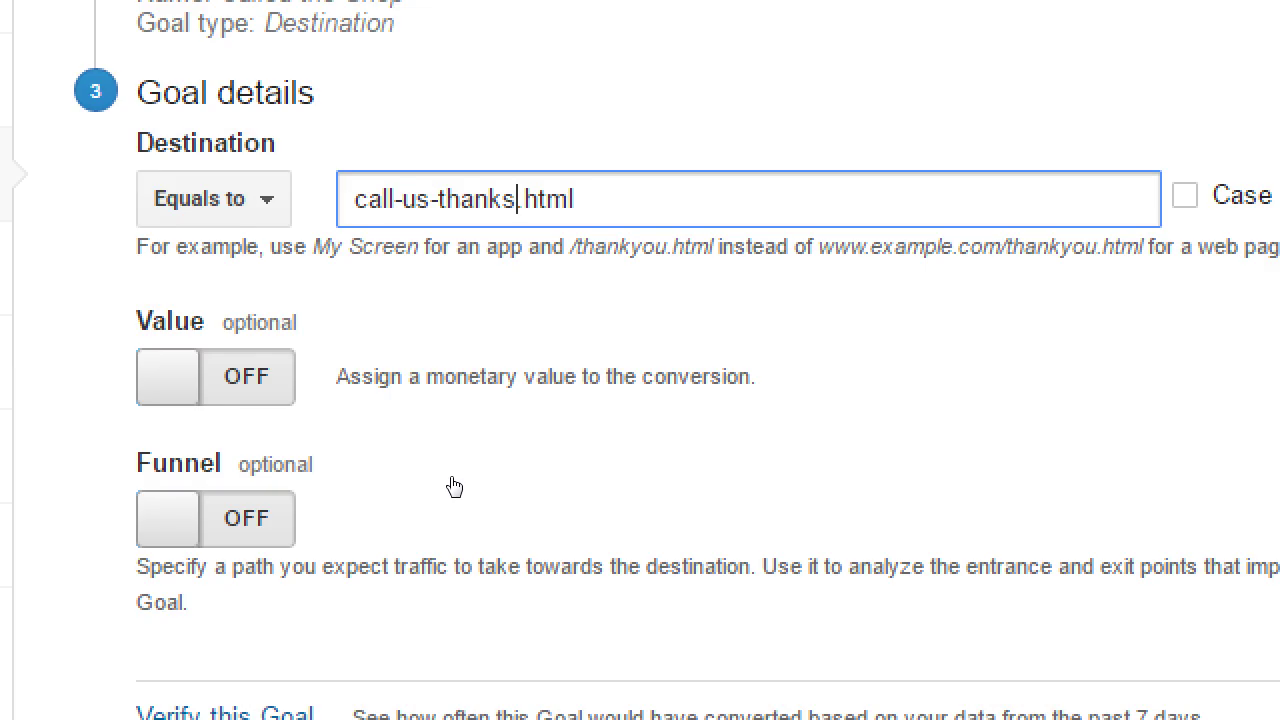
Step: Turn on the goal's monetary value, try 1.25 and 125.00 USD, and turn the value off
key("Tab")
key("Tab")
key("space")
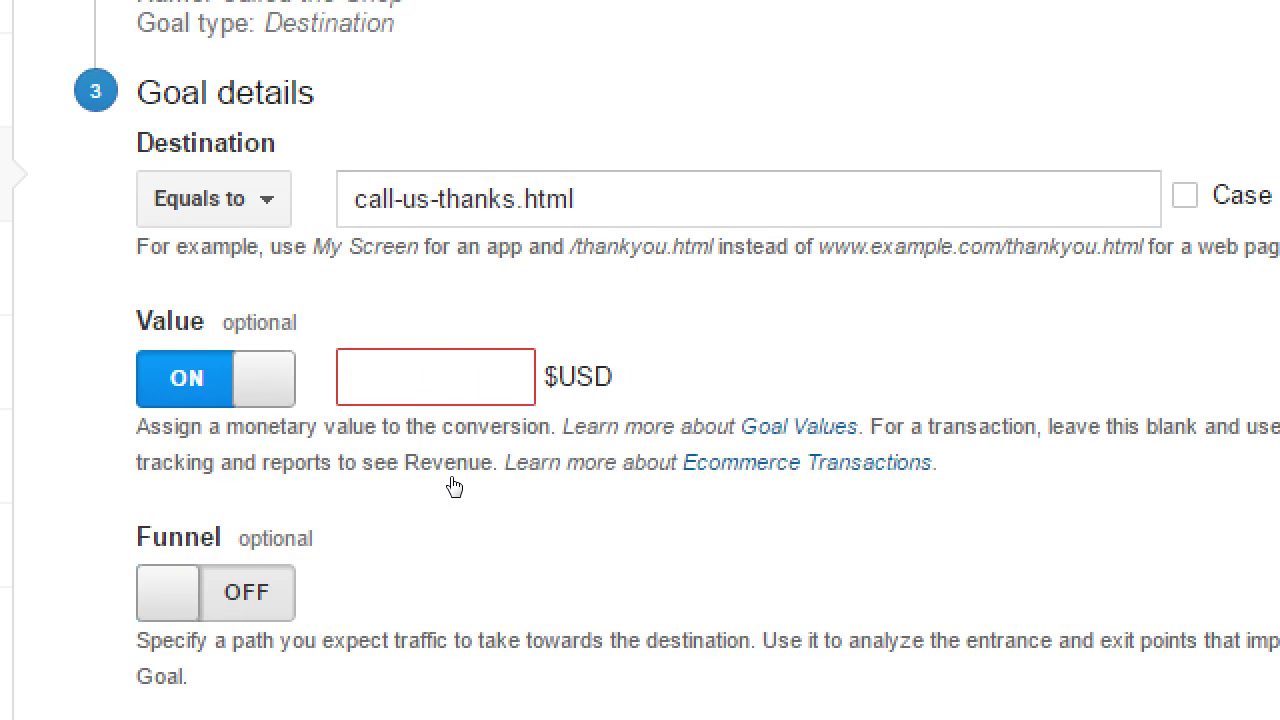
key("Tab")
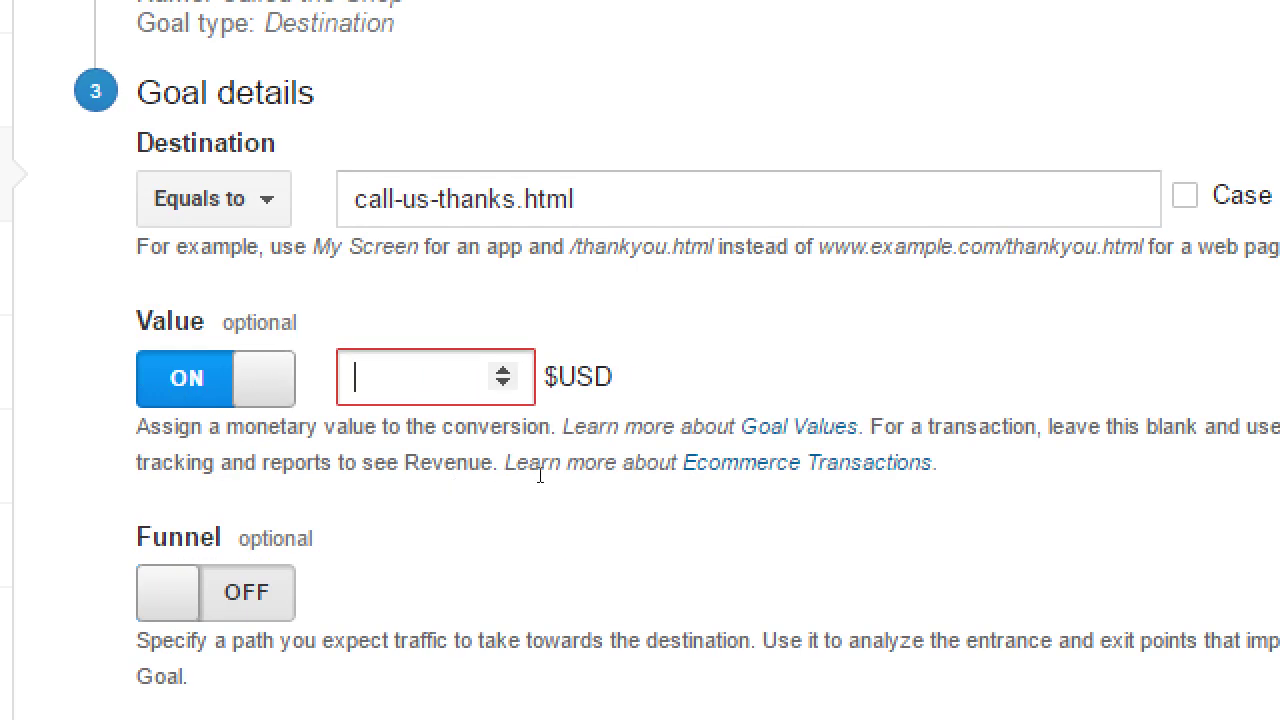
type("1.25")
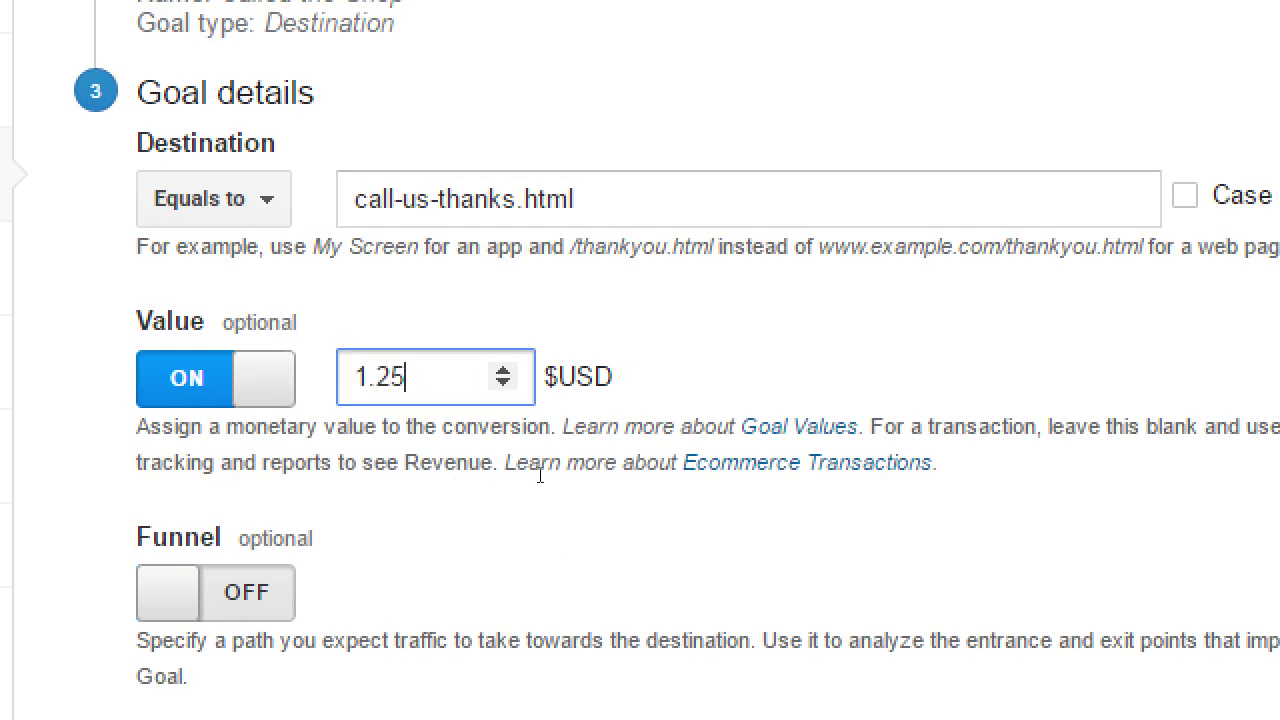
key("Left")
key("Left")
key("BackSpace")
key("Right")
key("Right")
type(".00")
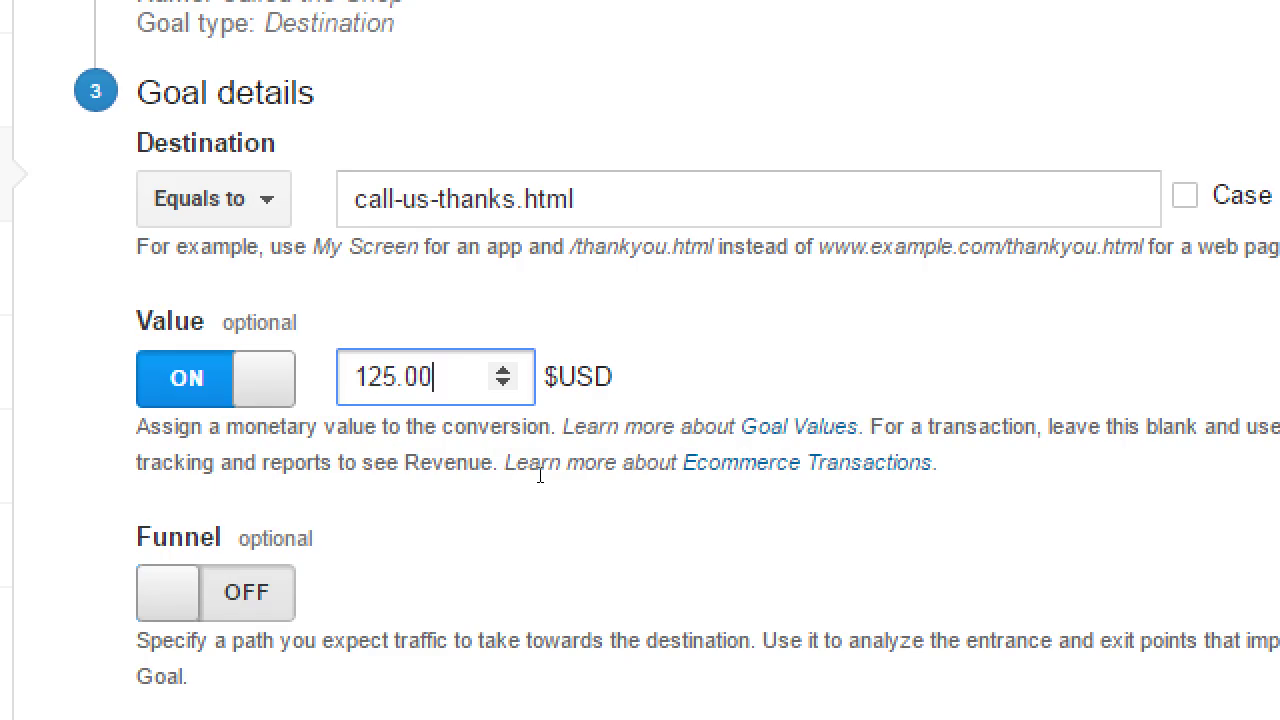
key("shift+Tab")
key("space")
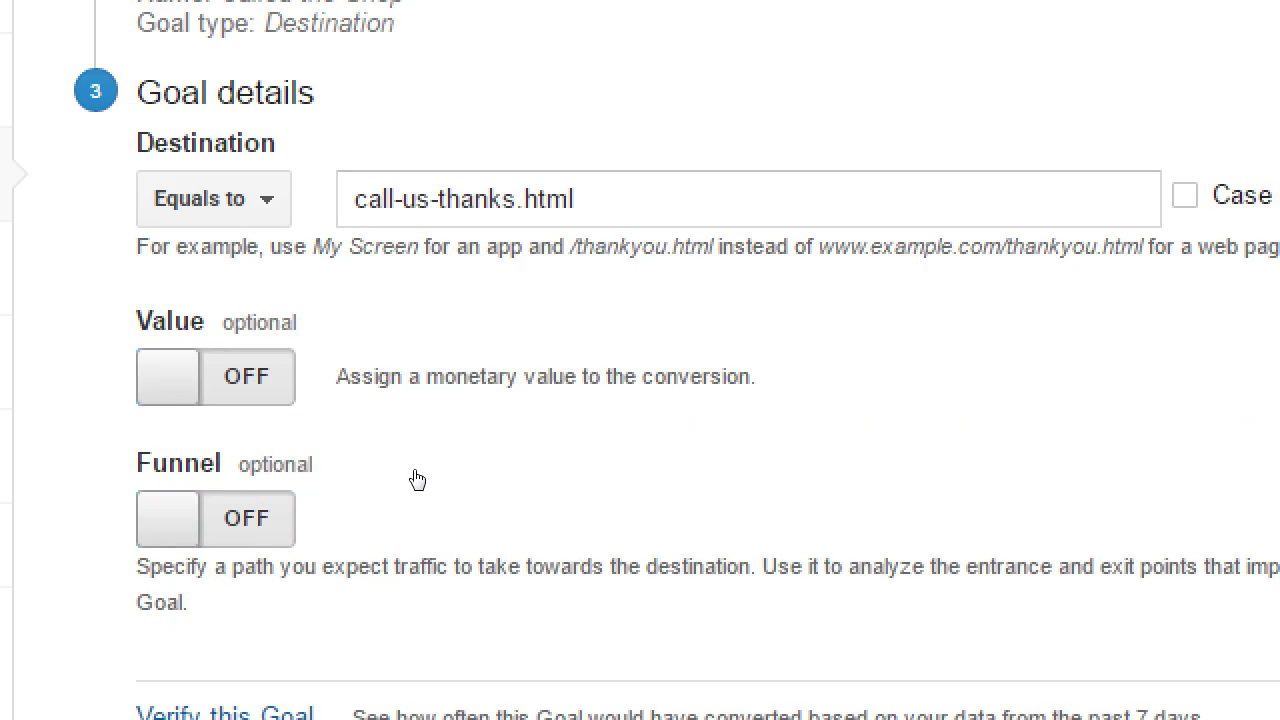
Step: Turn on the funnel for the goal and name its first step Home
key("Tab")
key("space")
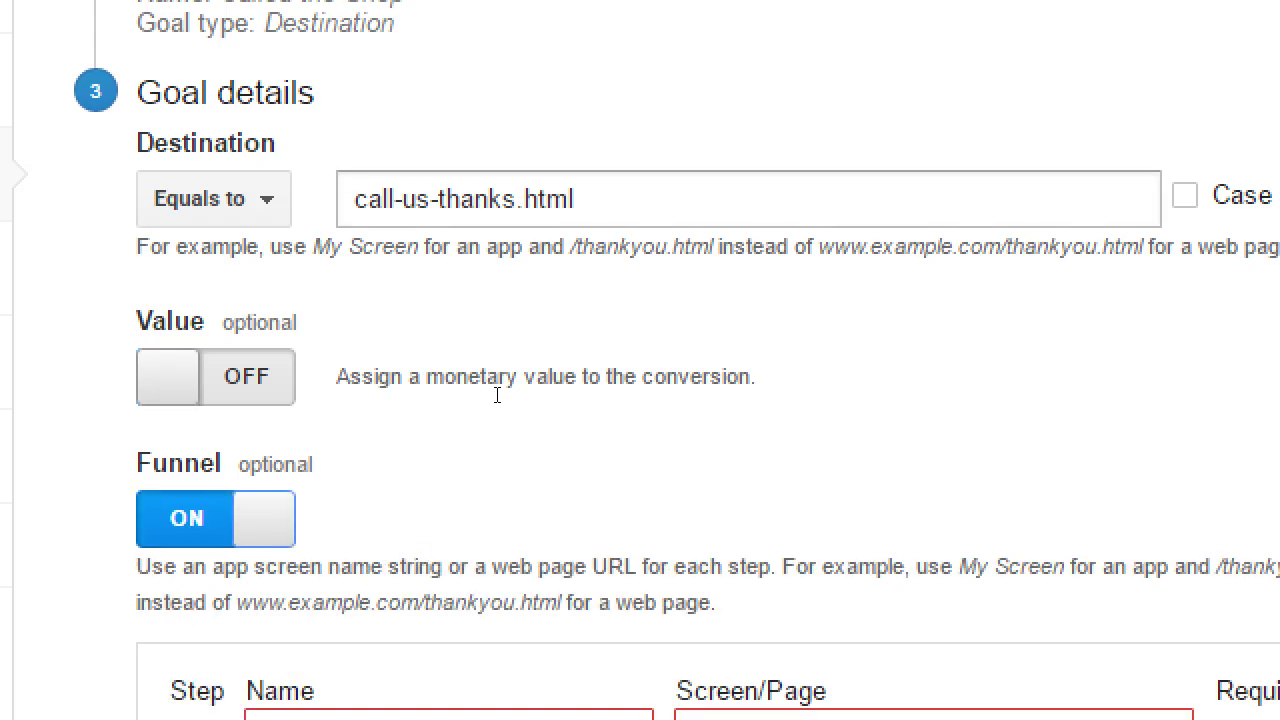
key("shift+Tab")
key("shift+Tab")
key("shift+End")
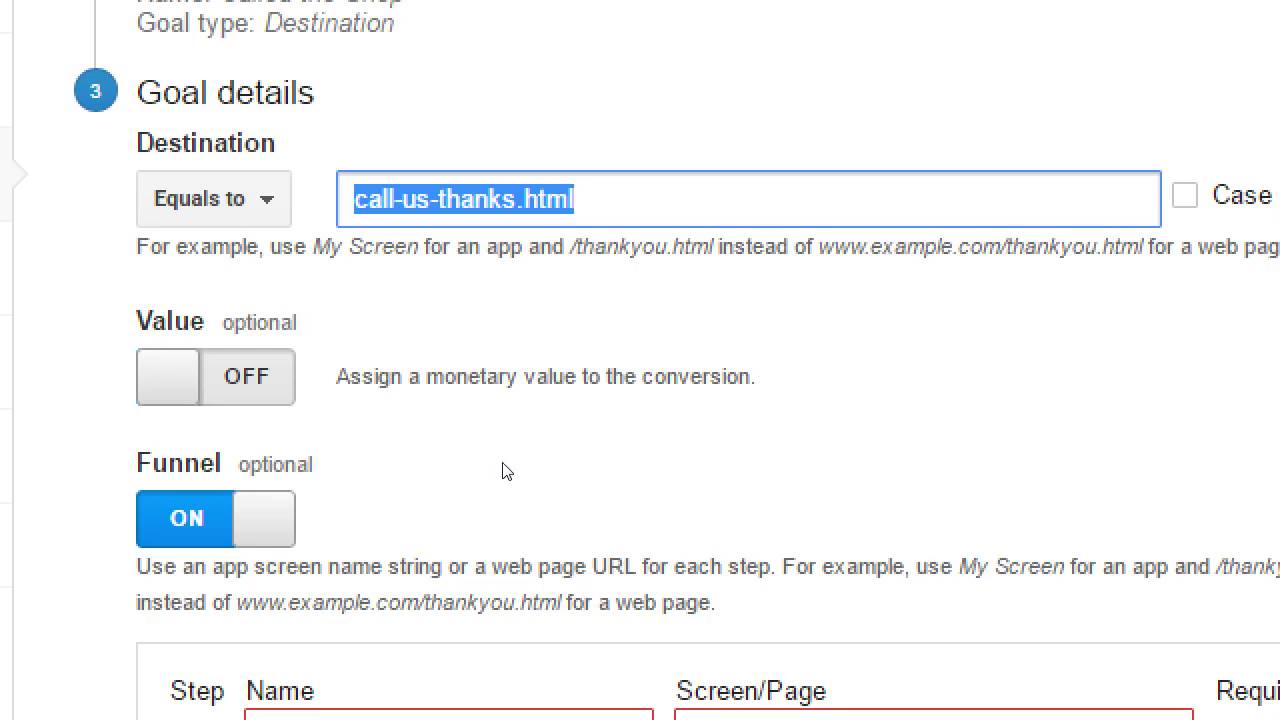
scroll(560, 495, "down", 3)
left_click(629, 512)
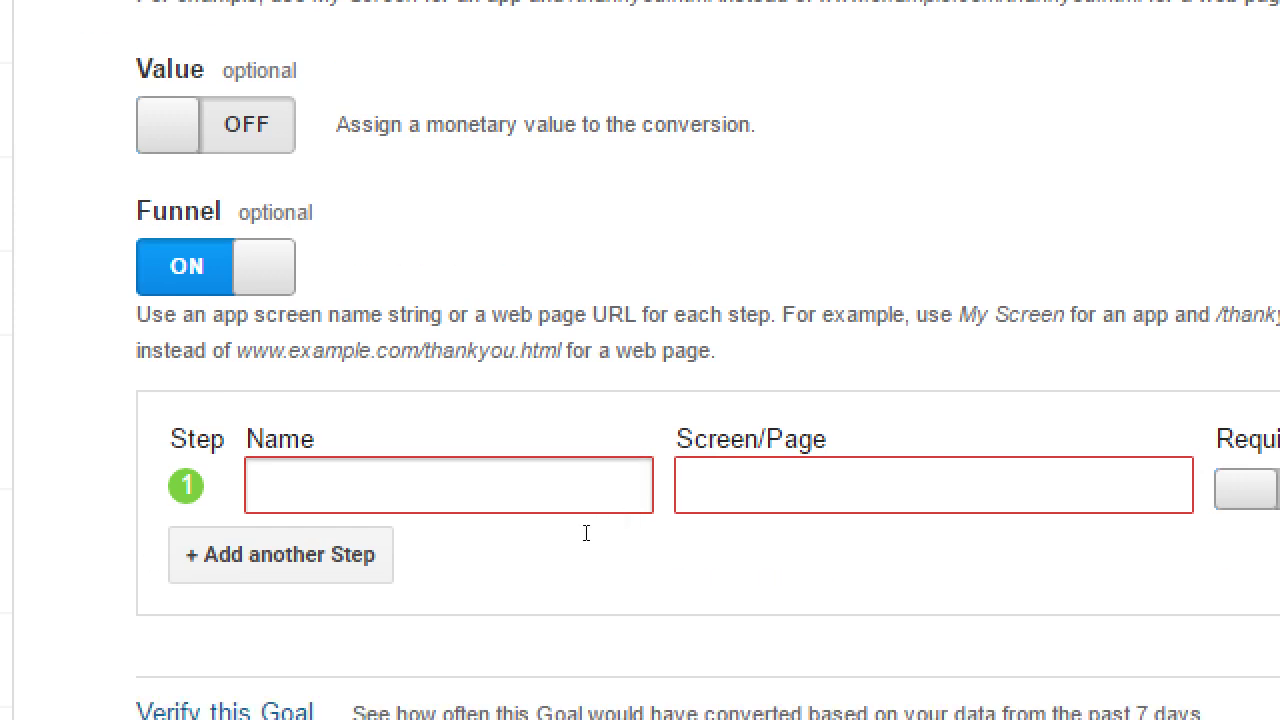
type("Home")
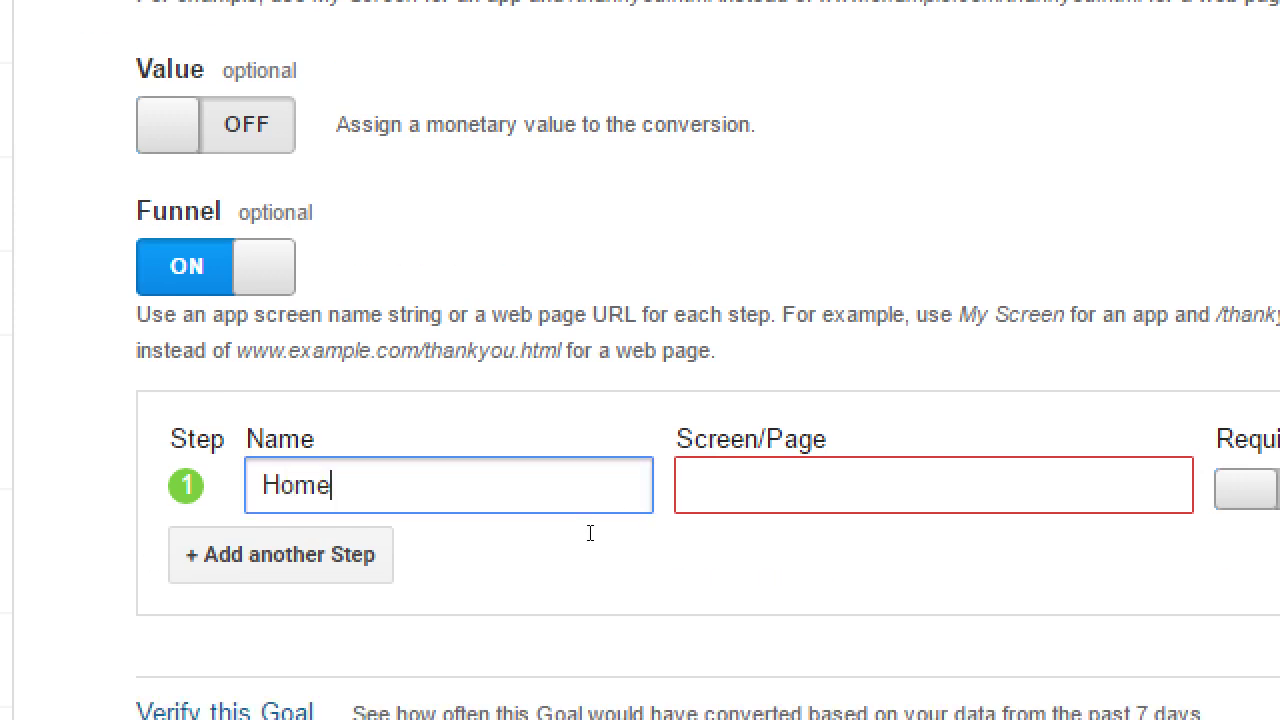
Step: Add a second and a third funnel step named Order and Call Us
left_click(489, 566)
left_click(488, 560)
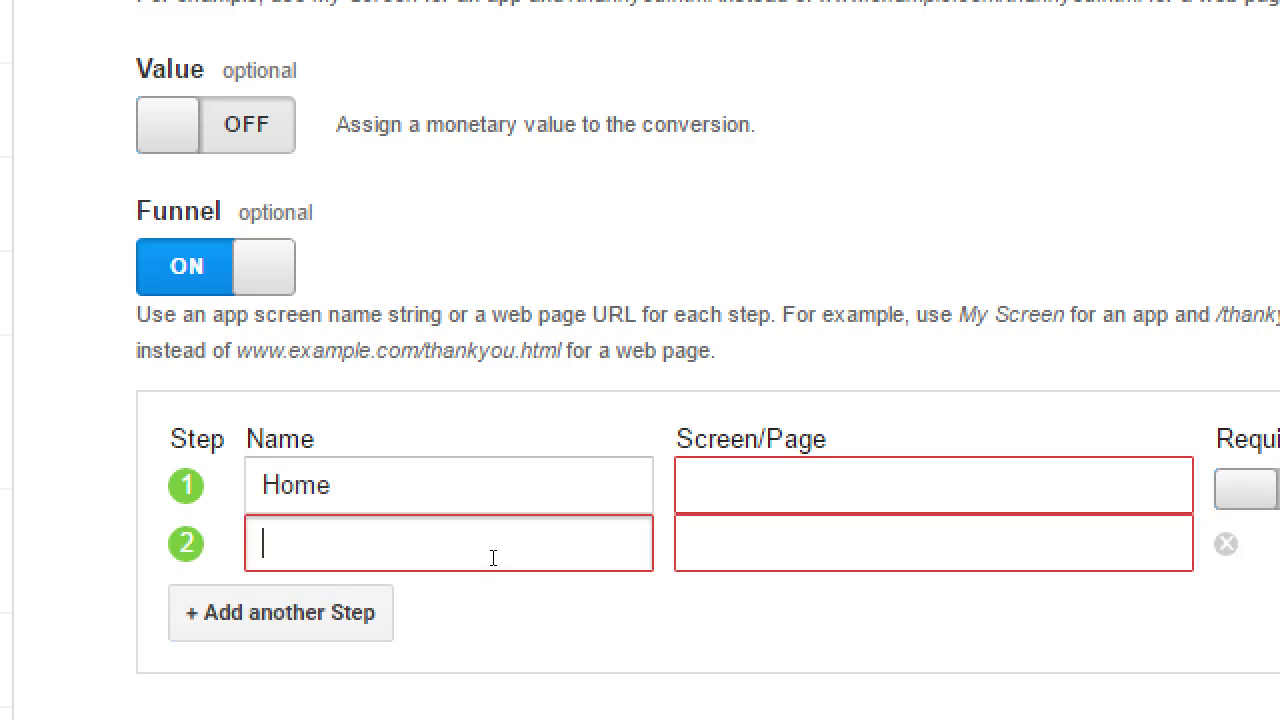
type("Order")
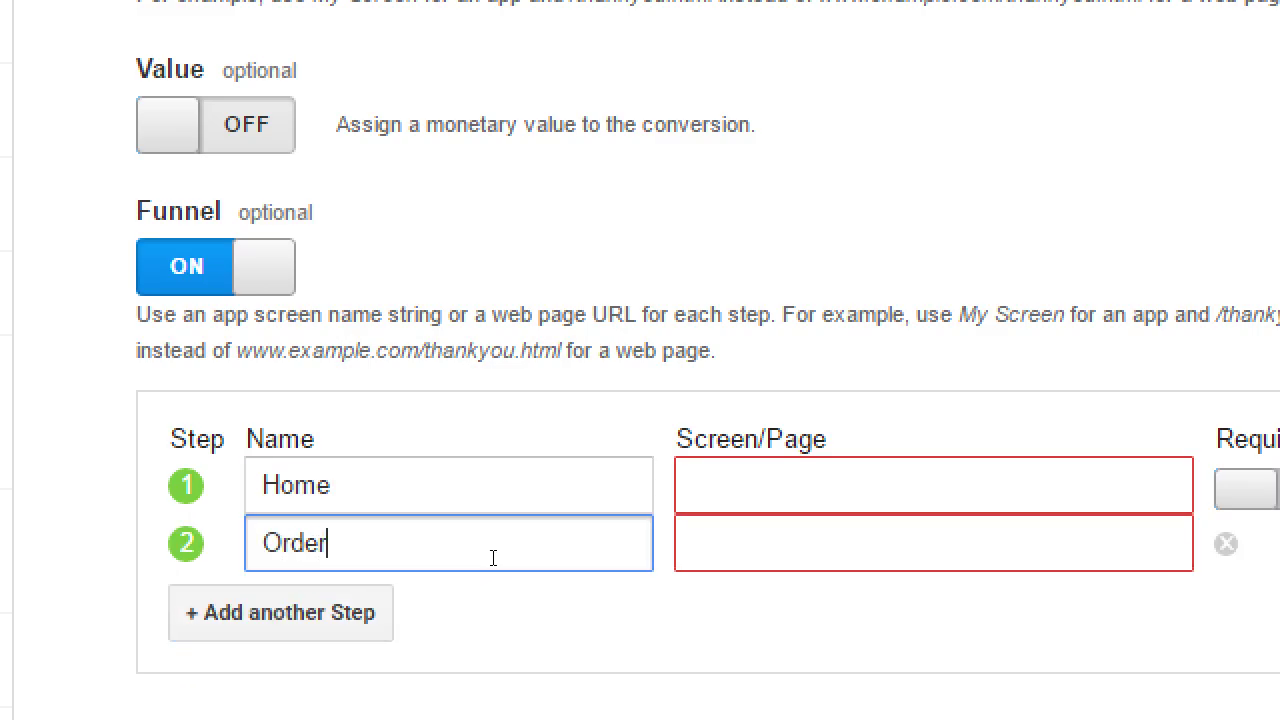
left_click(469, 600)
left_click(481, 583)
type("Call Us")
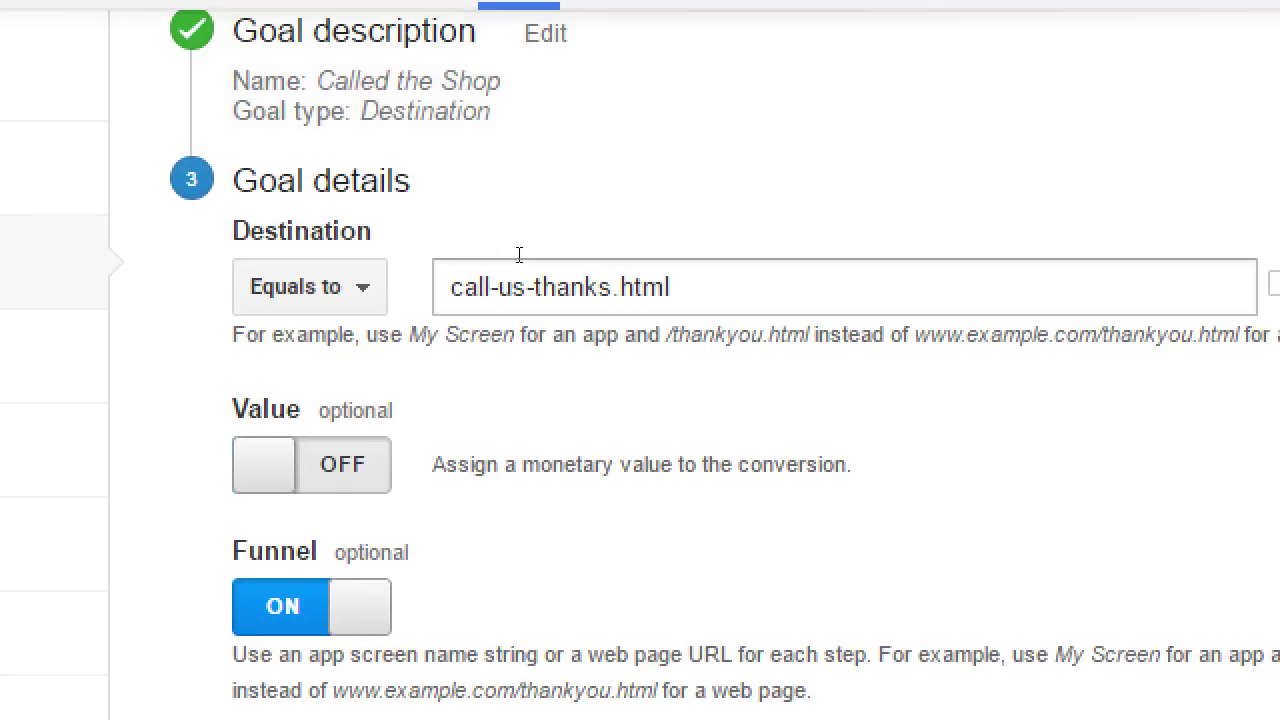
left_click(519, 256)
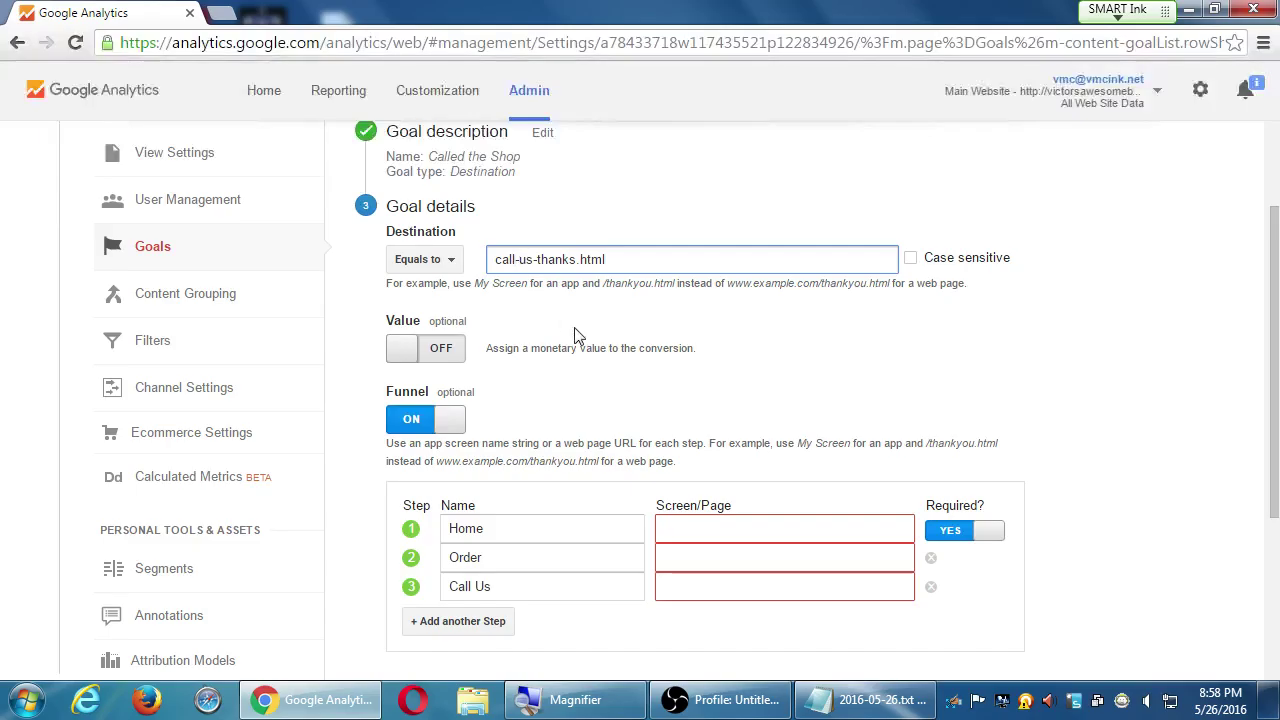
scroll(588, 337, "down", 3)
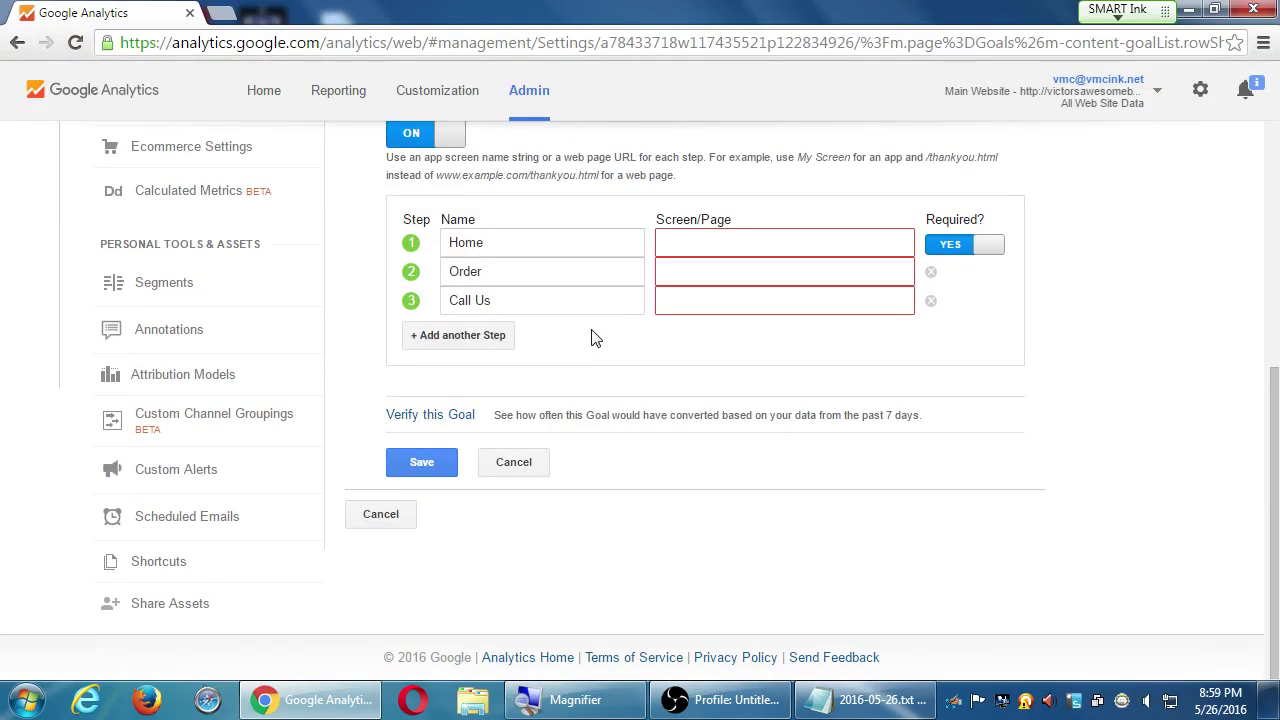
scroll(592, 335, "up", 1)
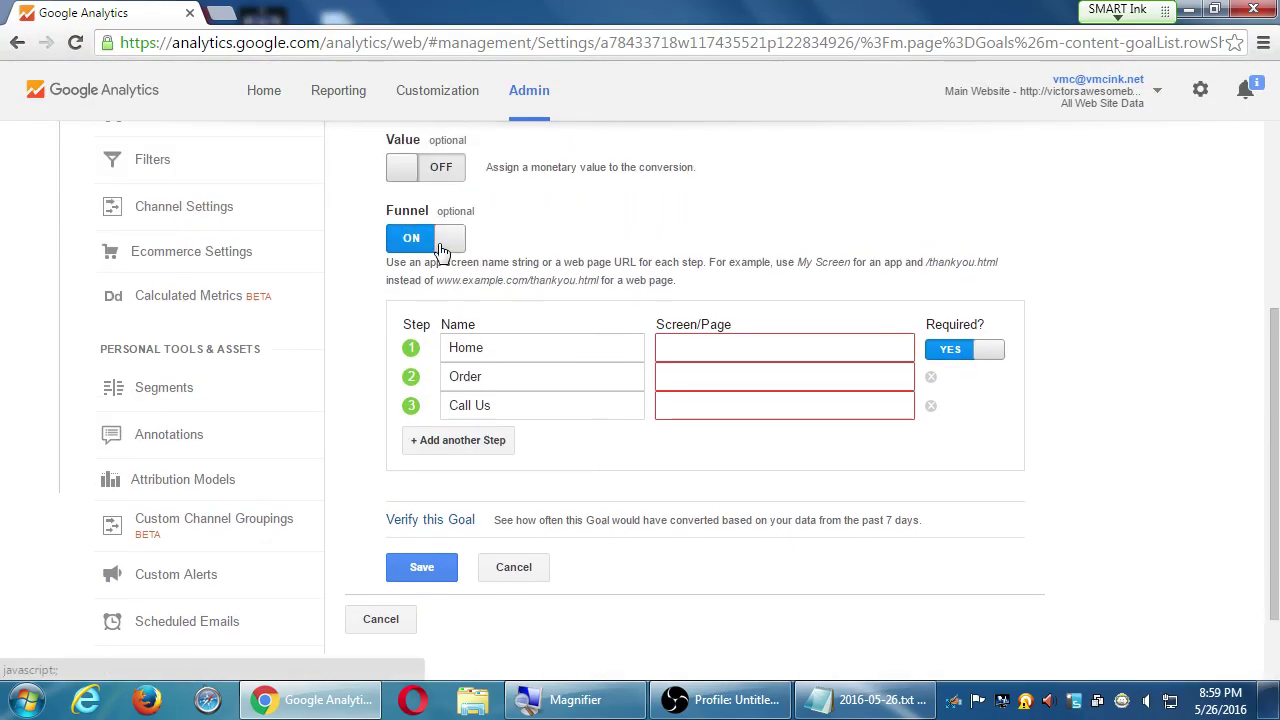
Step: Turn the goal's funnel off and back on, and try the Home step's Required setting as No, Yes and No
left_click(447, 244)
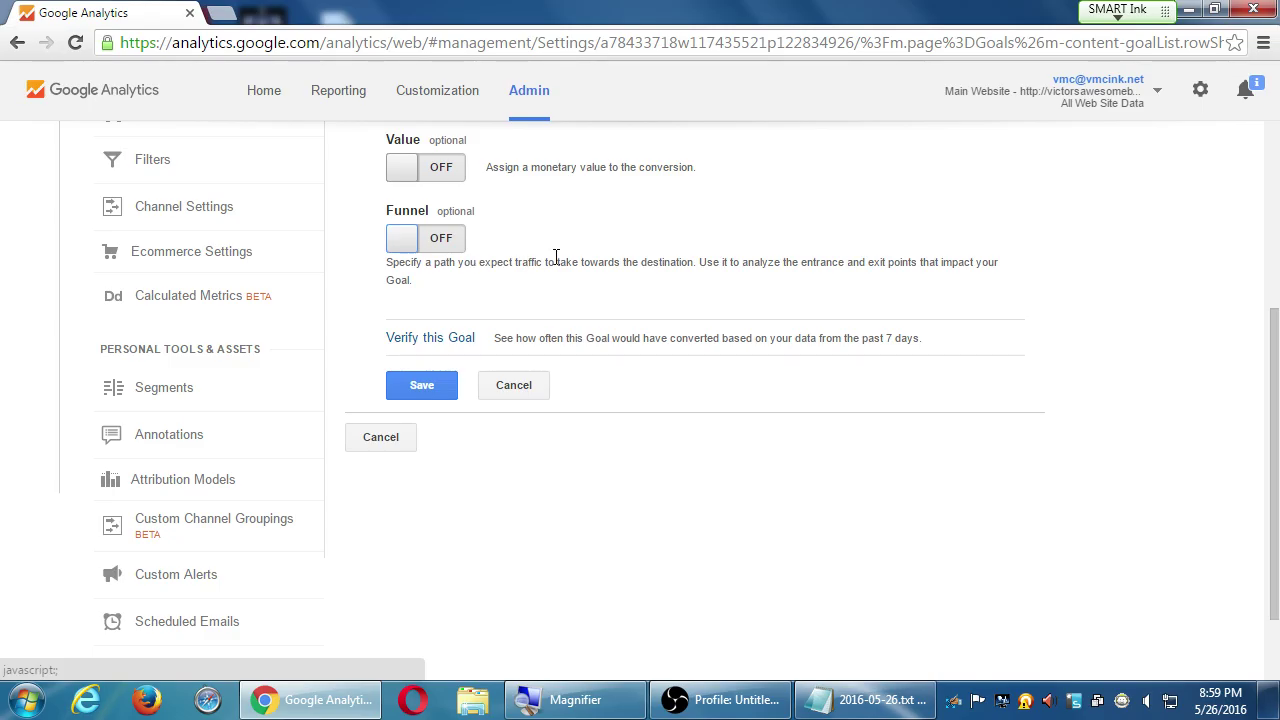
left_click(449, 246)
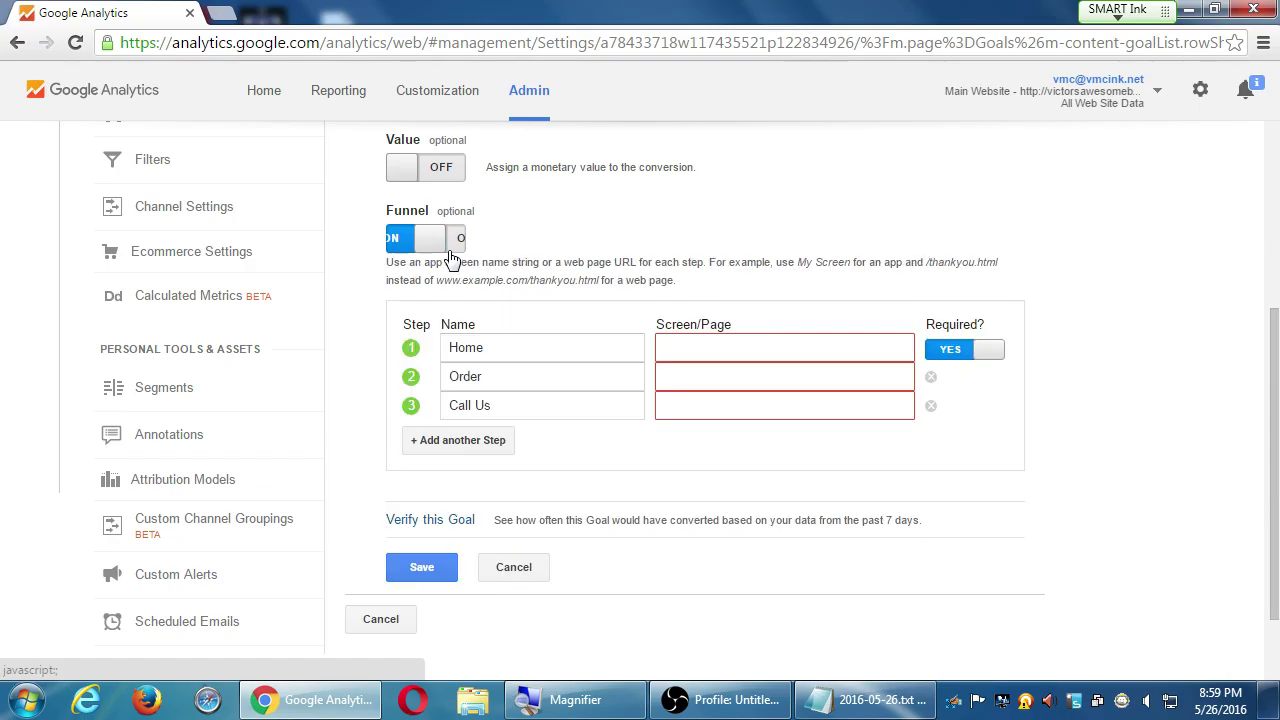
left_click(965, 354)
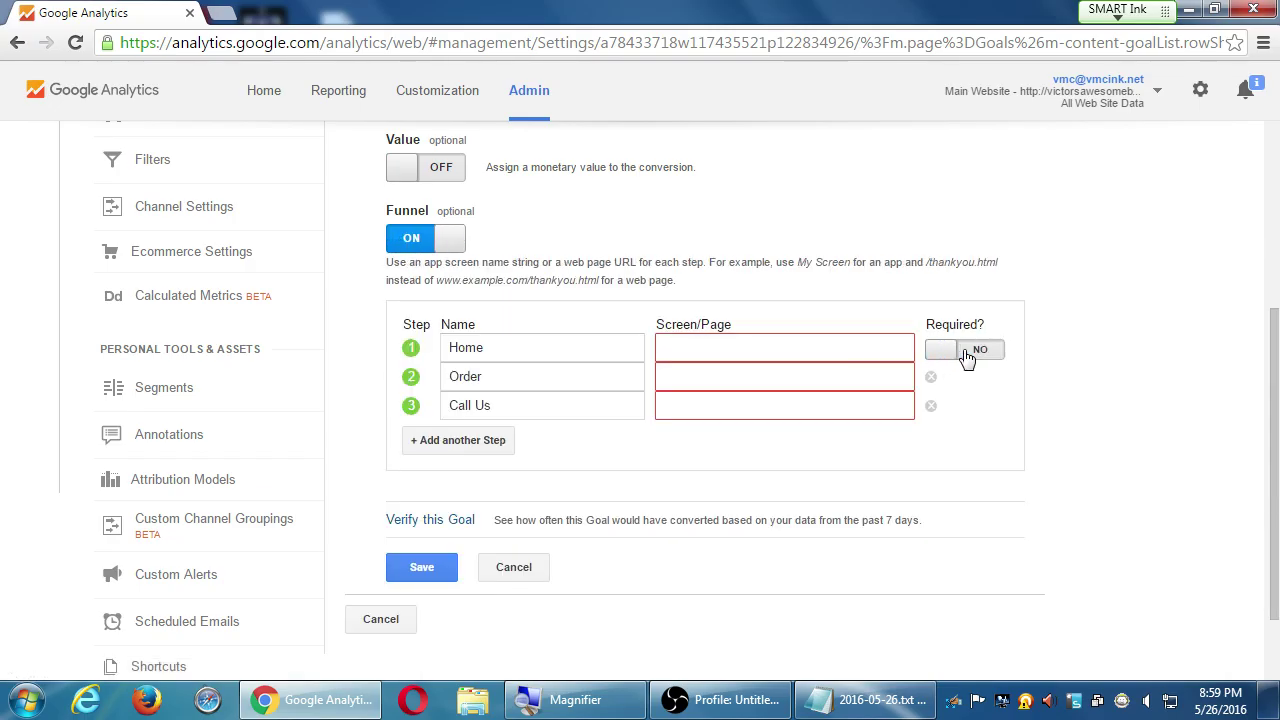
left_click(669, 376)
left_click(733, 348)
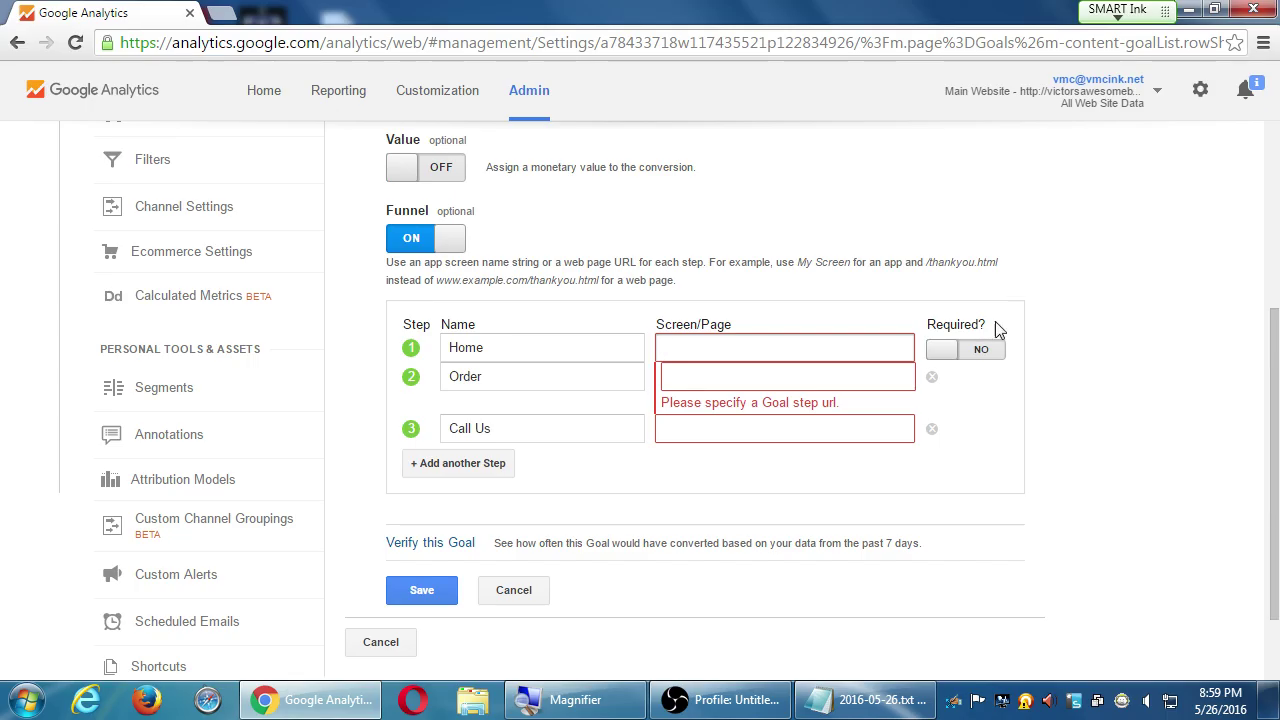
left_click(975, 349)
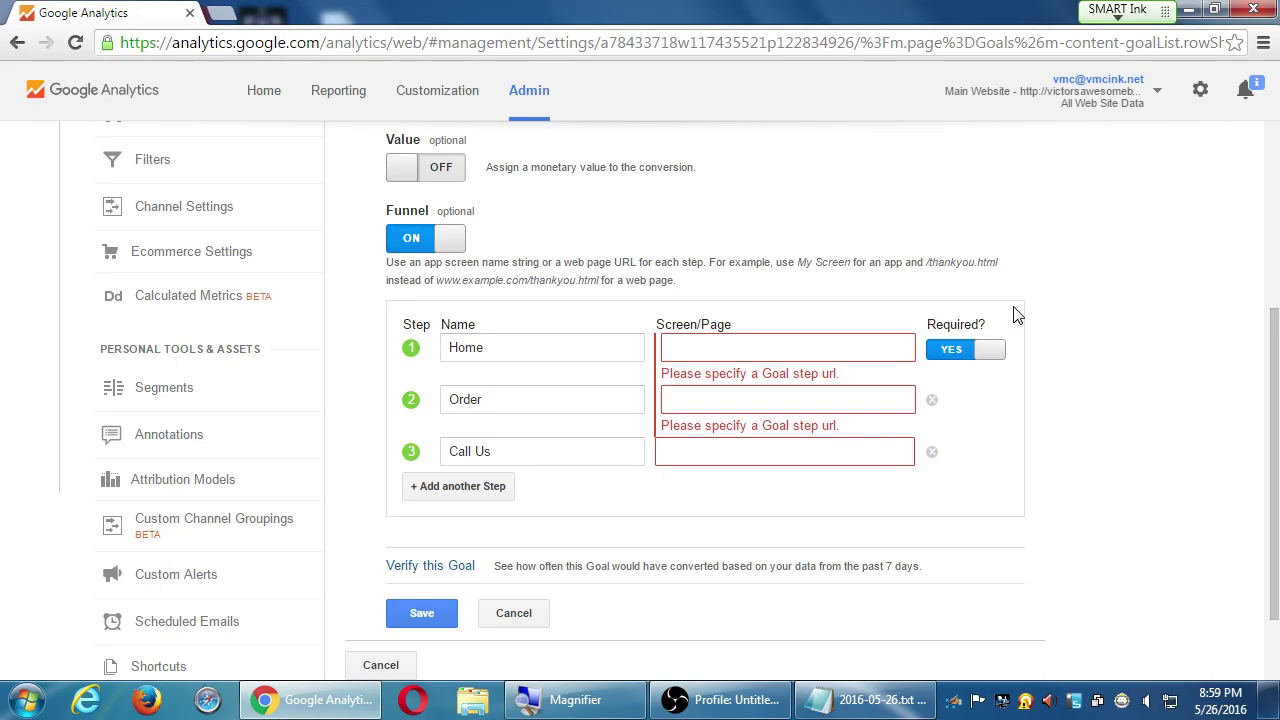
left_click(965, 350)
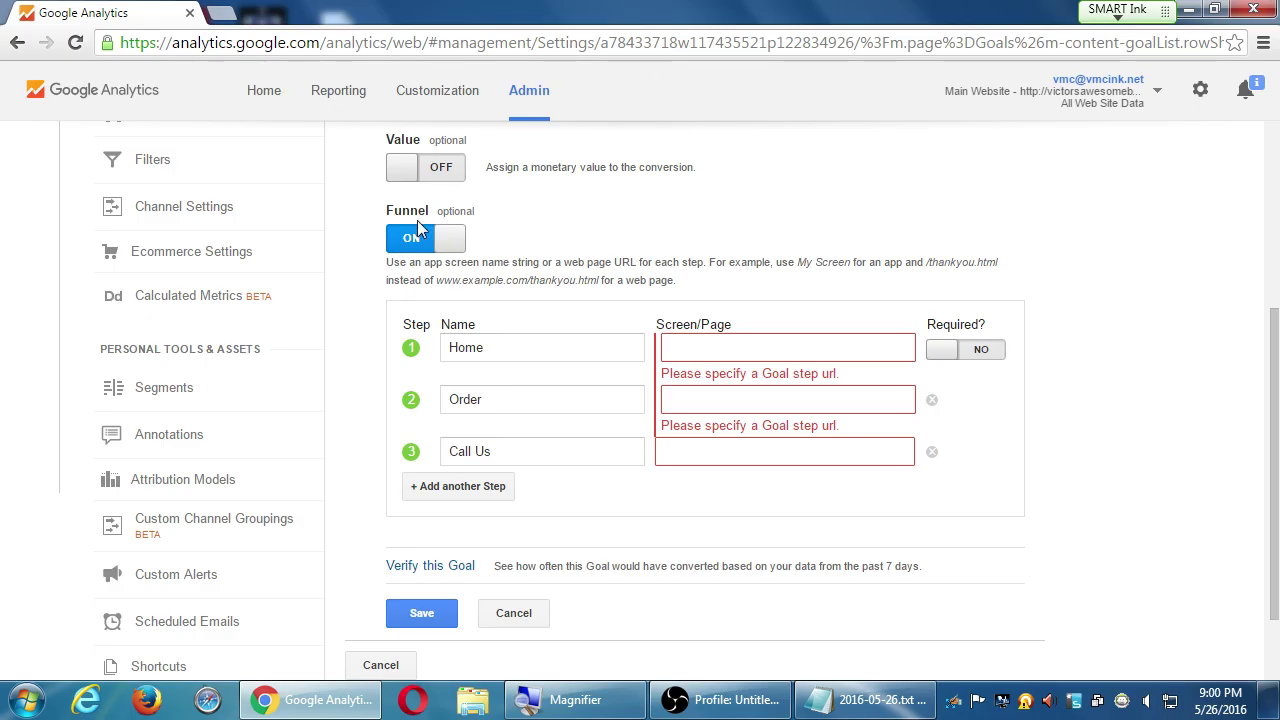
Step: Turn off the goal's funnel and save the goal
left_click(448, 256)
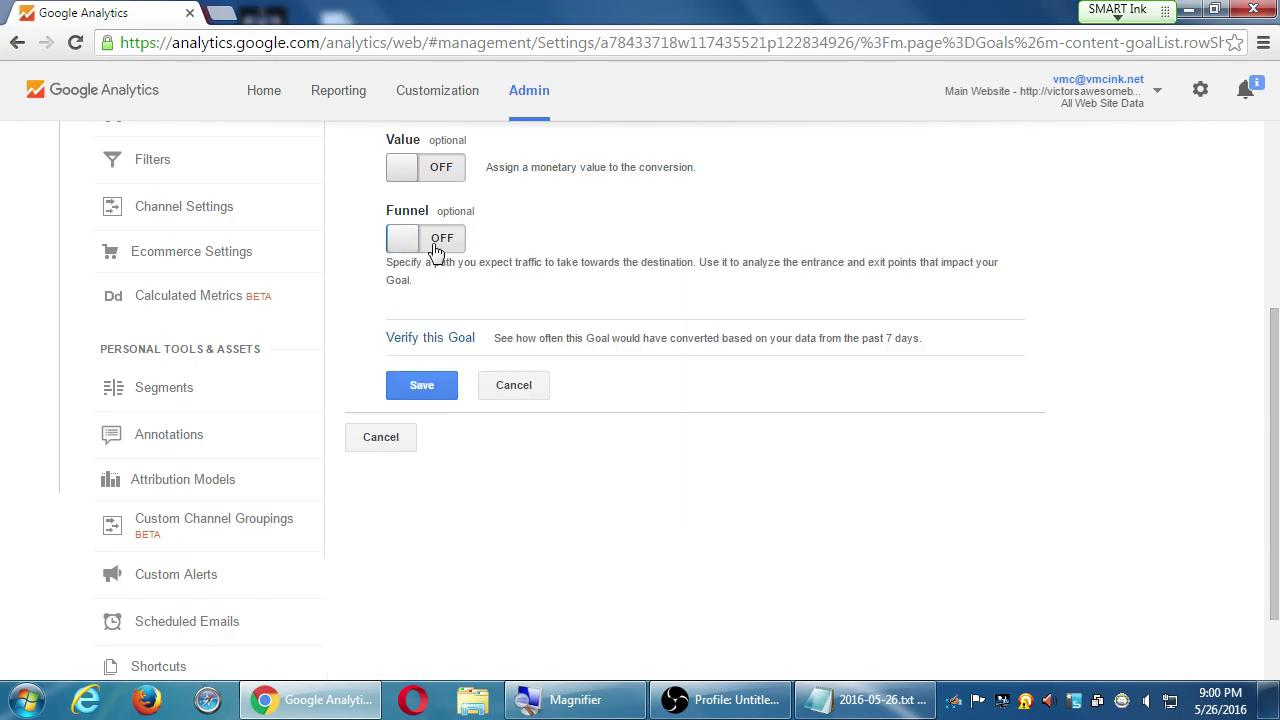
left_click(428, 396)
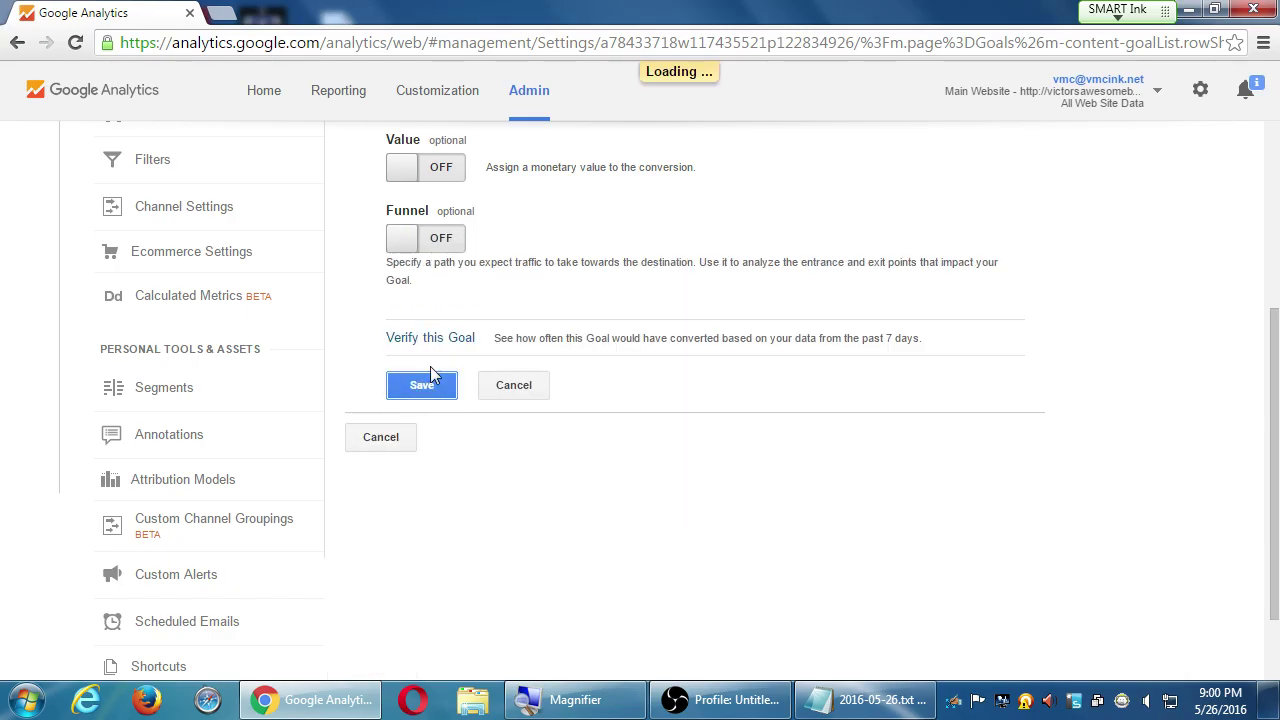
left_click(392, 402)
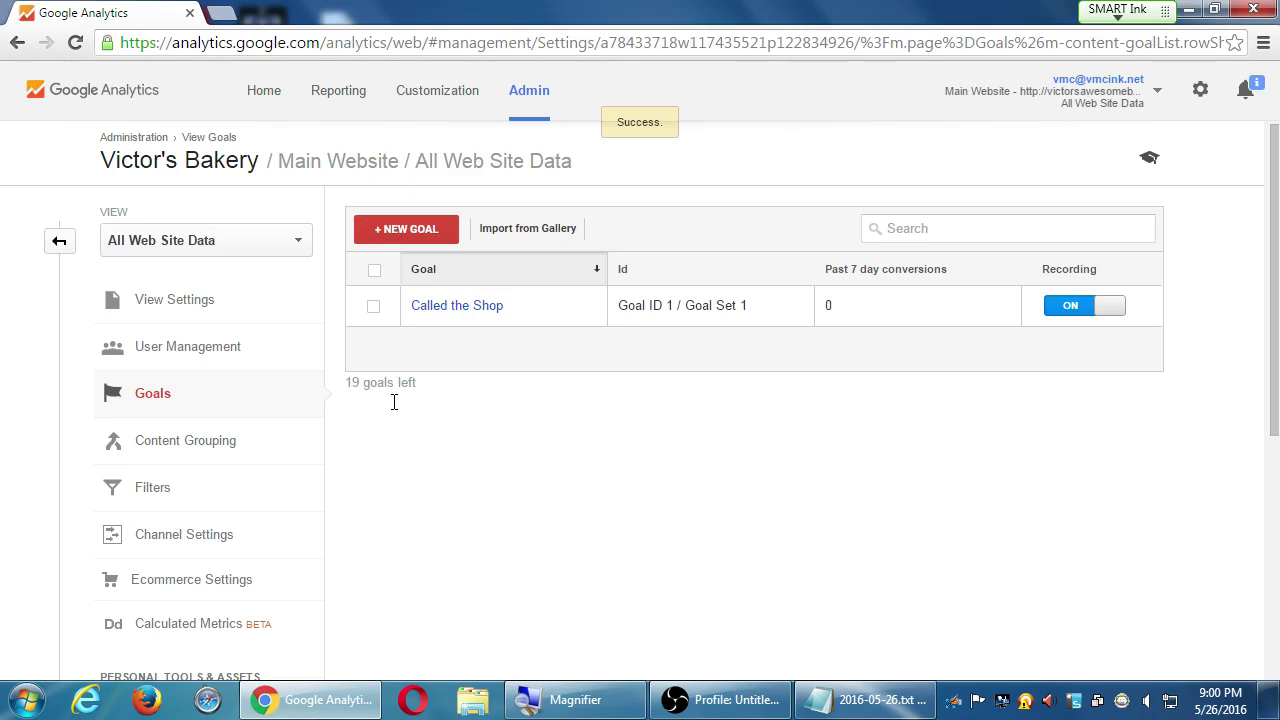
Step: Open the Goals Overview report under Conversions and examine the completions, value and conversion rate for the Called the Shop goal
left_click(342, 102)
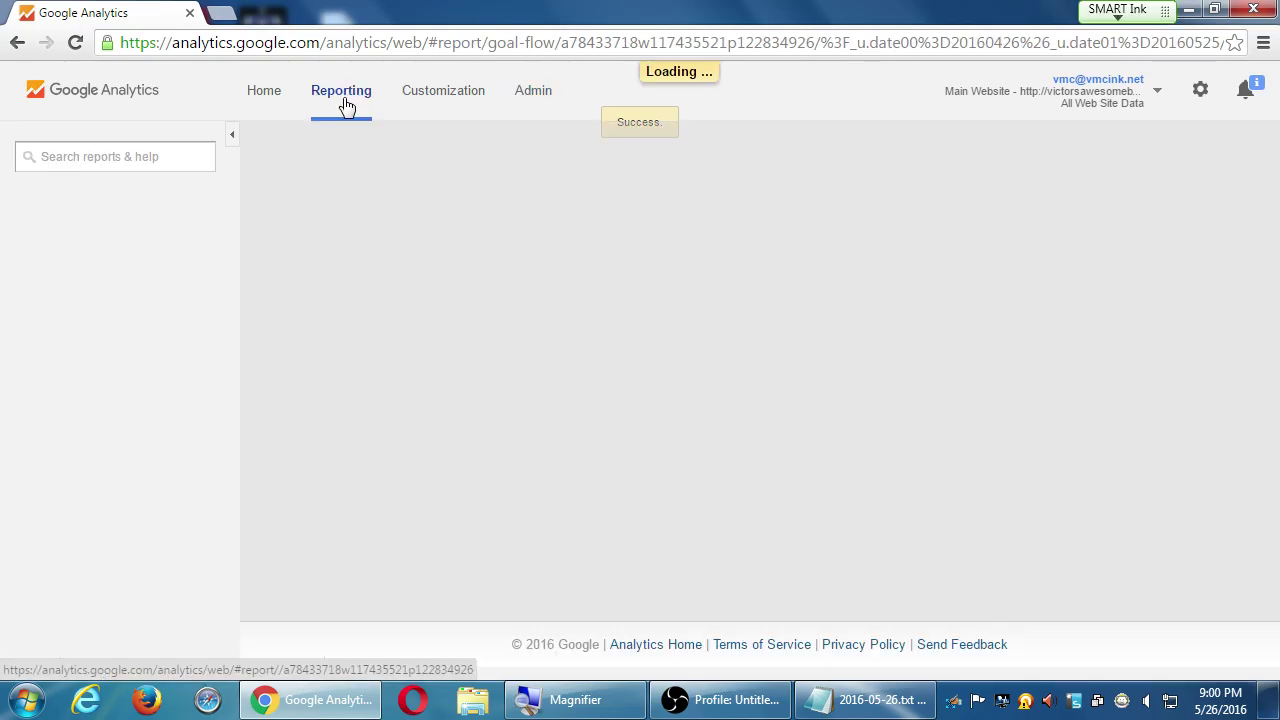
scroll(108, 484, "down", 3)
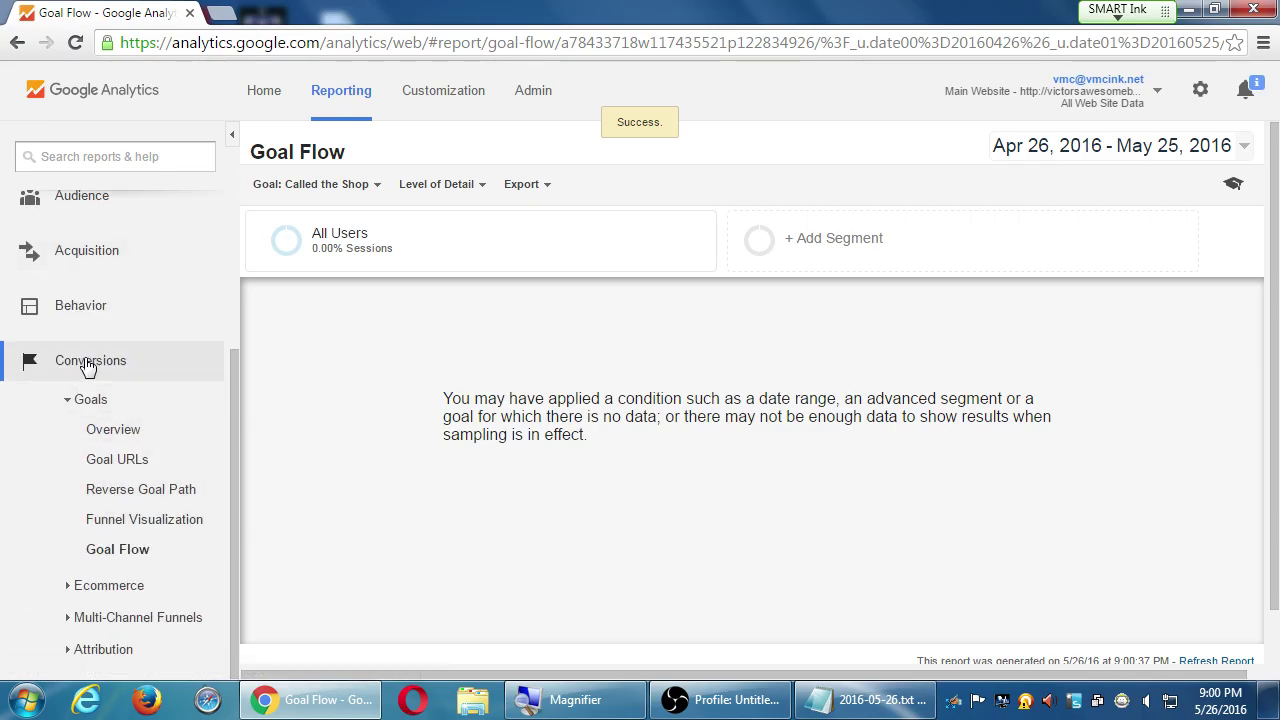
left_click(88, 364)
left_click(108, 602)
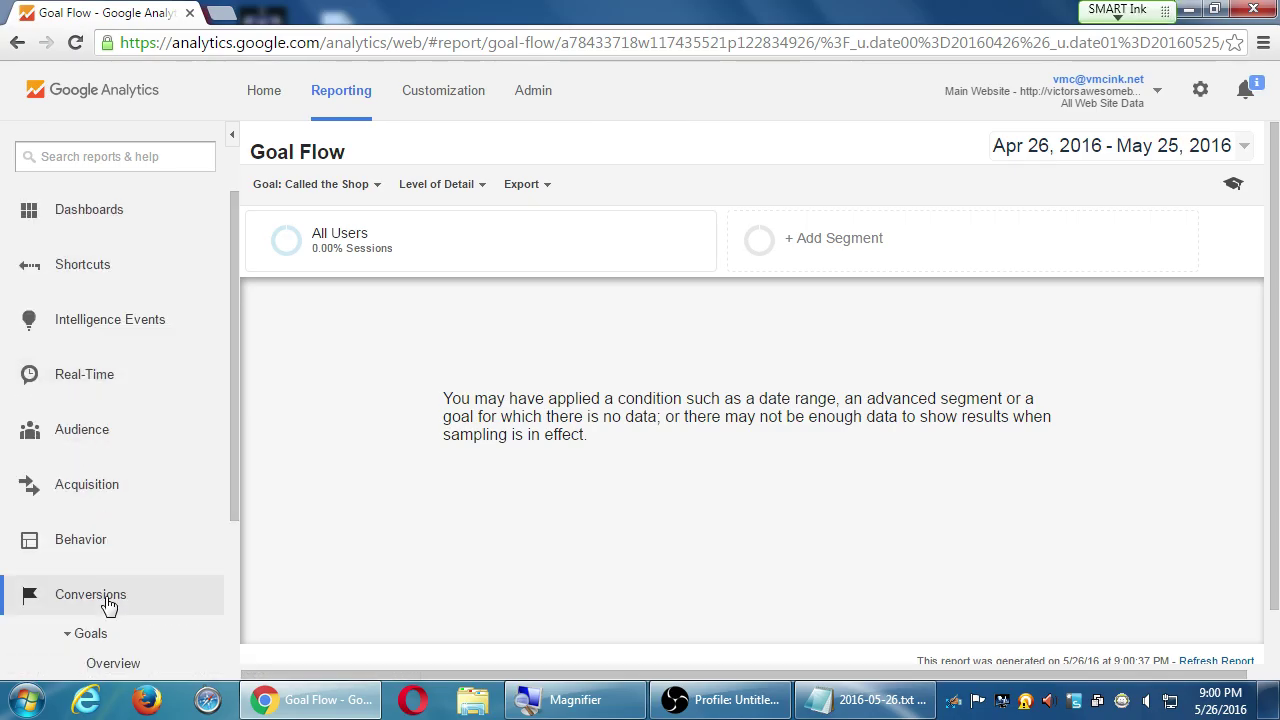
left_click(110, 663)
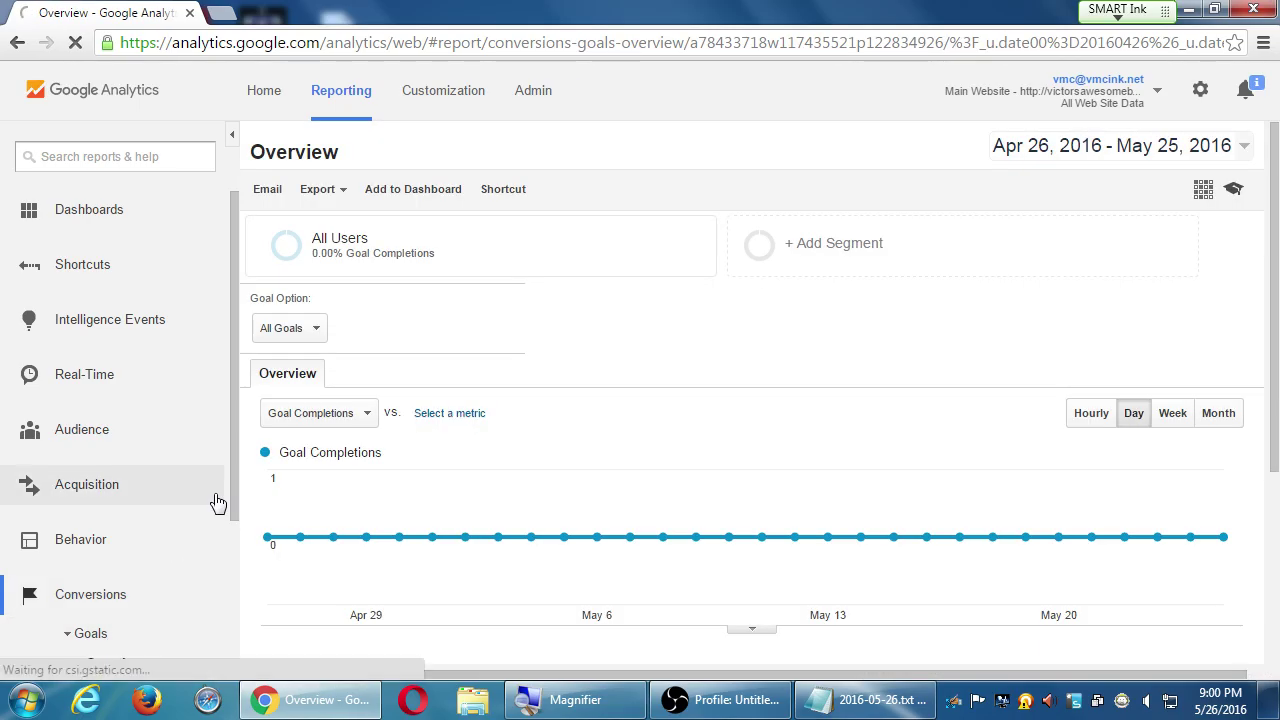
scroll(476, 516, "down", 3)
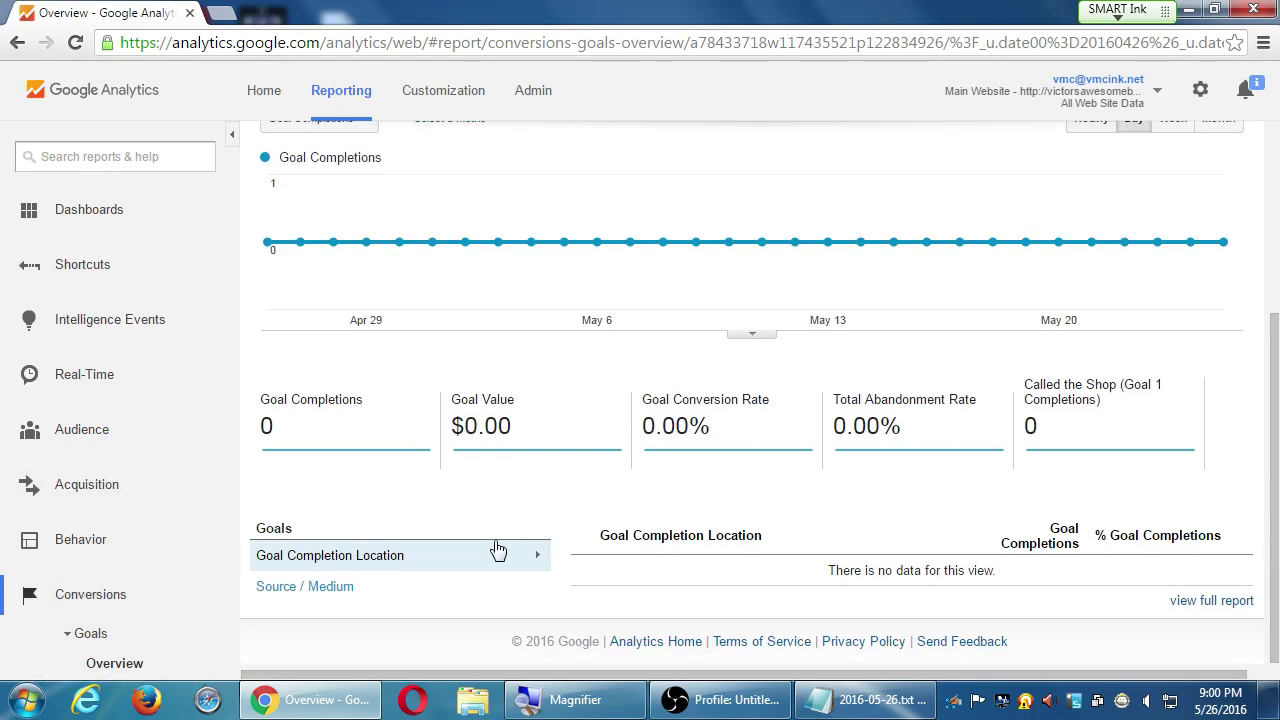
scroll(690, 522, "up", 2)
scroll(706, 523, "down", 2)
mouse_move(1078, 410)
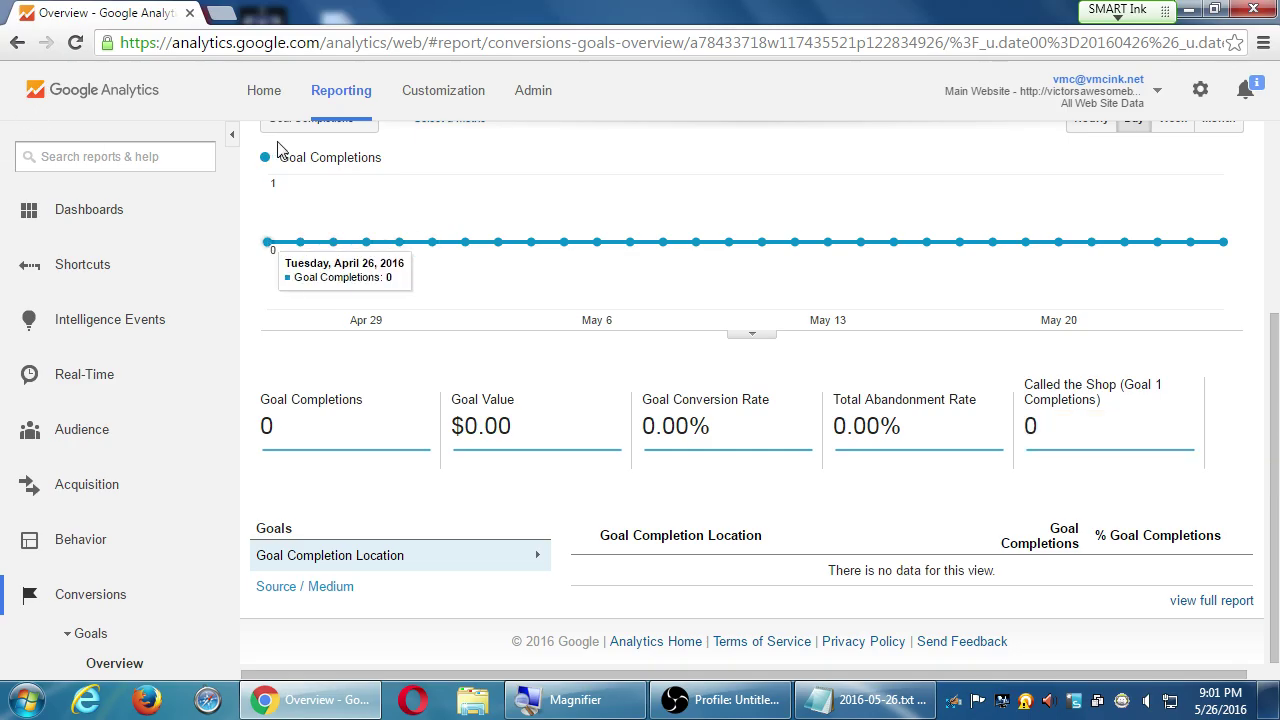
scroll(814, 246, "up", 3)
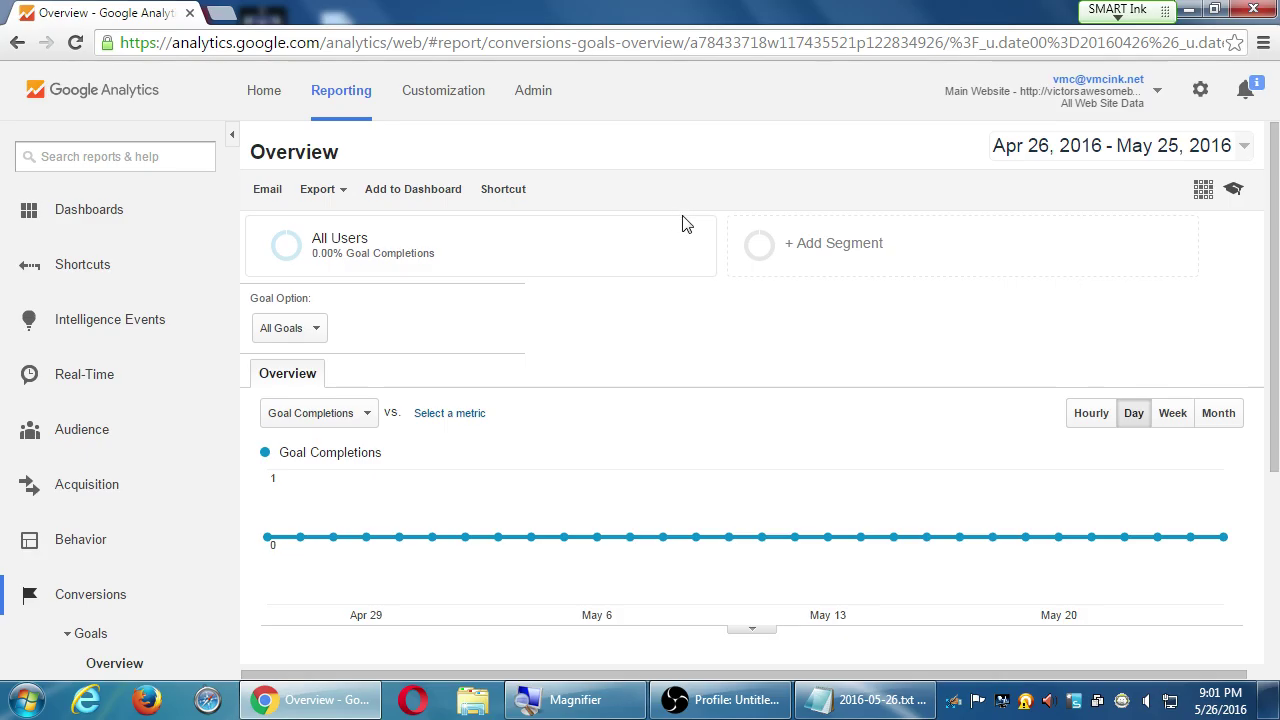
Step: Switch to the AET YouTube property's All Web Site Data view and open its Audience Overview report
left_click(1078, 104)
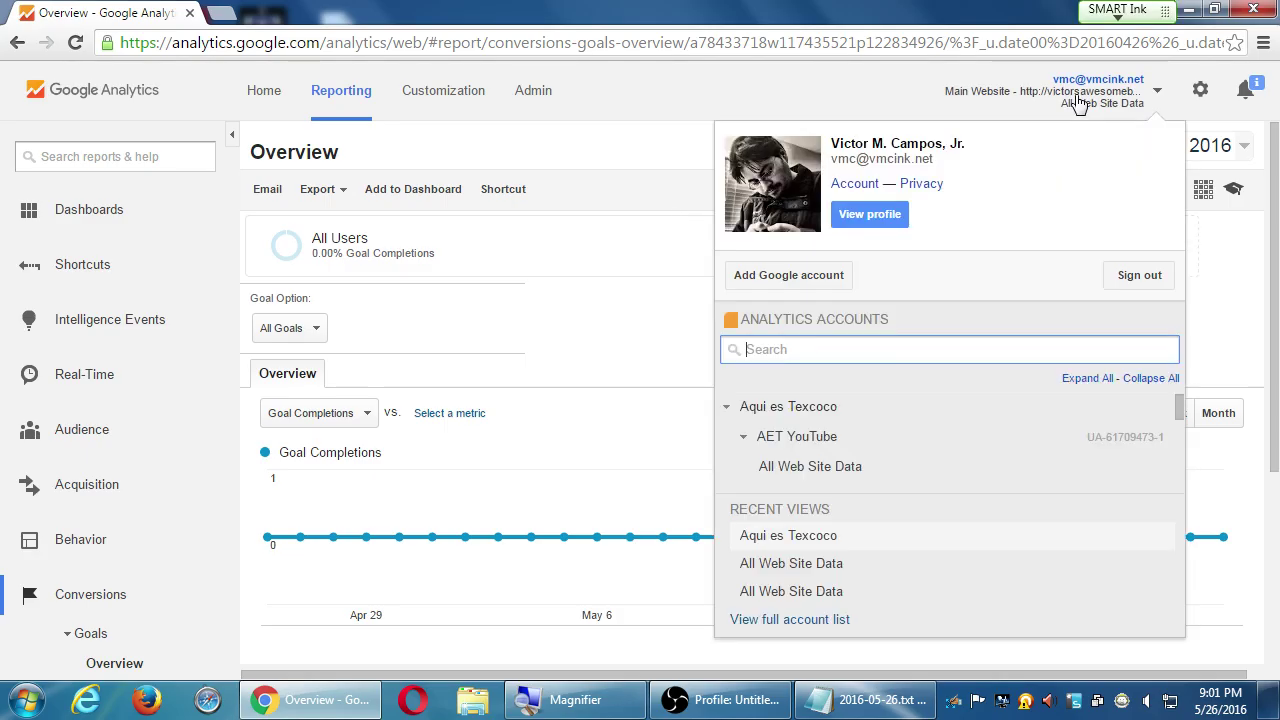
left_click(845, 468)
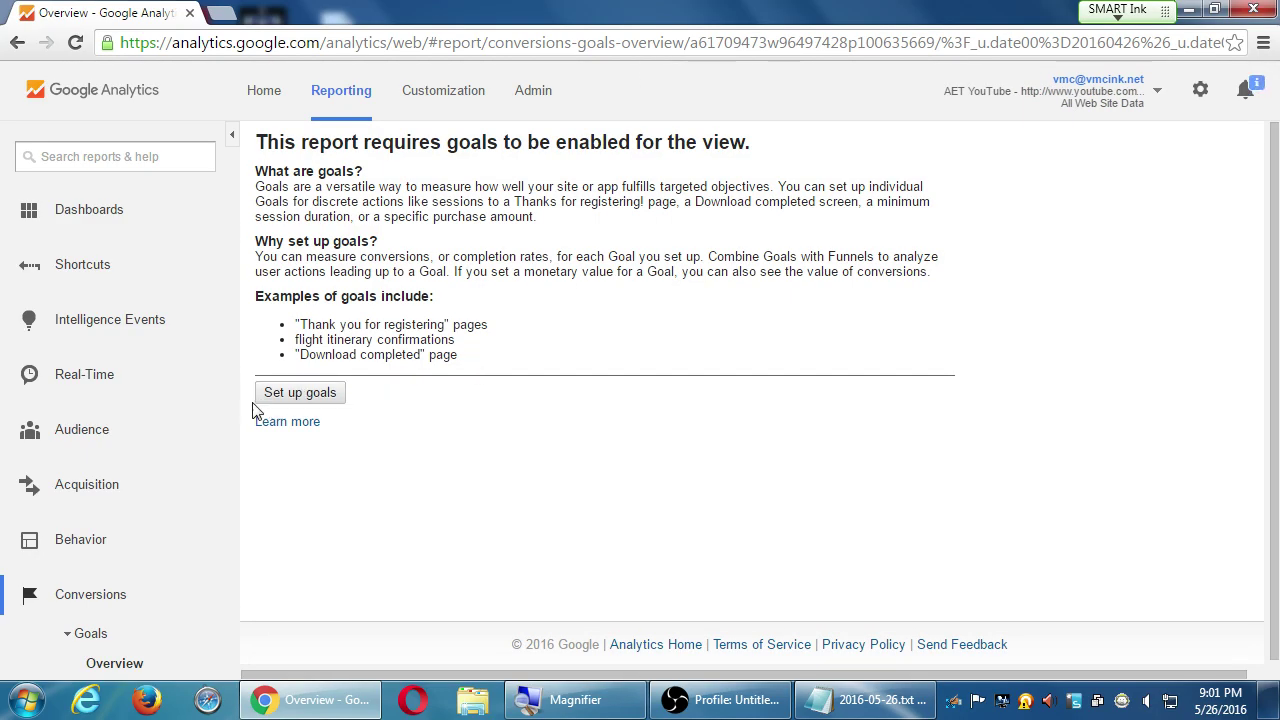
scroll(200, 464, "down", 3)
left_click(120, 434)
scroll(68, 372, "up", 3)
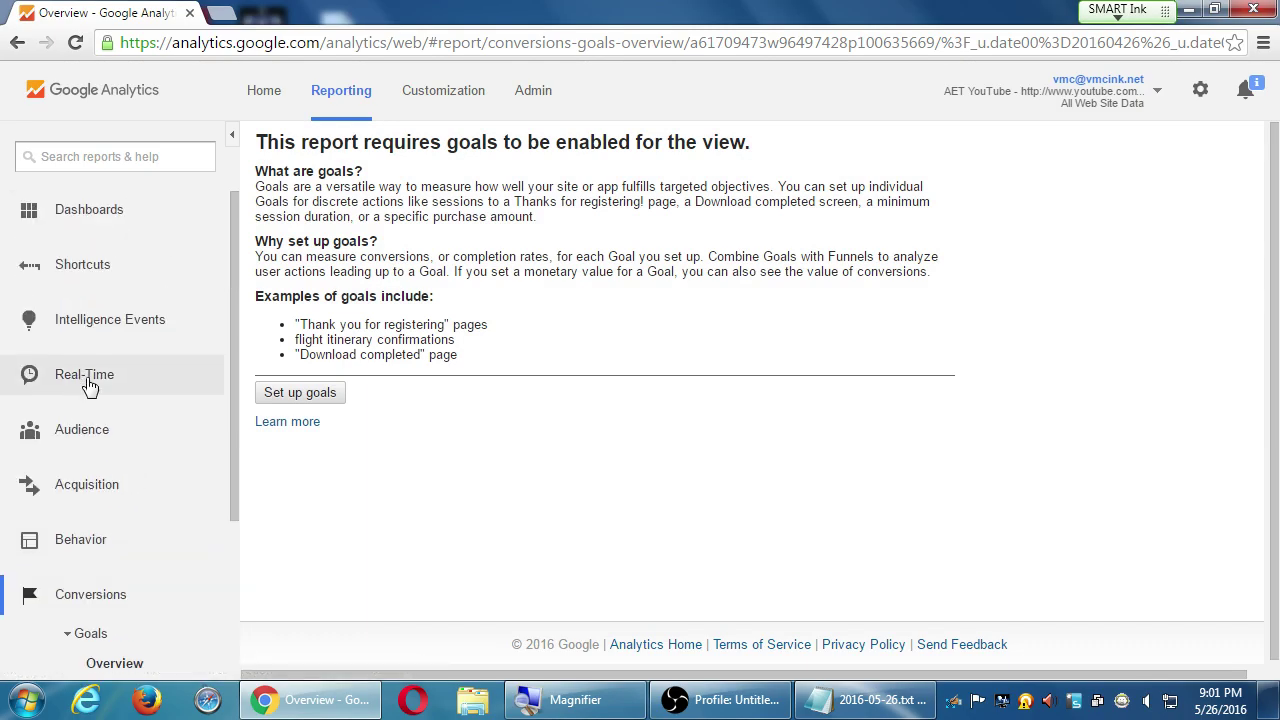
left_click(103, 209)
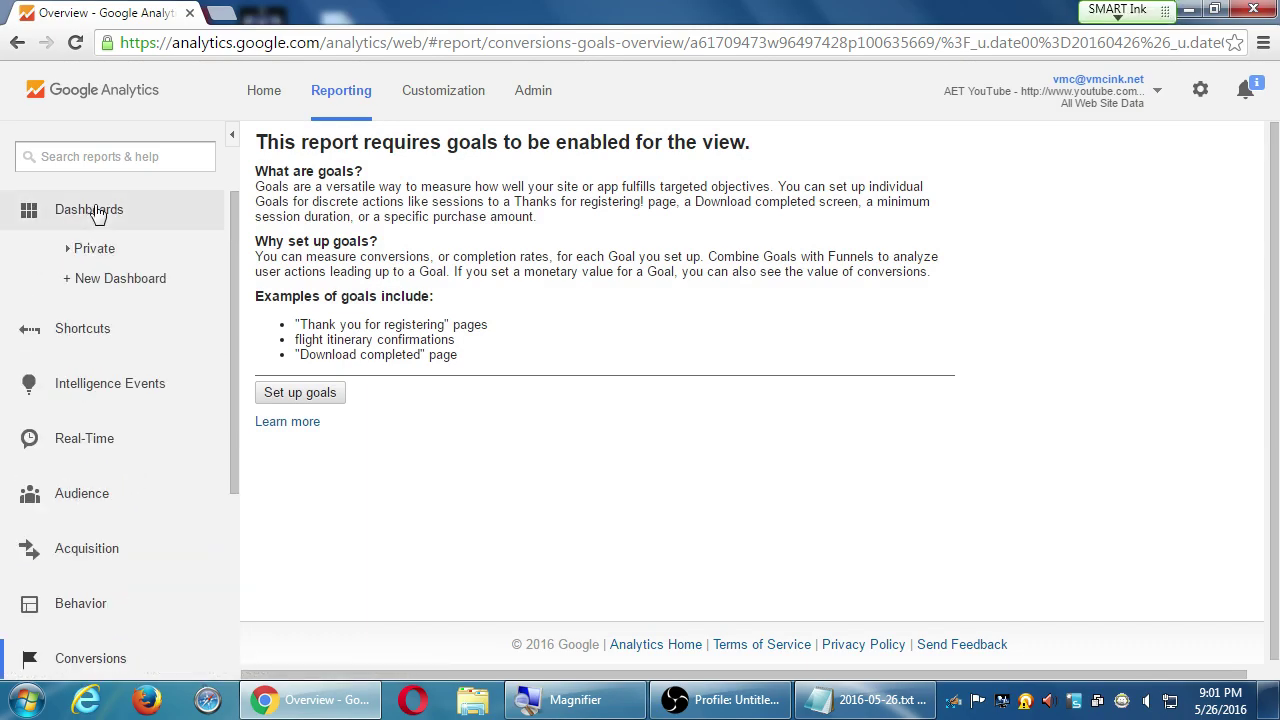
left_click(100, 505)
left_click(110, 538)
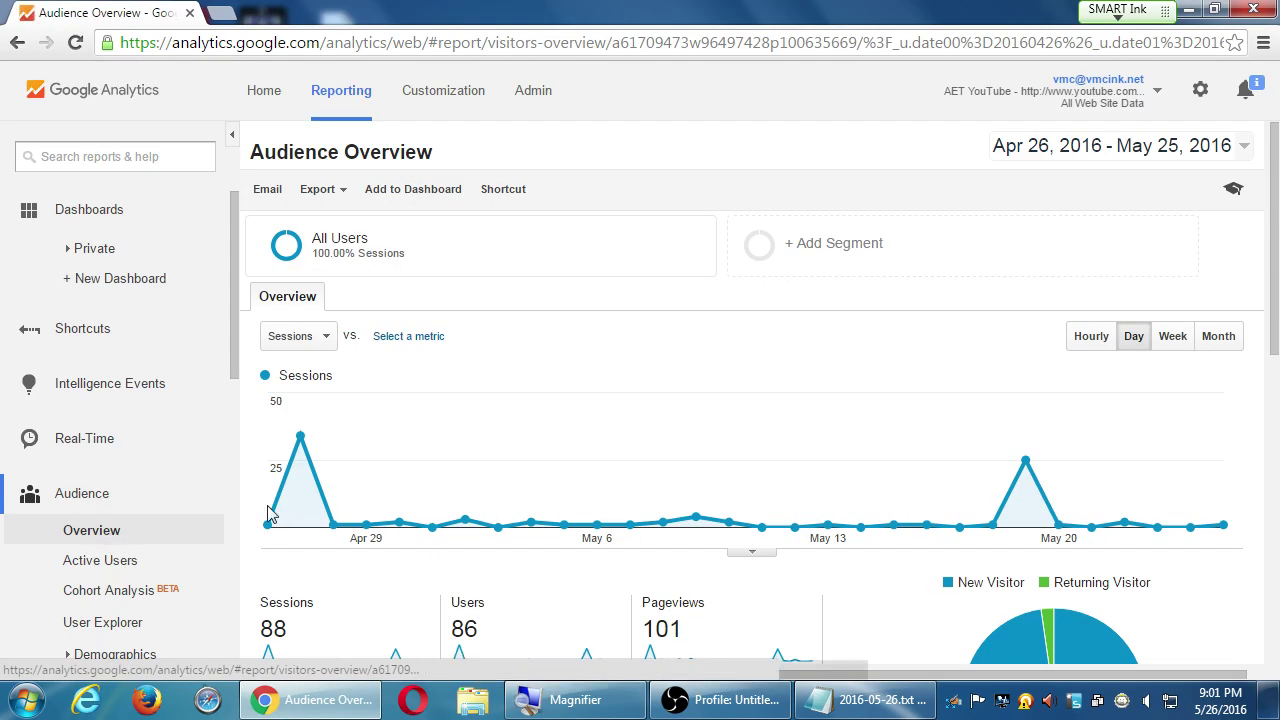
Step: Switch to the recently used Aqui es Texcoco view and look through its Audience Overview report down to the language breakdown
left_click(1118, 105)
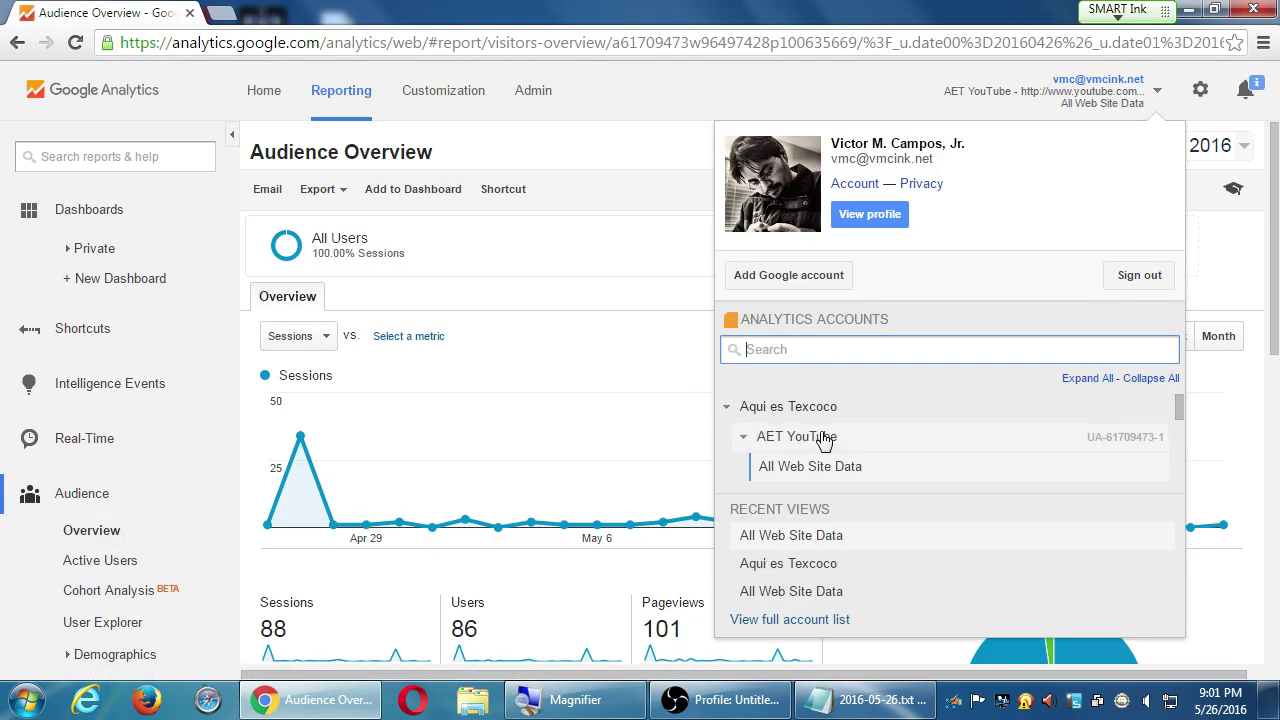
scroll(860, 470, "down", 2)
scroll(863, 472, "down", 3)
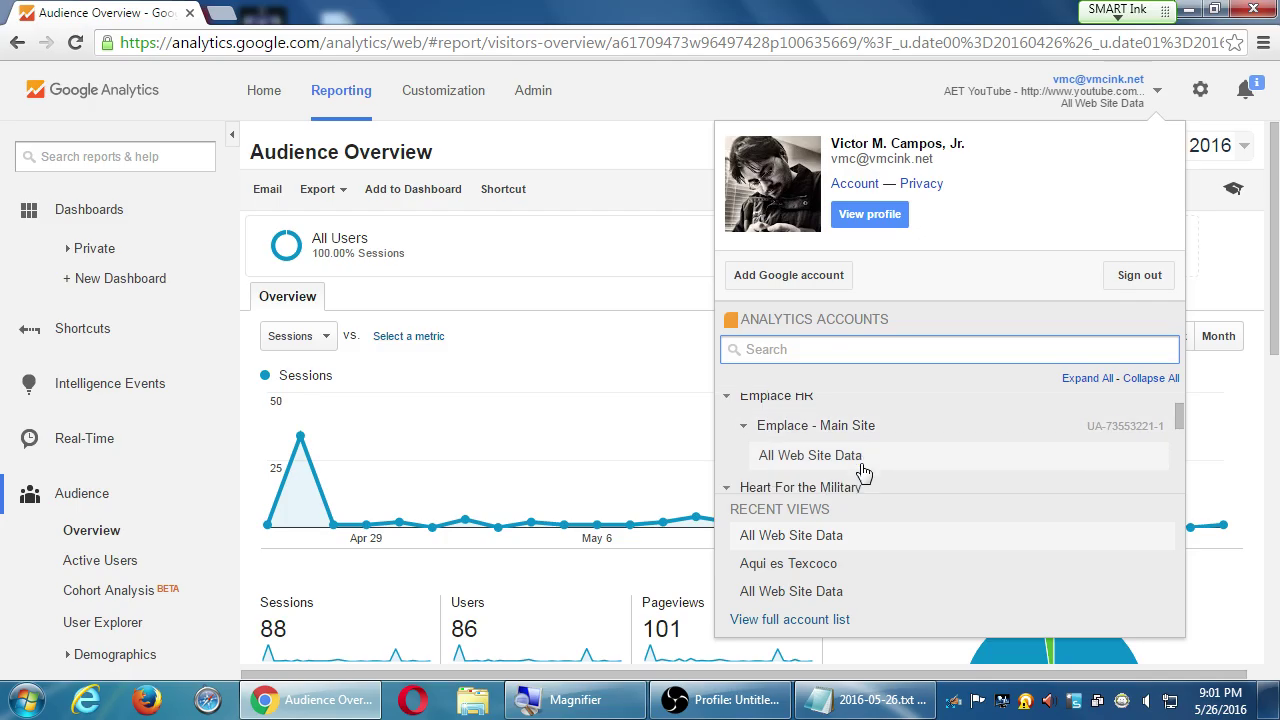
left_click(825, 564)
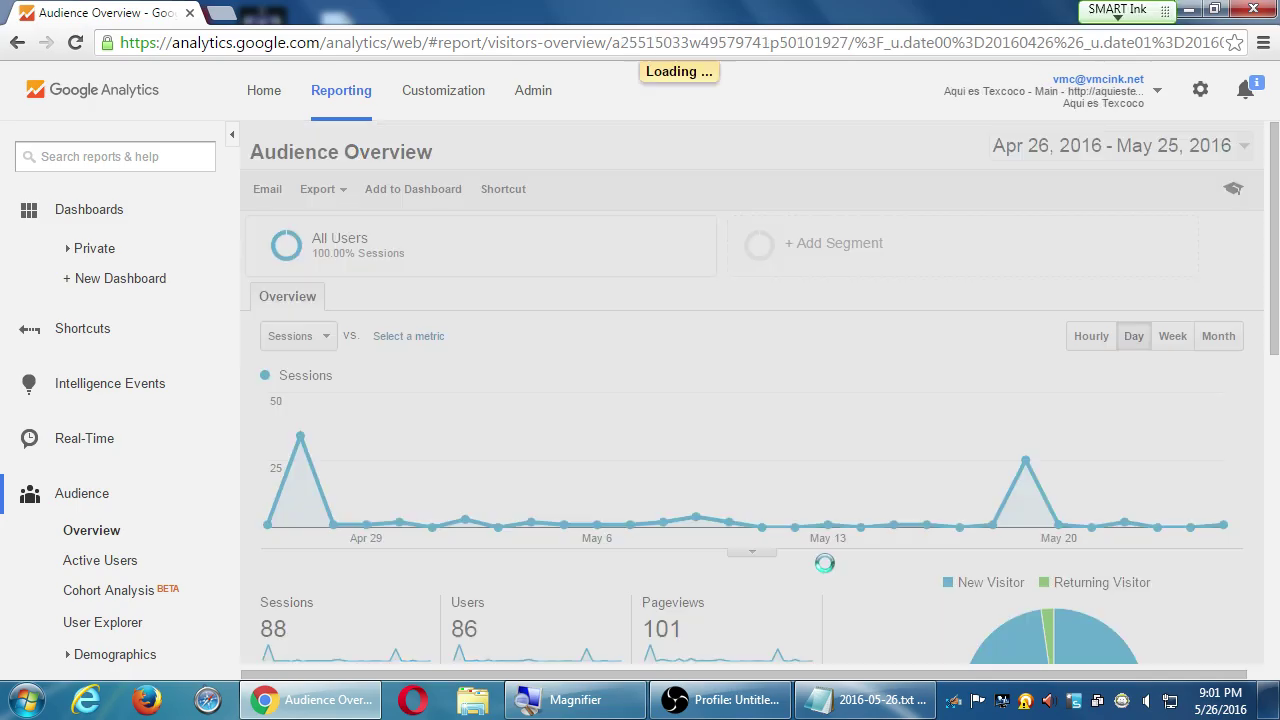
scroll(760, 465, "down", 5)
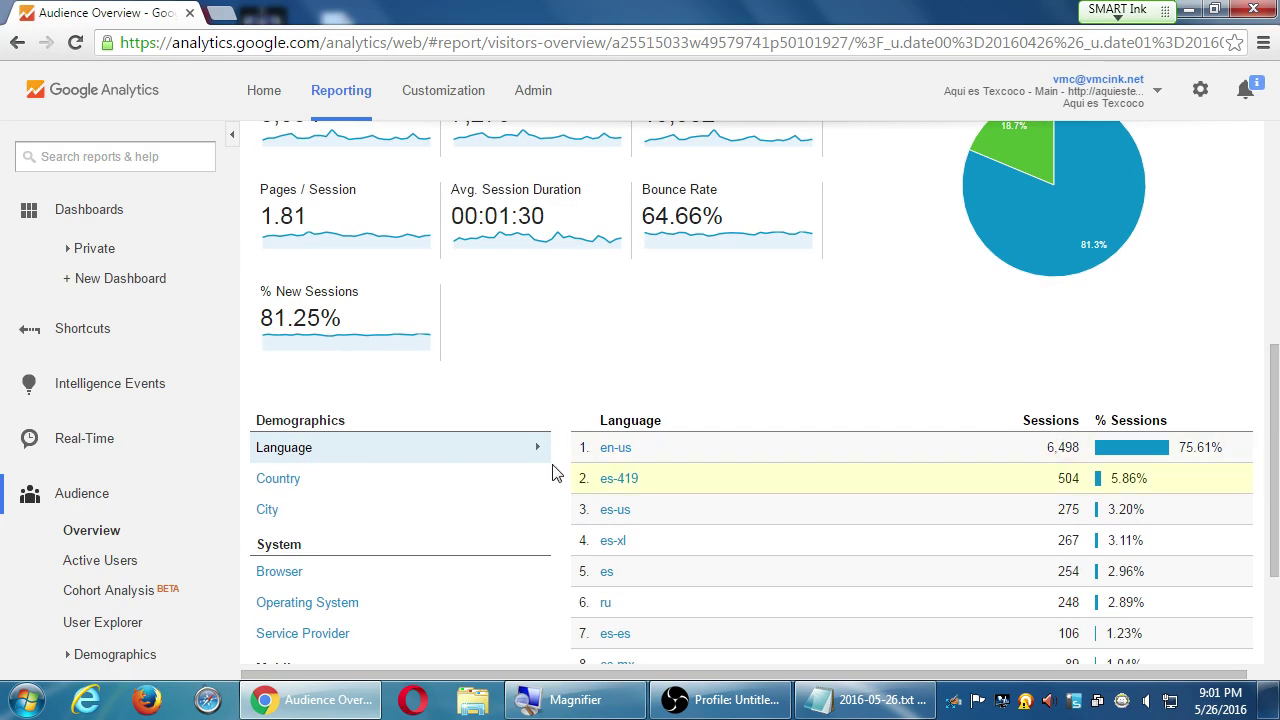
Step: Open the Goals Overview report for Aqui es Texcoco and examine its goal completions and completion locations
scroll(95, 595, "down", 7)
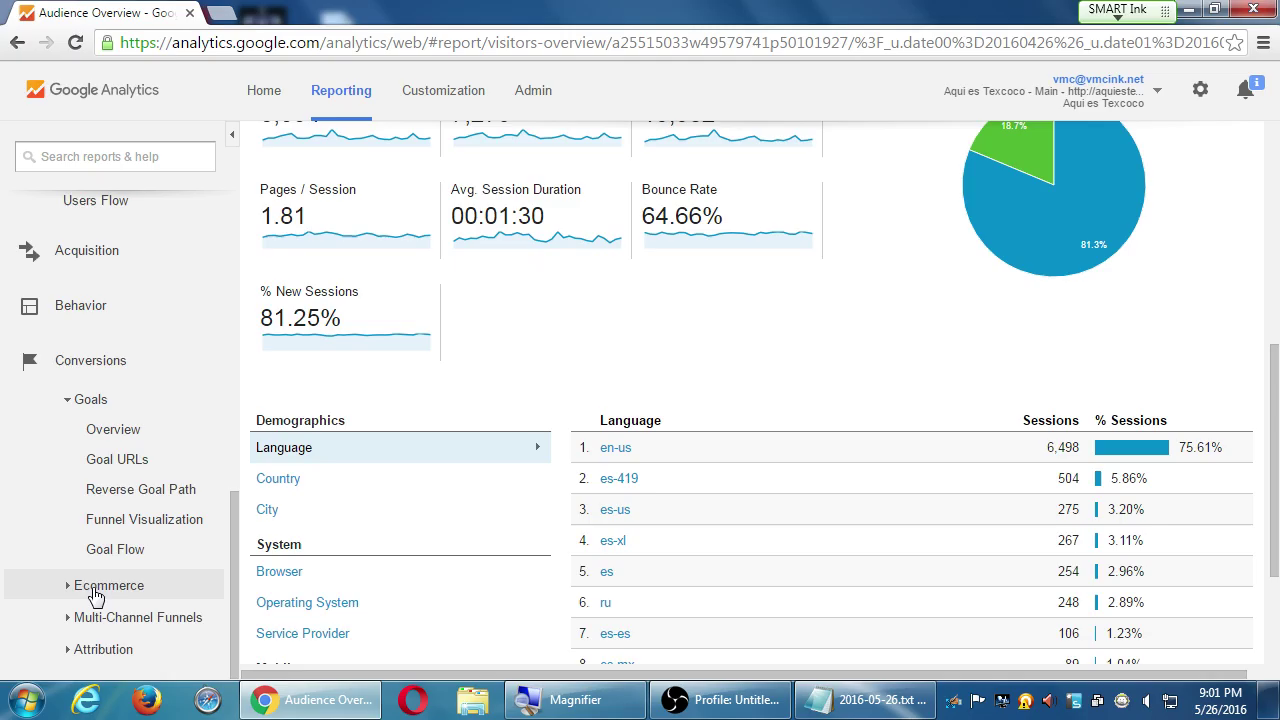
left_click(118, 432)
scroll(950, 358, "down", 3)
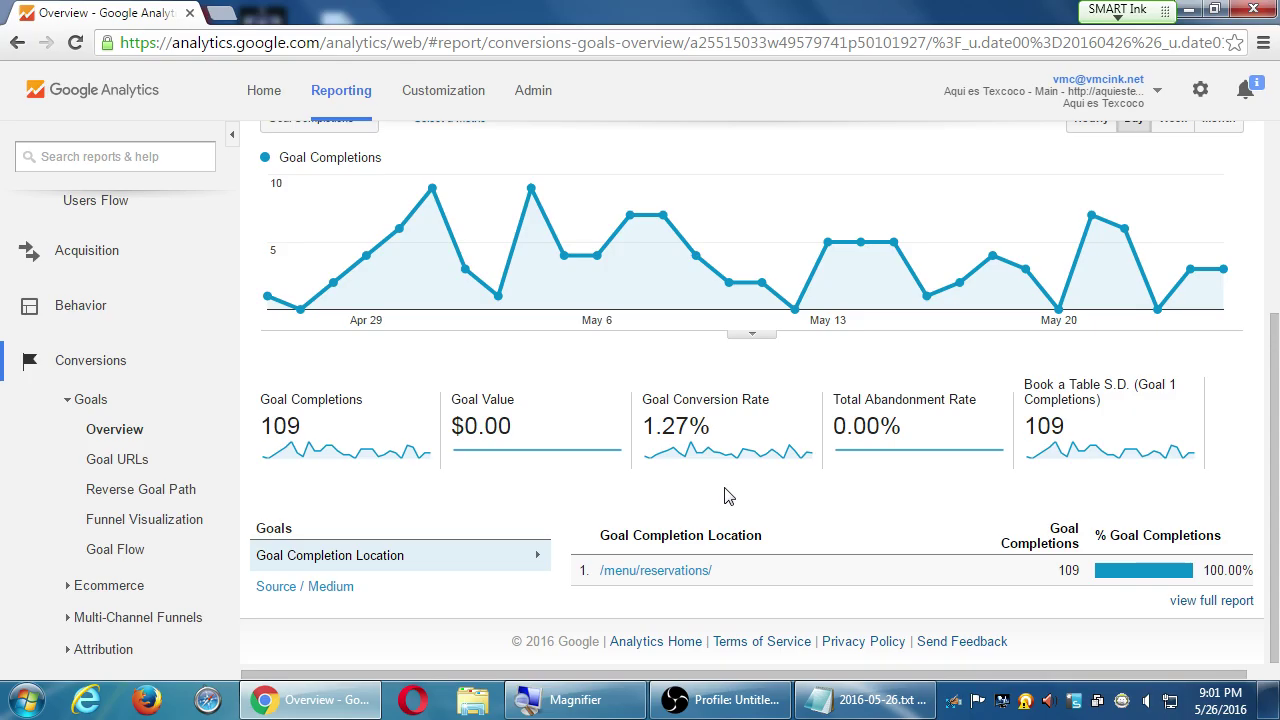
Step: Look through the full list of Analytics accounts and open the Aqui es Texcoco view under PmD Interactive
left_click(266, 95)
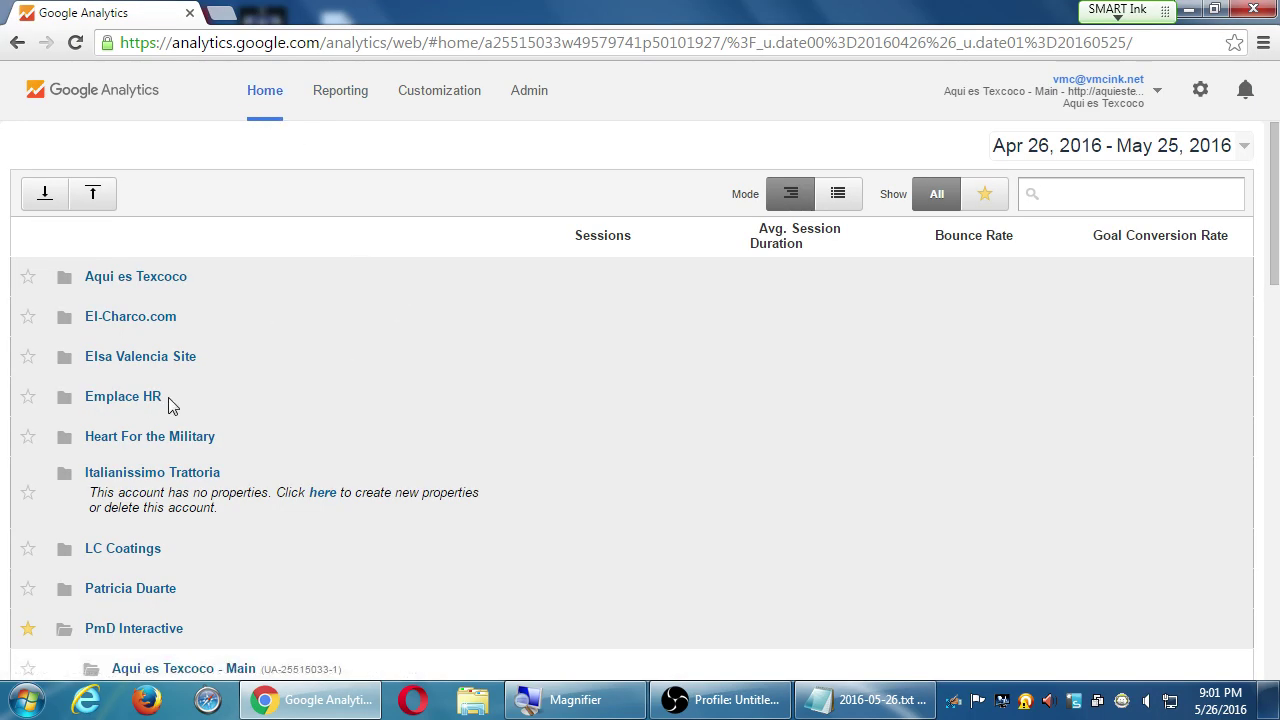
scroll(150, 492, "down", 5)
scroll(152, 492, "down", 3)
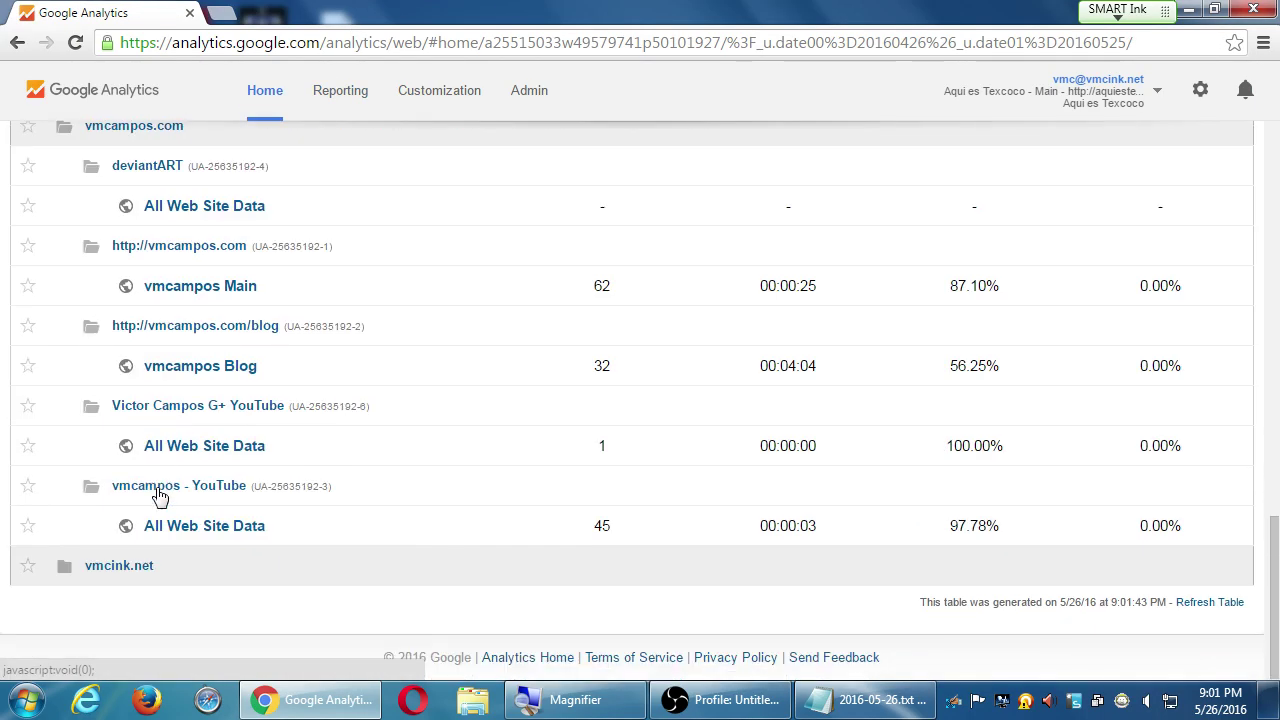
scroll(173, 405, "up", 6)
scroll(173, 405, "up", 3)
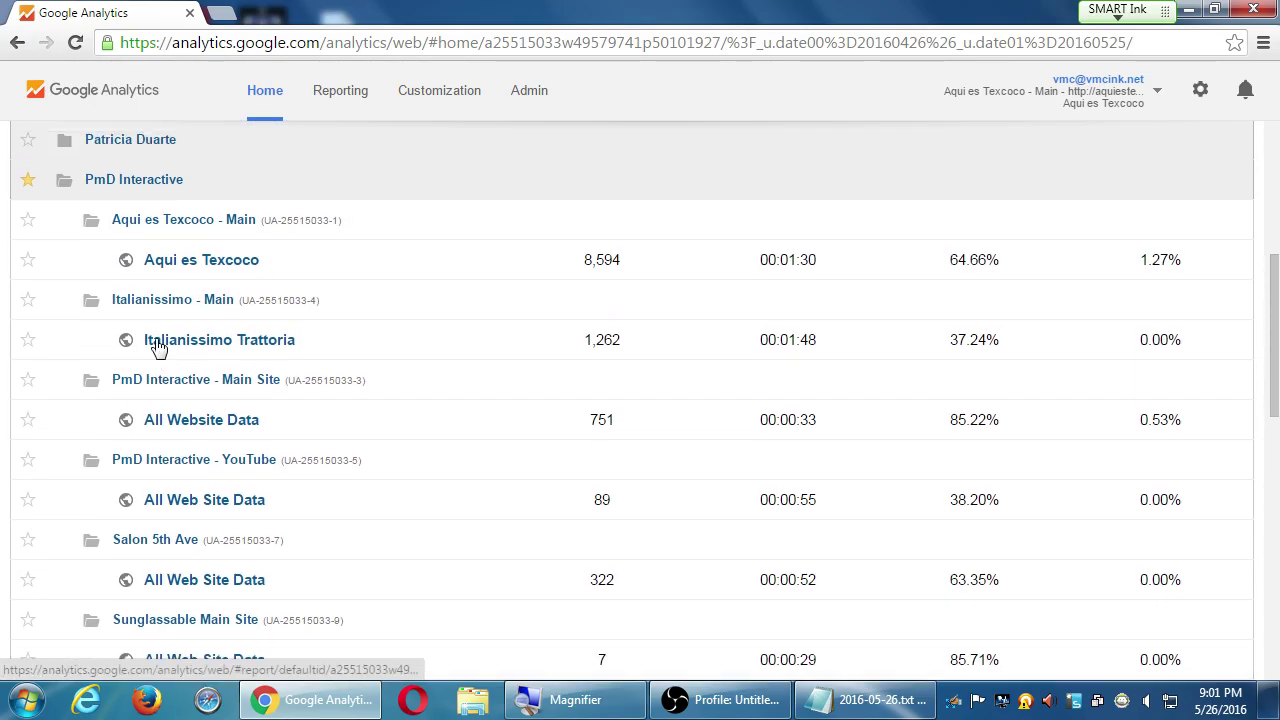
left_click(183, 277)
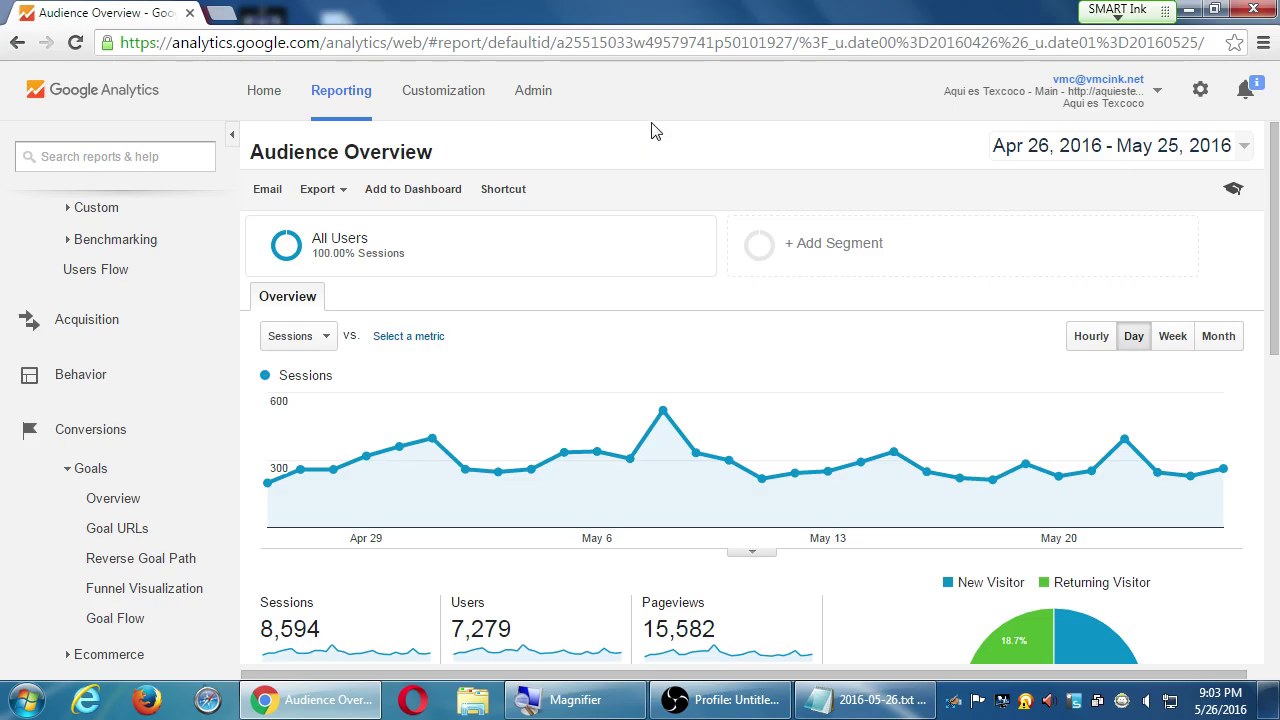
mouse_move(420, 280)
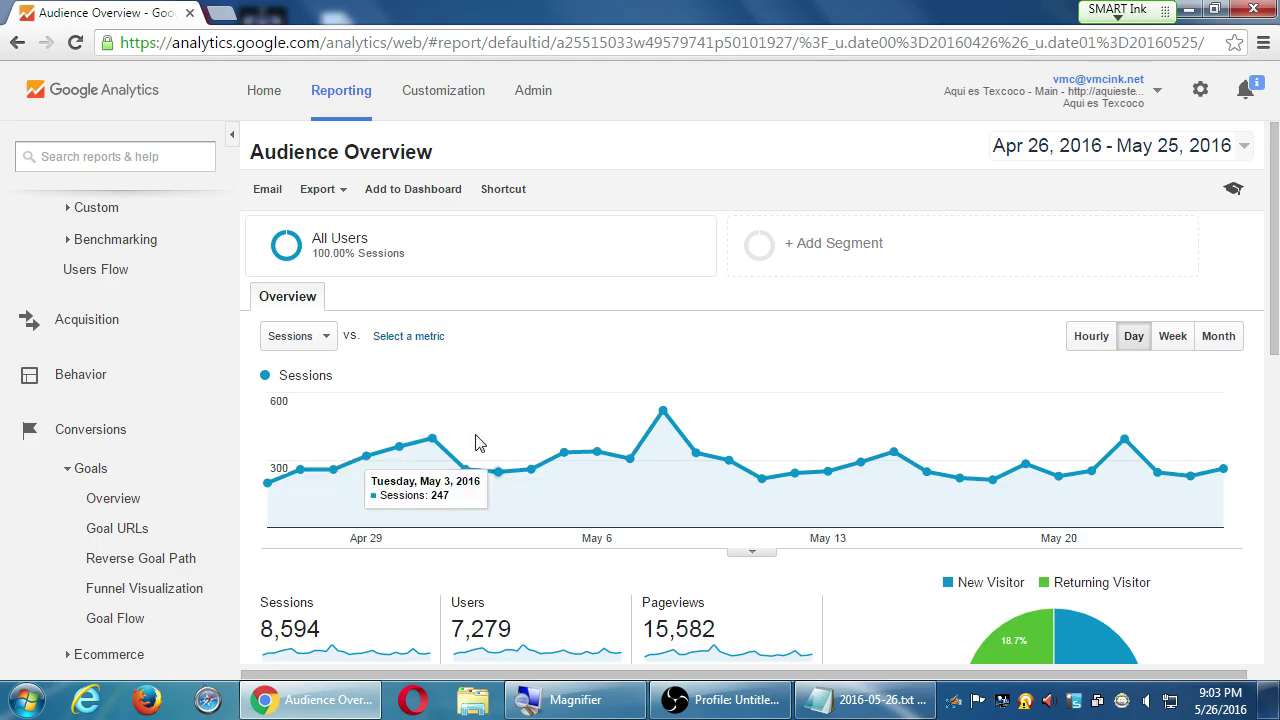
Step: Open the tracking code of the Aqui es Texcoco - Main property and select the entire website tracking script
left_click(522, 104)
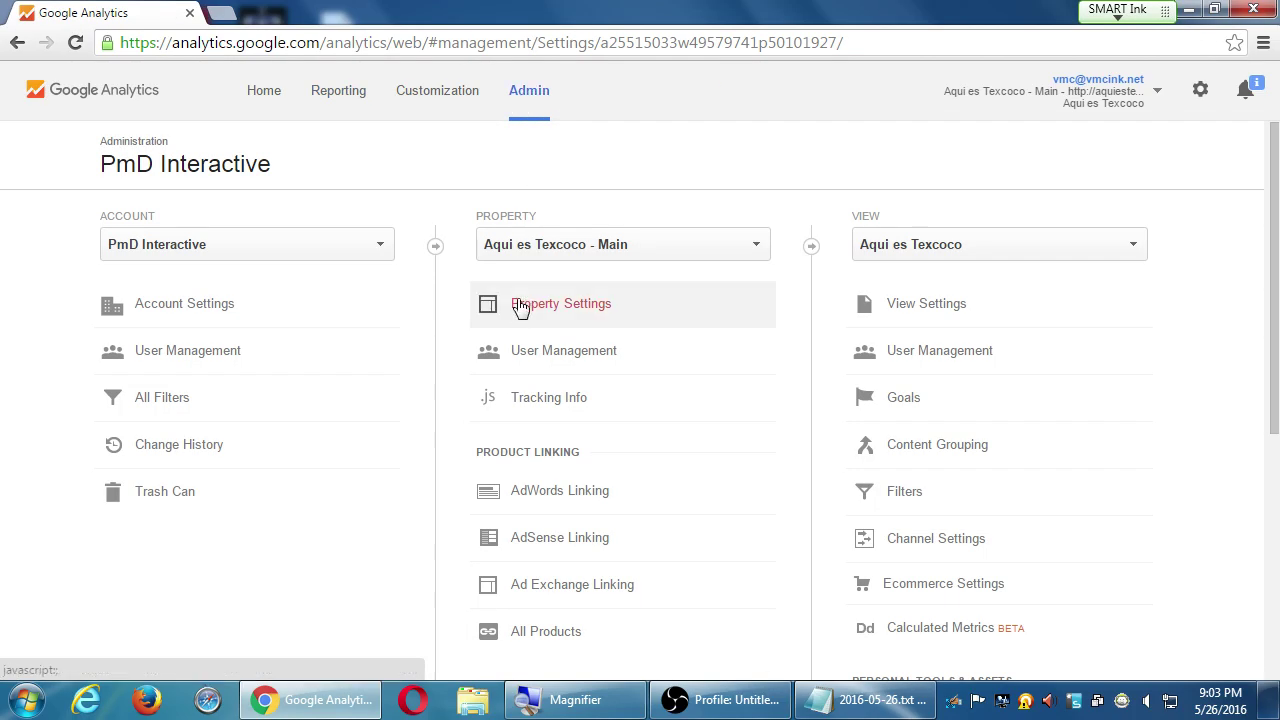
left_click(537, 410)
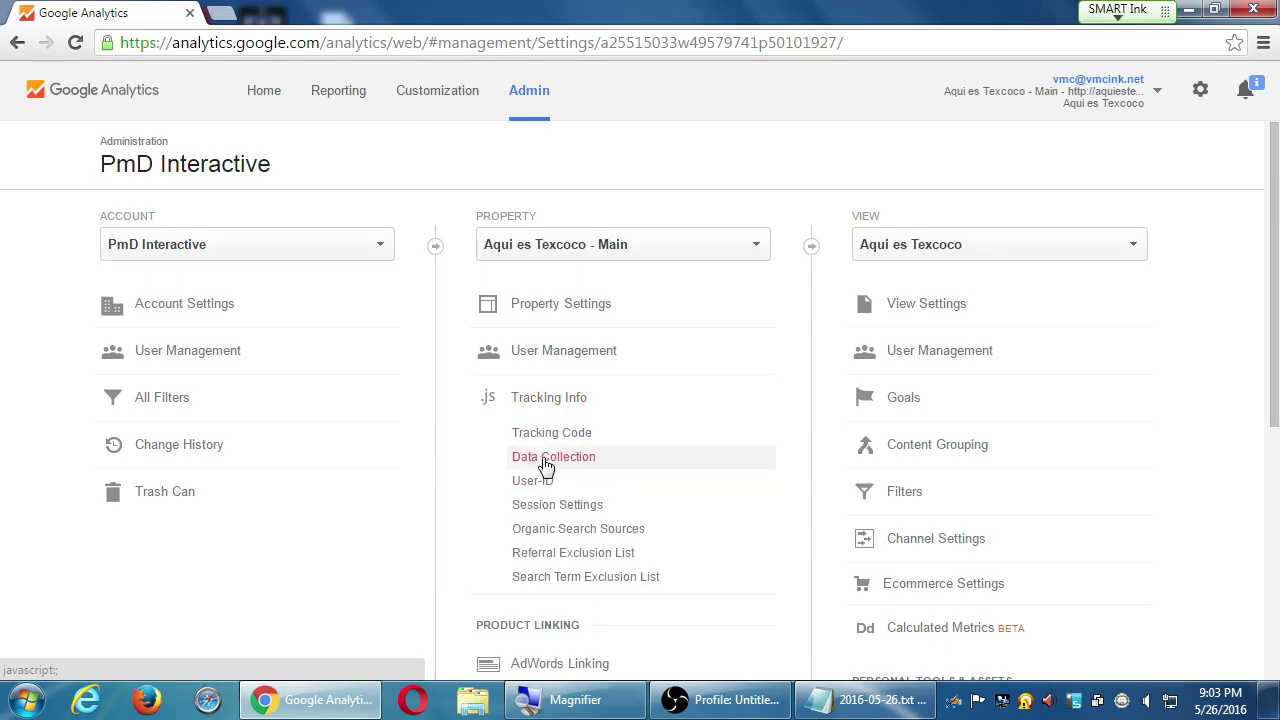
left_click(551, 438)
left_click(697, 557)
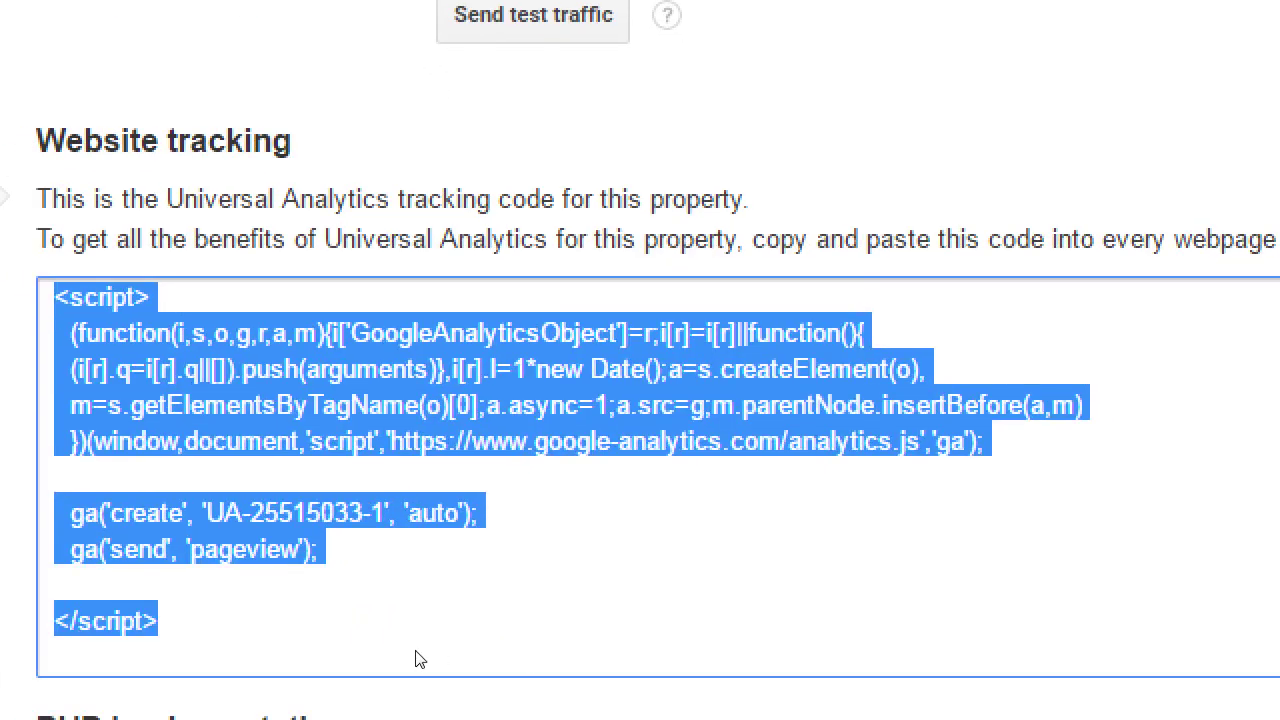
Step: Deselect the tracking script, return to the list of all Analytics accounts and collapse the PmD Interactive account
left_click(462, 622)
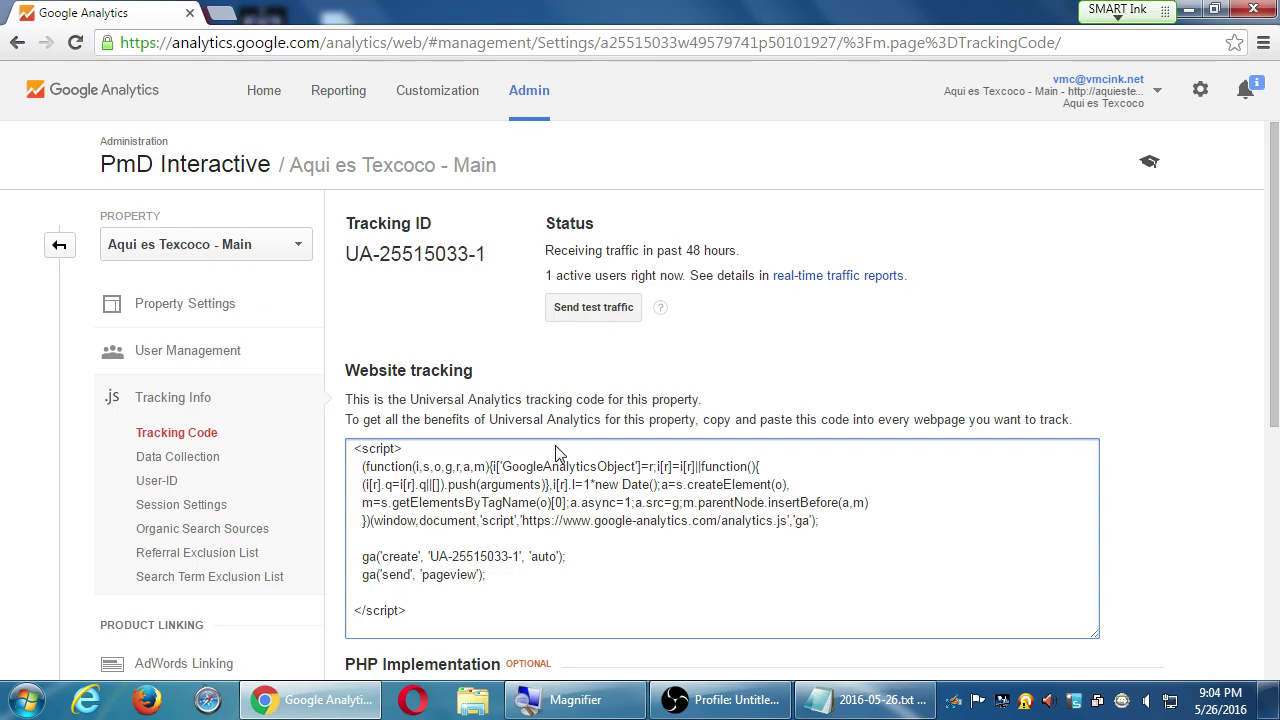
left_click(248, 92)
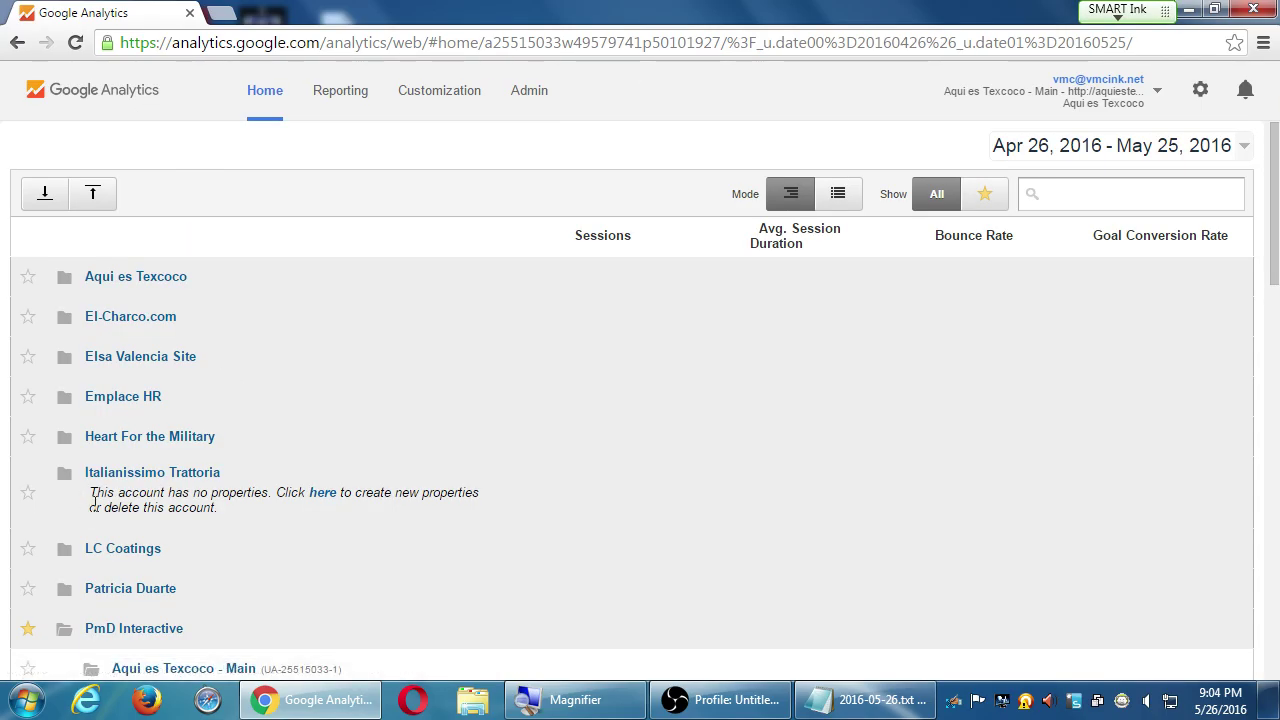
scroll(165, 527, "down", 2)
left_click(185, 457)
scroll(275, 525, "down", 10)
left_click(211, 278)
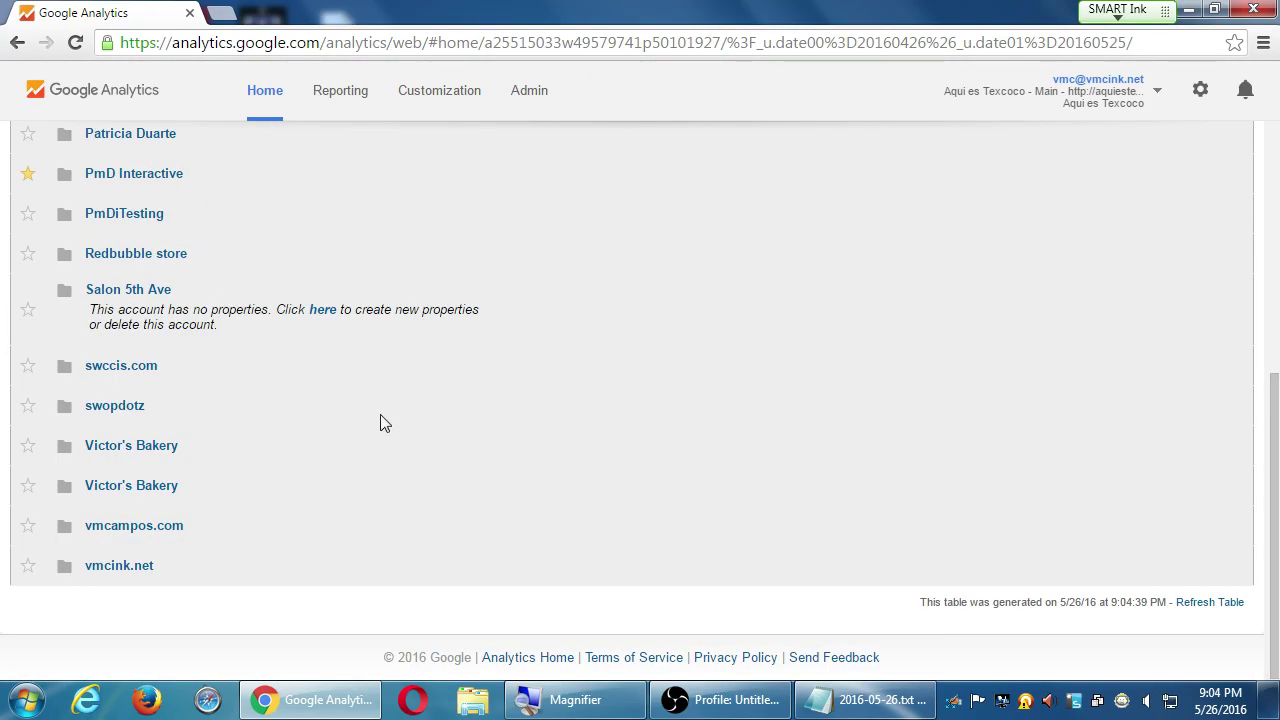
scroll(386, 480, "up", 5)
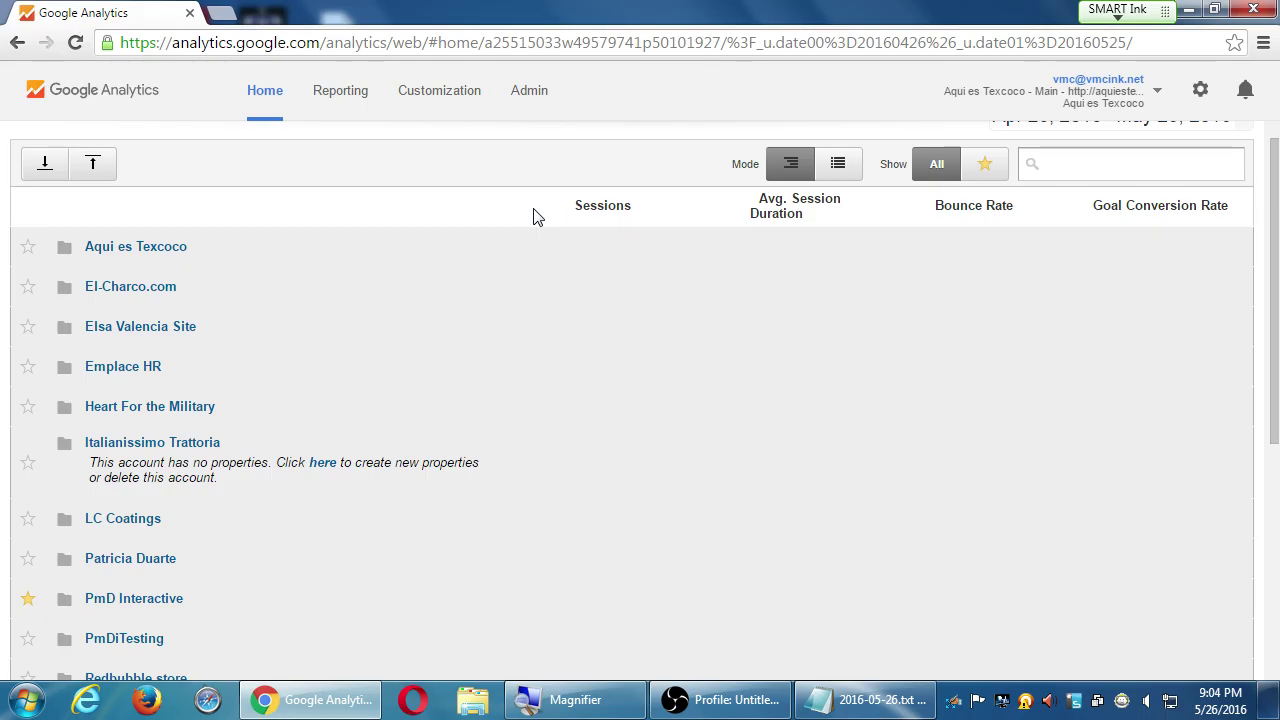
scroll(533, 217, "up", 1)
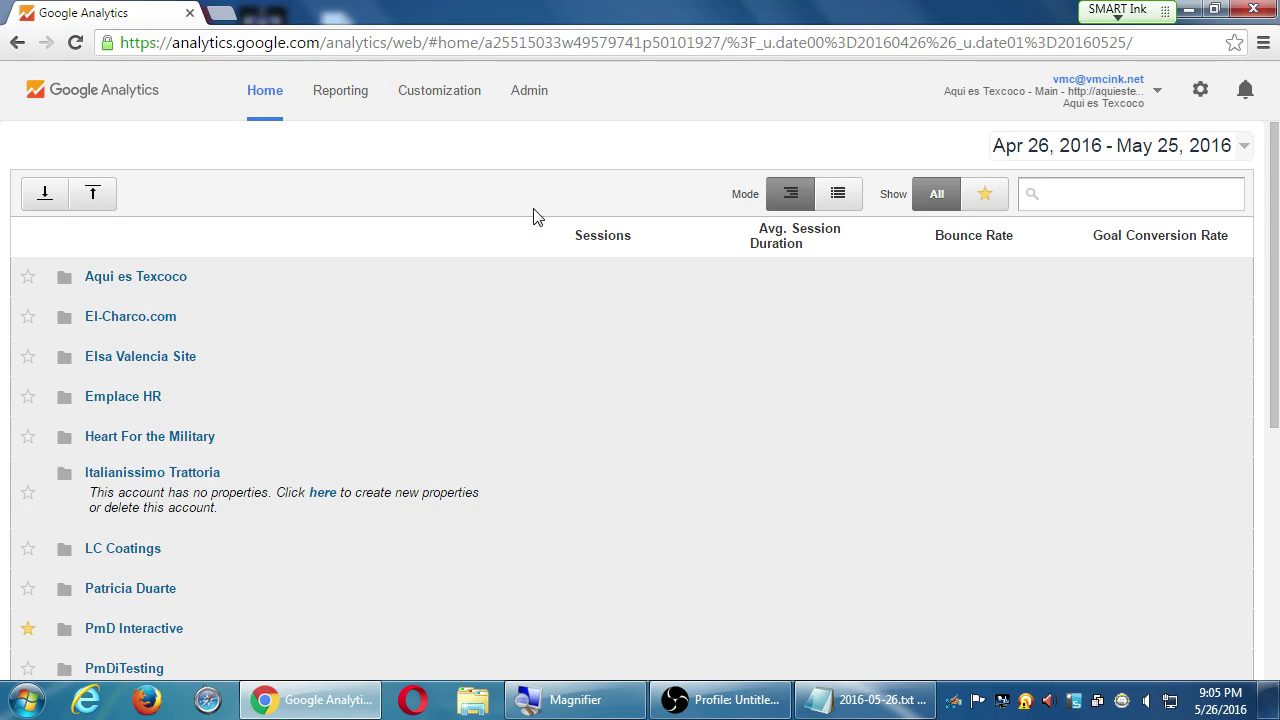
scroll(640, 250, "down", 5)
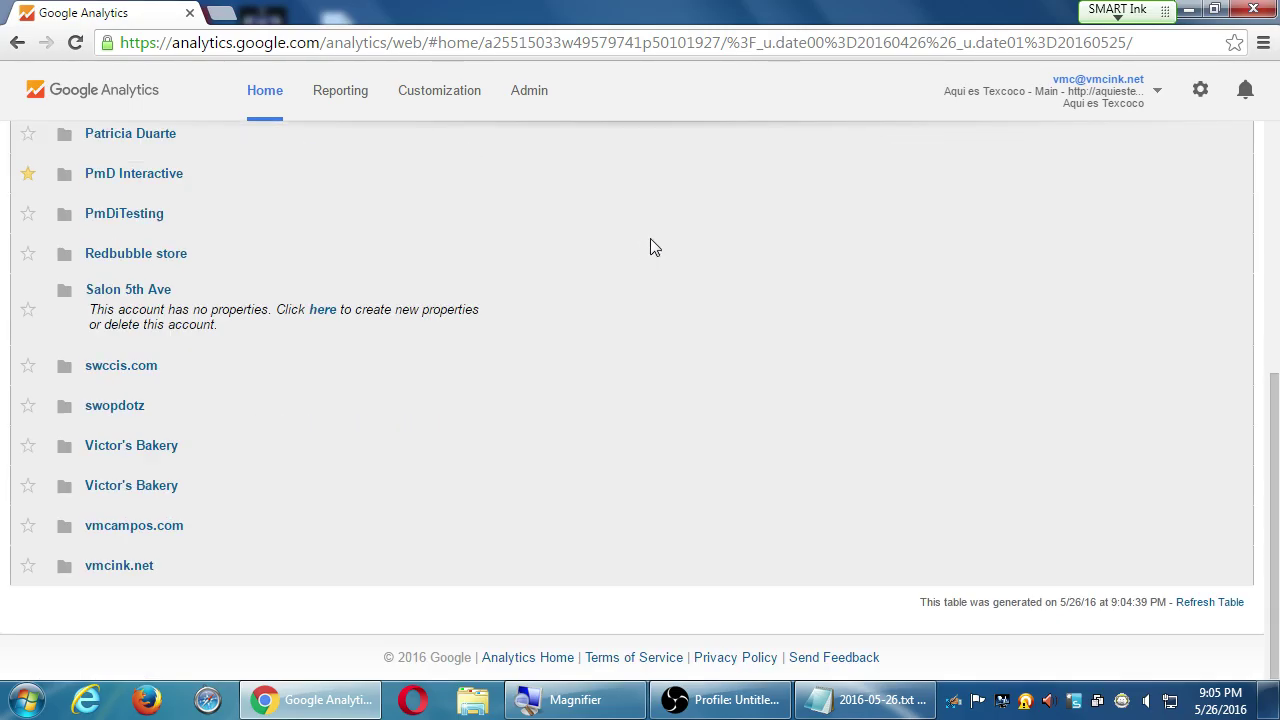
scroll(650, 248, "up", 5)
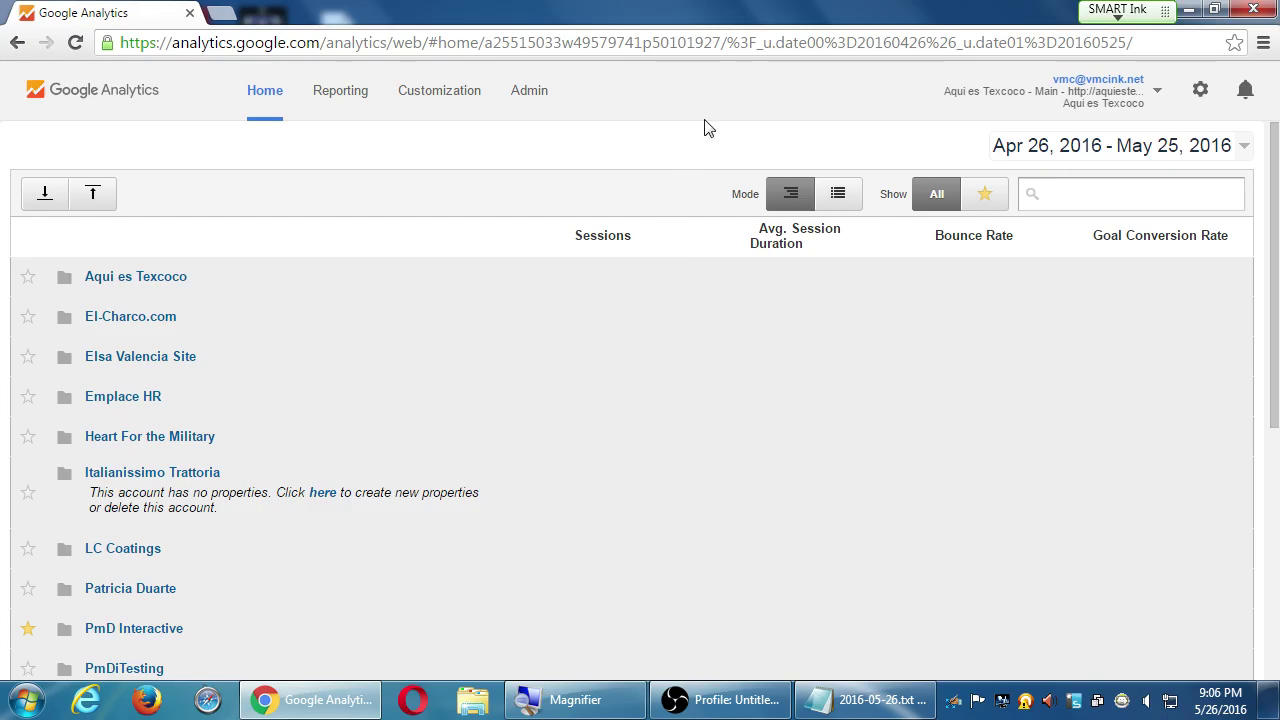